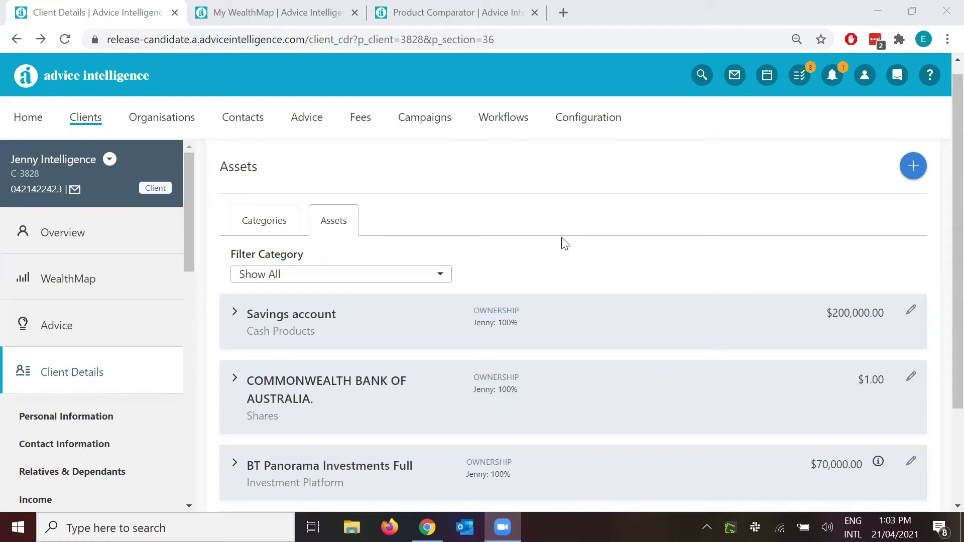
# Review the client's asset list, noting the Savings account cash product and the BT Panorama Investments Full investment platform
pyautogui.scroll(-3, 549, 256)
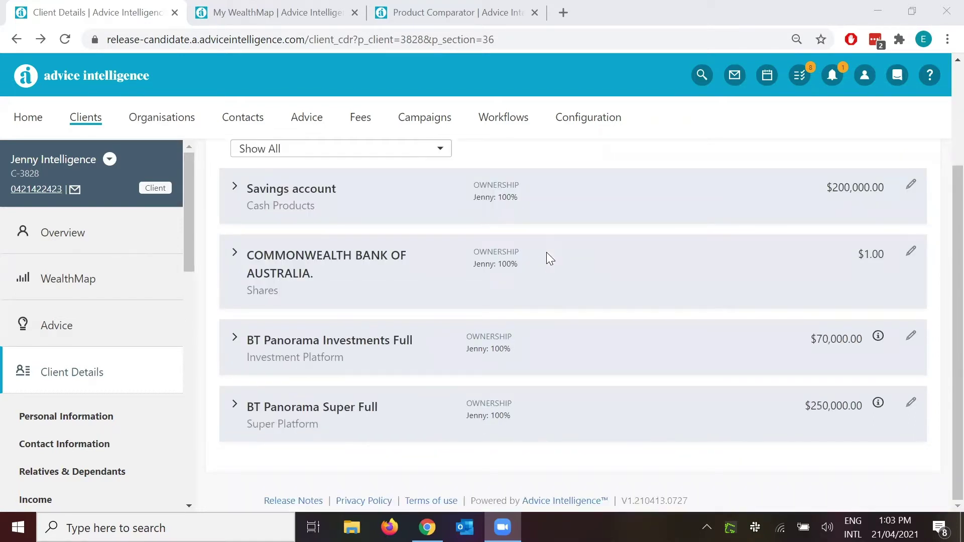
pyautogui.moveTo(257, 189); pyautogui.dragTo(319, 206)
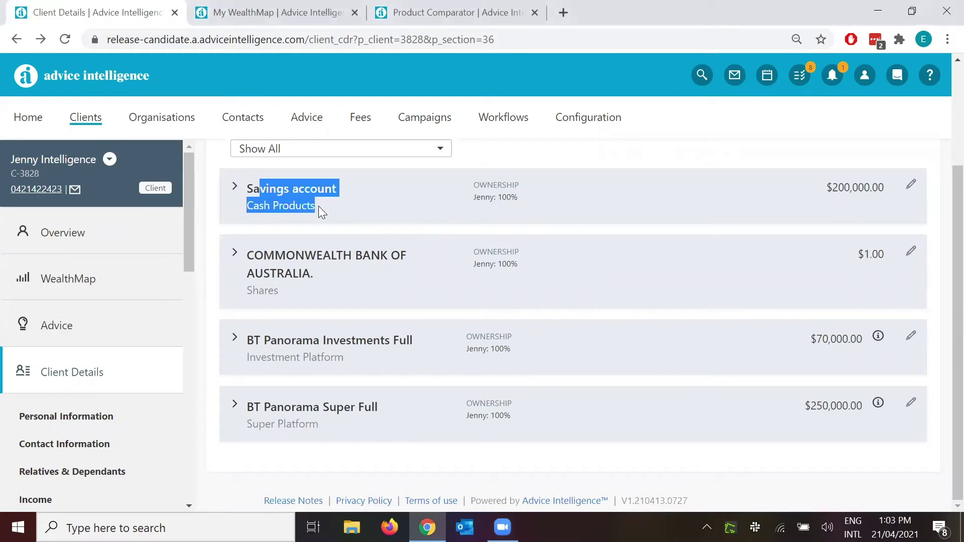
pyautogui.click(318, 206)
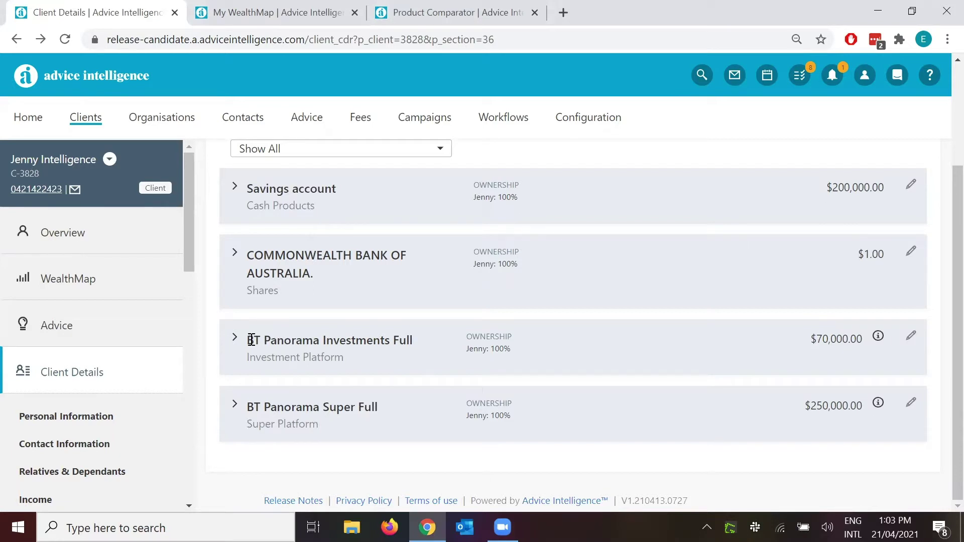
pyautogui.moveTo(248, 359); pyautogui.dragTo(389, 365)
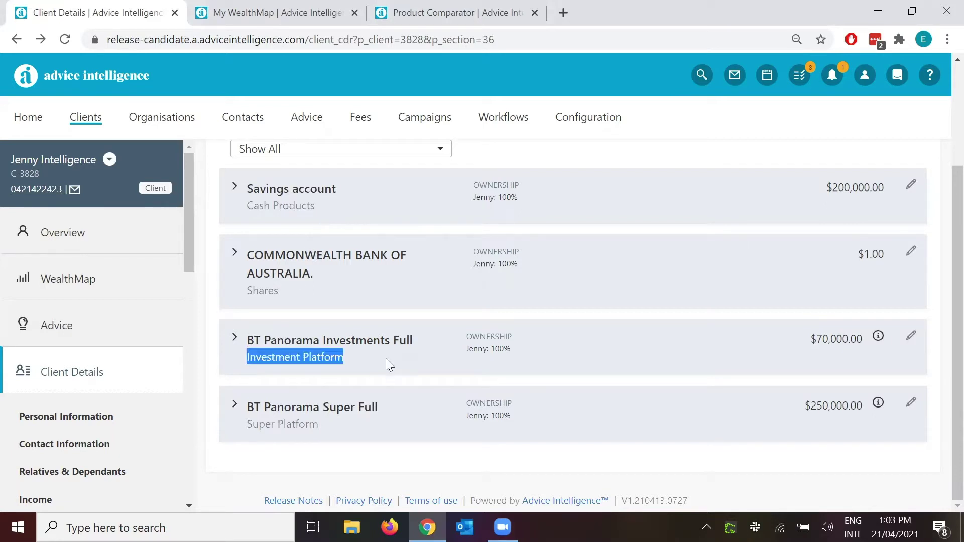
pyautogui.click(387, 360)
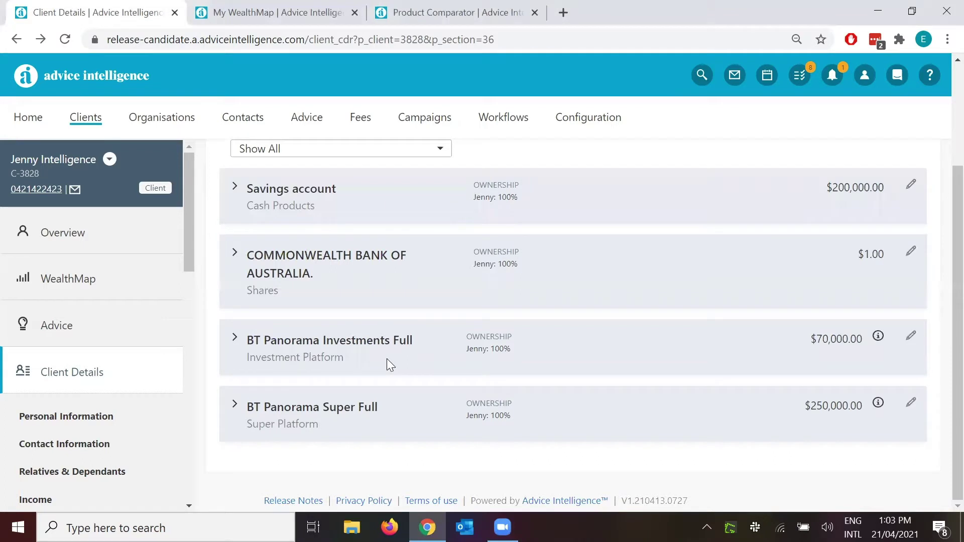
# Open a new Investment Platform asset form, view its product platform search list, and close the form without saving
pyautogui.scroll(3, 917, 167)
pyautogui.click(916, 167)
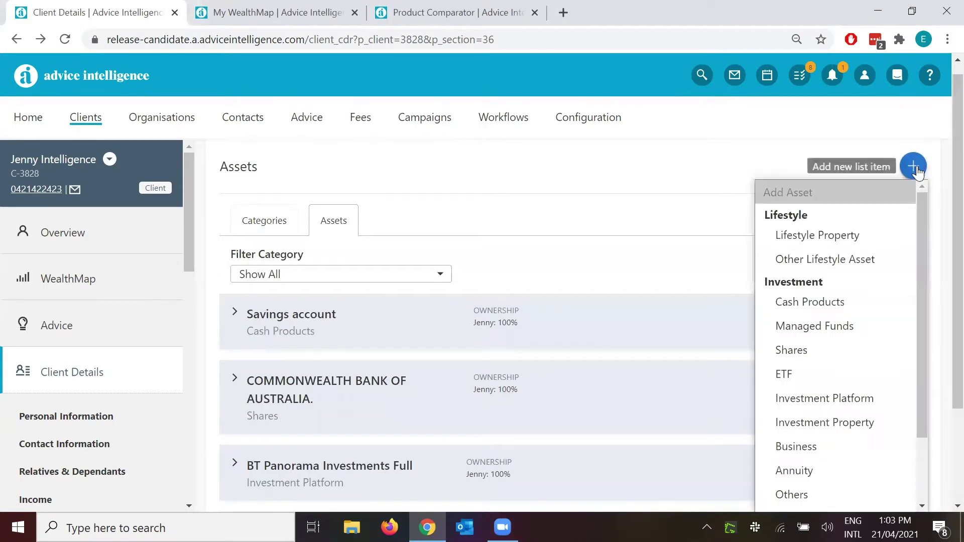
pyautogui.click(842, 398)
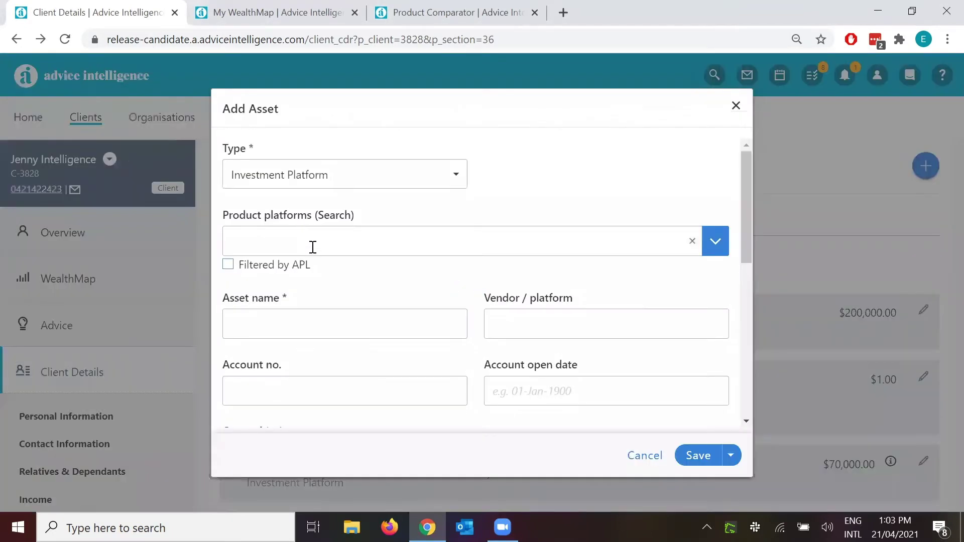
pyautogui.click(291, 237)
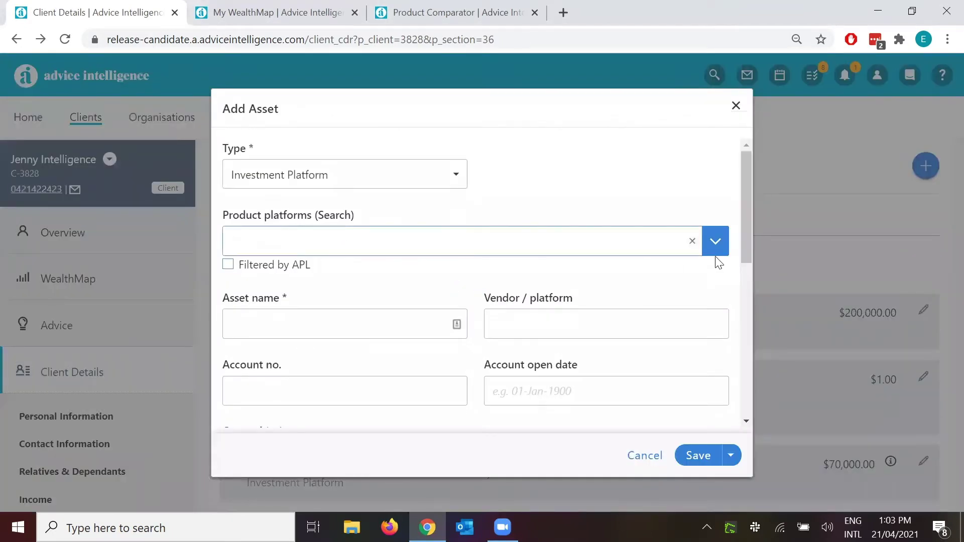
pyautogui.click(716, 242)
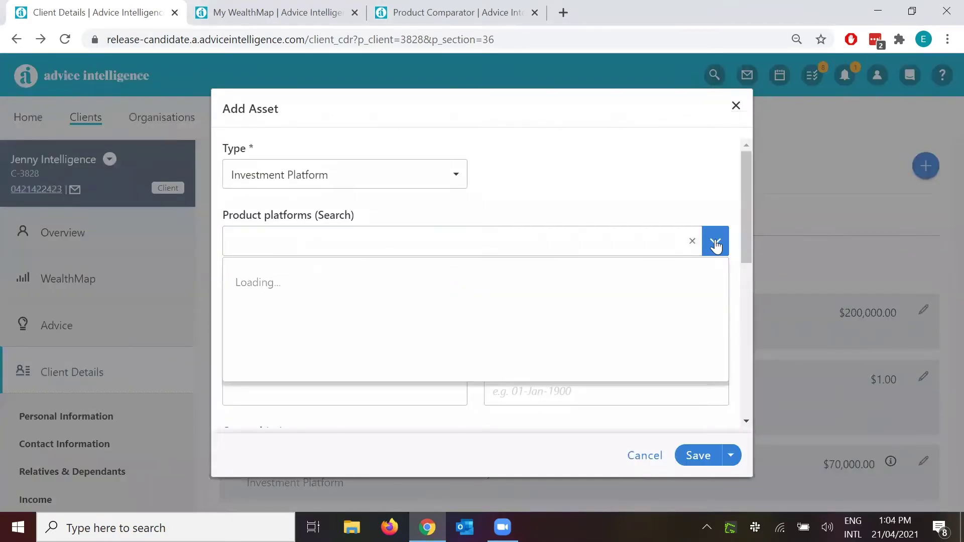
pyautogui.click(528, 239)
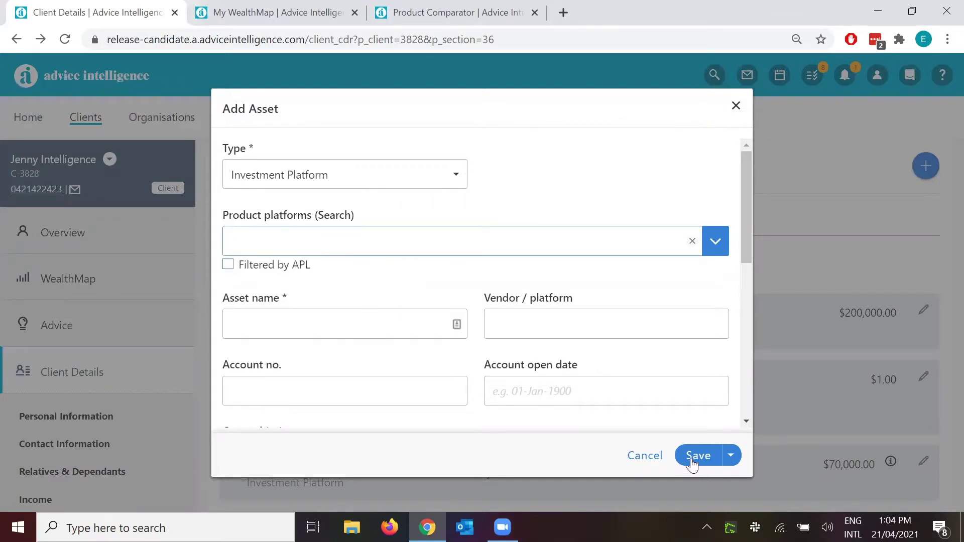
pyautogui.click(736, 107)
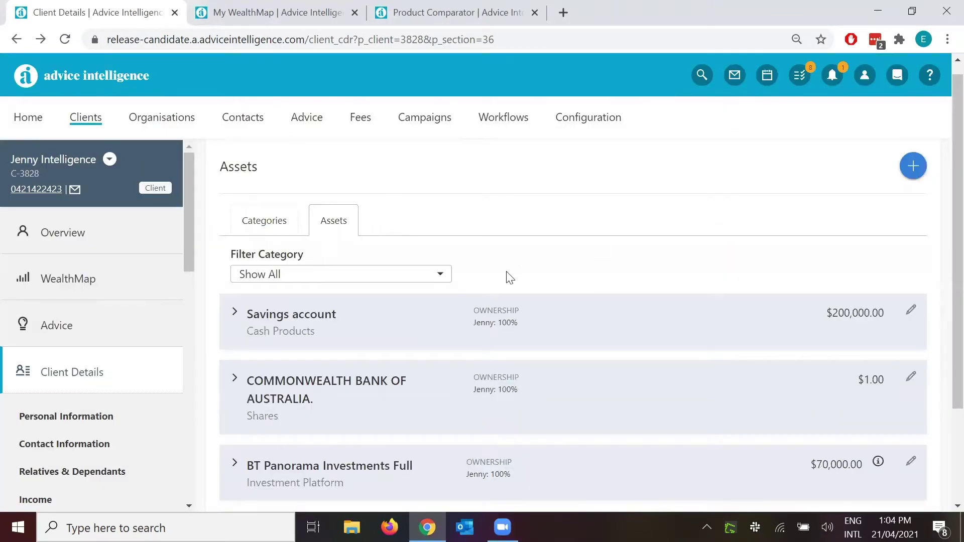
# Check the name and value of the BT Panorama Investments Full asset and expand its linked records
pyautogui.scroll(-3, 508, 275)
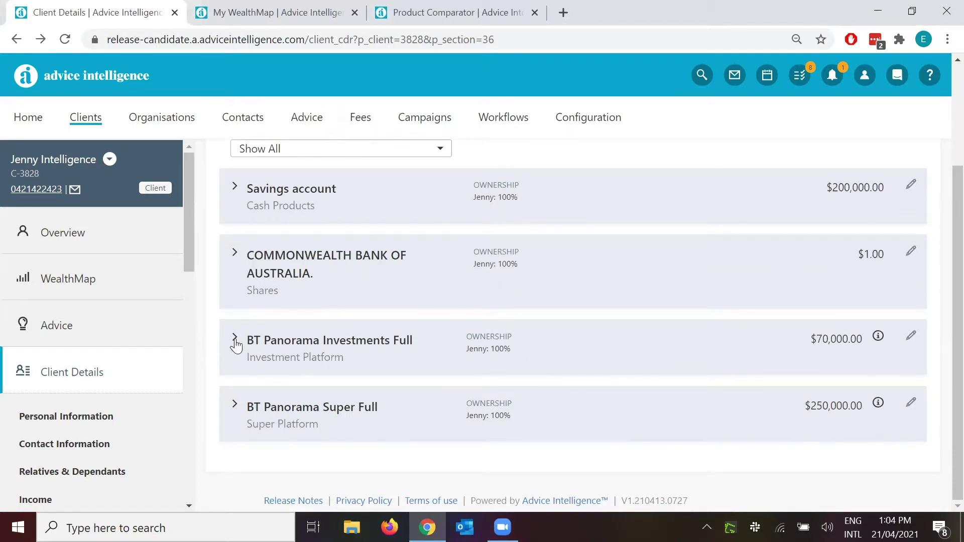
pyautogui.moveTo(248, 338); pyautogui.dragTo(418, 333)
pyautogui.click(504, 352)
pyautogui.moveTo(810, 339); pyautogui.dragTo(865, 342)
pyautogui.click(857, 338)
pyautogui.click(739, 333)
pyautogui.click(235, 338)
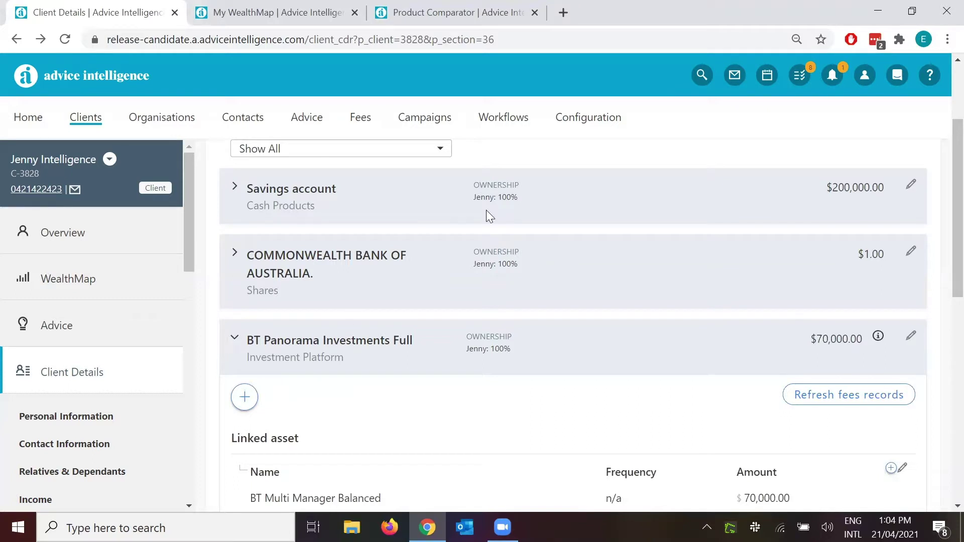
pyautogui.moveTo(231, 317)
pyautogui.mouseDown()
pyautogui.moveTo(232, 354)
pyautogui.moveTo(249, 321)
pyautogui.mouseUp()
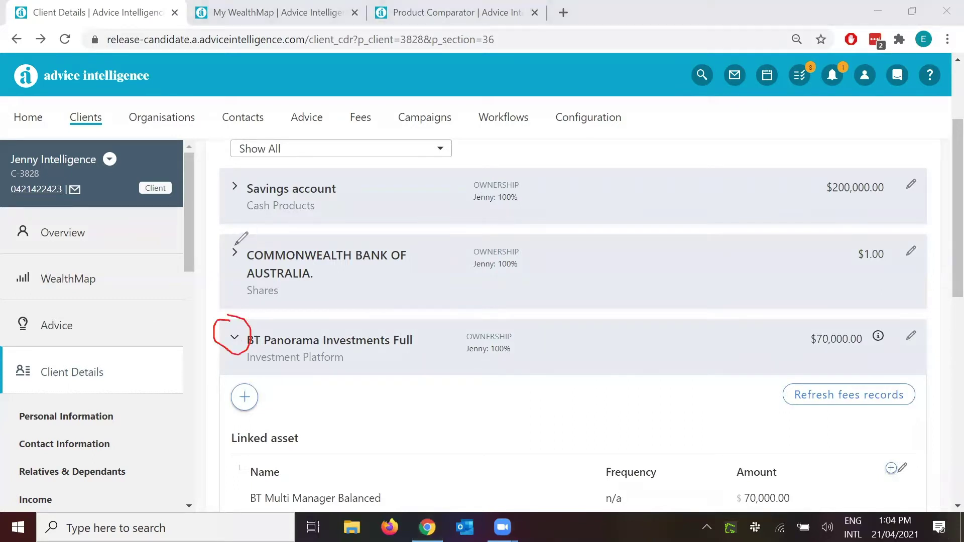
pyautogui.moveTo(236, 174); pyautogui.dragTo(247, 182)
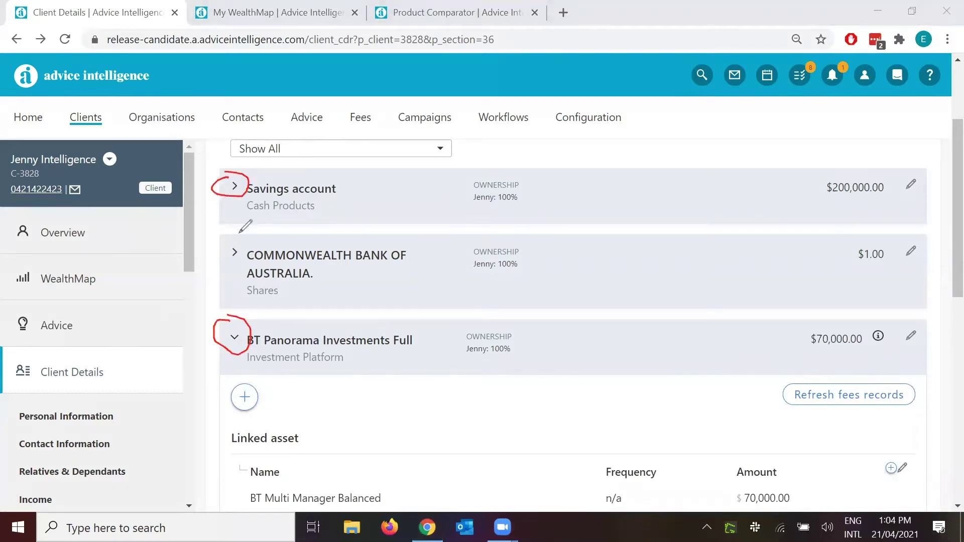
pyautogui.moveTo(239, 231); pyautogui.dragTo(235, 265)
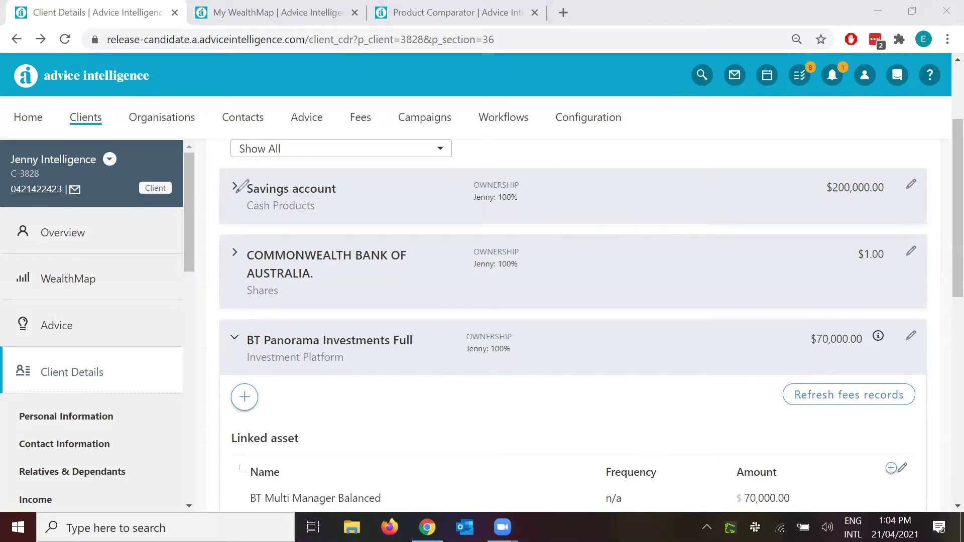
# Open a new asset form linked to BT Panorama Investments Full, view the available asset types, and cancel it
pyautogui.scroll(-2, 291, 318)
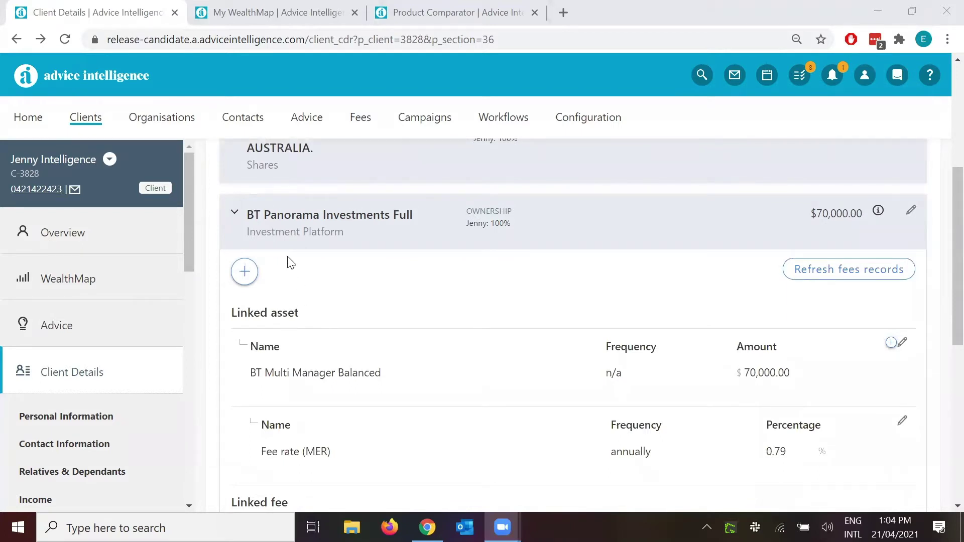
pyautogui.click(246, 272)
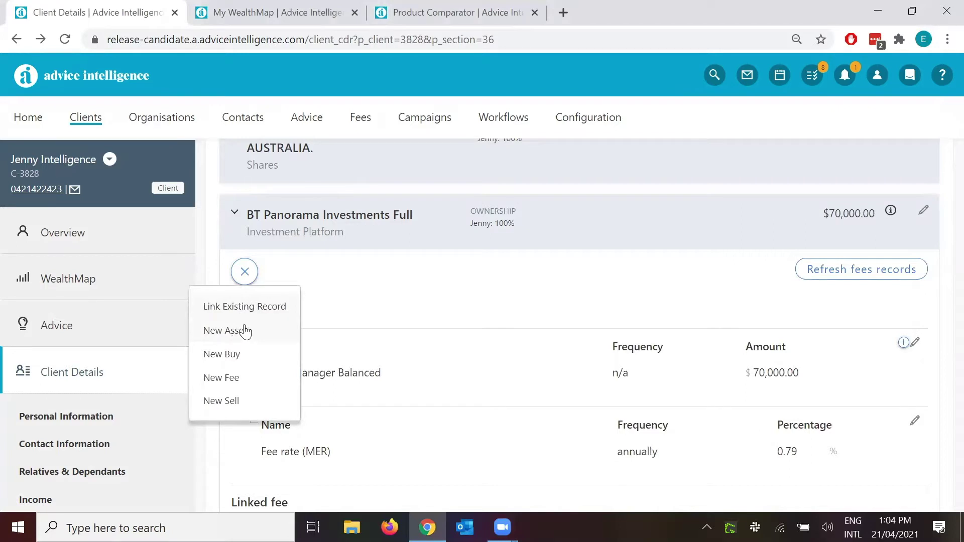
pyautogui.click(244, 331)
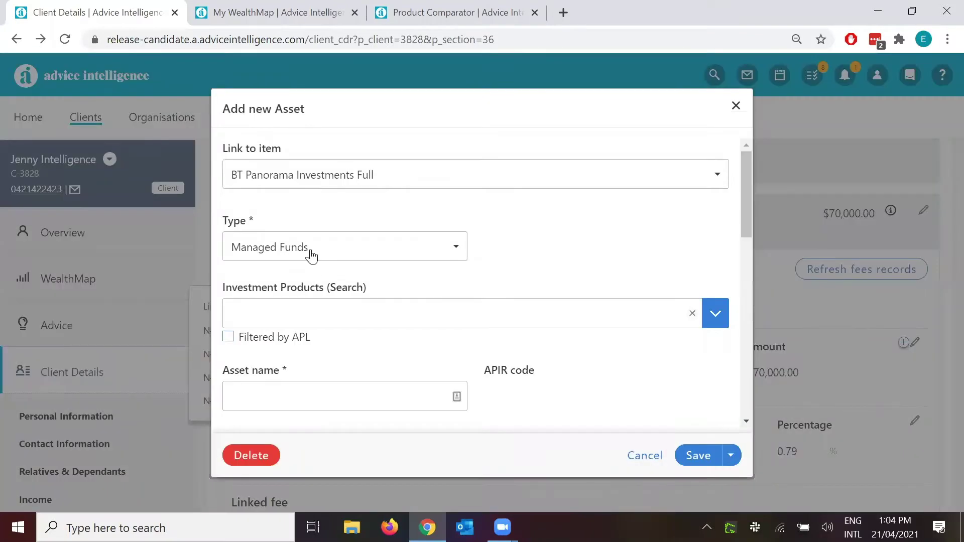
pyautogui.click(311, 254)
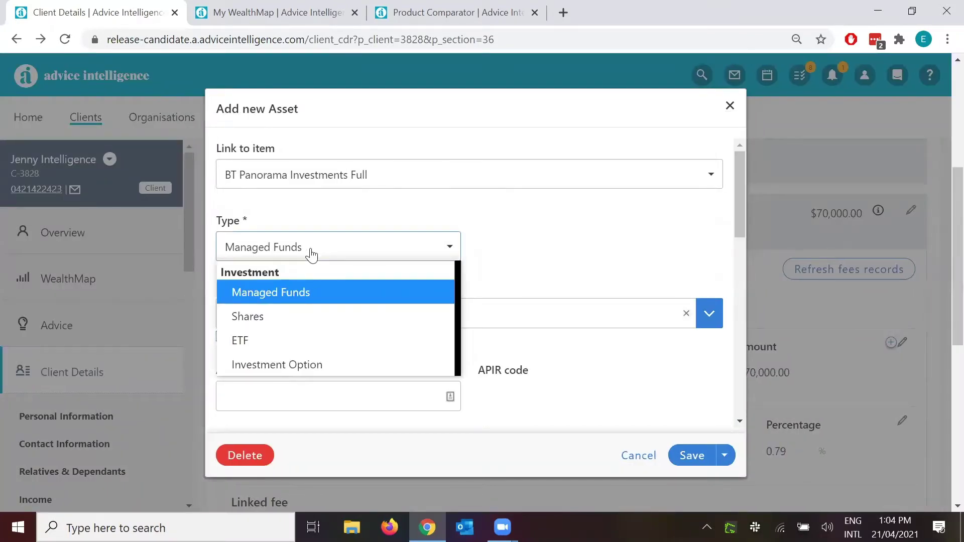
pyautogui.click(311, 255)
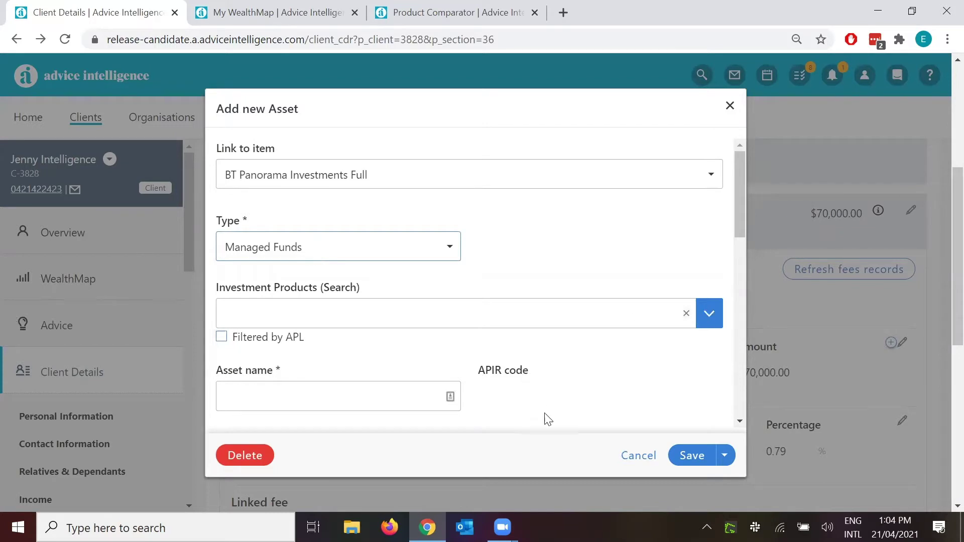
pyautogui.click(629, 455)
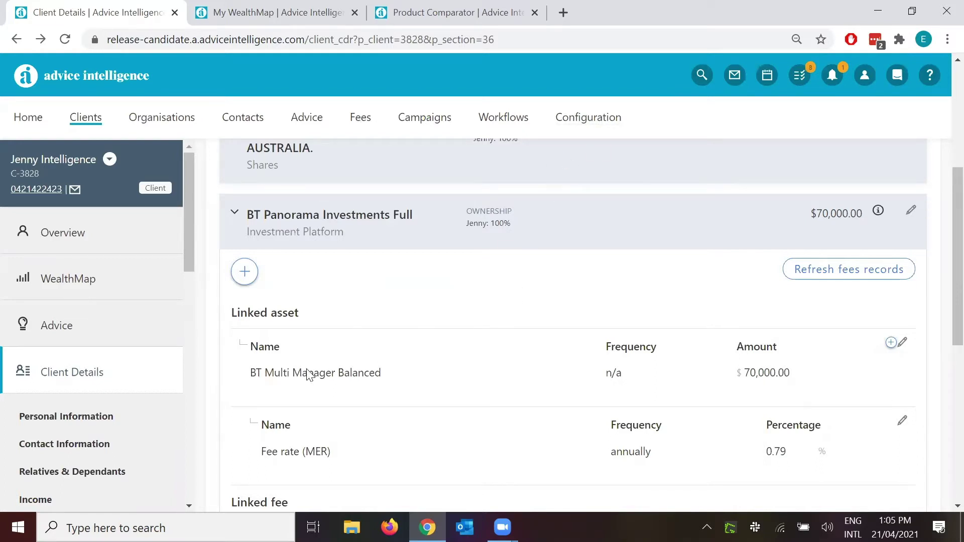
# Examine the BT Multi Manager Balanced linked asset and the linked fees under BT Panorama Investments Full
pyautogui.moveTo(243, 375); pyautogui.dragTo(428, 377)
pyautogui.click(495, 424)
pyautogui.scroll(-2, 351, 430)
pyautogui.scroll(-2, 355, 407)
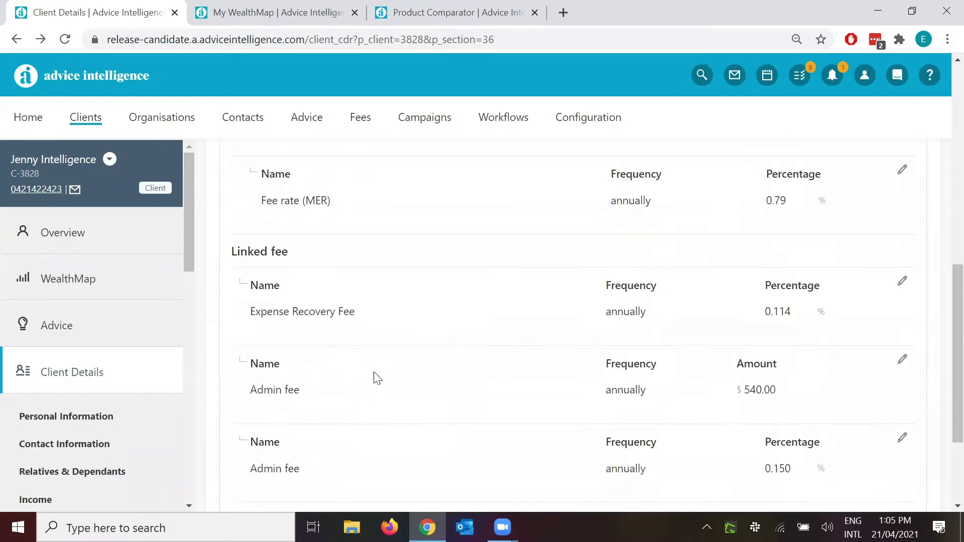
pyautogui.scroll(-2, 372, 376)
pyautogui.scroll(2, 340, 321)
pyautogui.scroll(2, 448, 352)
pyautogui.scroll(2, 448, 352)
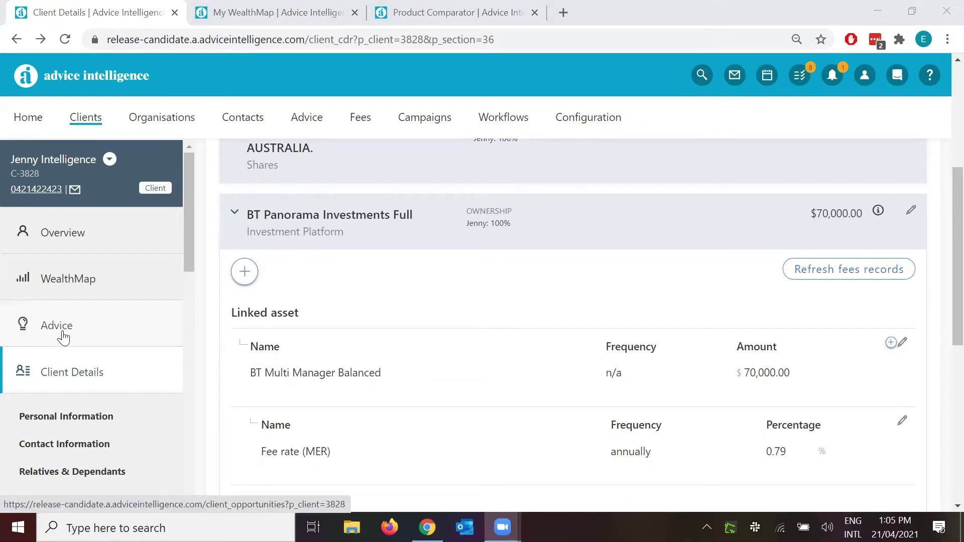
# Open the WealthMap modelling page in a separate browser tab and place that tab directly after Client Details
pyautogui.click(275, 14)
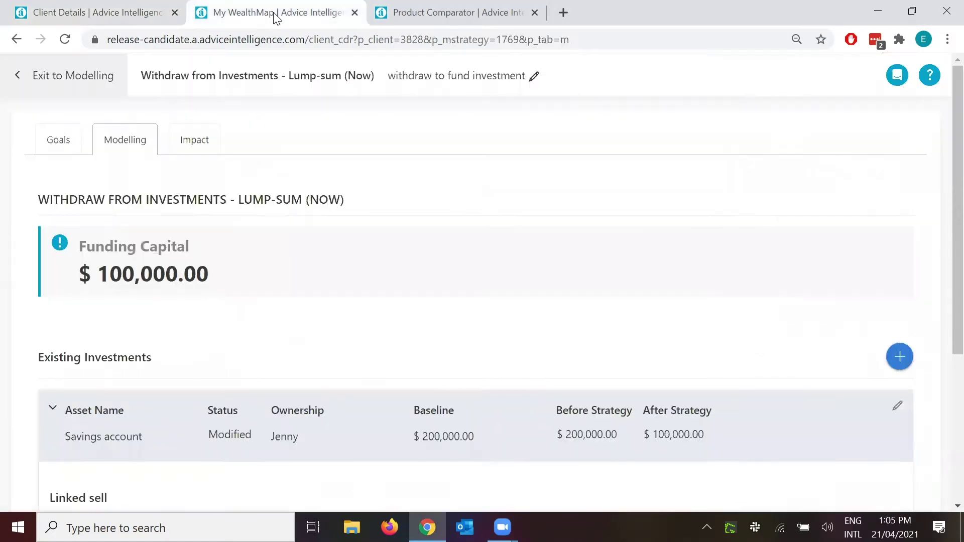
pyautogui.middleClick(76, 76)
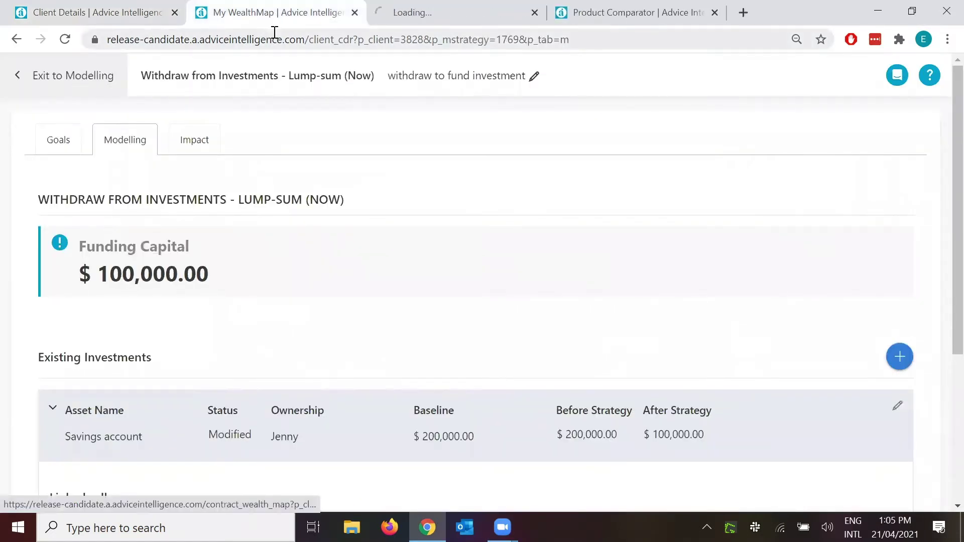
pyautogui.moveTo(440, 15); pyautogui.dragTo(291, 14)
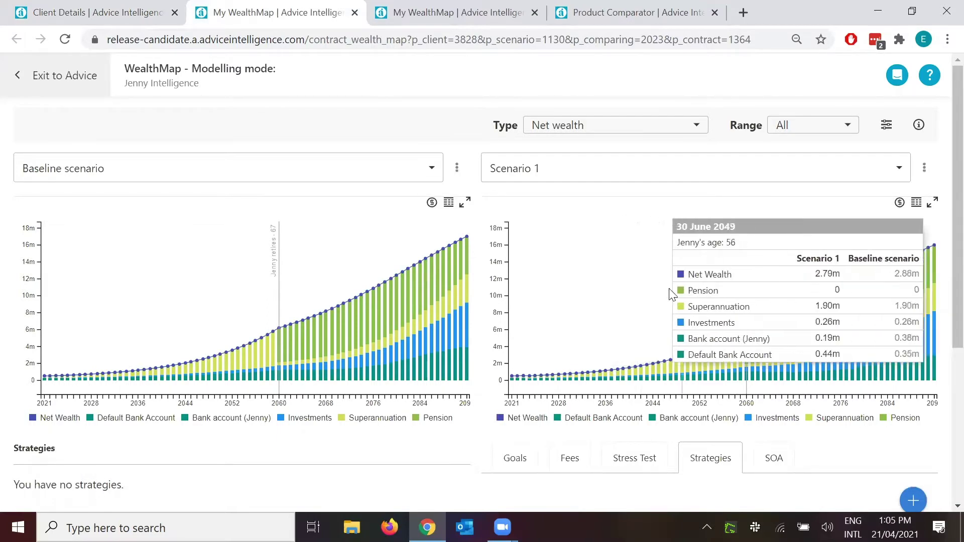
# Review the strategies in Scenario 1 and the list of strategies that can be added, without adding one
pyautogui.scroll(-5, 481, 261)
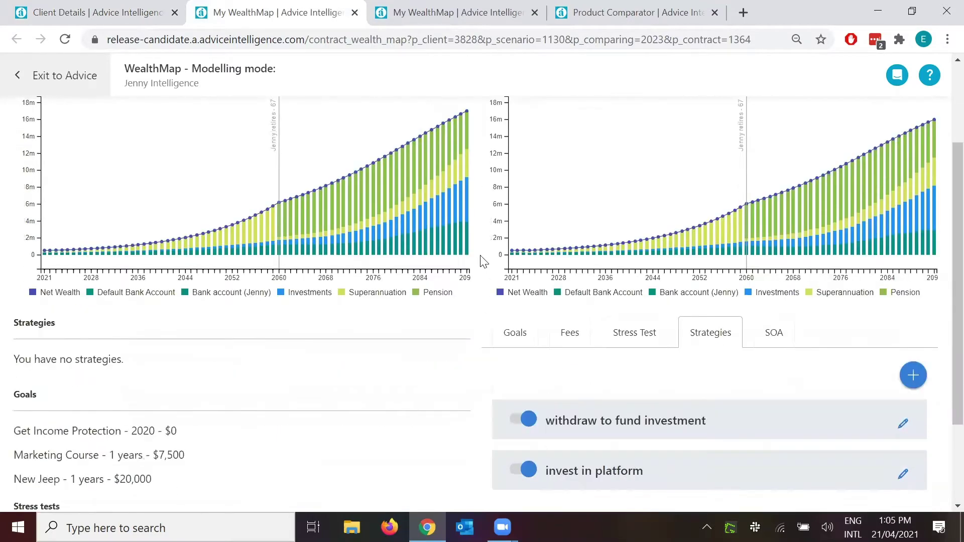
pyautogui.scroll(3, 717, 340)
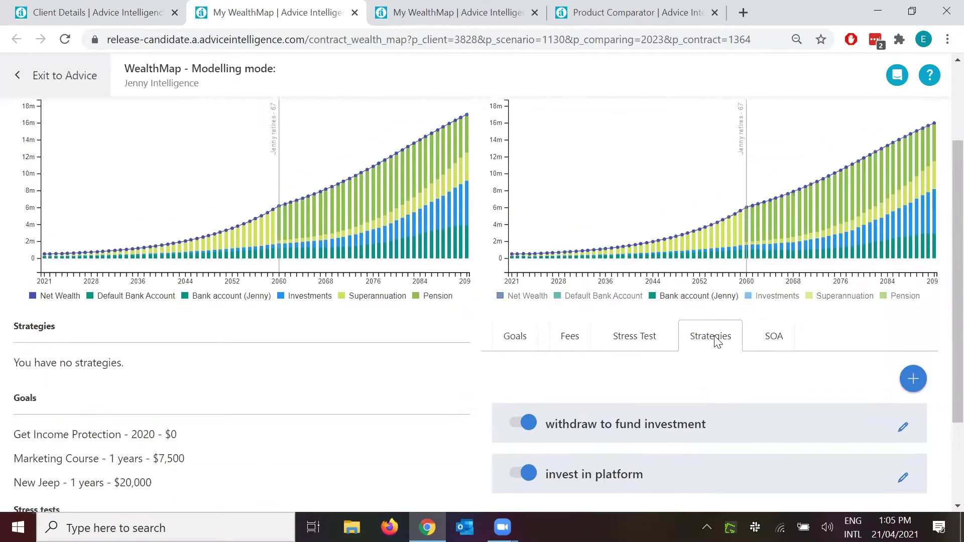
pyautogui.scroll(-3, 717, 347)
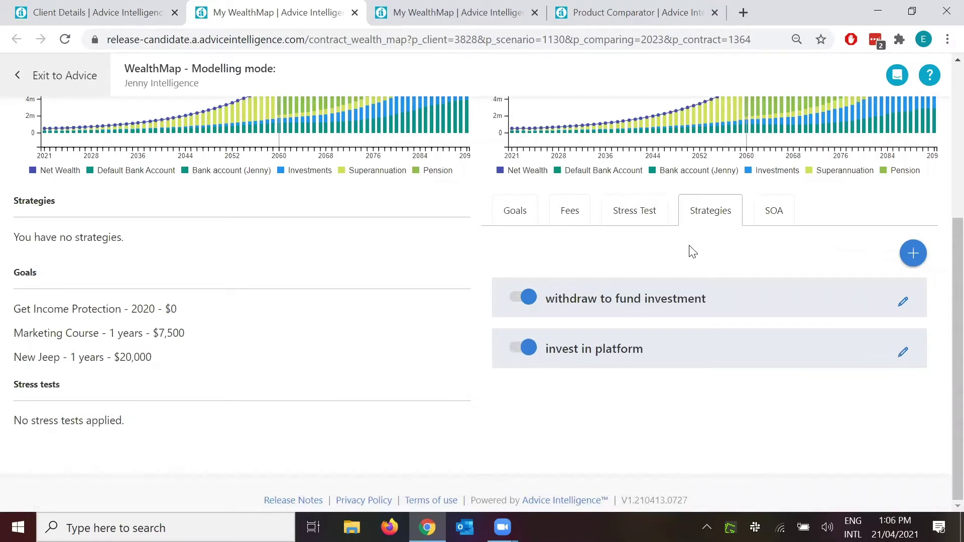
pyautogui.click(913, 253)
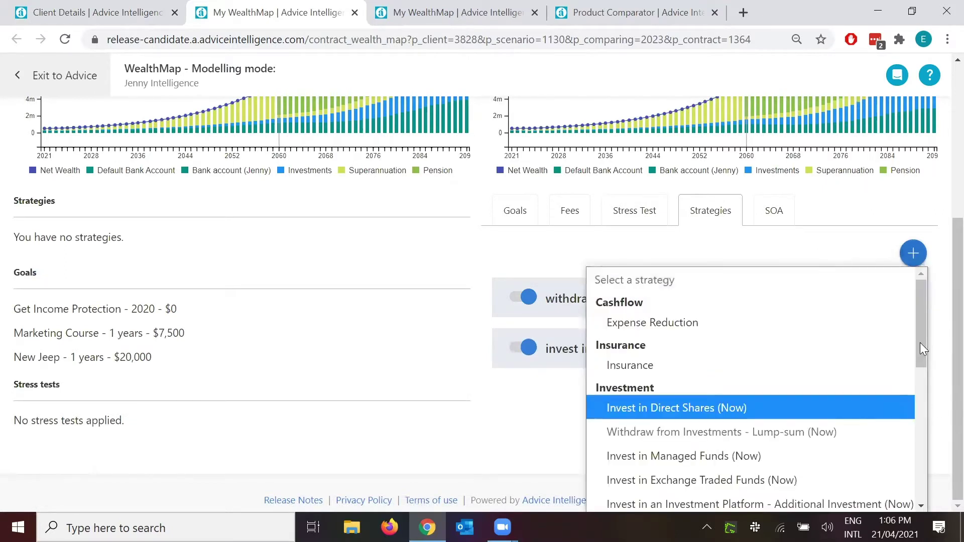
pyautogui.click(486, 393)
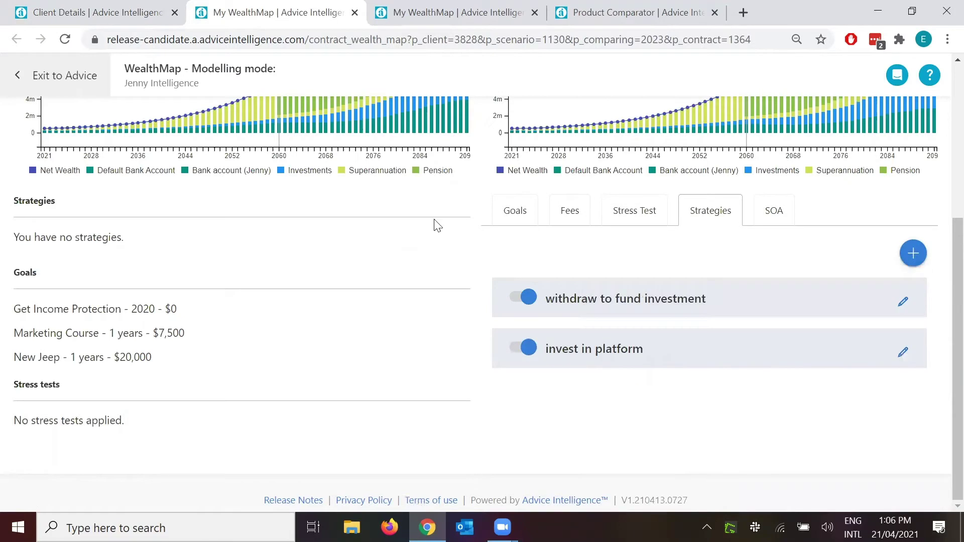
# Return to the client's asset details and highlight the BT Panorama Investments Full investment platform
pyautogui.click(113, 16)
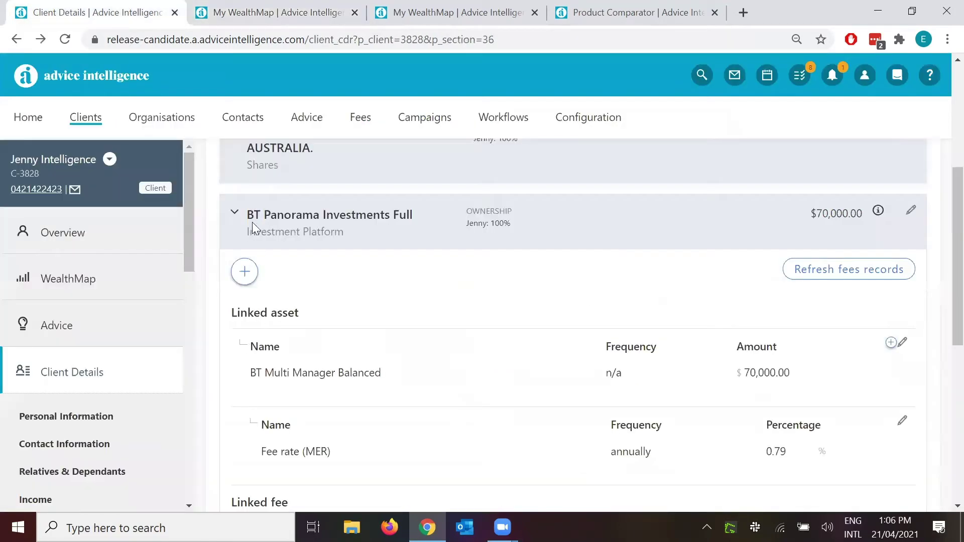
pyautogui.moveTo(247, 214); pyautogui.dragTo(384, 232)
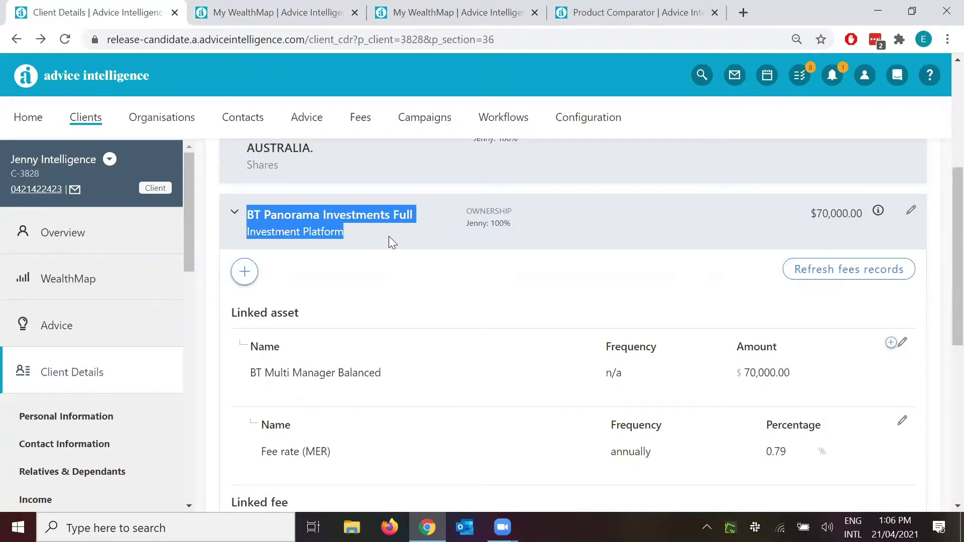
pyautogui.moveTo(240, 215); pyautogui.dragTo(359, 215)
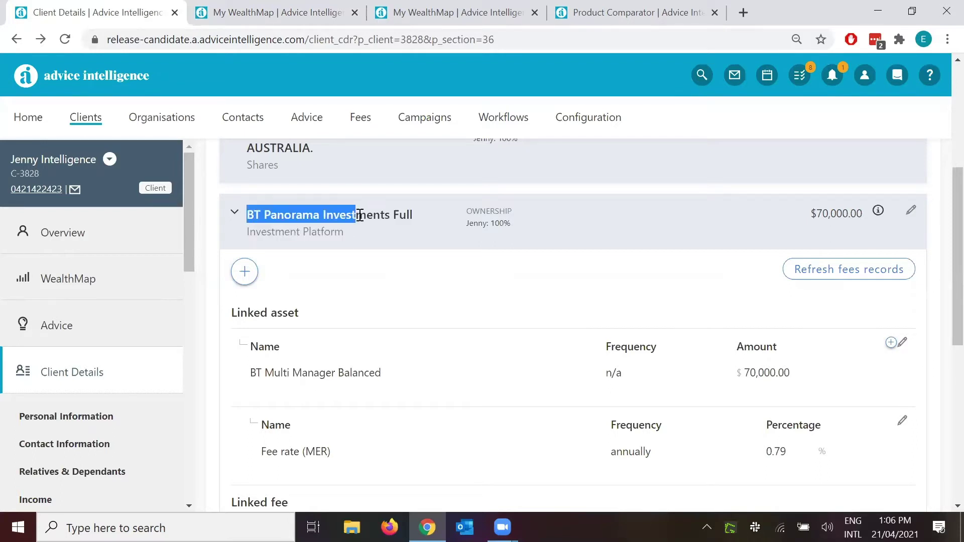
# Clear the platform highlight and highlight the Savings account cash product in the client's asset list
pyautogui.click(360, 215)
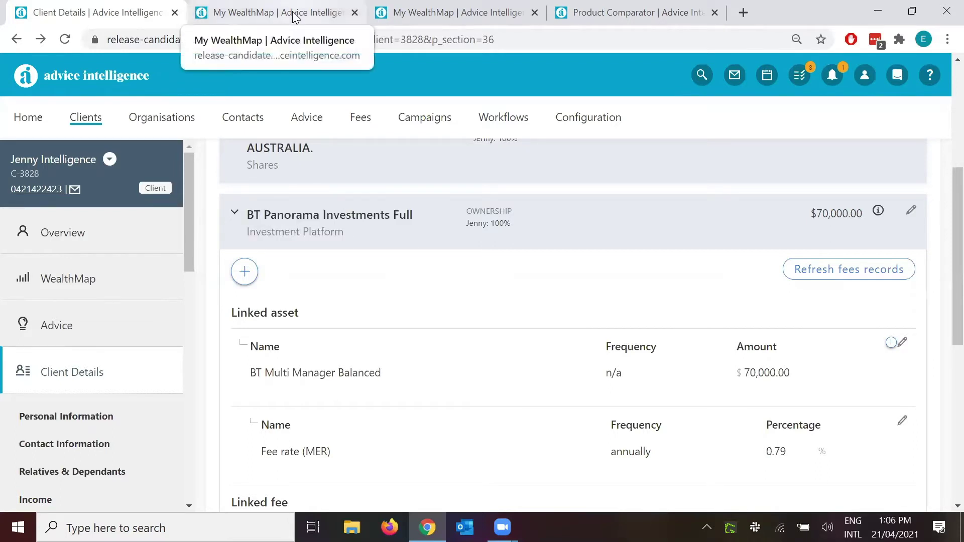
pyautogui.scroll(3, 333, 235)
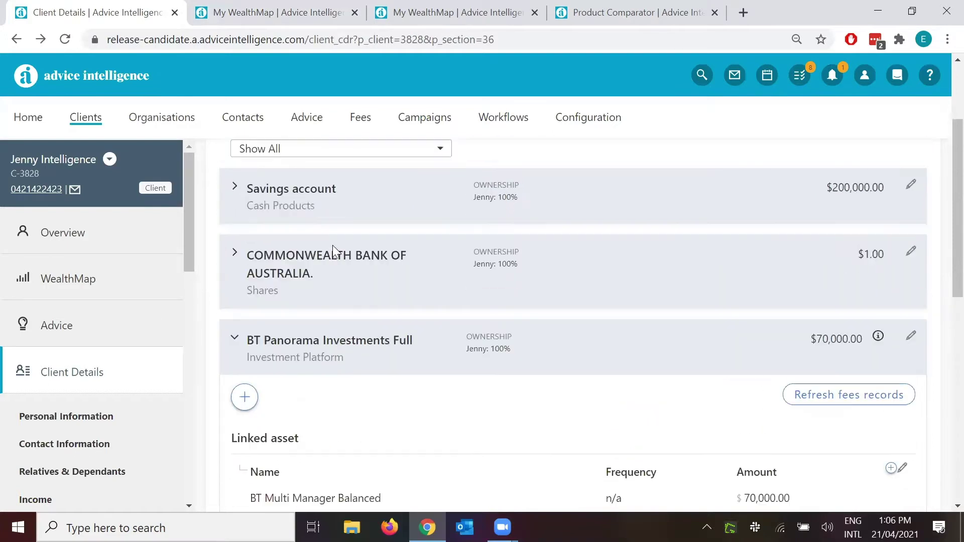
pyautogui.moveTo(248, 189); pyautogui.dragTo(361, 205)
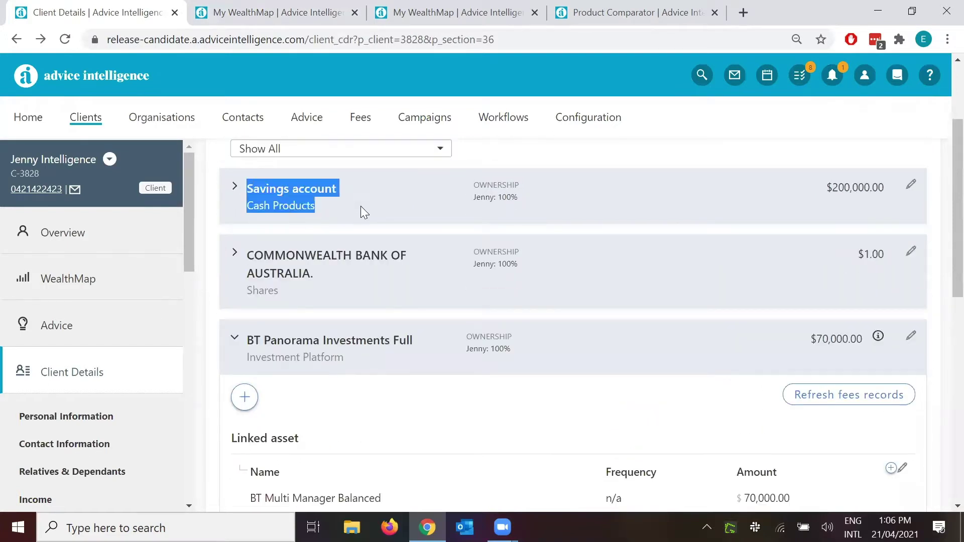
pyautogui.click(361, 206)
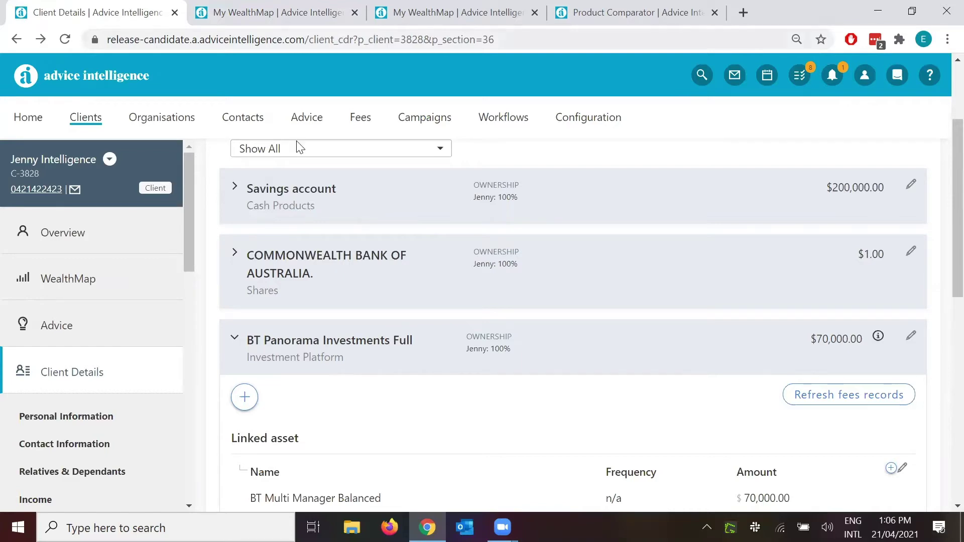
# Switch to the WealthMap modelling page and highlight the "invest in platform" strategy
pyautogui.click(288, 20)
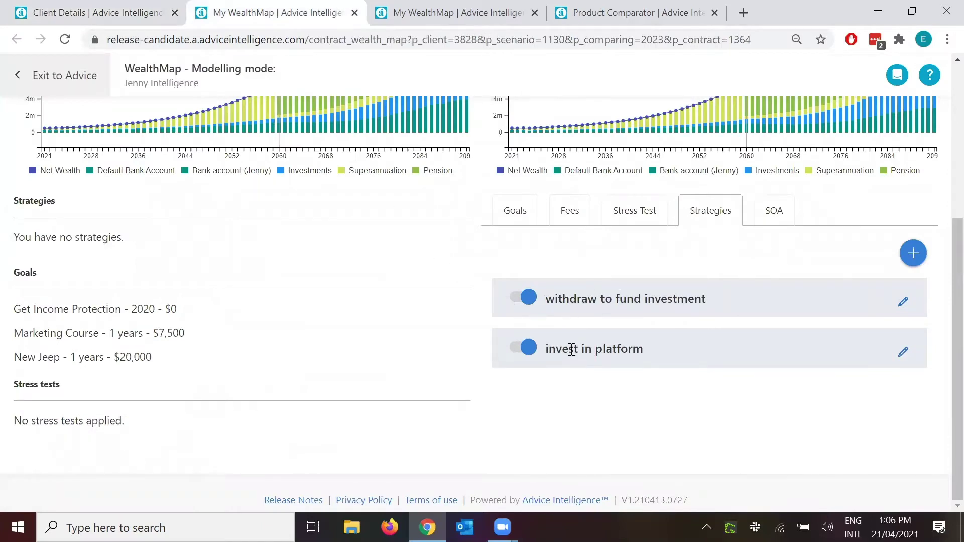
pyautogui.moveTo(546, 349); pyautogui.dragTo(645, 349)
pyautogui.click(653, 398)
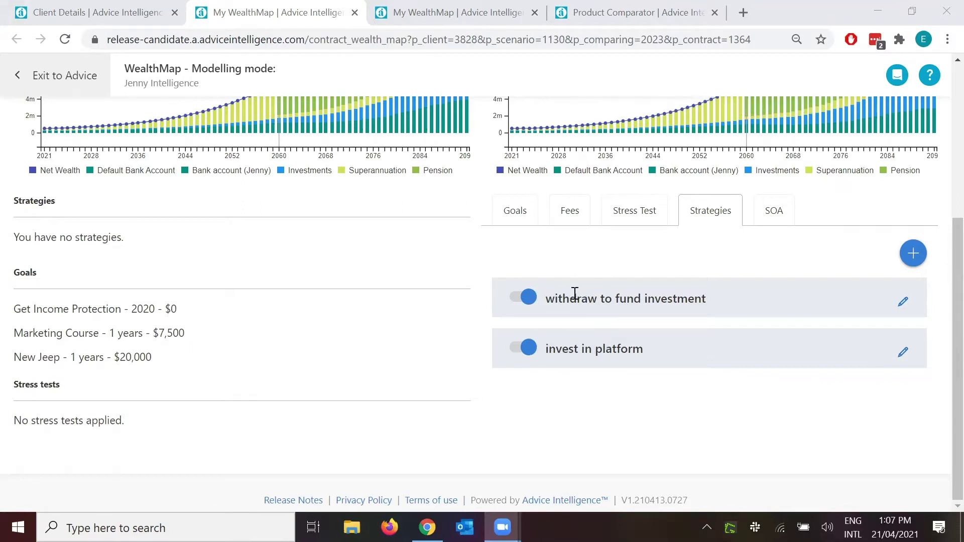
# Look through the Investment group of strategies that can be added to the scenario, without adding one
pyautogui.click(912, 254)
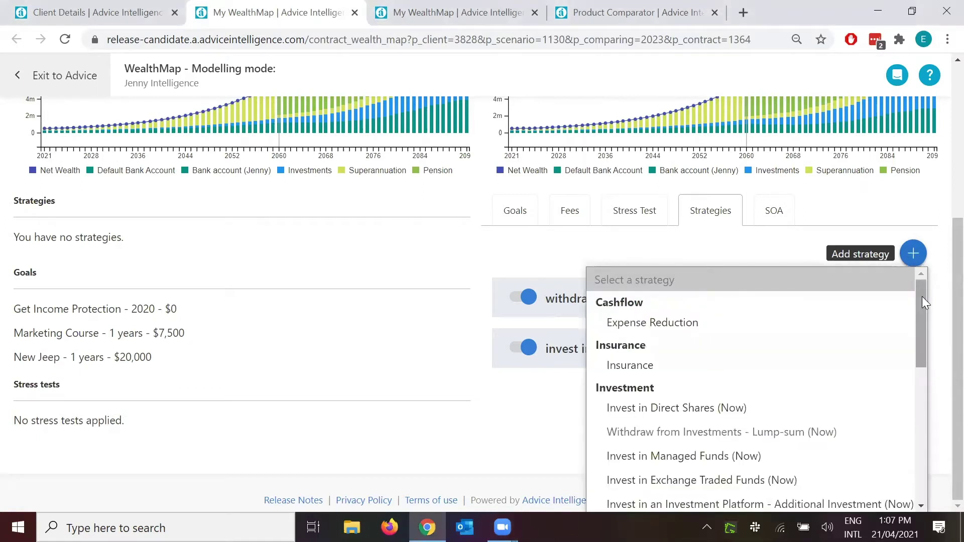
pyautogui.moveTo(925, 301); pyautogui.dragTo(927, 339)
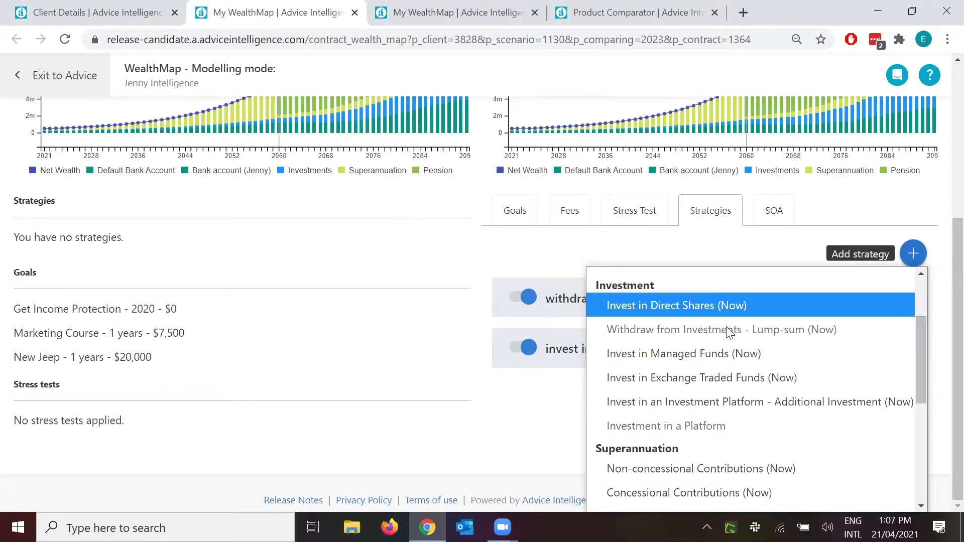
pyautogui.click(483, 288)
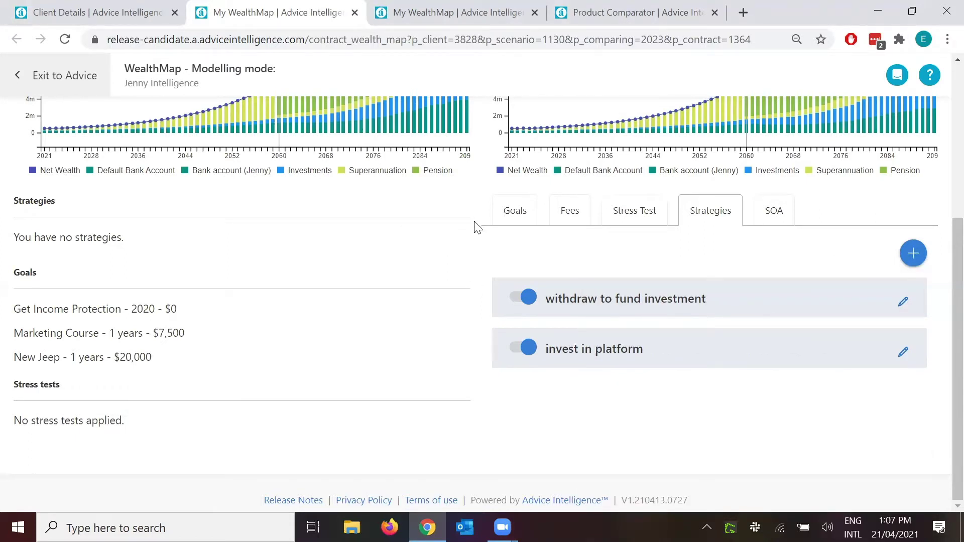
# Show the "withdraw to fund investment" strategy page and highlight its Withdraw from Investments - Lump-sum (Now) heading
pyautogui.click(418, 19)
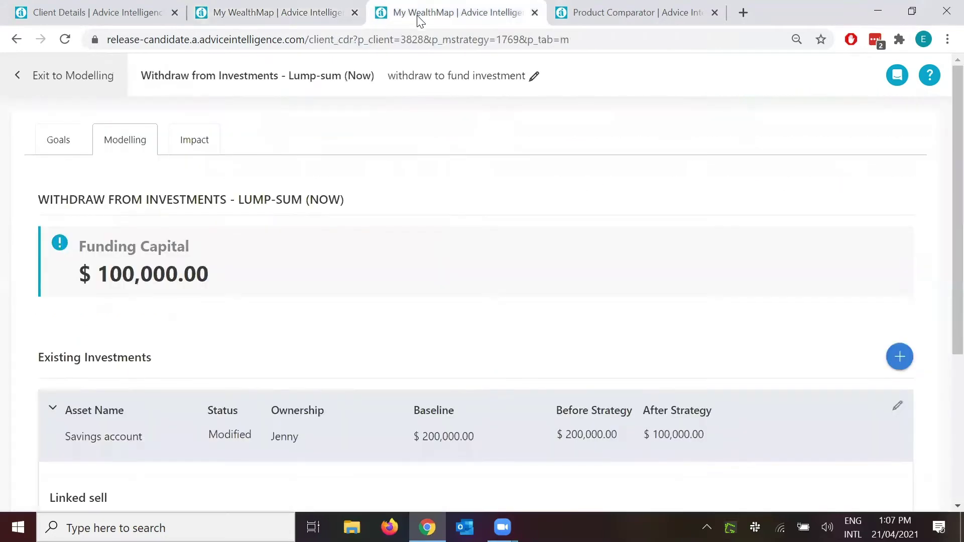
pyautogui.scroll(-2, 83, 224)
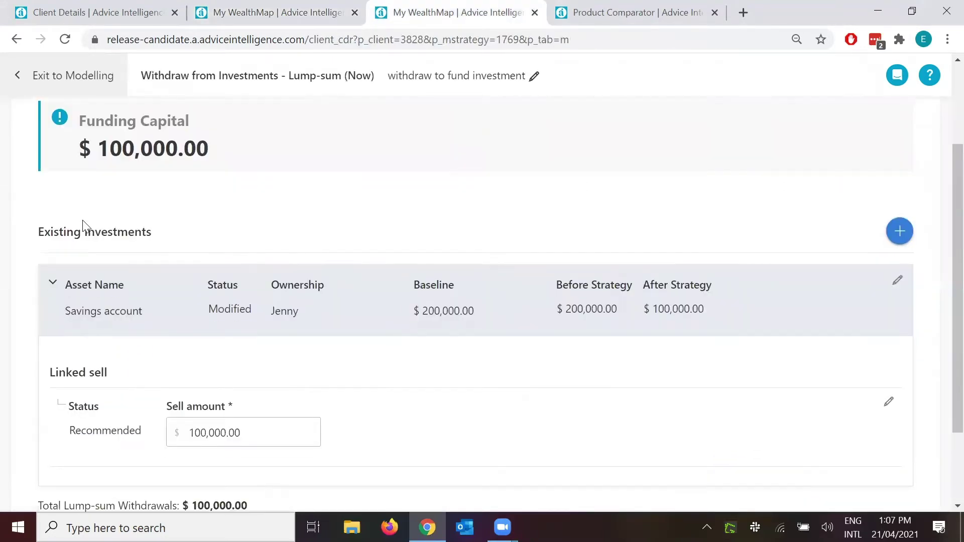
pyautogui.scroll(3, 80, 201)
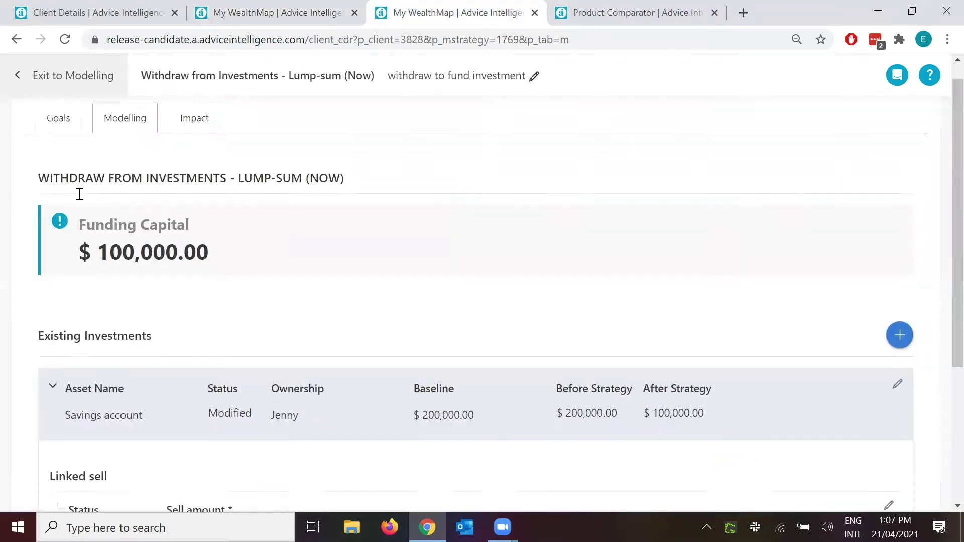
pyautogui.moveTo(40, 196); pyautogui.dragTo(352, 195)
pyautogui.click(354, 203)
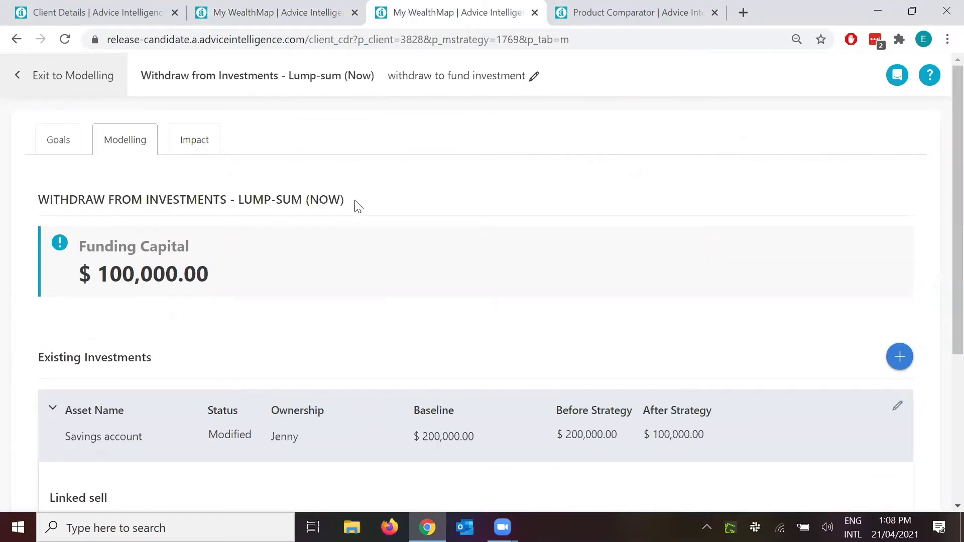
# Check which existing assets can be added under Existing Investments, without adding one
pyautogui.scroll(-2, 185, 243)
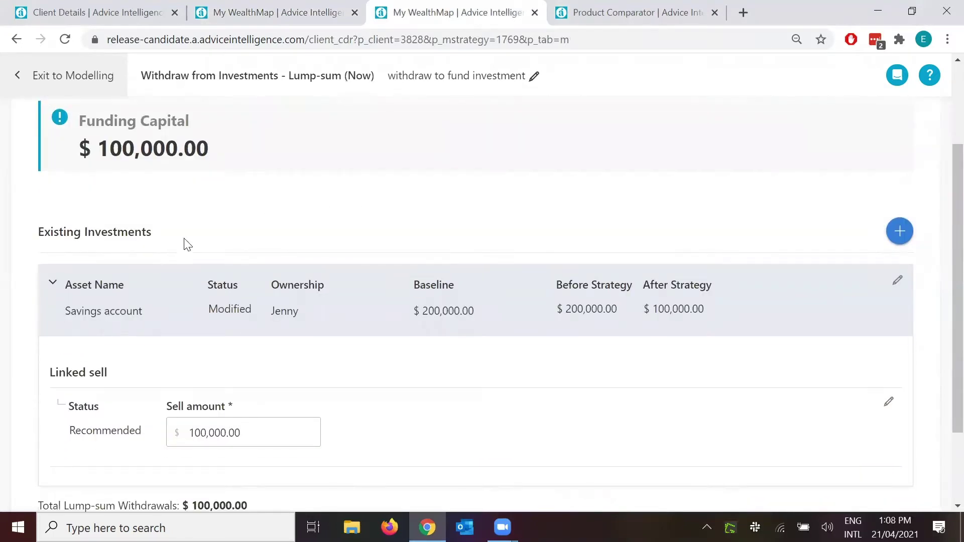
pyautogui.click(898, 234)
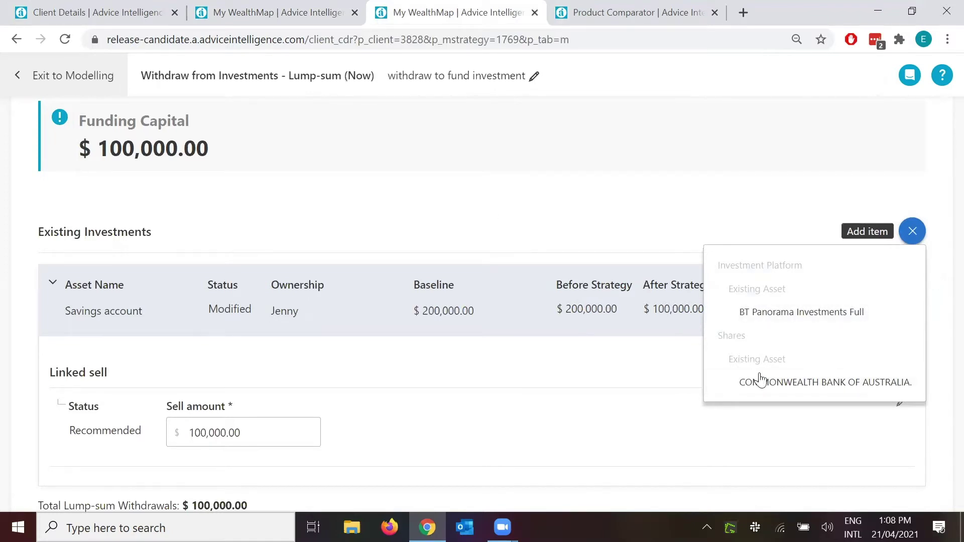
pyautogui.click(530, 228)
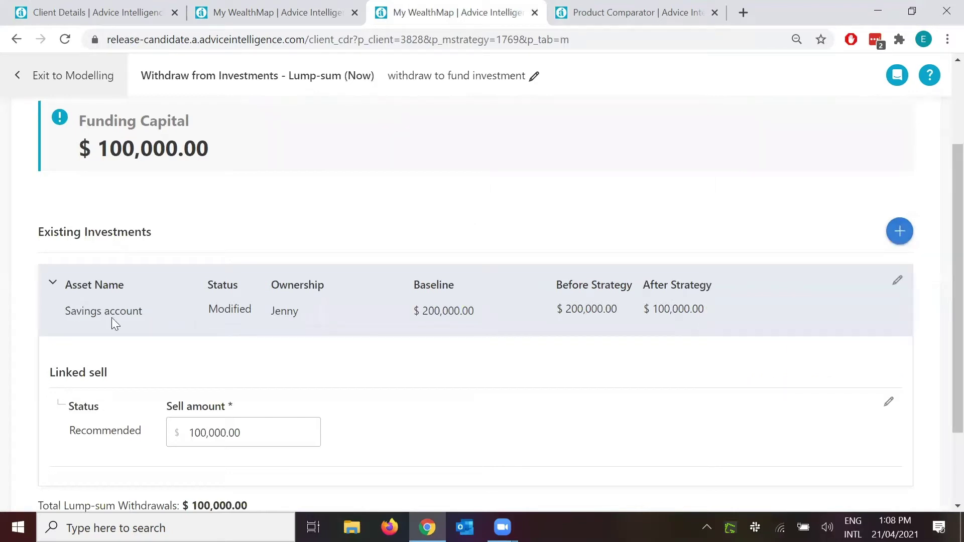
# Collapse and re-expand the Savings account entry and inspect its linked sell amount without changing it
pyautogui.click(53, 288)
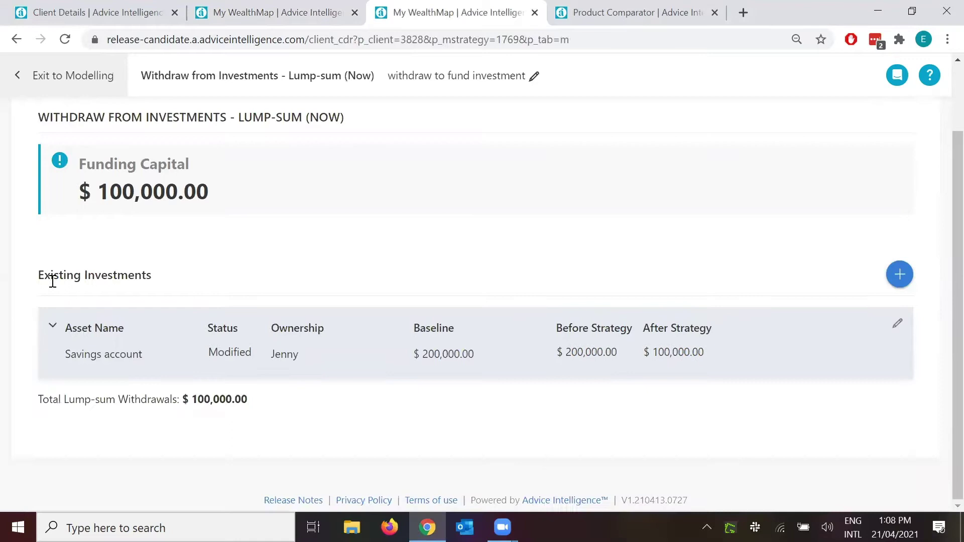
pyautogui.click(52, 329)
pyautogui.scroll(-3, 135, 315)
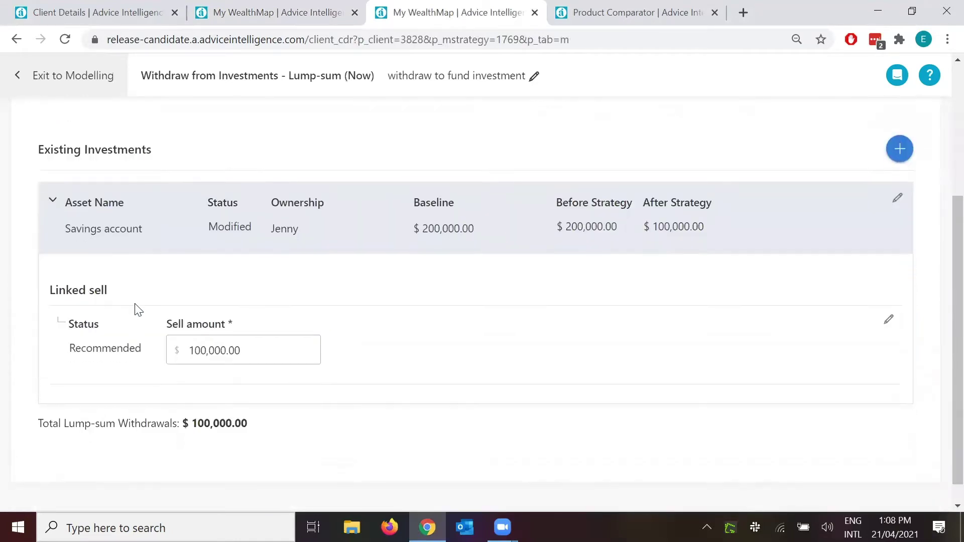
pyautogui.click(226, 345)
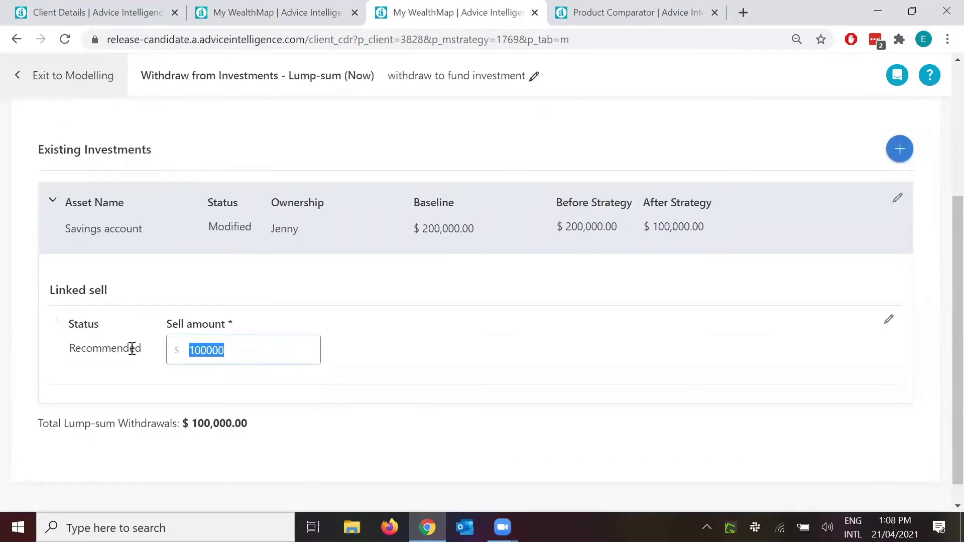
pyautogui.click(132, 348)
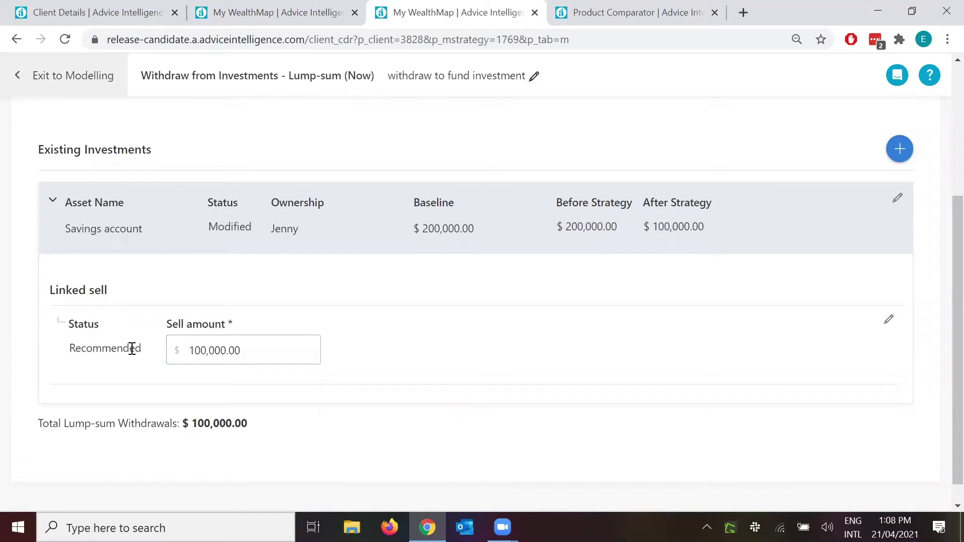
# Review the Savings account withdrawal and highlight the strategy's Funding Capital amount
pyautogui.scroll(3, 132, 348)
pyautogui.scroll(-3, 166, 372)
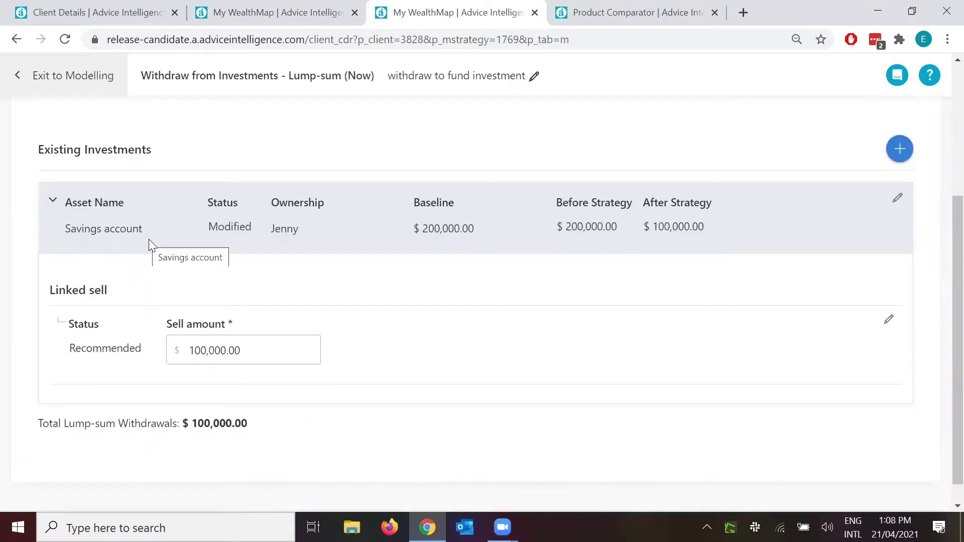
pyautogui.scroll(3, 234, 350)
pyautogui.moveTo(79, 165); pyautogui.dragTo(207, 191)
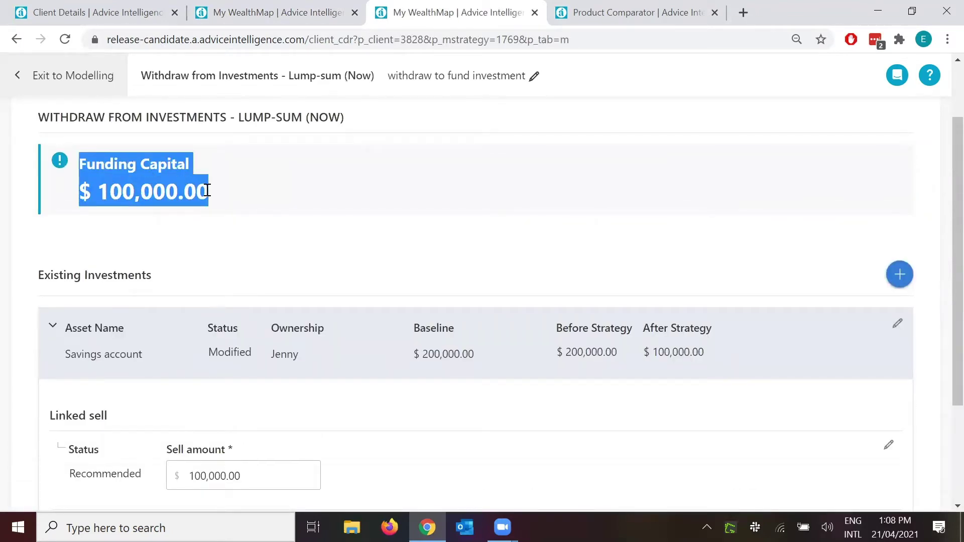
# Return to WealthMap modelling and review the addable strategies from Investment through to Debt Strategies, without adding one
pyautogui.click(266, 14)
pyautogui.click(914, 253)
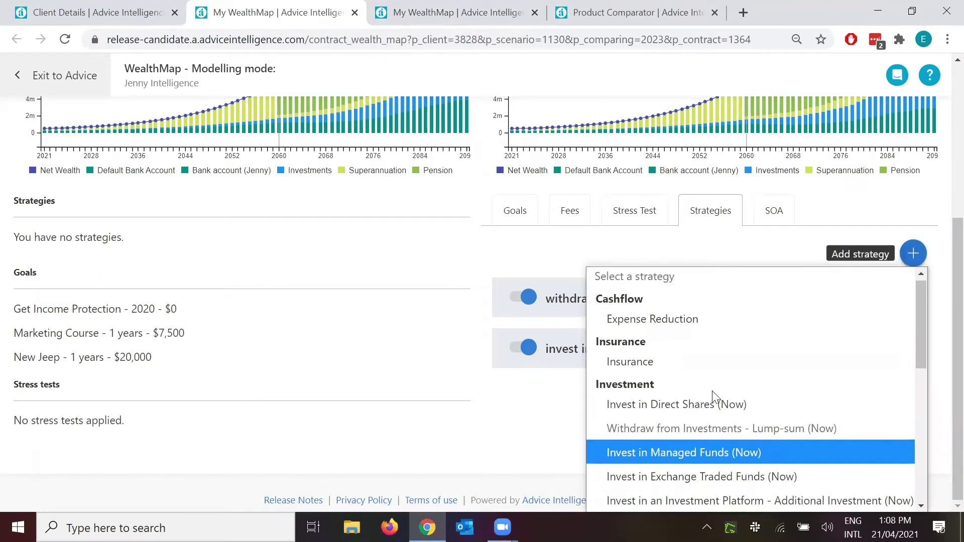
pyautogui.scroll(-8, 710, 444)
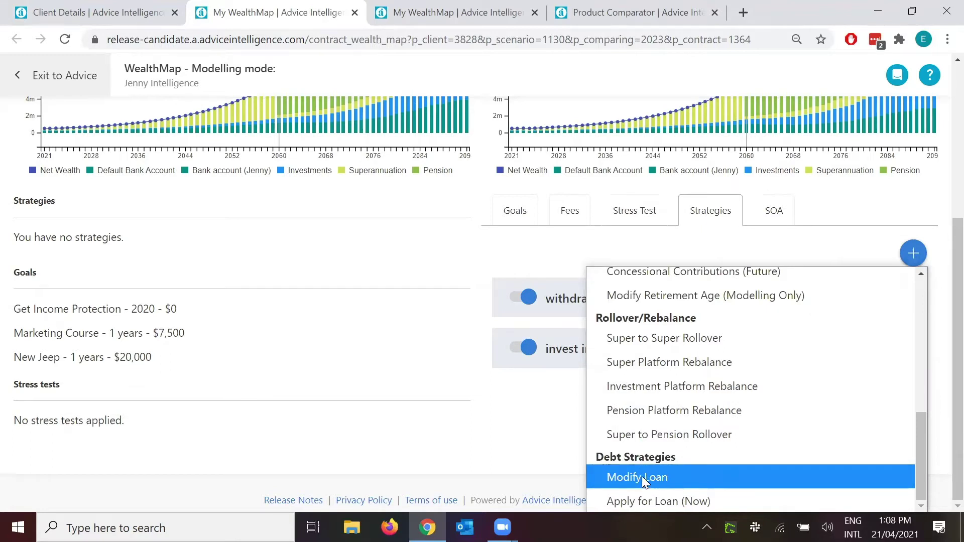
pyautogui.scroll(5, 649, 409)
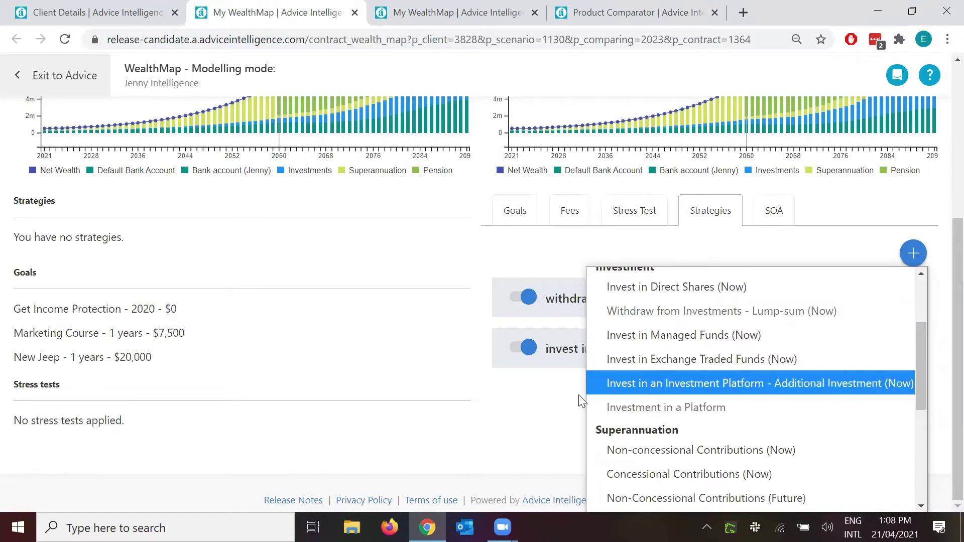
pyautogui.click(517, 413)
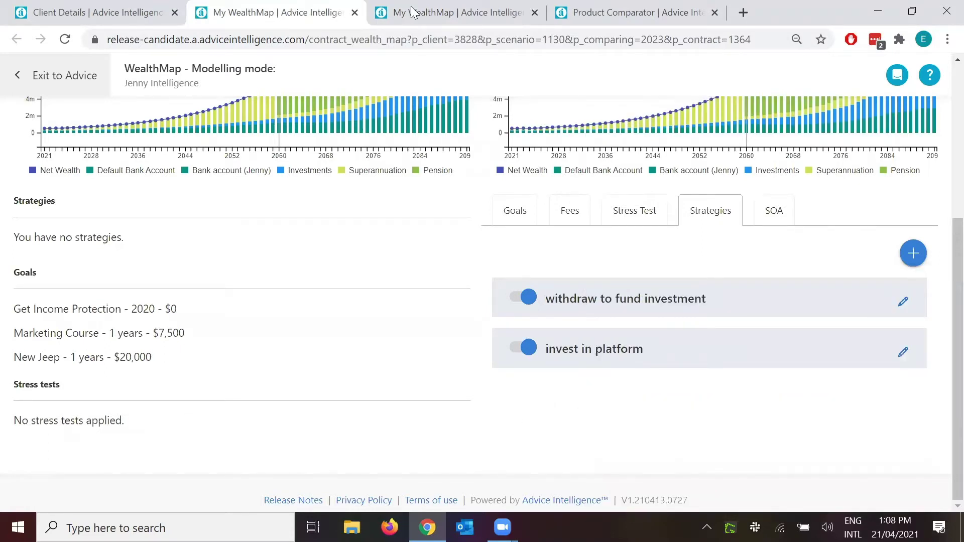
# Revisit the lump-sum withdrawal strategy page, and recheck the Investment strategies available in WealthMap modelling without adding one
pyautogui.hotkey('ctrl', 'Tab')
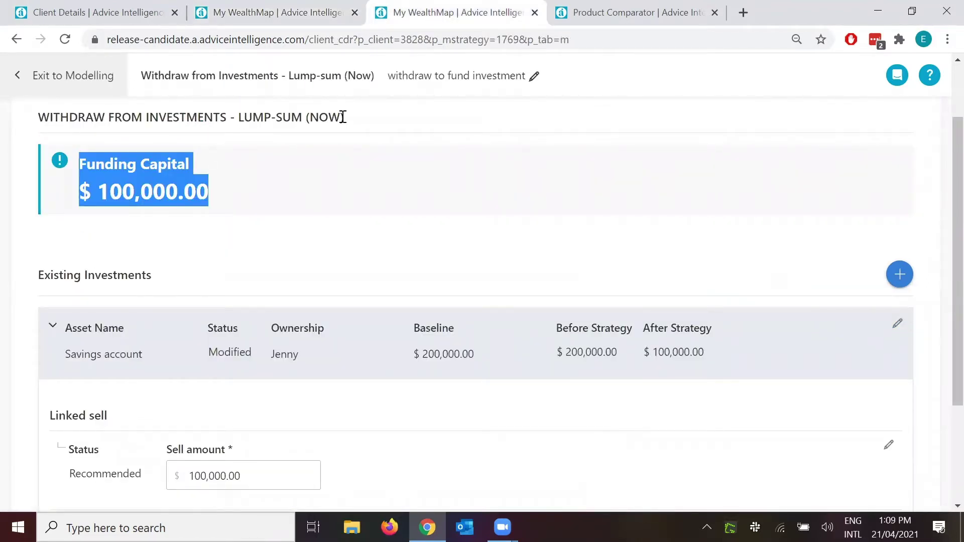
pyautogui.click(251, 24)
pyautogui.click(913, 253)
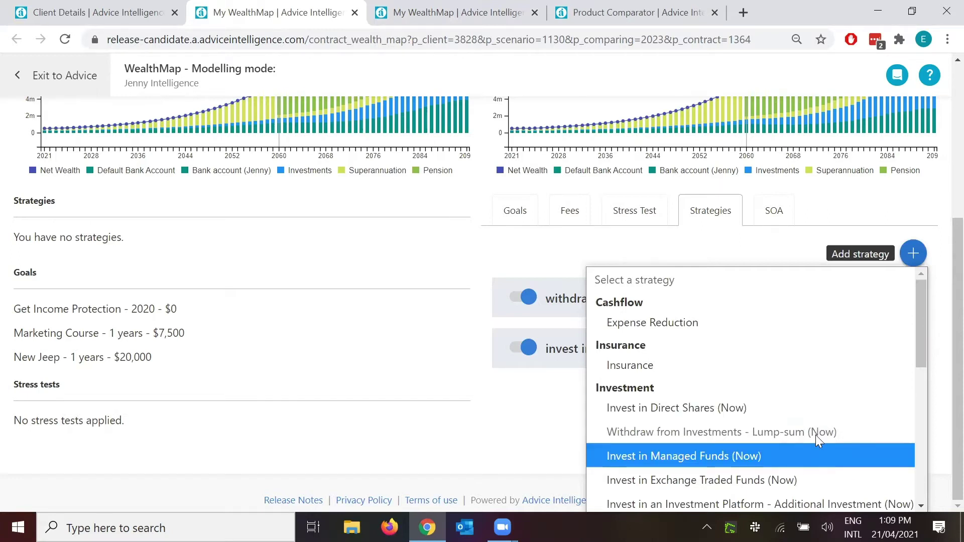
pyautogui.click(552, 424)
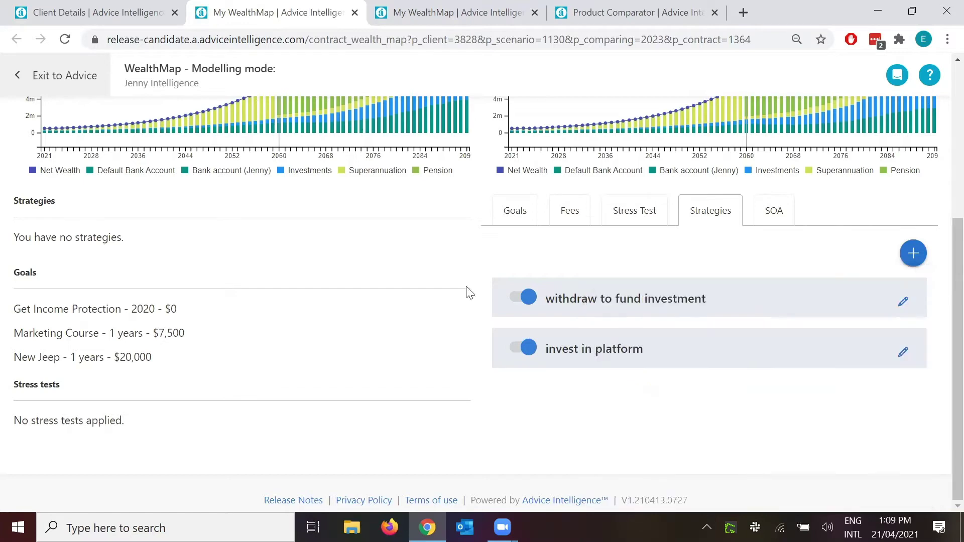
# Close the browser tab holding the "withdraw to fund investment" strategy and return to the WealthMap modelling page
pyautogui.click(419, 14)
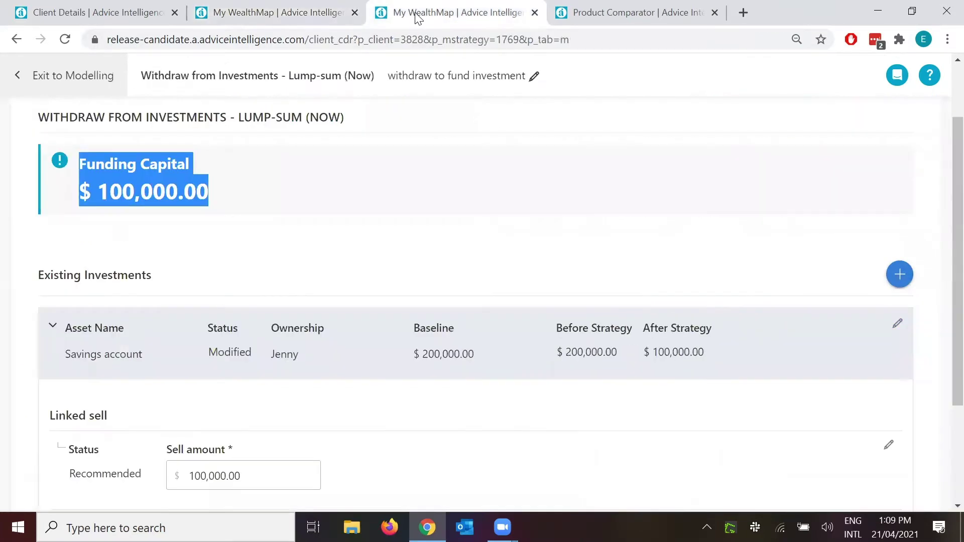
pyautogui.hotkey('ctrl', 'w')
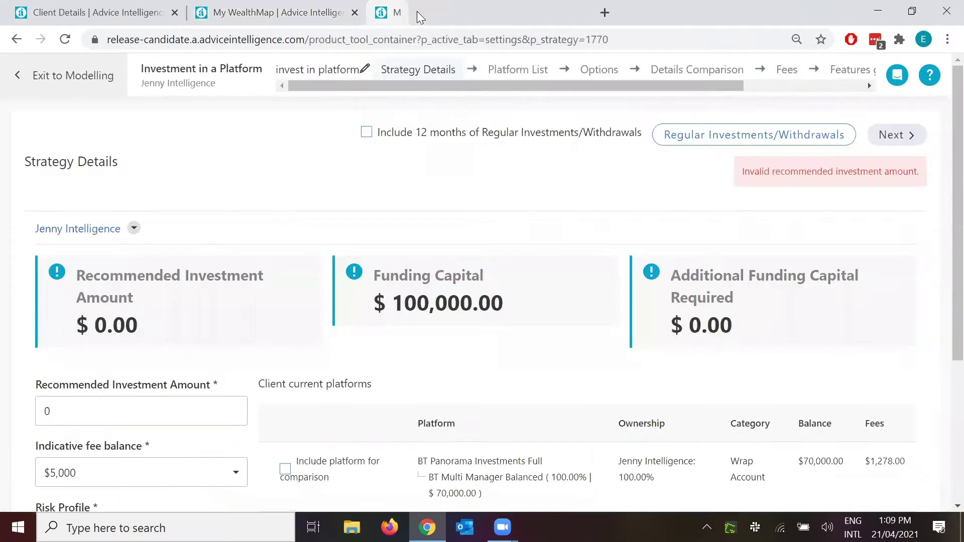
pyautogui.click(308, 13)
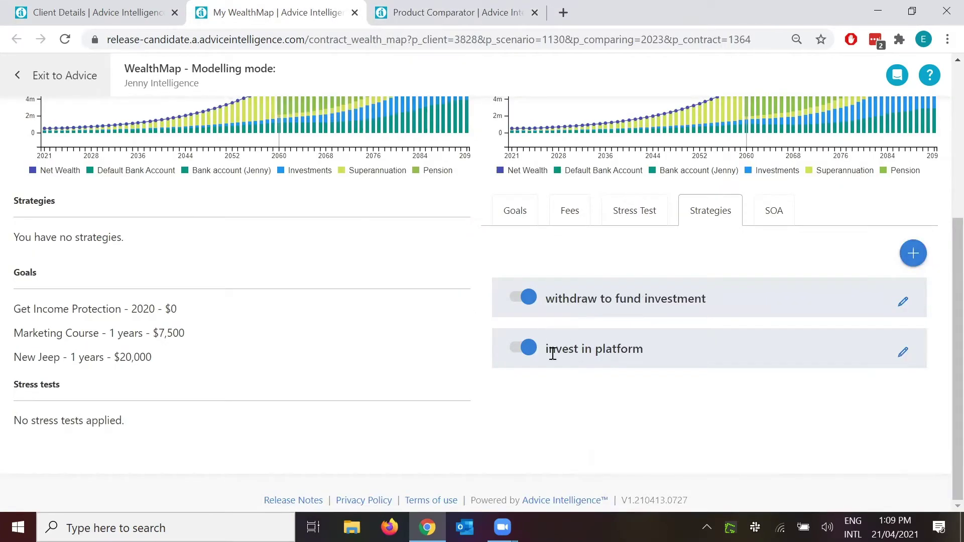
# Highlight the "invest in platform" strategy and review the addable Investment and Superannuation strategies without adding one
pyautogui.moveTo(543, 351); pyautogui.dragTo(645, 352)
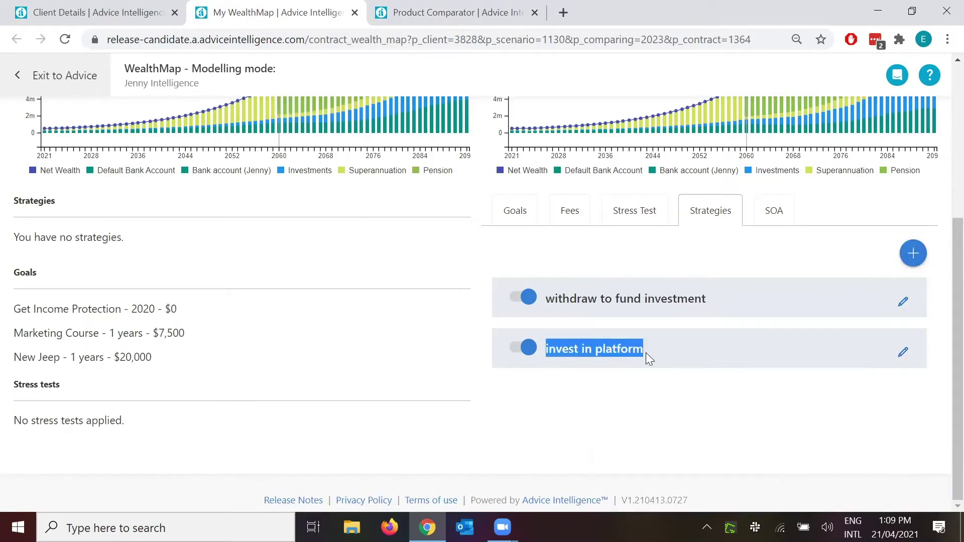
pyautogui.click(867, 271)
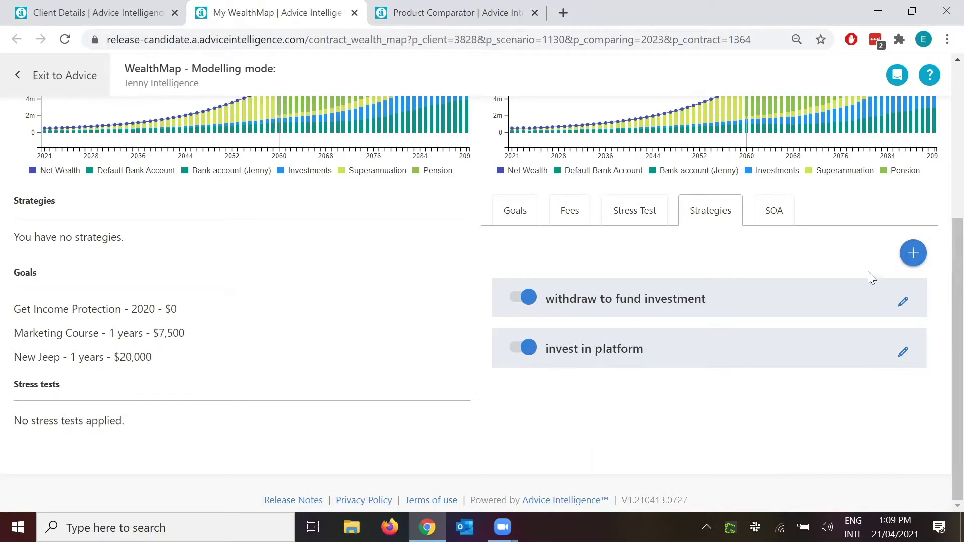
pyautogui.click(913, 253)
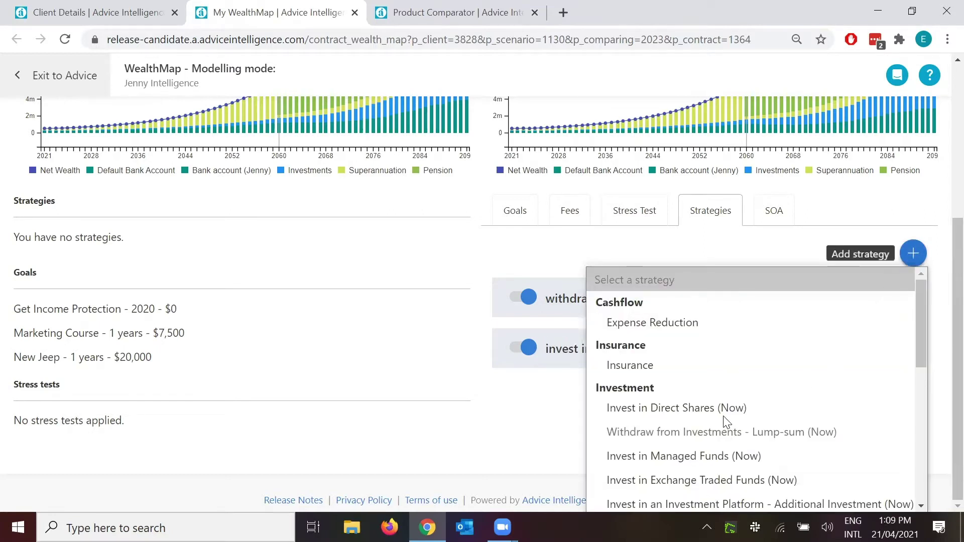
pyautogui.scroll(-5, 684, 392)
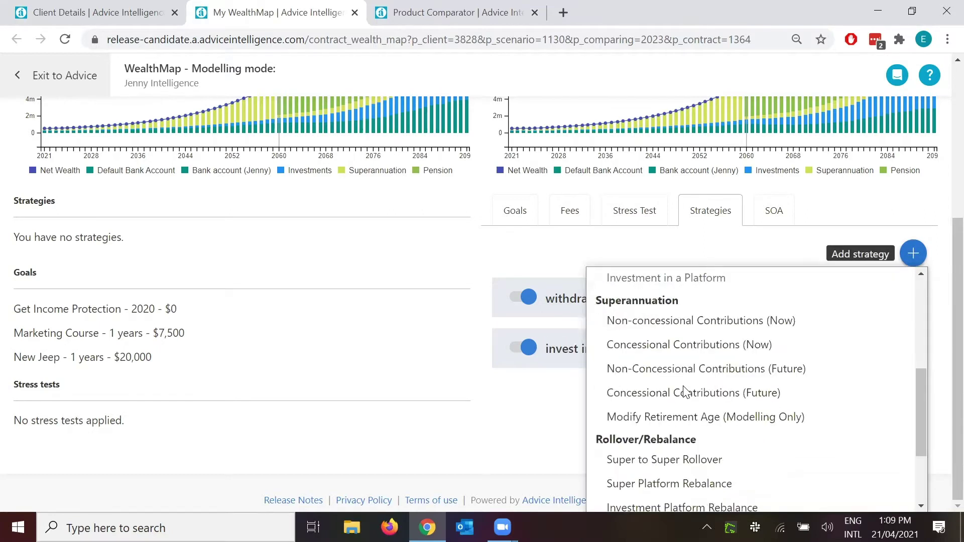
pyautogui.scroll(2, 685, 393)
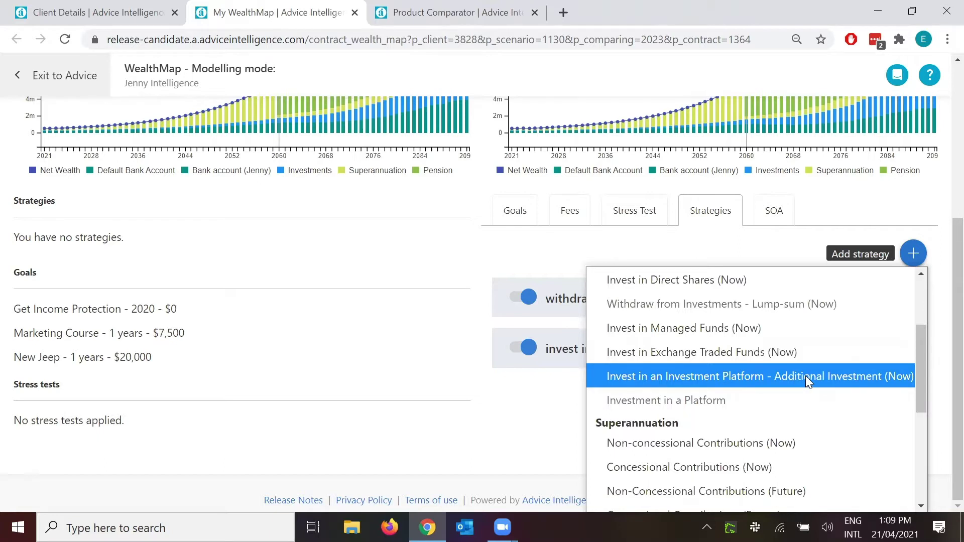
# Compare the BT Panorama Investments Full and Savings account balances in the client details, and recheck WealthMap's addable strategies without adding one
pyautogui.click(81, 16)
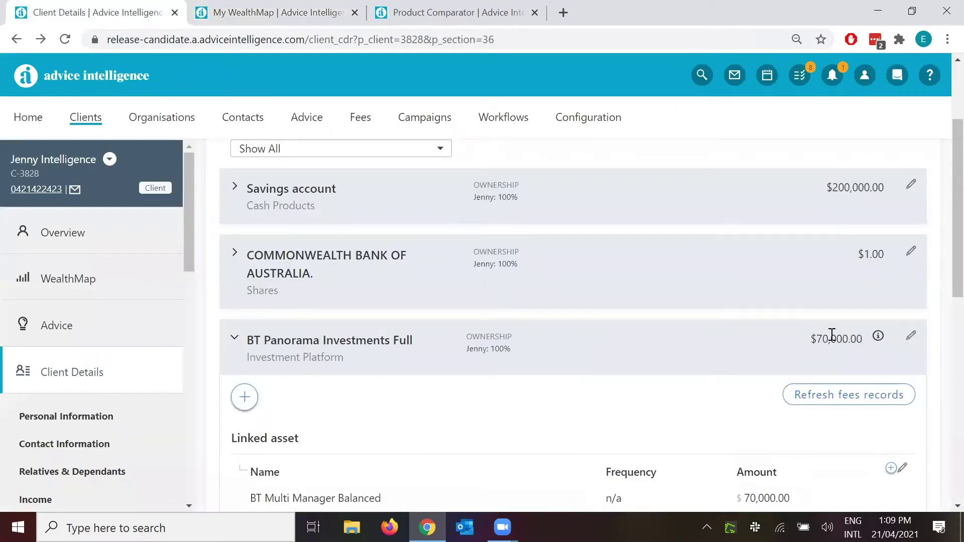
pyautogui.moveTo(254, 341); pyautogui.dragTo(830, 335)
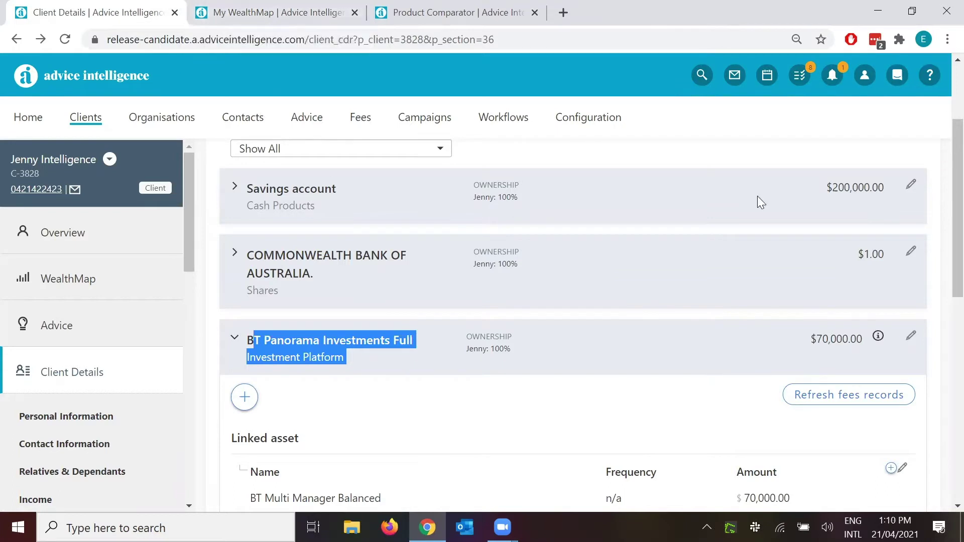
pyautogui.moveTo(828, 188); pyautogui.dragTo(890, 188)
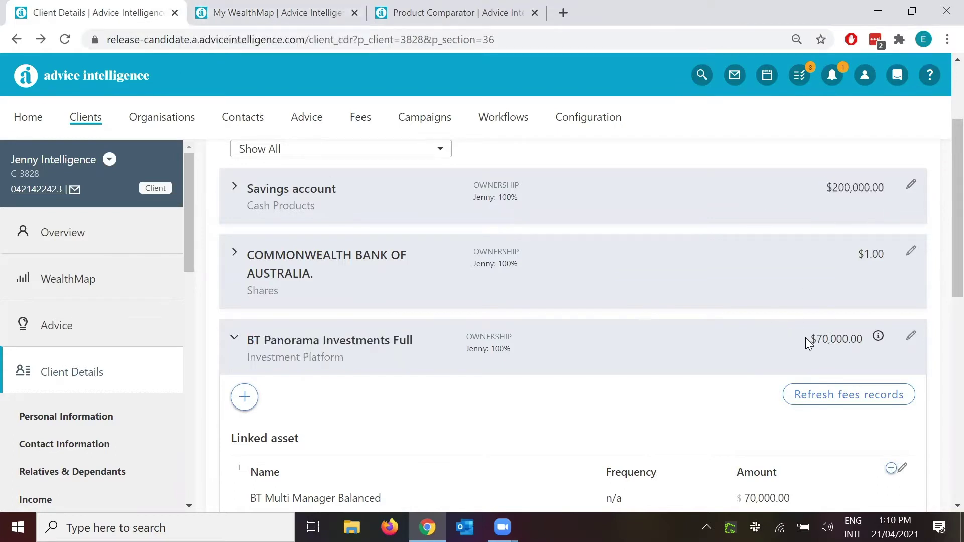
pyautogui.moveTo(806, 337); pyautogui.dragTo(832, 334)
pyautogui.click(831, 334)
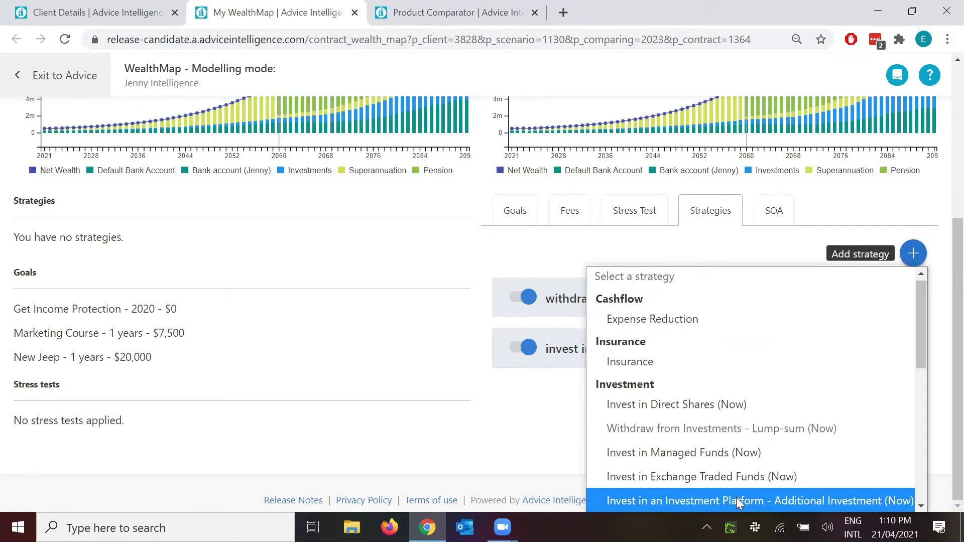
pyautogui.scroll(-5, 713, 479)
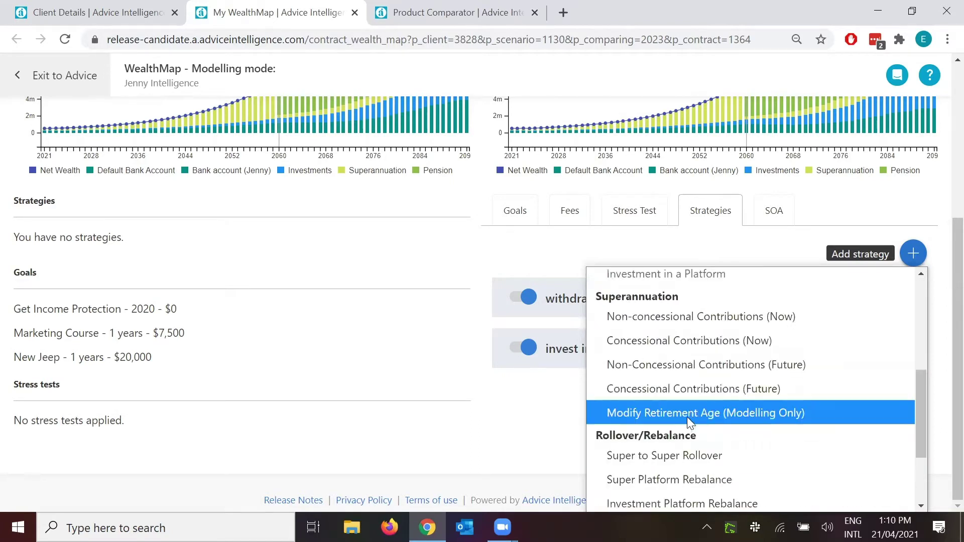
pyautogui.click(532, 400)
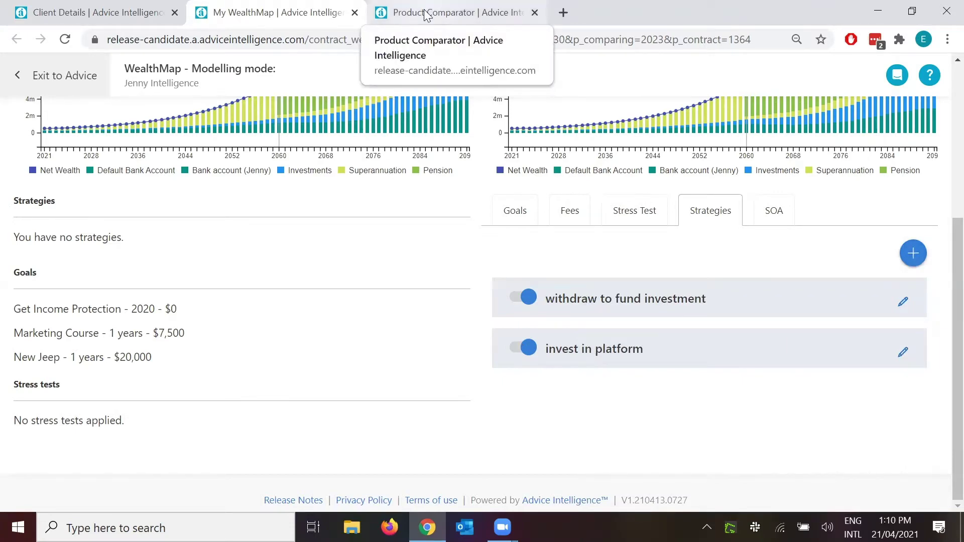
# Review the Investment in a Platform workflow stages in the Product Comparator, marking each from Strategy Details through Features gained and lost
pyautogui.click(426, 15)
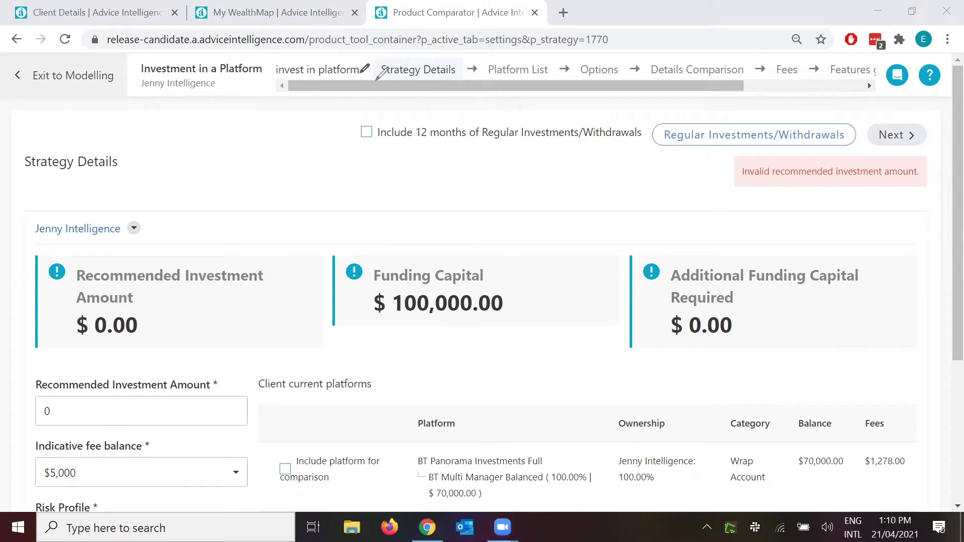
pyautogui.moveTo(381, 82); pyautogui.dragTo(545, 79)
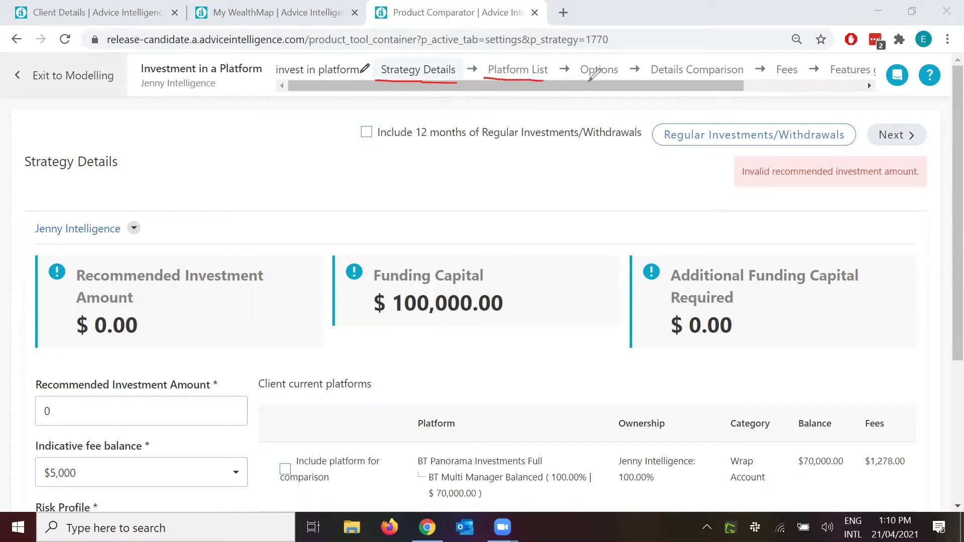
pyautogui.moveTo(573, 81); pyautogui.dragTo(623, 81)
pyautogui.moveTo(733, 80); pyautogui.dragTo(745, 80)
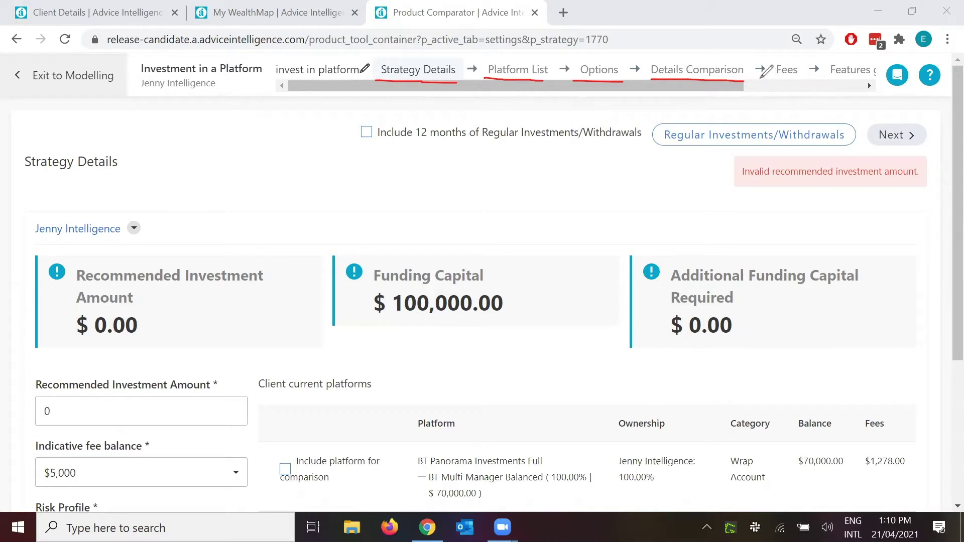
pyautogui.moveTo(760, 78); pyautogui.dragTo(805, 80)
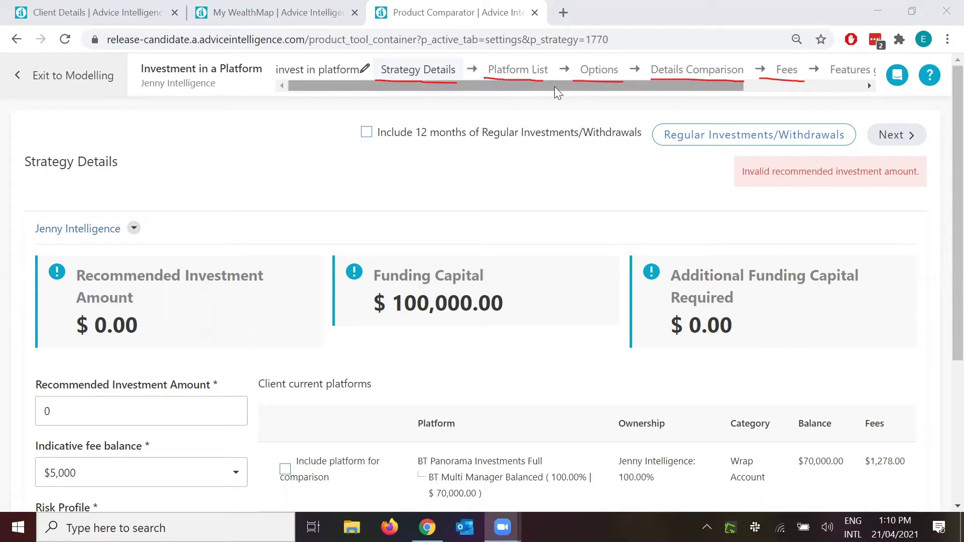
pyautogui.moveTo(554, 87); pyautogui.dragTo(674, 86)
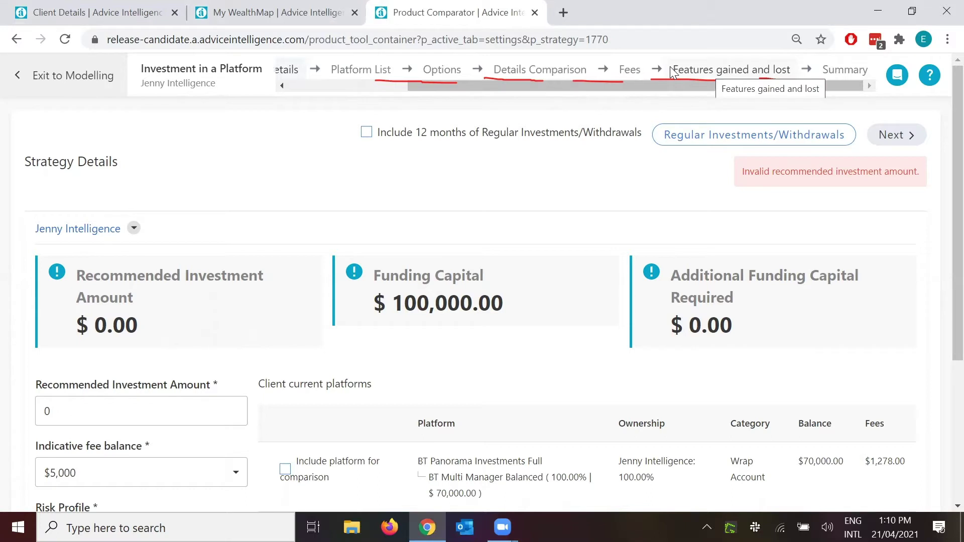
pyautogui.moveTo(672, 70); pyautogui.dragTo(794, 72)
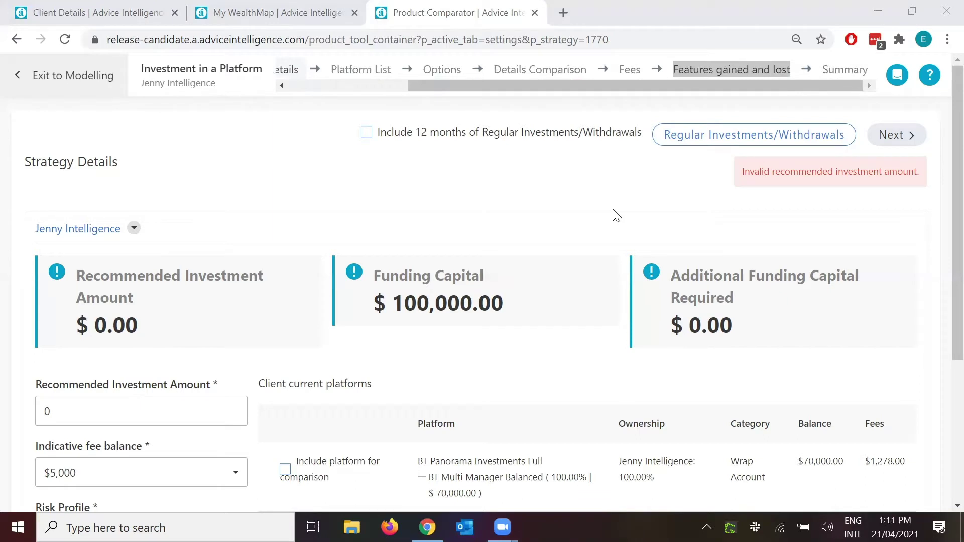
pyautogui.click(297, 87)
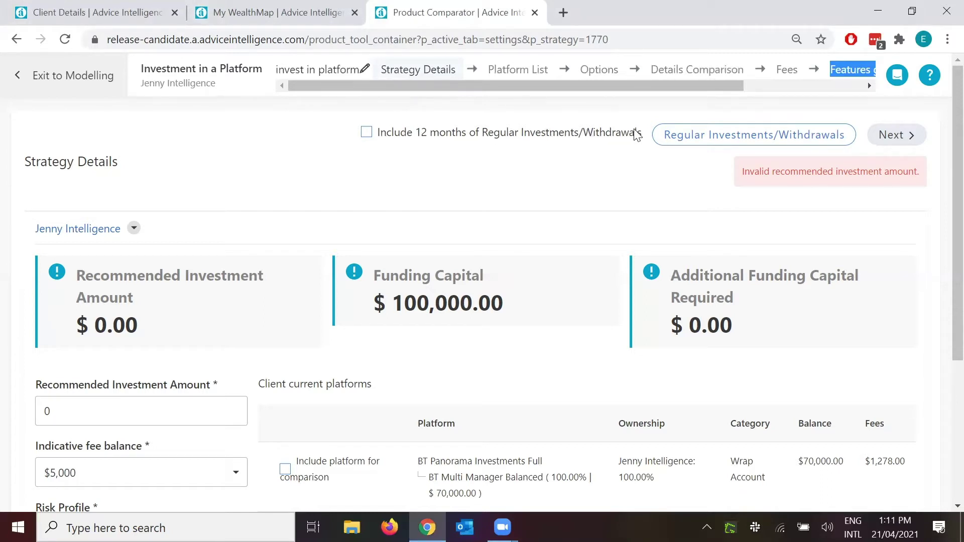
# Open the strategy's regular investments/withdrawals, and return to the BT Panorama Investments Full linked records in the client details
pyautogui.click(759, 136)
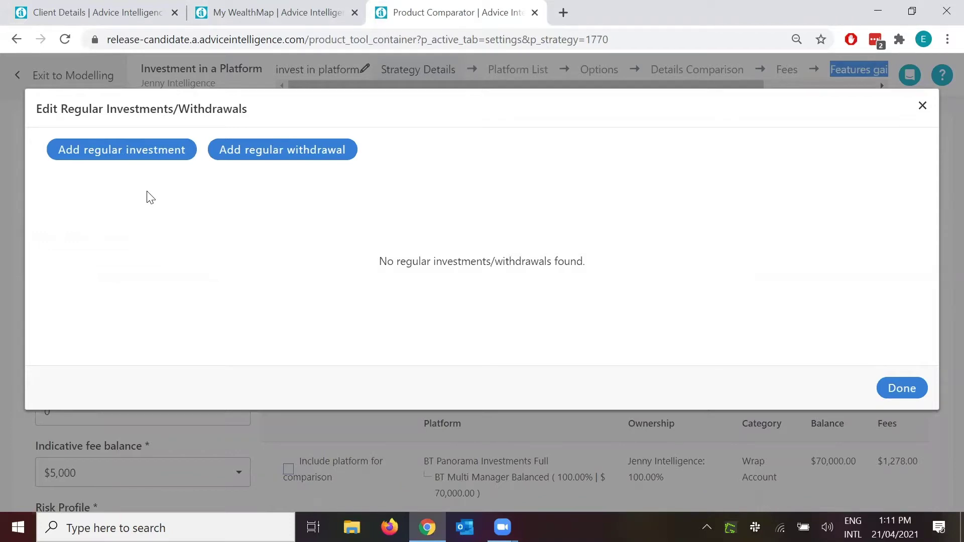
pyautogui.click(121, 18)
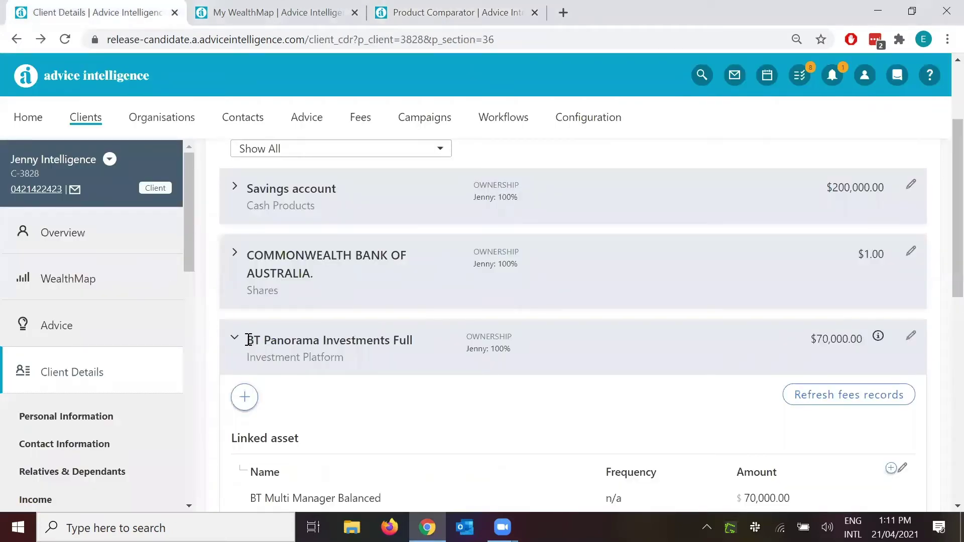
pyautogui.scroll(-2, 282, 341)
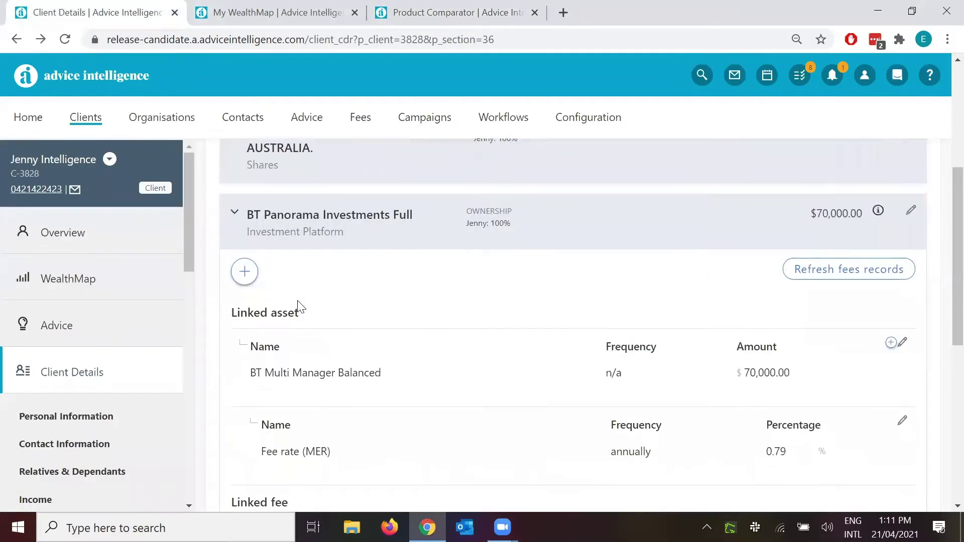
# Start a new Buy linked to BT Panorama Investments Full for $5,000 annually, purchasing the full amount only
pyautogui.click(246, 277)
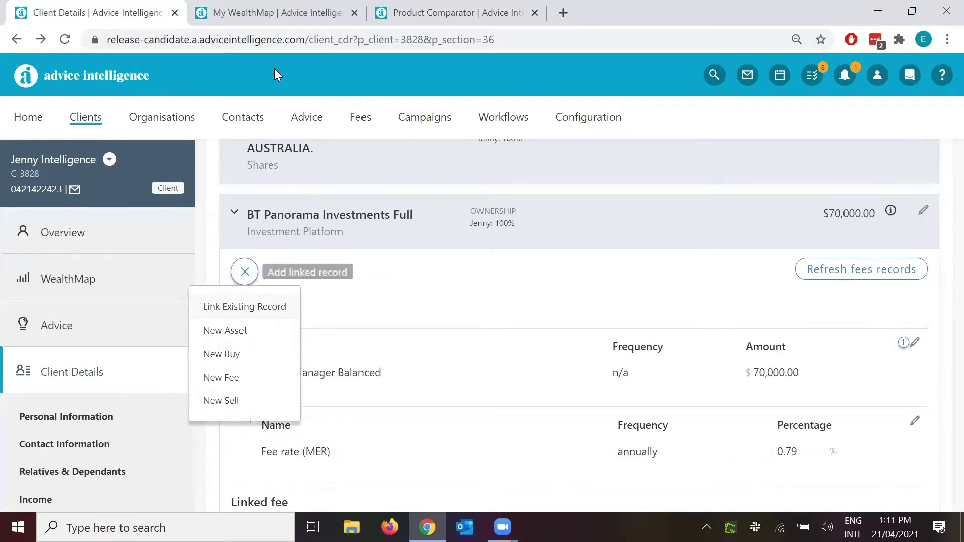
pyautogui.click(271, 12)
pyautogui.hotkey('ctrl', 'shift', 'Tab')
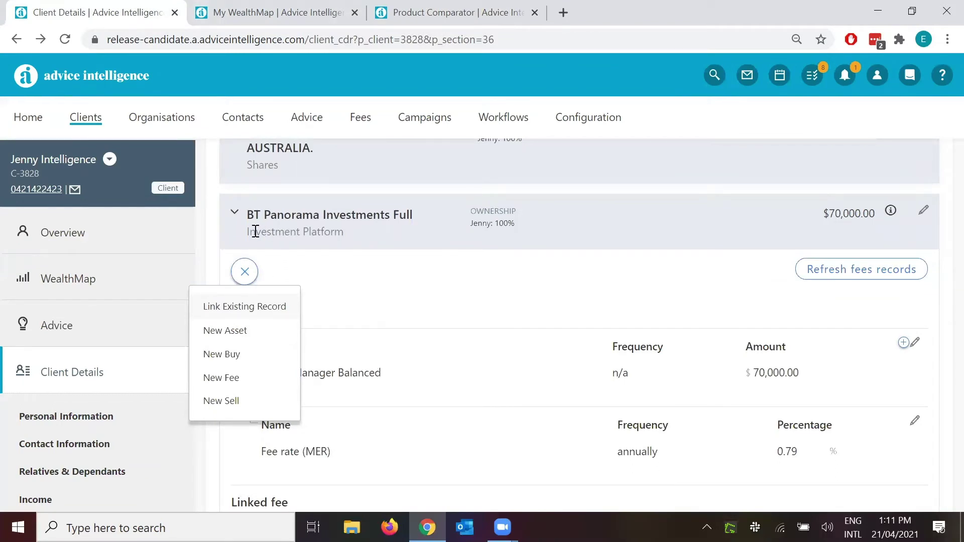
pyautogui.click(239, 354)
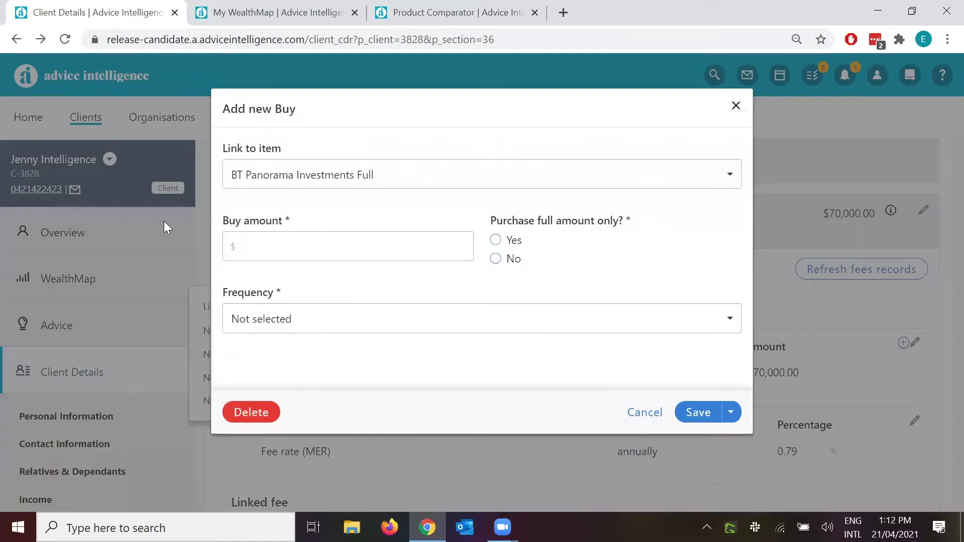
pyautogui.click(494, 241)
pyautogui.click(344, 318)
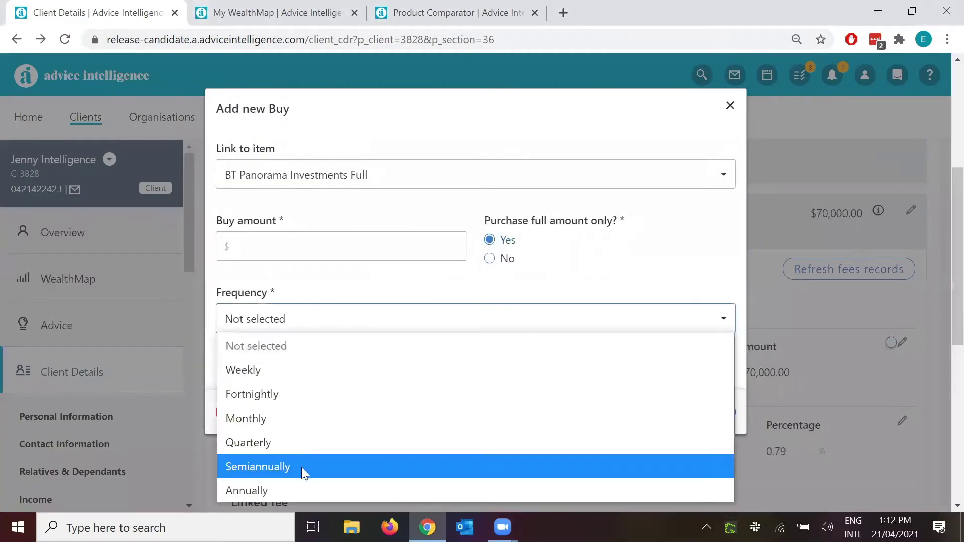
pyautogui.click(303, 490)
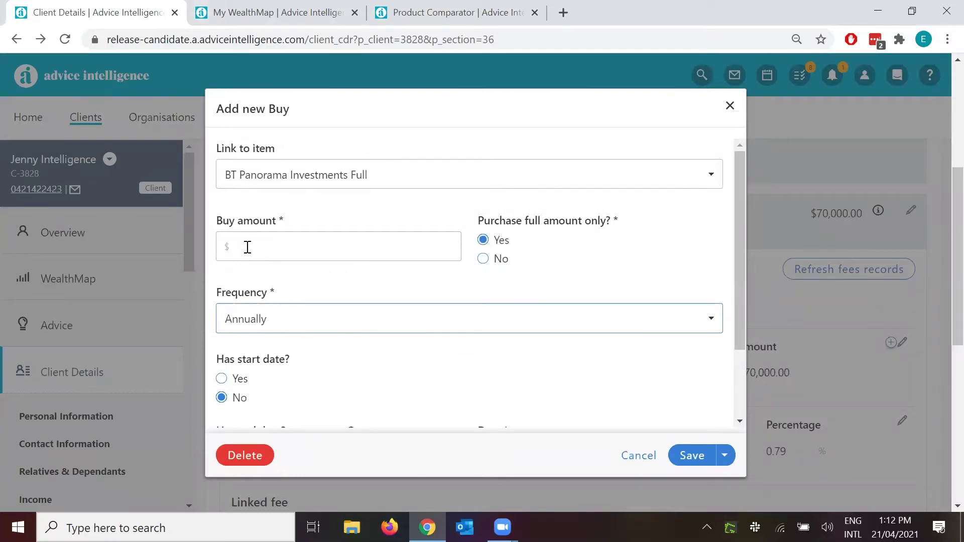
pyautogui.click(247, 247)
pyautogui.write('5000')
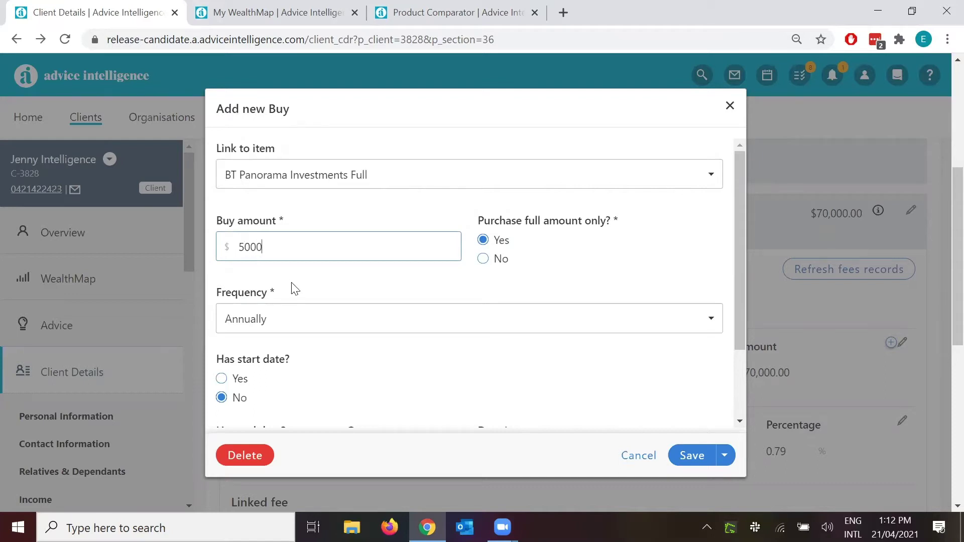
# Enable a start date for the new Buy, and discard the record without saving it
pyautogui.scroll(-2, 321, 279)
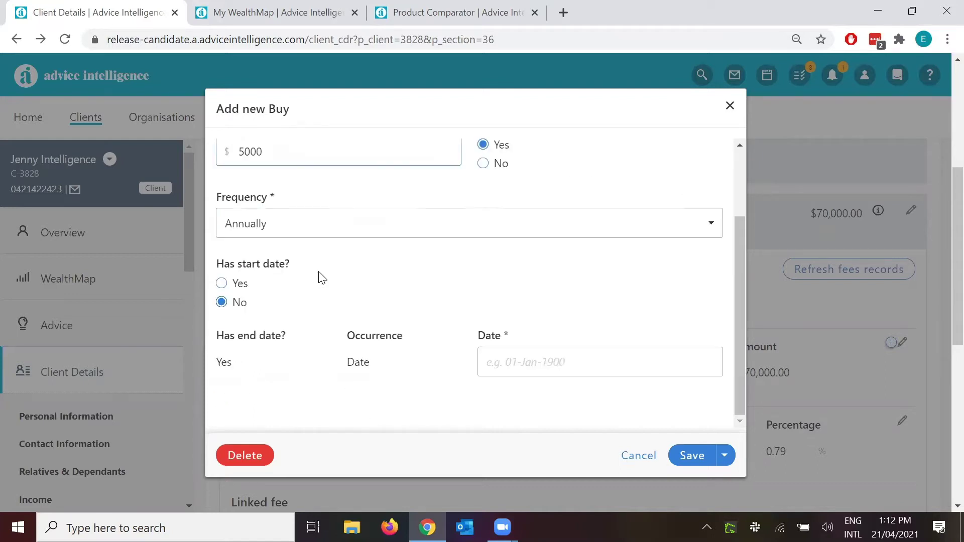
pyautogui.click(222, 285)
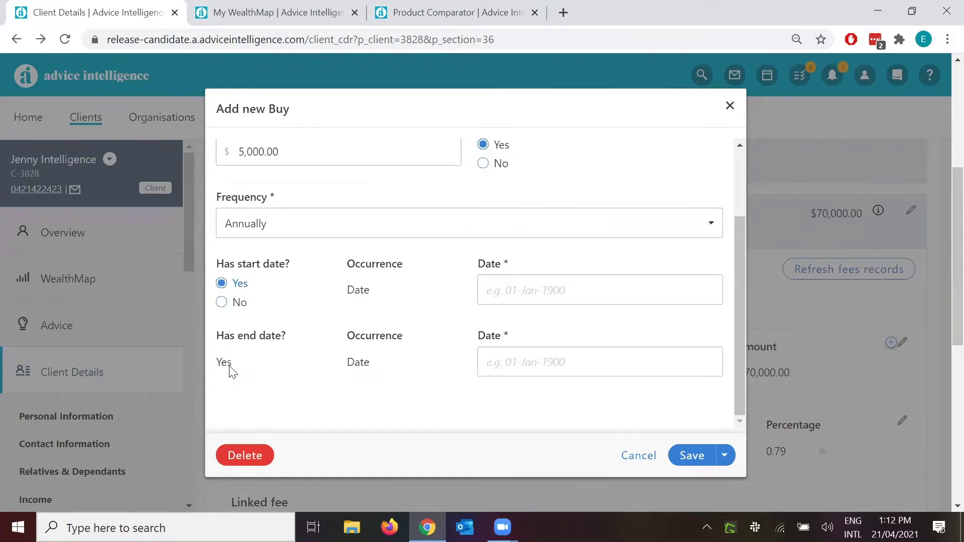
pyautogui.scroll(2, 482, 357)
pyautogui.scroll(2, 482, 357)
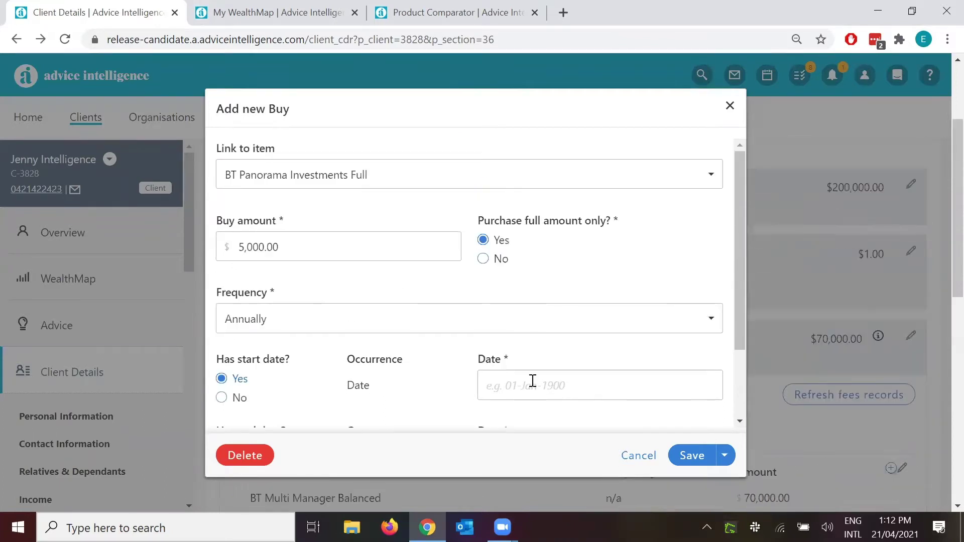
pyautogui.click(638, 455)
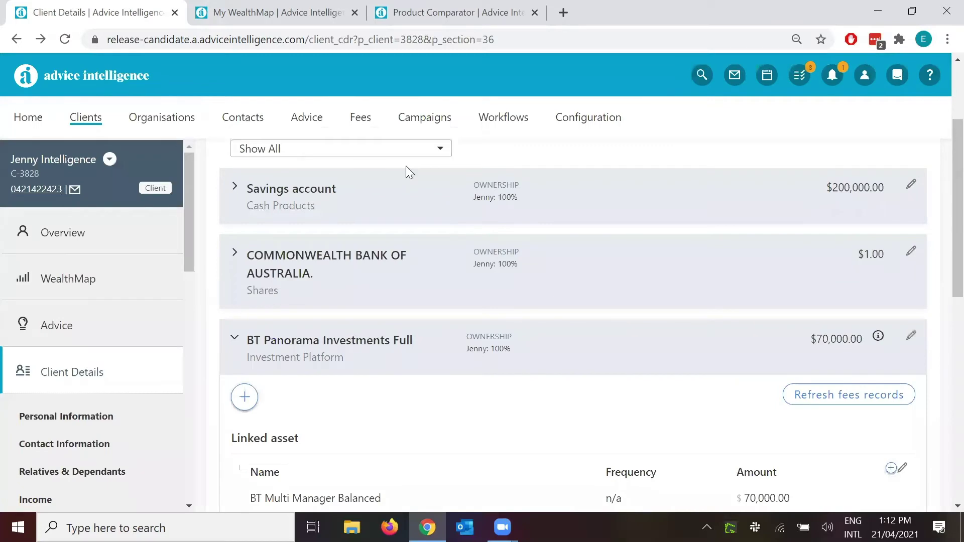
# Return to the Product Comparator and close the regular investments/withdrawals editor without adding any entries
pyautogui.hotkey('ctrl', 'Tab')
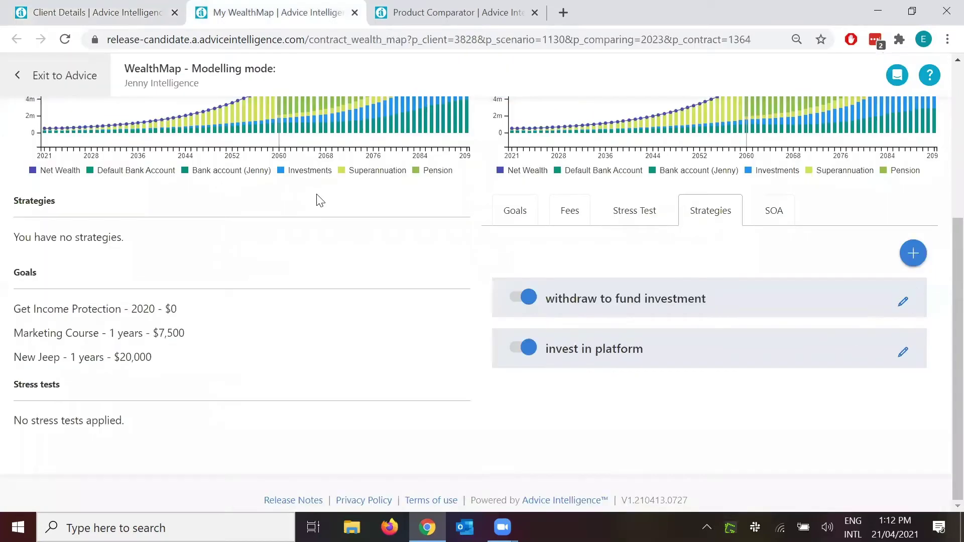
pyautogui.hotkey('ctrl', 'Tab')
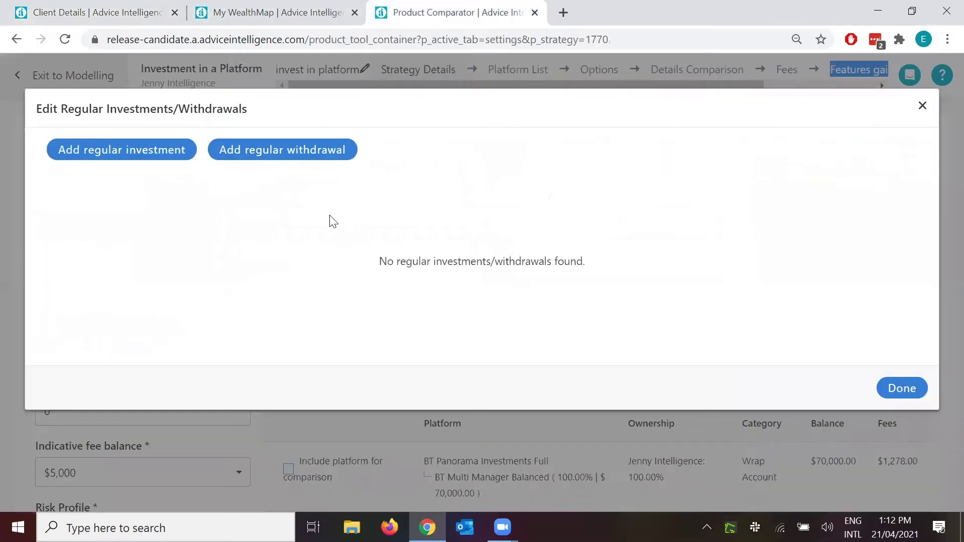
pyautogui.click(903, 388)
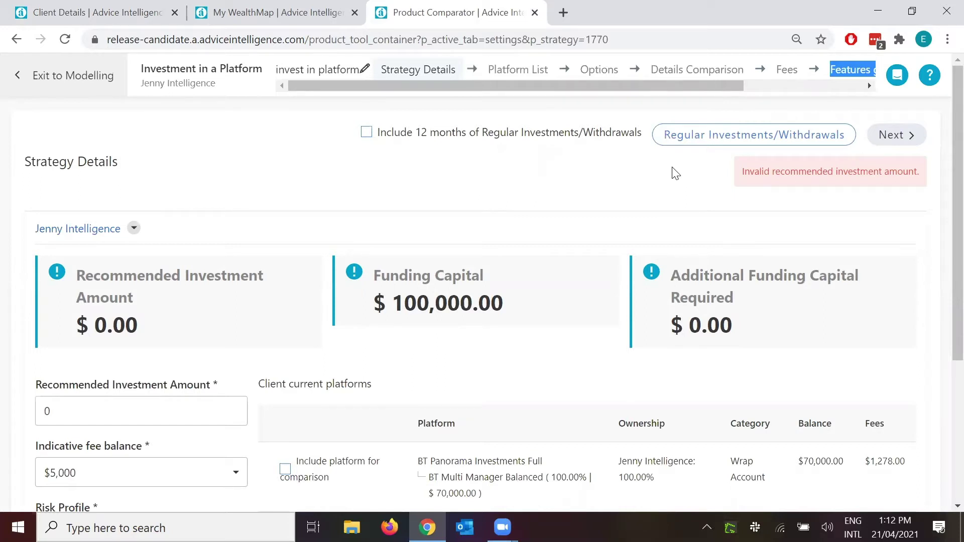
pyautogui.click(276, 230)
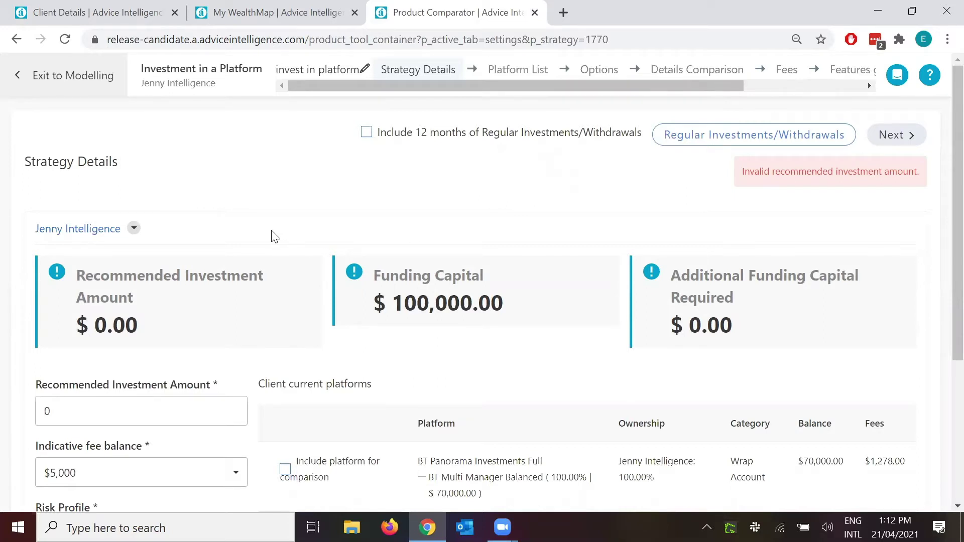
# Examine the Recommended Investment Amount, Funding Capital and Additional Funding Capital Required figures in the Strategy Details
pyautogui.scroll(-2, 275, 216)
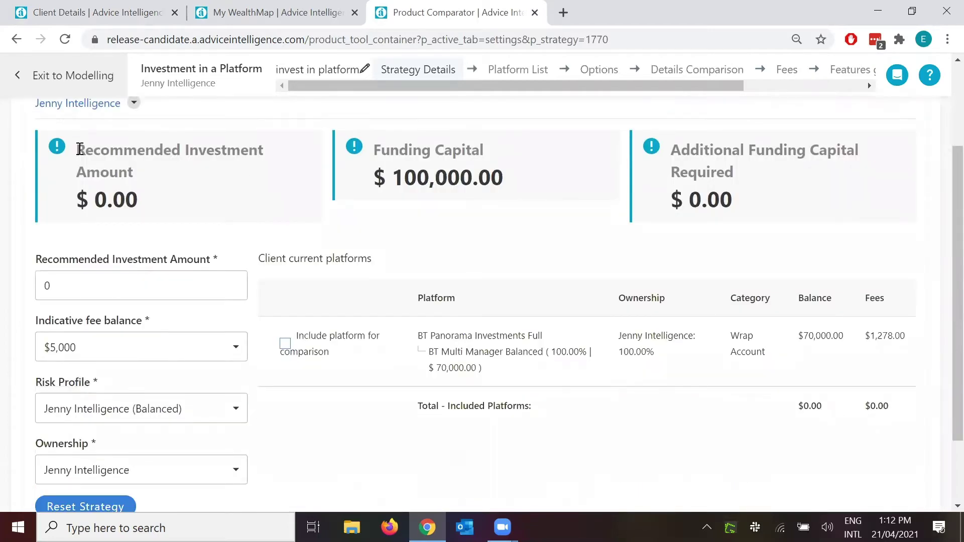
pyautogui.moveTo(79, 149); pyautogui.dragTo(257, 175)
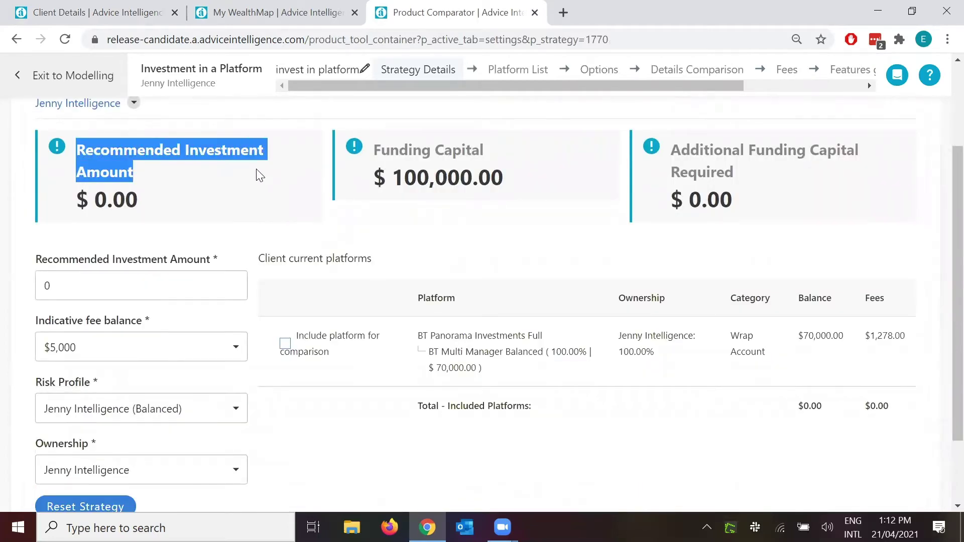
pyautogui.moveTo(36, 259); pyautogui.dragTo(216, 290)
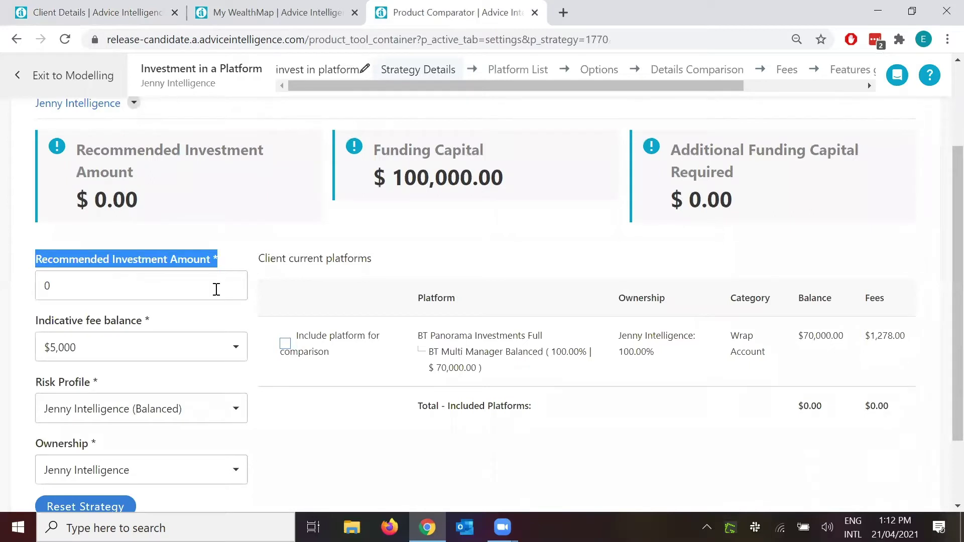
pyautogui.moveTo(376, 147); pyautogui.dragTo(512, 187)
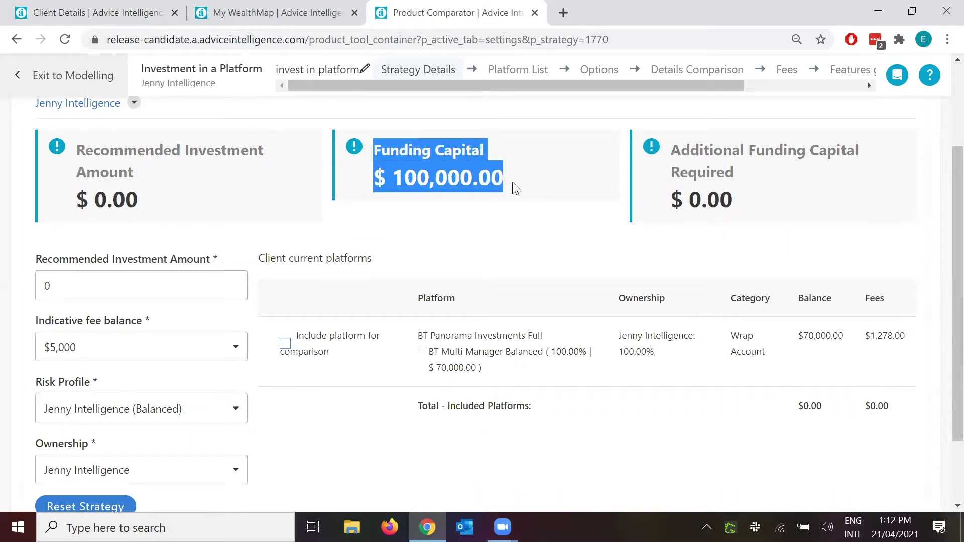
pyautogui.click(517, 193)
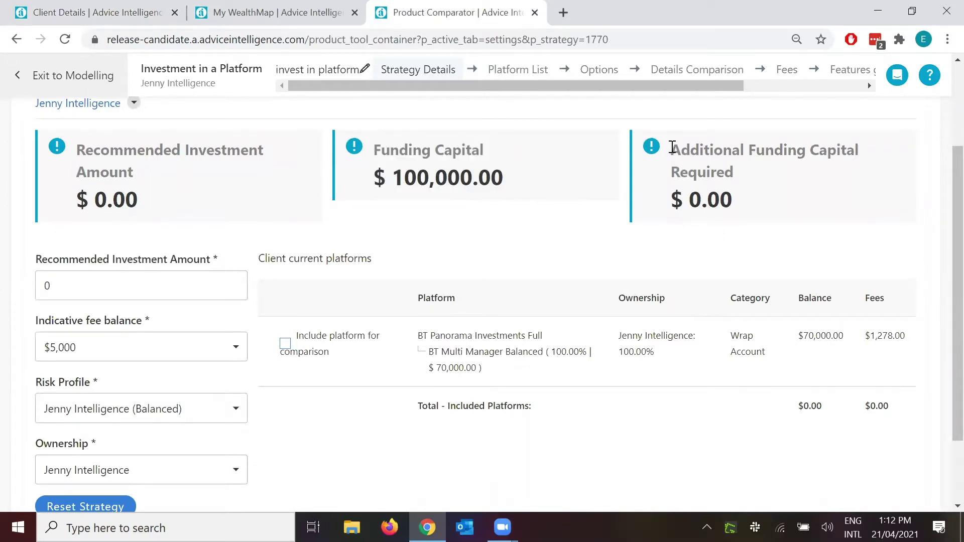
pyautogui.moveTo(671, 150); pyautogui.dragTo(681, 150)
# Set the strategy's Recommended Investment Amount to 100000
pyautogui.moveTo(187, 214); pyautogui.dragTo(47, 284)
pyautogui.click(43, 285)
pyautogui.click(36, 289)
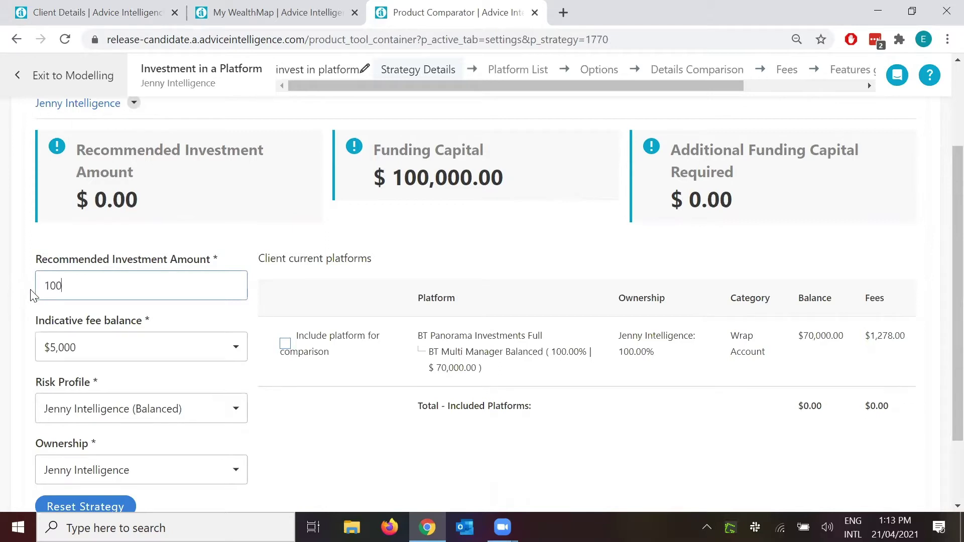
pyautogui.write('100000')
pyautogui.click(28, 296)
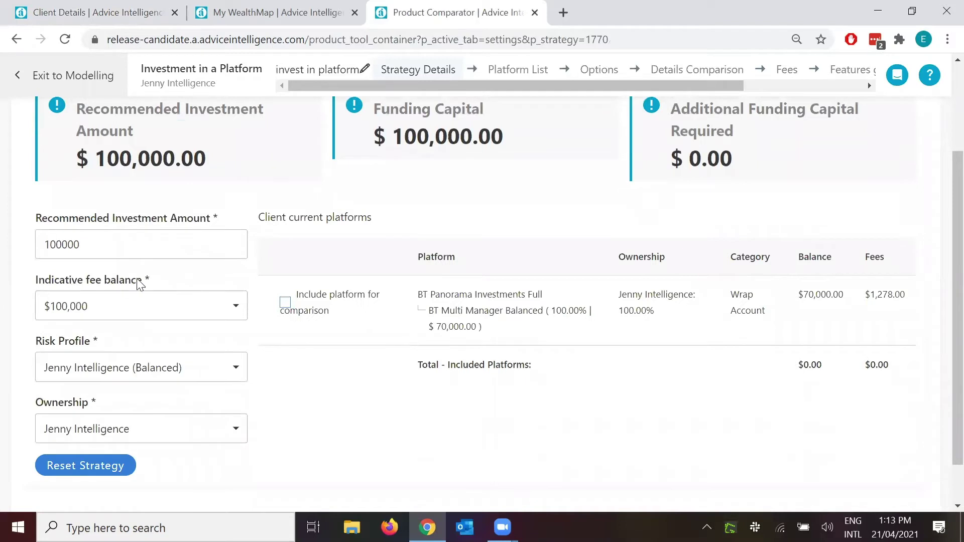
# Review the available choices for indicative fee balance, risk profile and ownership without changing any of them
pyautogui.click(156, 316)
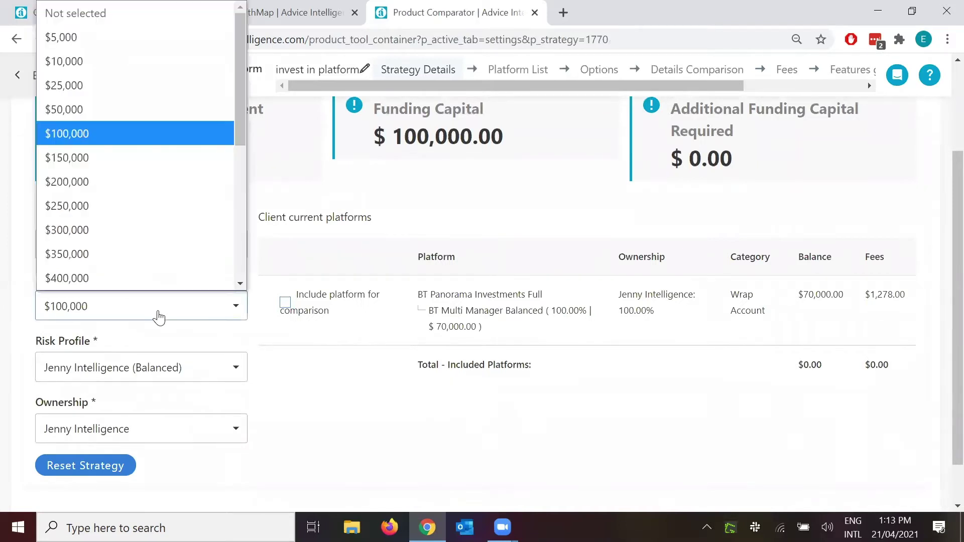
pyautogui.click(157, 315)
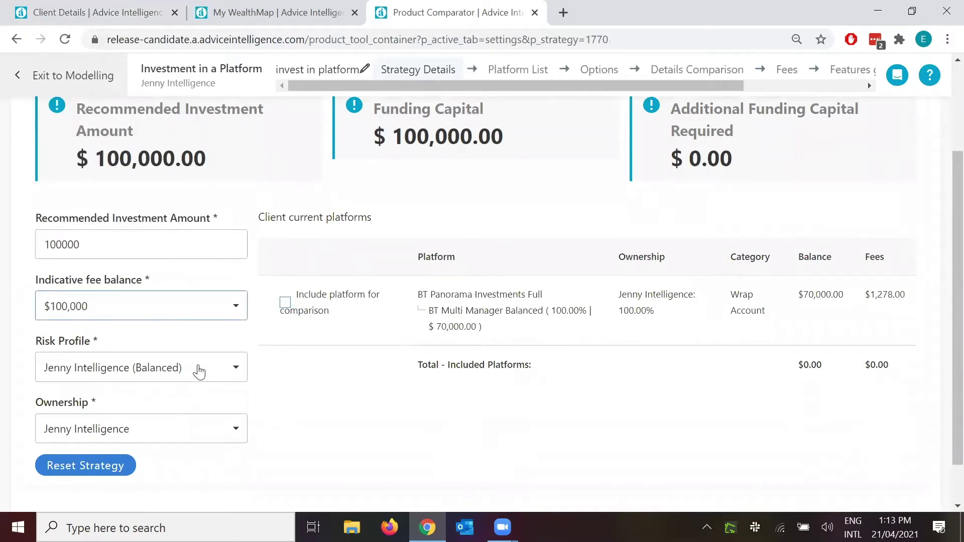
pyautogui.click(201, 372)
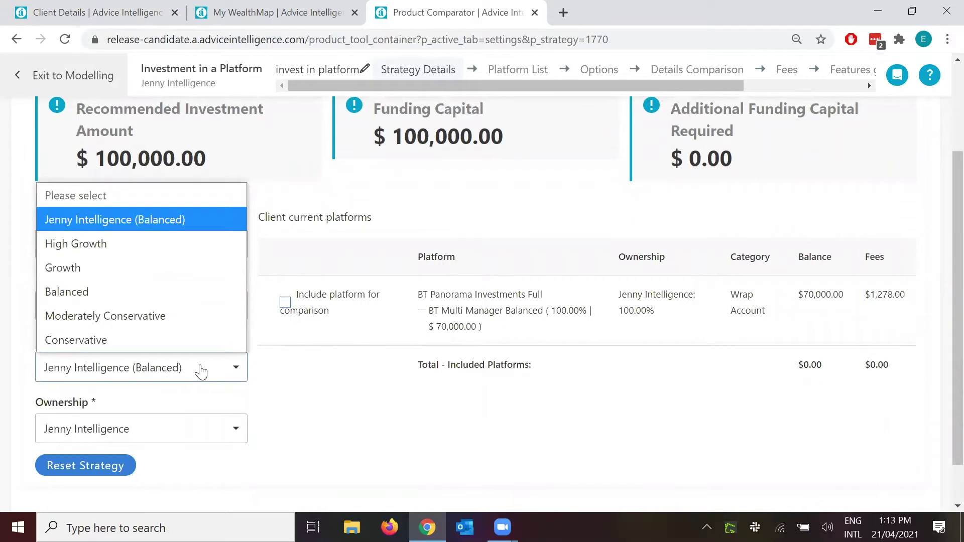
pyautogui.click(201, 371)
pyautogui.click(123, 433)
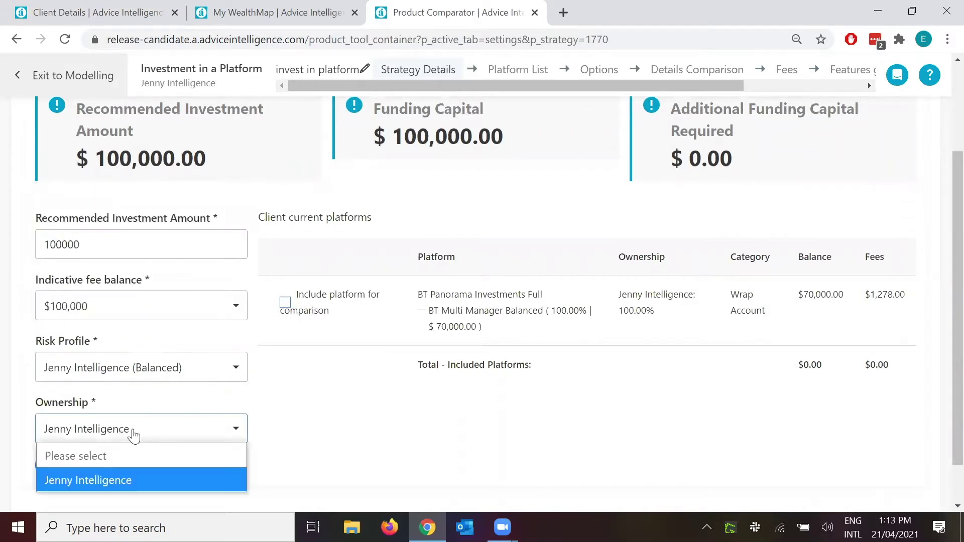
pyautogui.click(350, 433)
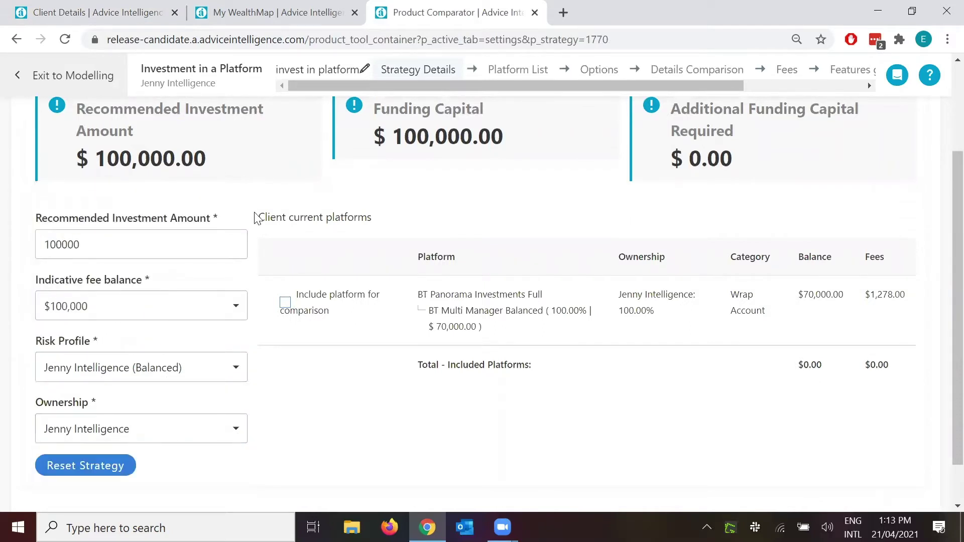
# Include the client's current BT Panorama Investments Full platform in the comparison
pyautogui.moveTo(255, 218); pyautogui.dragTo(417, 221)
pyautogui.click(416, 222)
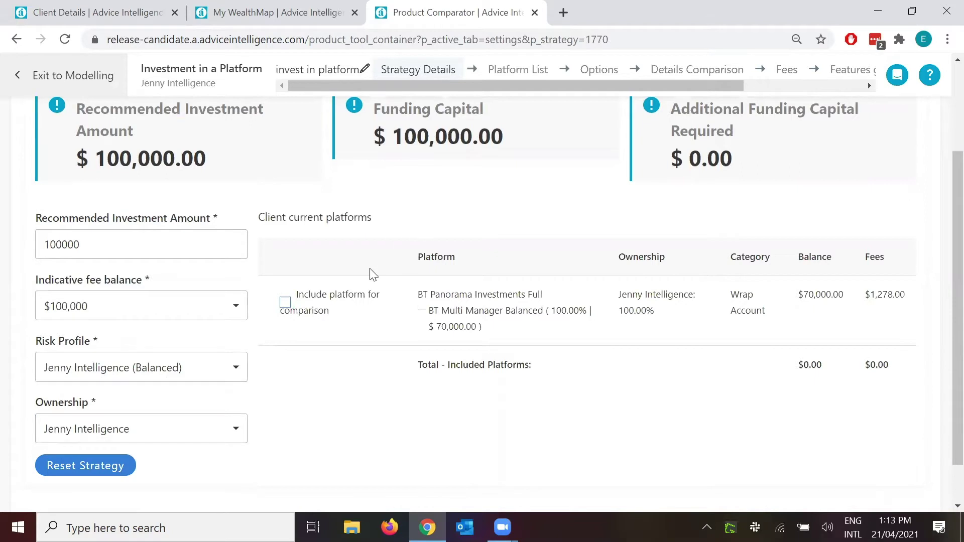
pyautogui.click(286, 302)
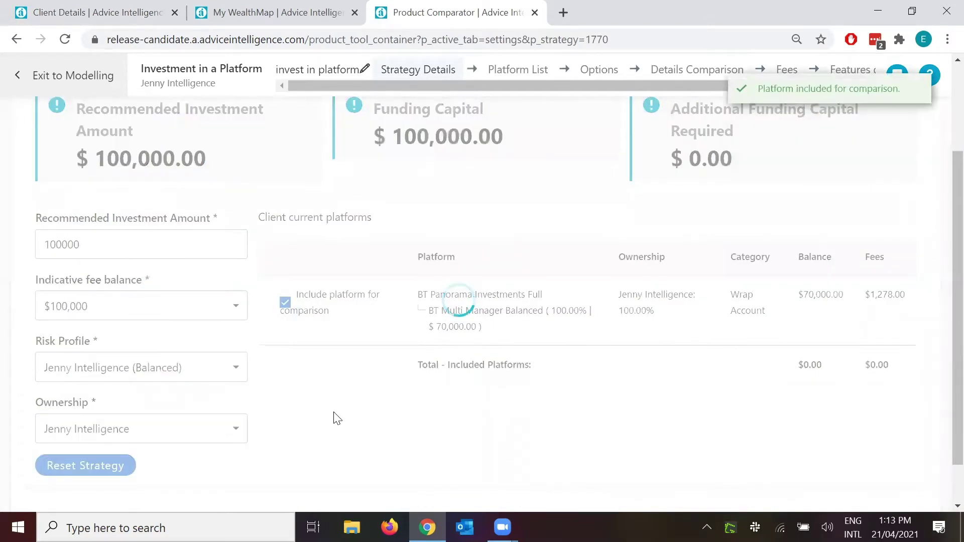
pyautogui.scroll(-1, 321, 405)
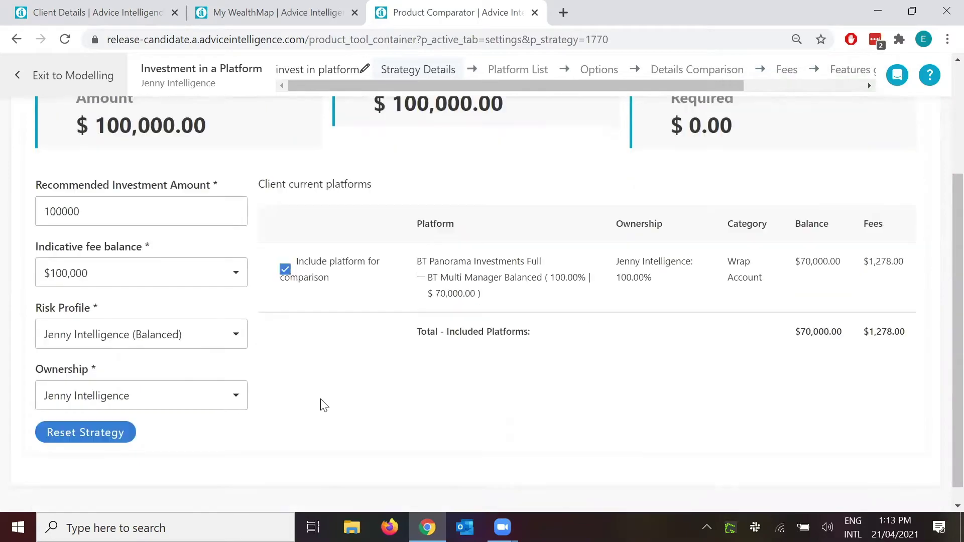
pyautogui.scroll(2, 321, 404)
pyautogui.scroll(-2, 321, 404)
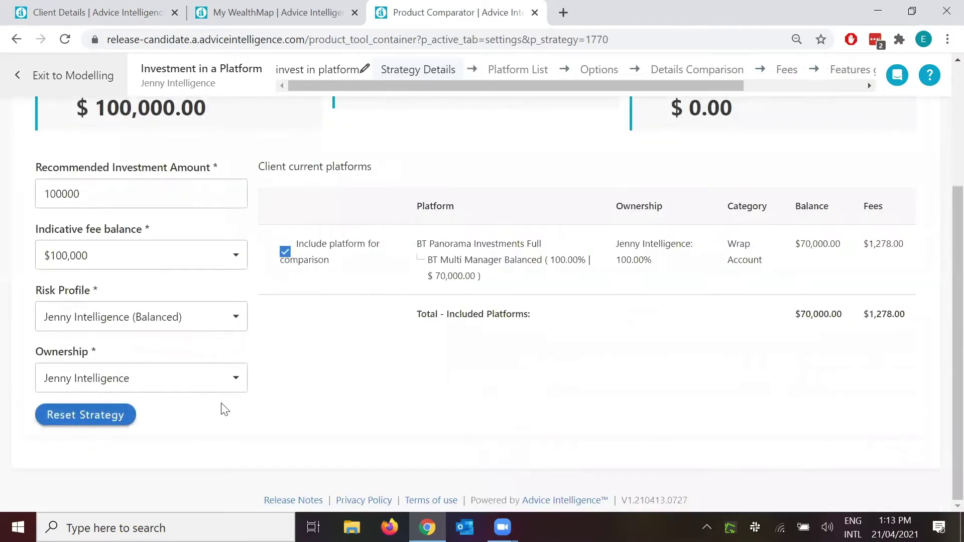
# Advance from Strategy Details to the Platform List stage, and close the My WealthMap browser page
pyautogui.moveTo(92, 194); pyautogui.dragTo(2, 197)
pyautogui.click(20, 215)
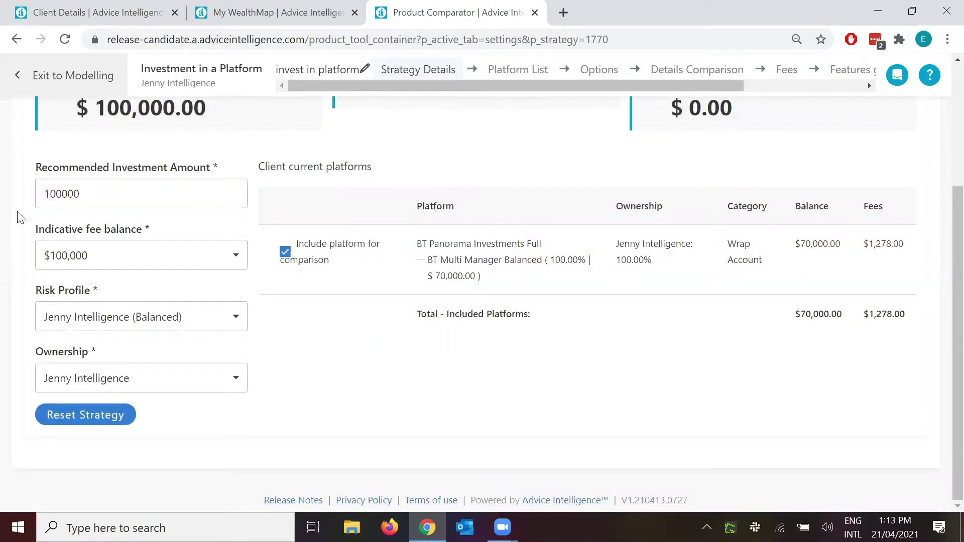
pyautogui.scroll(3, 414, 280)
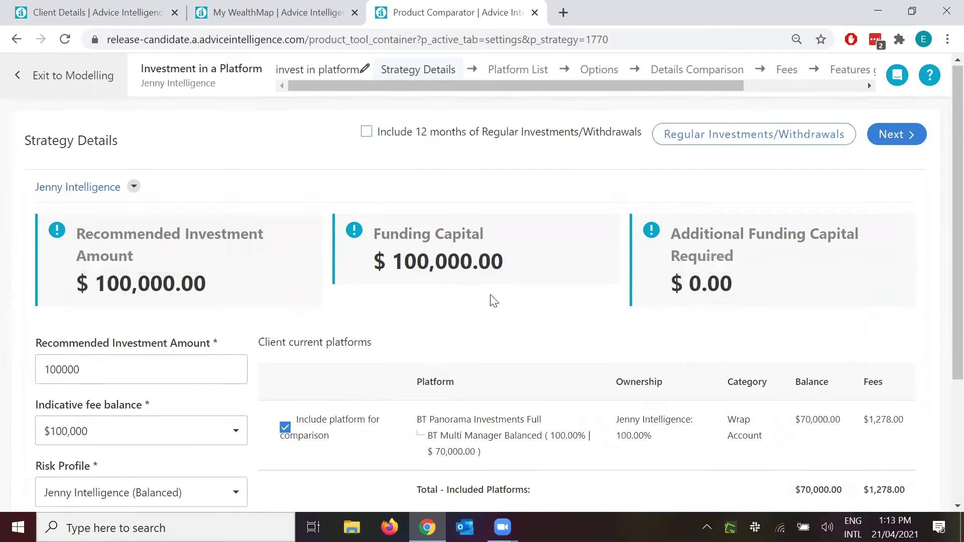
pyautogui.click(887, 147)
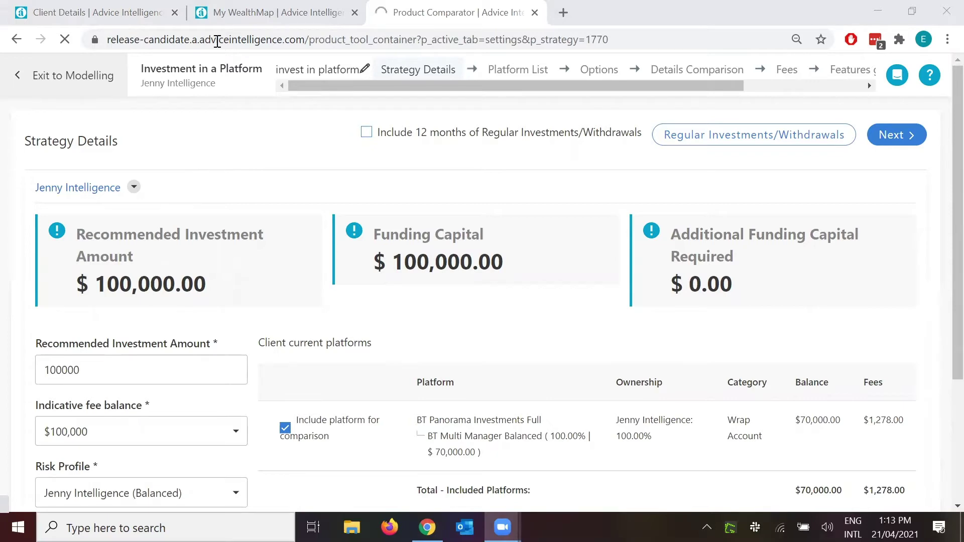
pyautogui.click(104, 18)
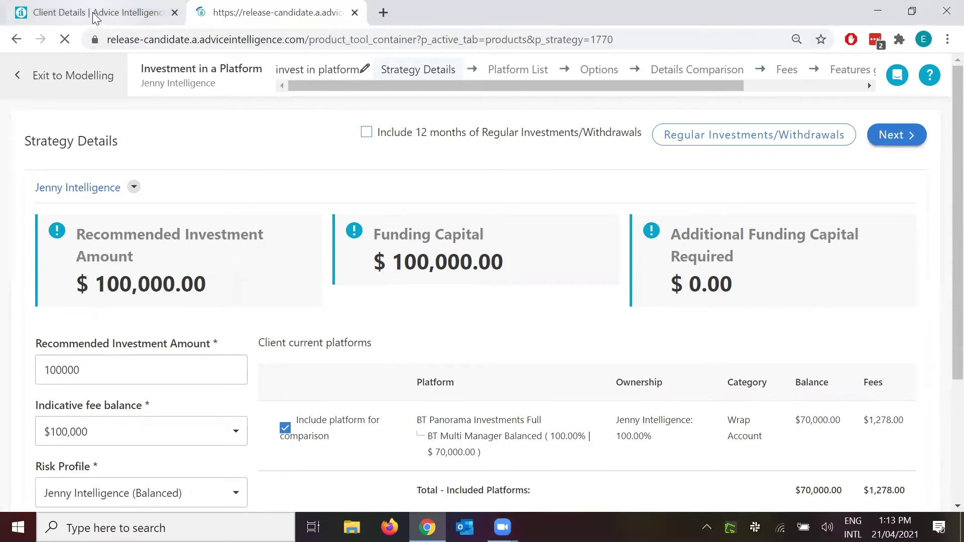
pyautogui.scroll(7, 217, 200)
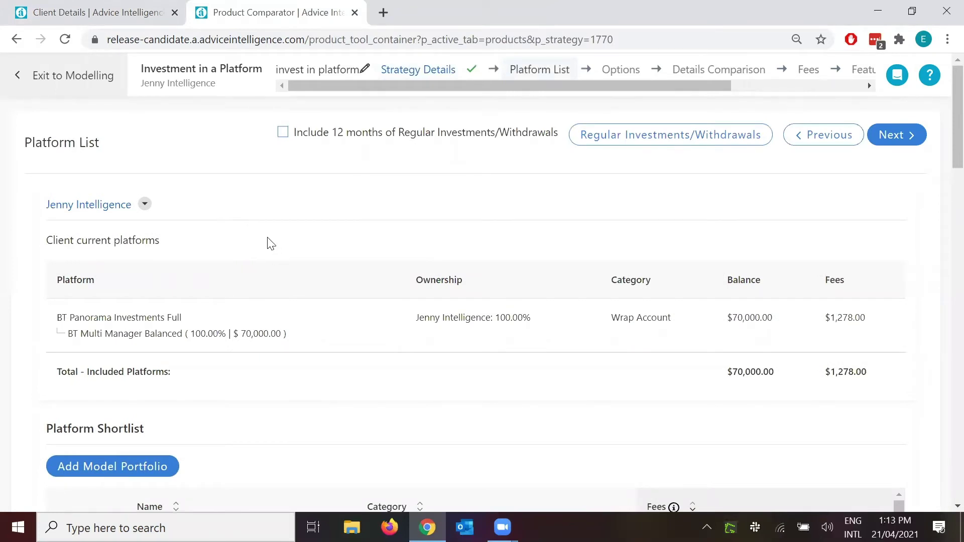
# Examine the client's current platforms at the start of the Platform List
pyautogui.scroll(-3, 269, 245)
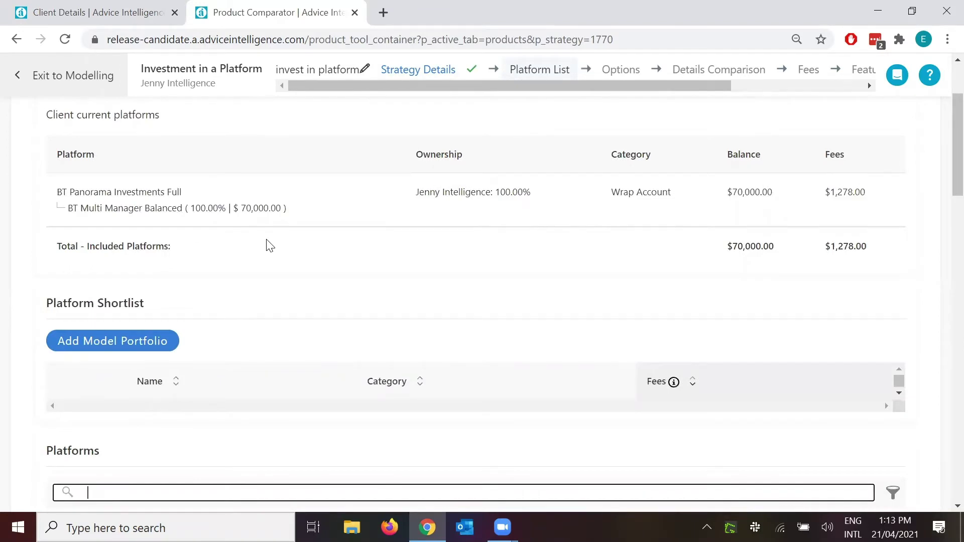
pyautogui.moveTo(69, 186); pyautogui.dragTo(181, 192)
pyautogui.click(528, 235)
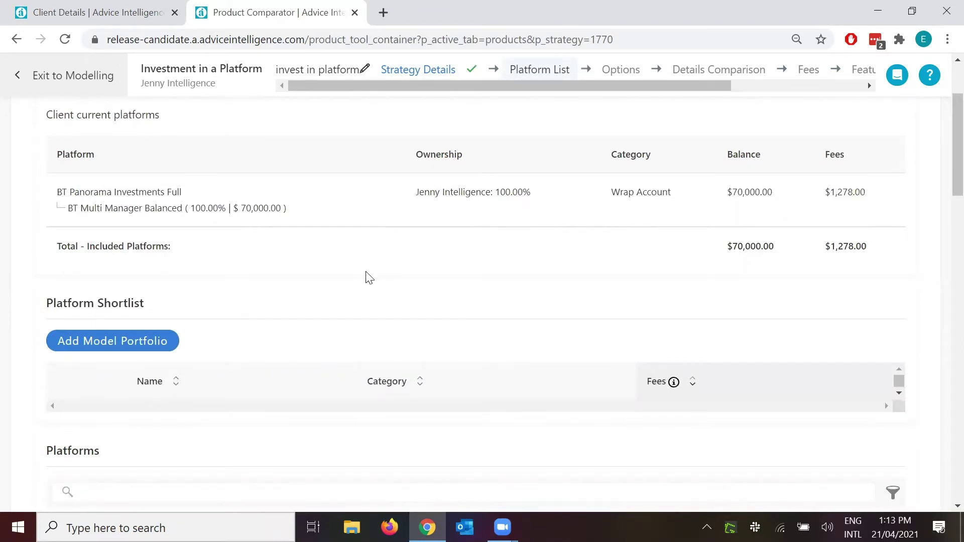
# Open the Add Model Portfolio form for the Platform Shortlist, check its portfolio choices, and close it without adding one
pyautogui.scroll(-3, 365, 276)
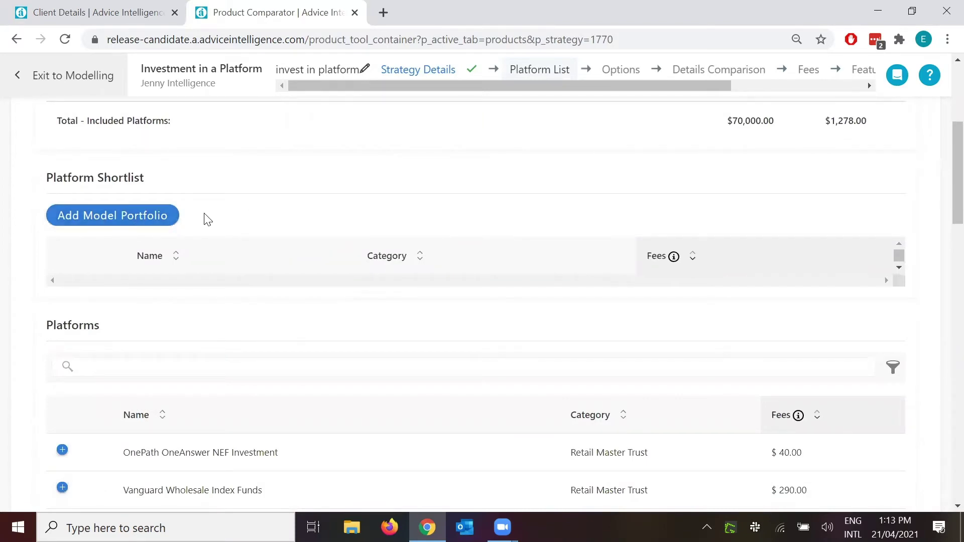
pyautogui.click(104, 217)
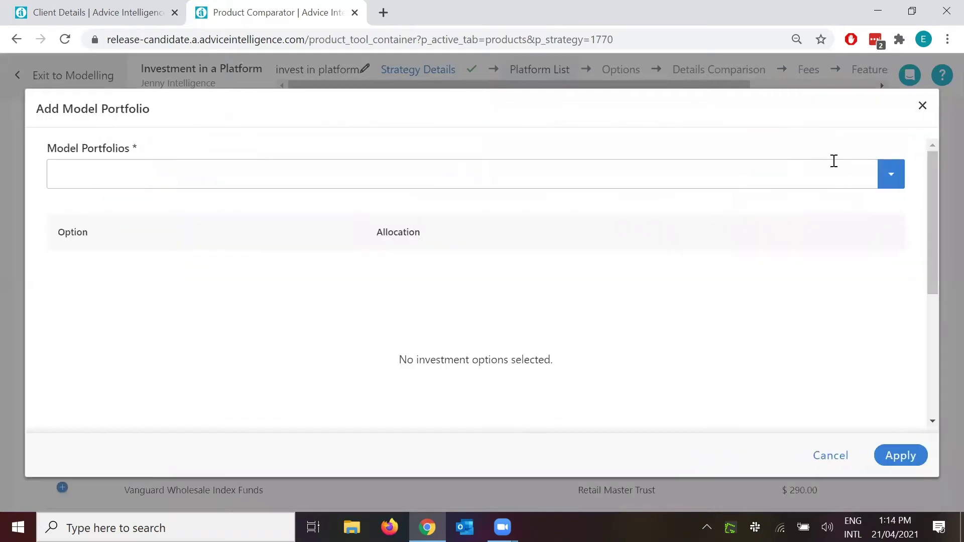
pyautogui.click(888, 181)
pyautogui.click(914, 150)
pyautogui.click(923, 108)
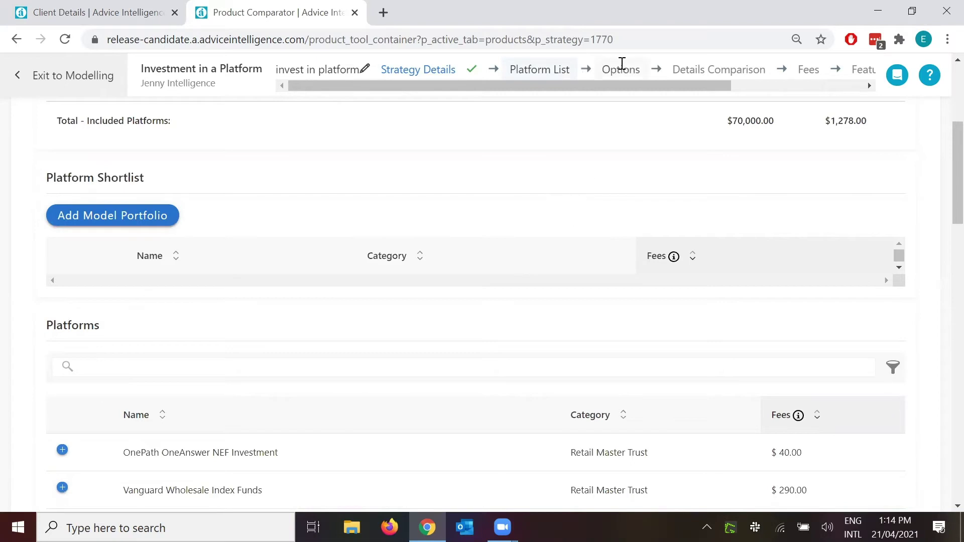
# Point out the upcoming Options stage, and check the Platforms search field without entering a search
pyautogui.moveTo(603, 69); pyautogui.dragTo(640, 69)
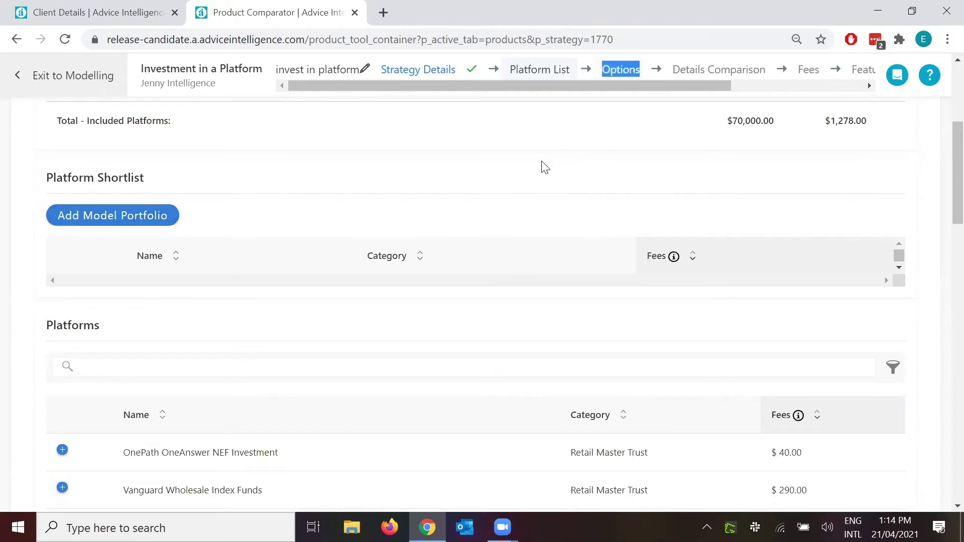
pyautogui.click(533, 171)
pyautogui.scroll(-2, 482, 206)
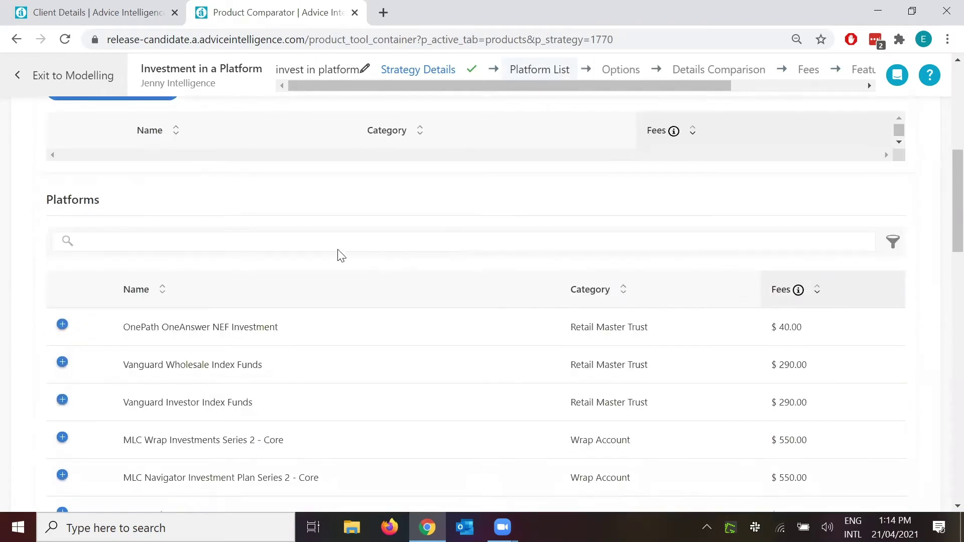
pyautogui.click(126, 239)
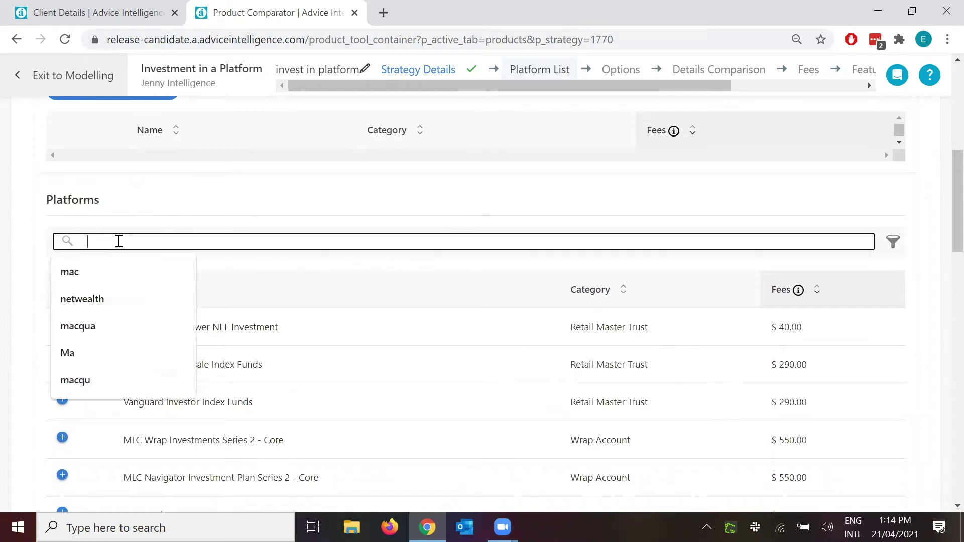
pyautogui.click(250, 203)
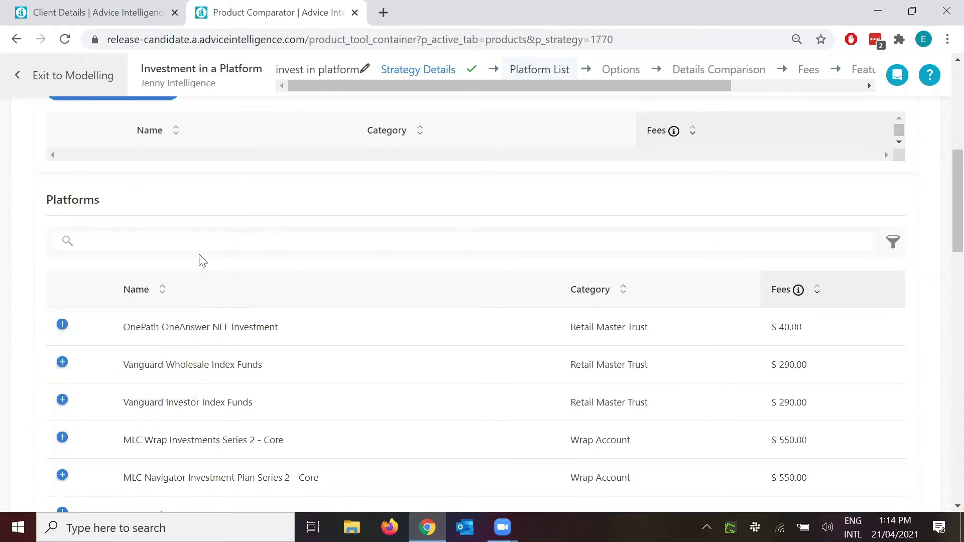
# Open the platform filters and inspect the Categories and APL filter options without changing them
pyautogui.click(893, 242)
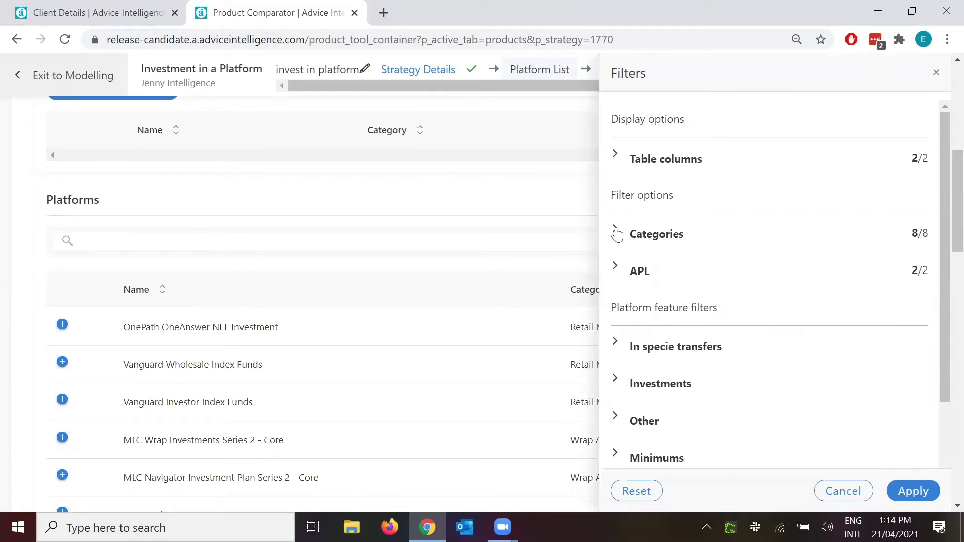
pyautogui.click(936, 72)
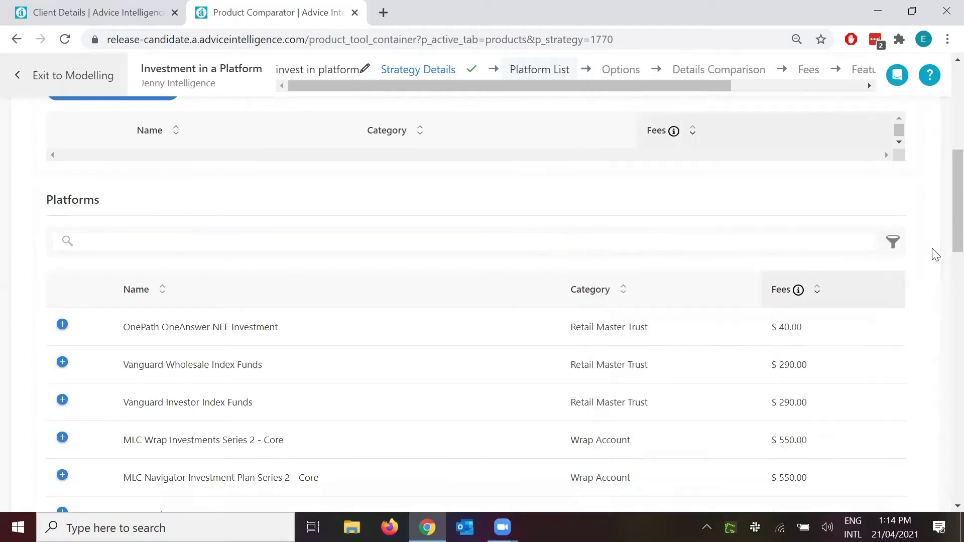
pyautogui.click(895, 243)
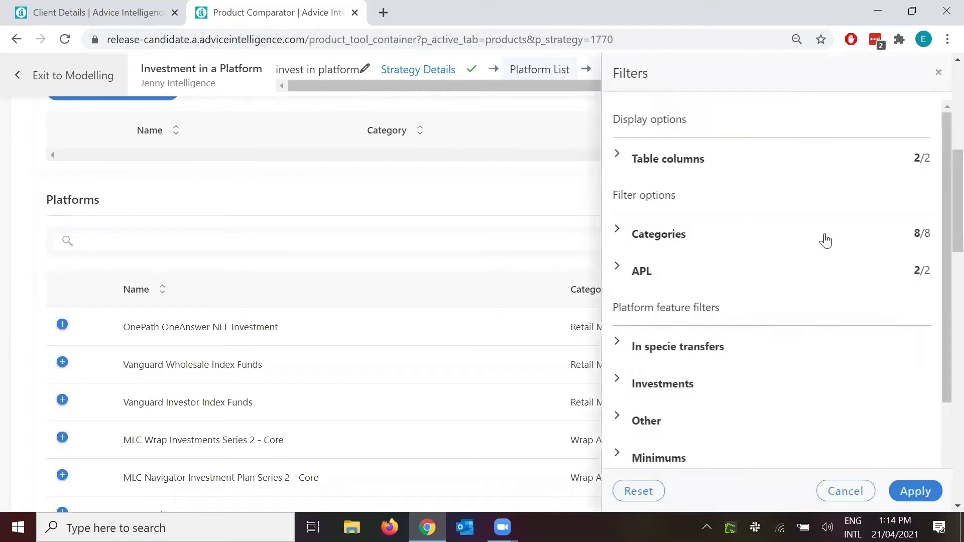
pyautogui.click(616, 235)
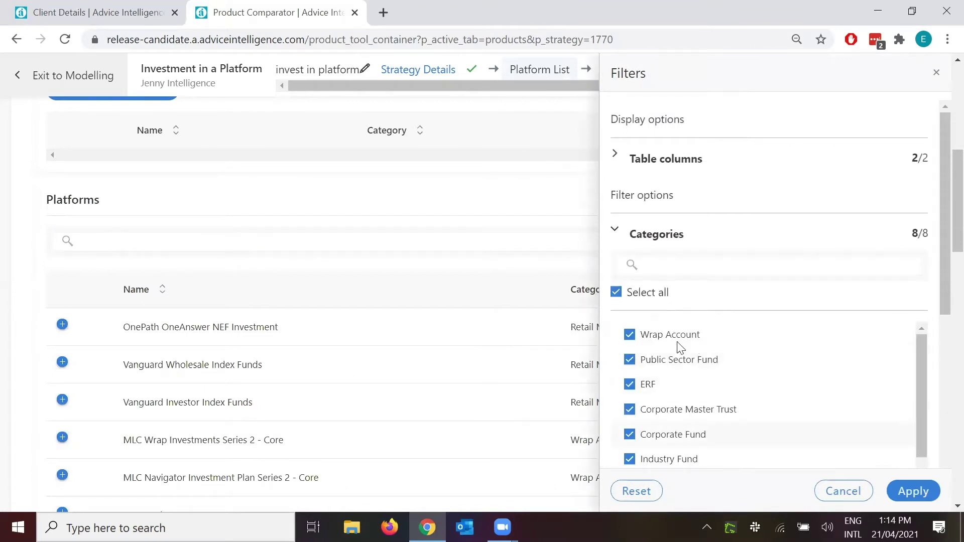
pyautogui.click(617, 230)
pyautogui.click(615, 271)
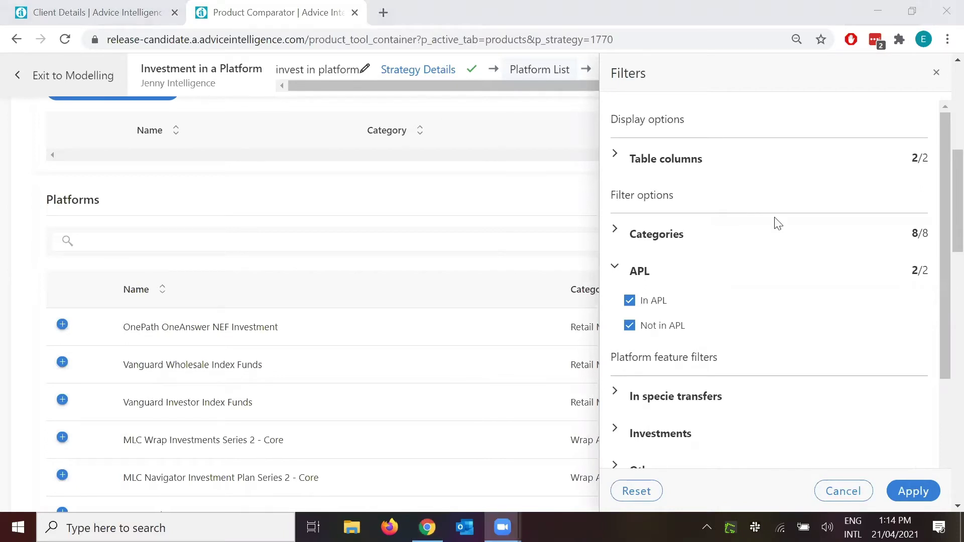
# Look over the platform feature filter groups from In specie transfers to Switching, and close the filters without changing them
pyautogui.scroll(-2, 688, 287)
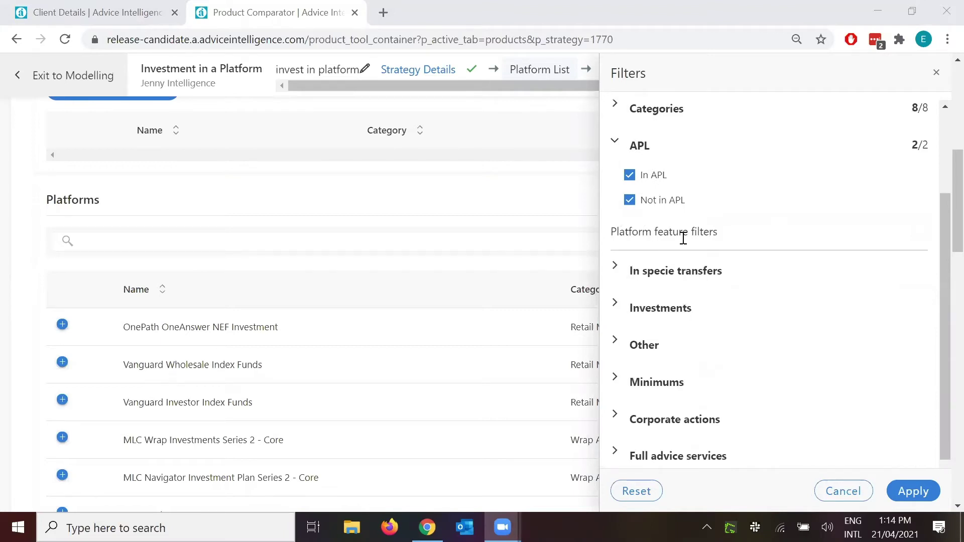
pyautogui.scroll(-4, 683, 238)
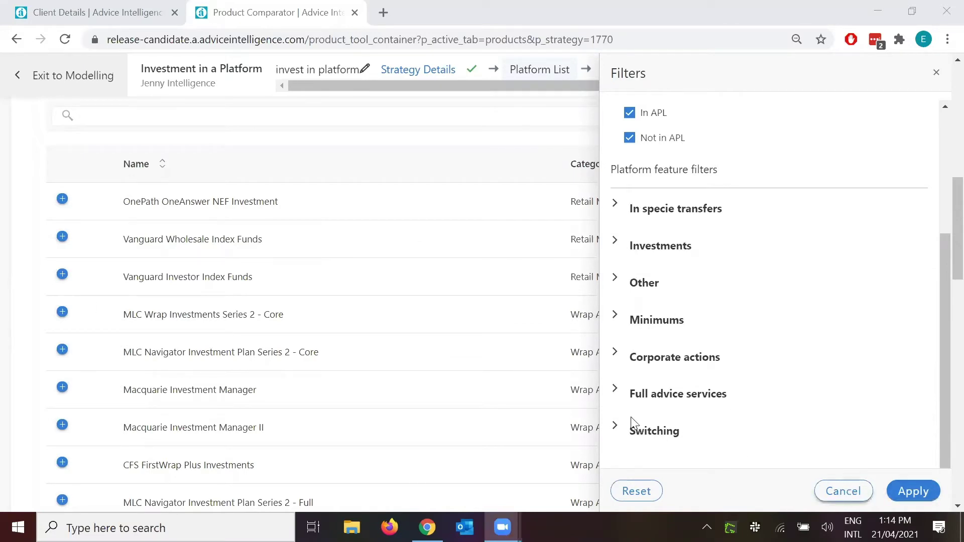
pyautogui.click(545, 312)
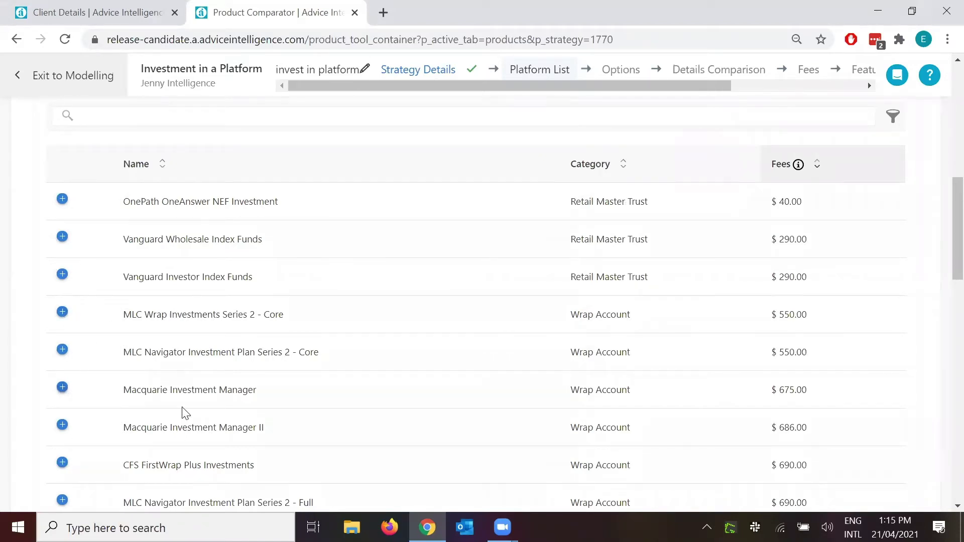
# Add Macquarie Investment Manager and CFS FirstChoice Investments to the Platform Shortlist, and proceed to the Options stage
pyautogui.scroll(-1, 61, 396)
pyautogui.click(61, 396)
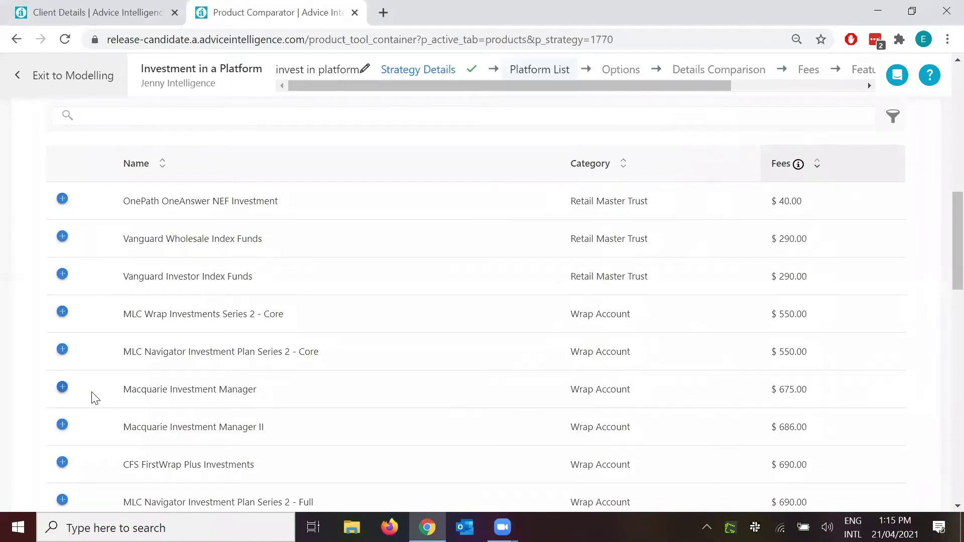
pyautogui.scroll(3, 95, 392)
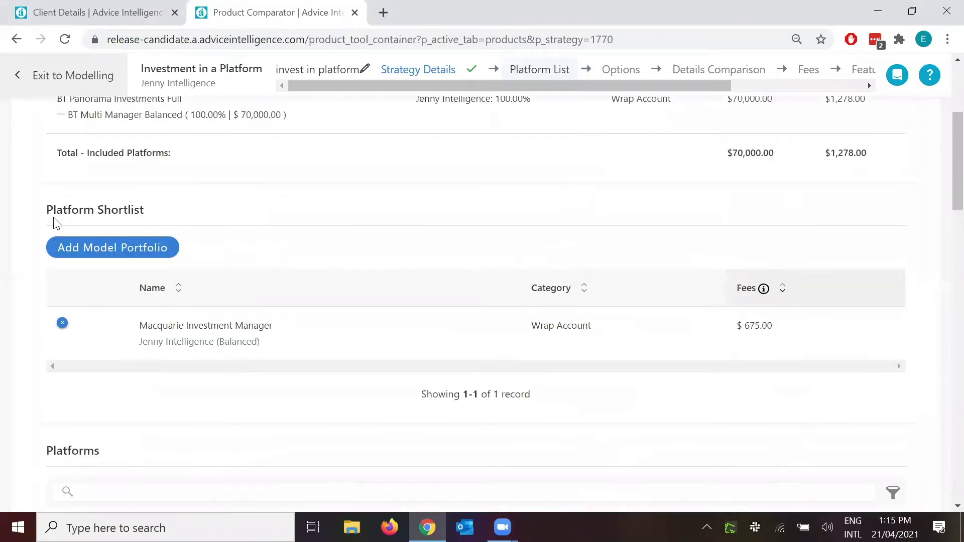
pyautogui.scroll(-6, 202, 368)
pyautogui.scroll(-4, 202, 334)
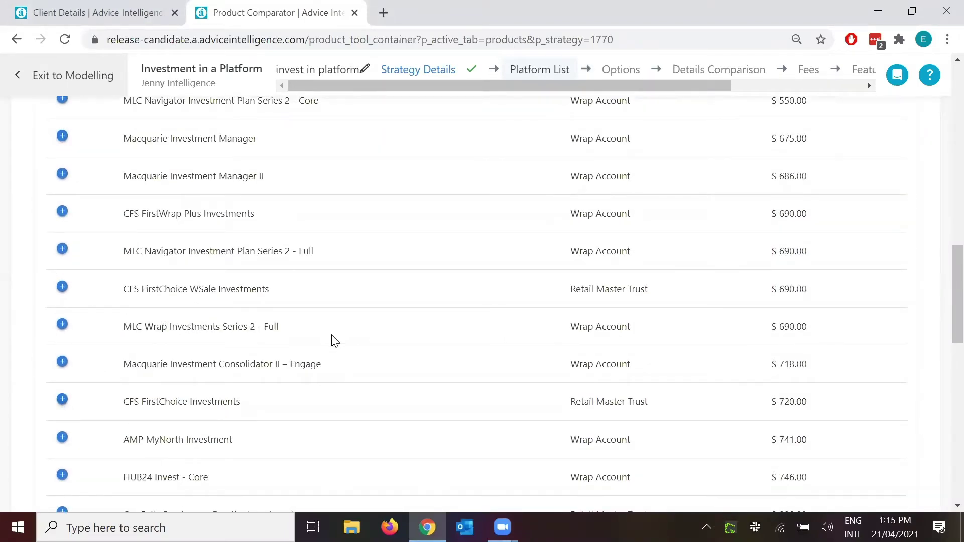
pyautogui.scroll(10, 327, 287)
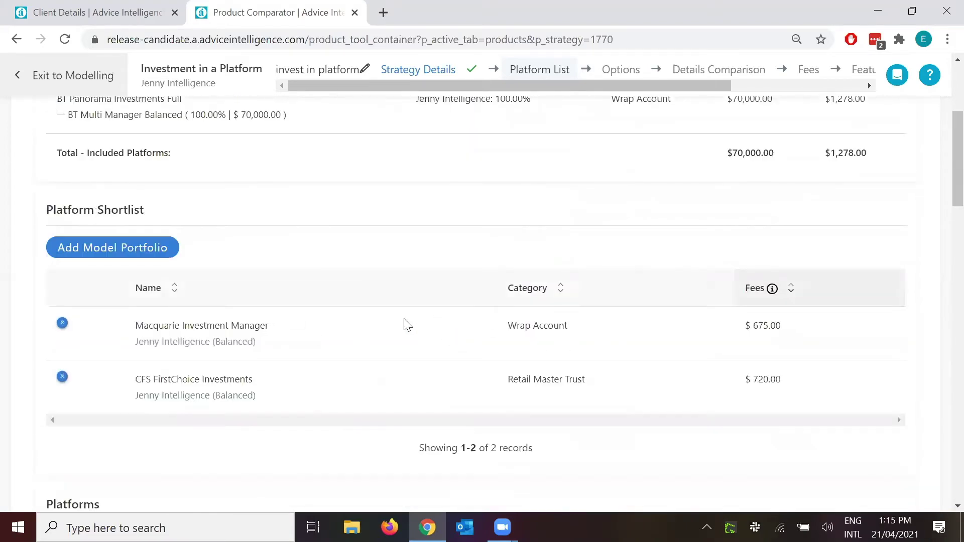
pyautogui.scroll(4, 553, 381)
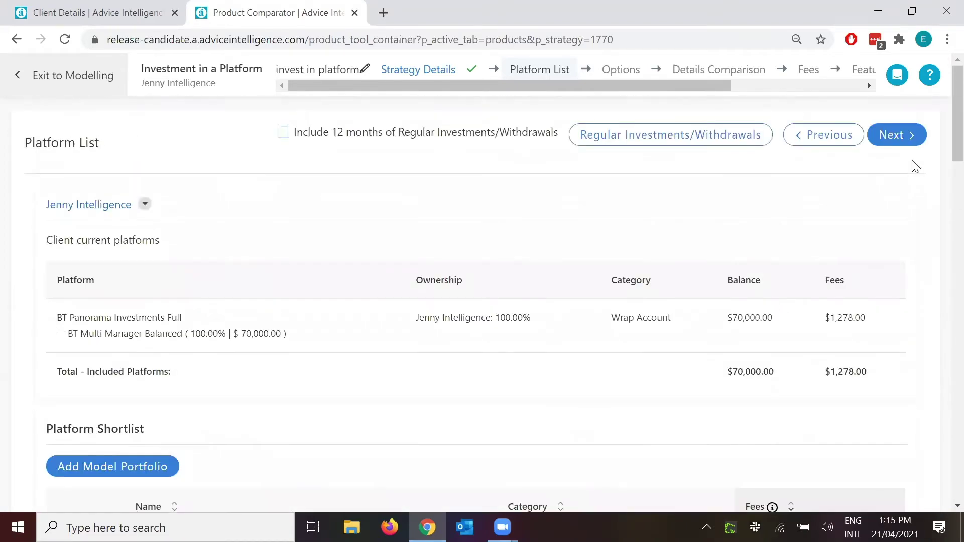
pyautogui.click(890, 135)
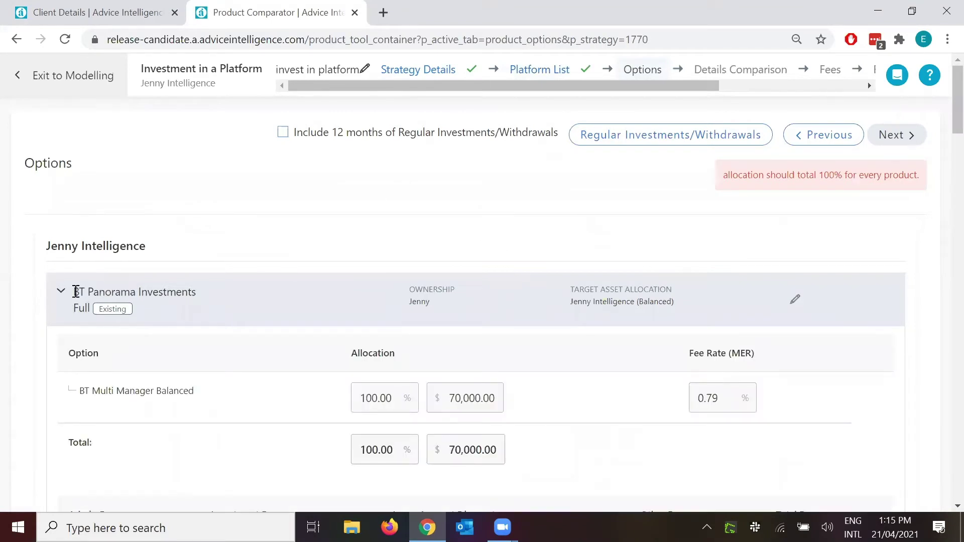
# Review the investment option and fee breakdown of the existing BT Panorama Investments Full platform
pyautogui.moveTo(75, 292); pyautogui.dragTo(147, 308)
pyautogui.click(207, 314)
pyautogui.scroll(-3, 90, 282)
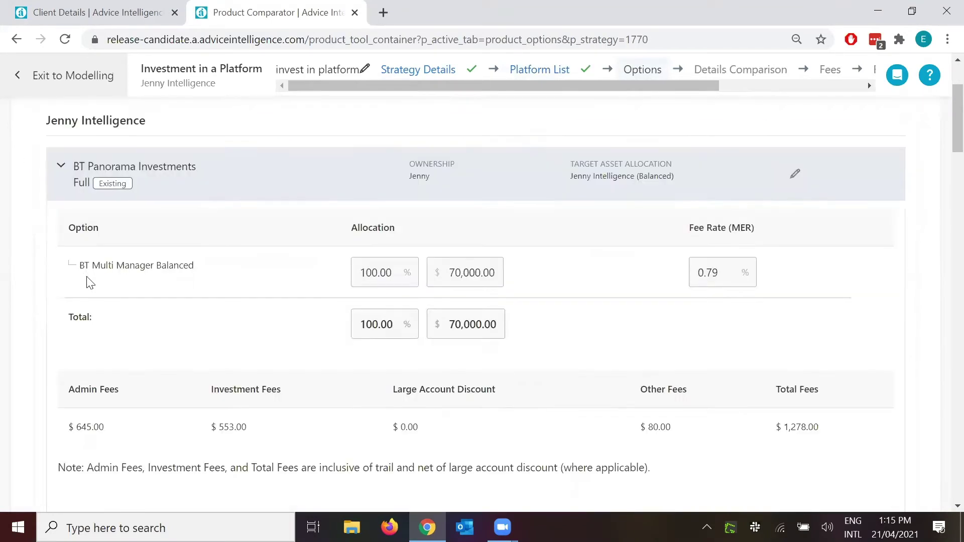
pyautogui.moveTo(81, 265); pyautogui.dragTo(209, 270)
pyautogui.click(263, 276)
pyautogui.scroll(-3, 411, 283)
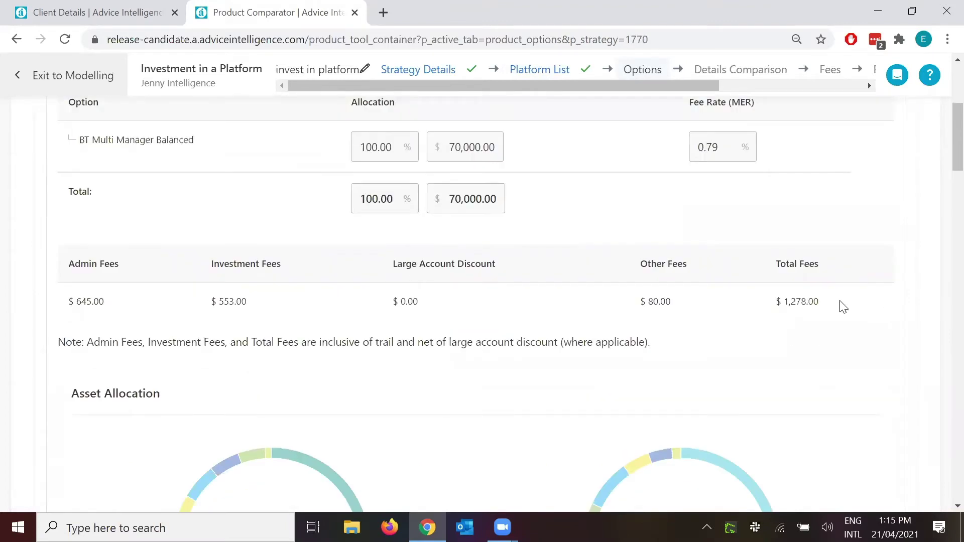
pyautogui.moveTo(824, 302); pyautogui.dragTo(673, 307)
pyautogui.click(570, 320)
# View the existing platform's Asset Allocation as a pie chart, a bar chart and a table
pyautogui.scroll(-5, 556, 321)
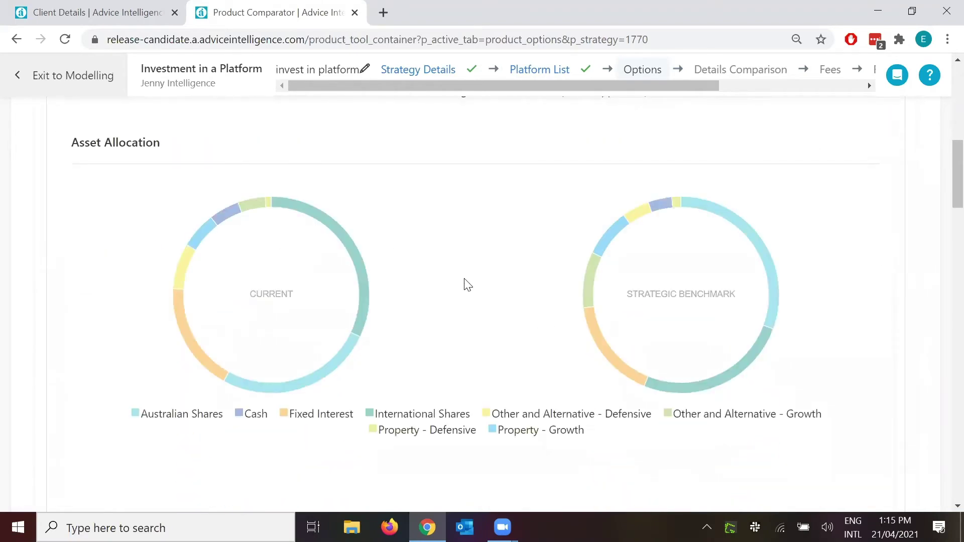
pyautogui.scroll(-5, 288, 349)
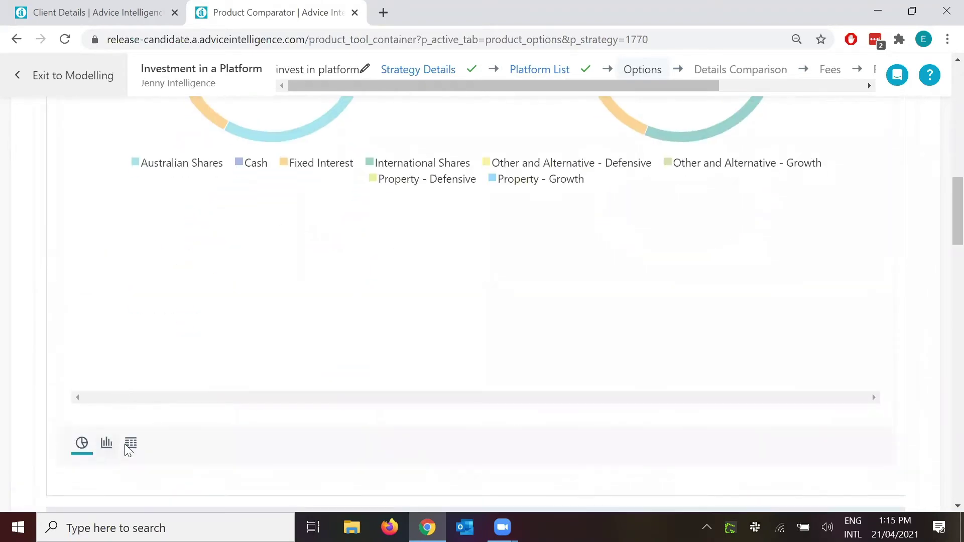
pyautogui.click(105, 443)
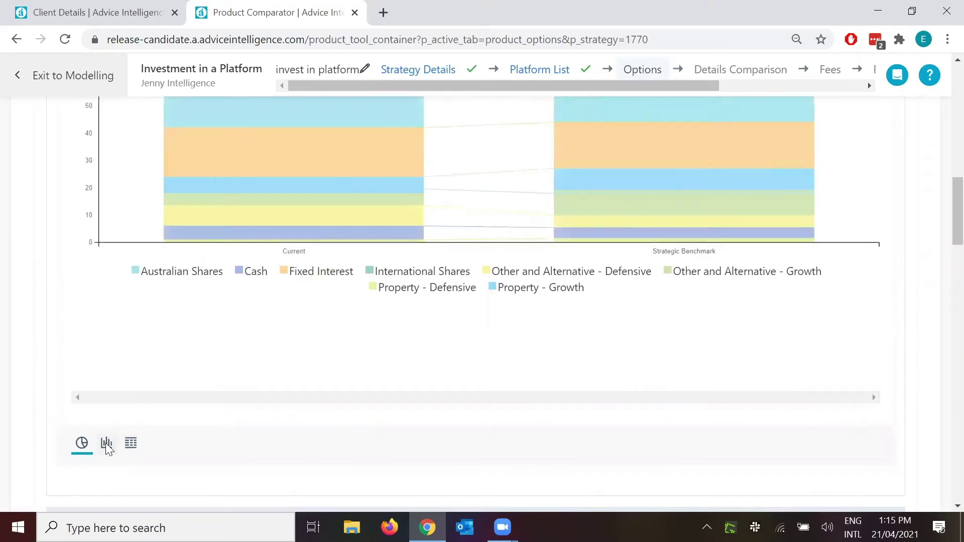
pyautogui.scroll(5, 140, 384)
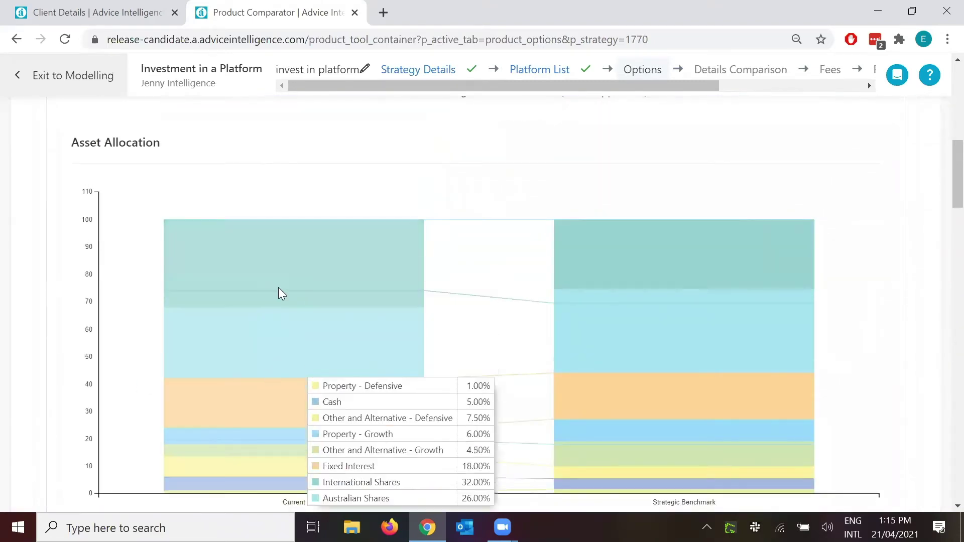
pyautogui.scroll(-5, 298, 417)
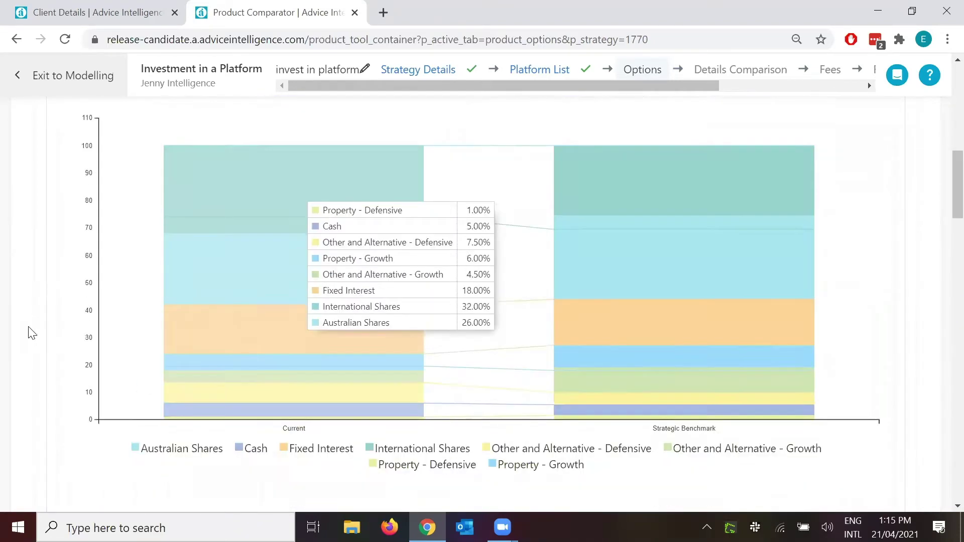
pyautogui.scroll(-3, 400, 197)
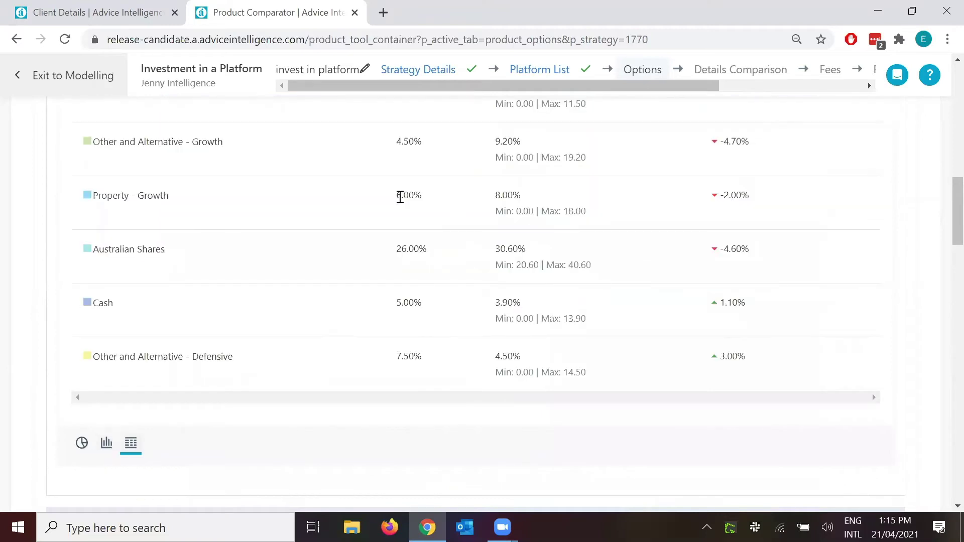
# Compare the current allocation with the strategic benchmark and its minimum and maximum range, starting with International Shares
pyautogui.scroll(5, 400, 197)
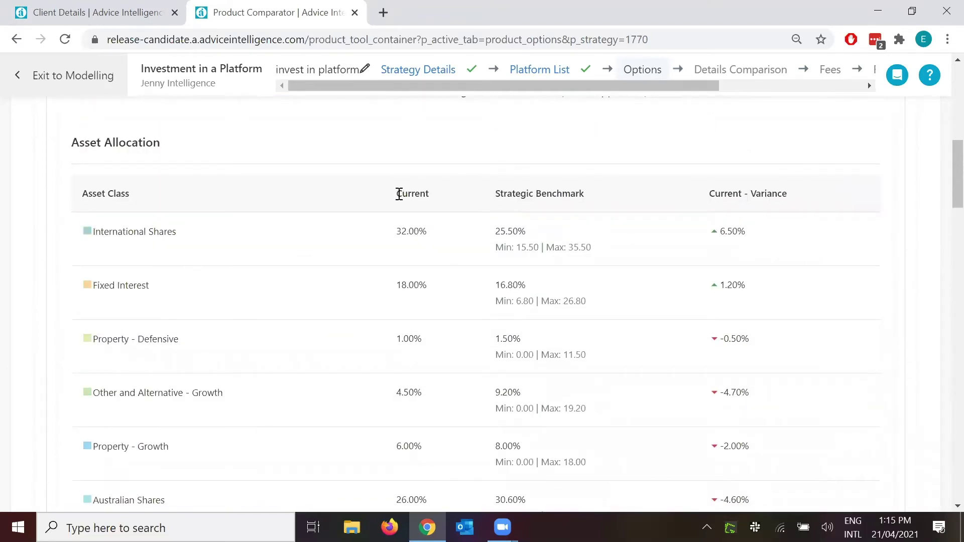
pyautogui.moveTo(399, 194); pyautogui.dragTo(424, 228)
pyautogui.click(429, 234)
pyautogui.moveTo(496, 247); pyautogui.dragTo(598, 251)
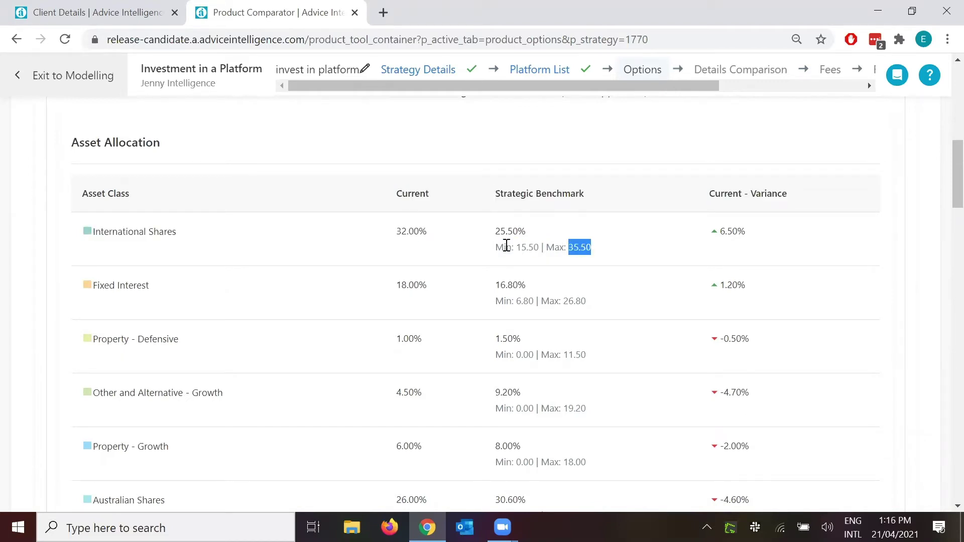
pyautogui.click(499, 233)
pyautogui.moveTo(499, 231); pyautogui.dragTo(553, 236)
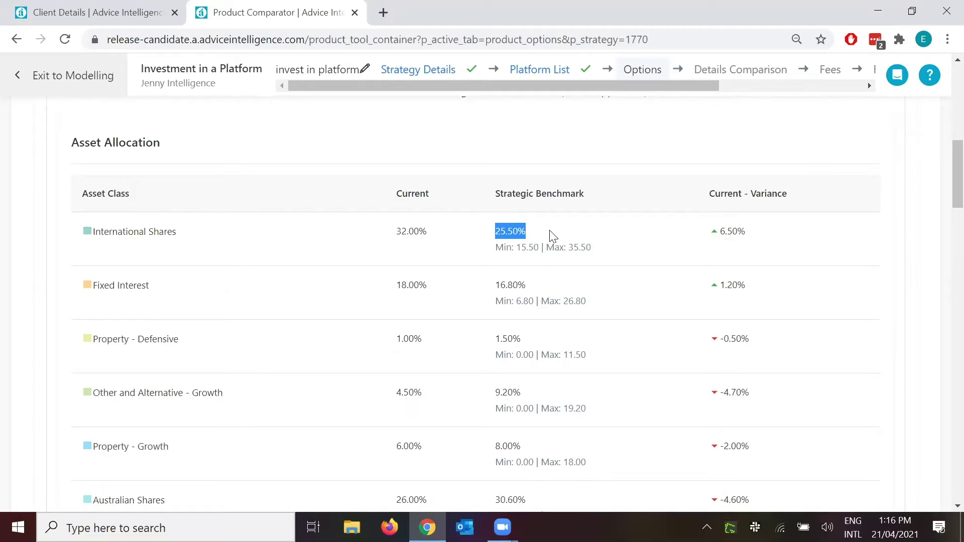
pyautogui.click(548, 238)
pyautogui.scroll(-5, 676, 307)
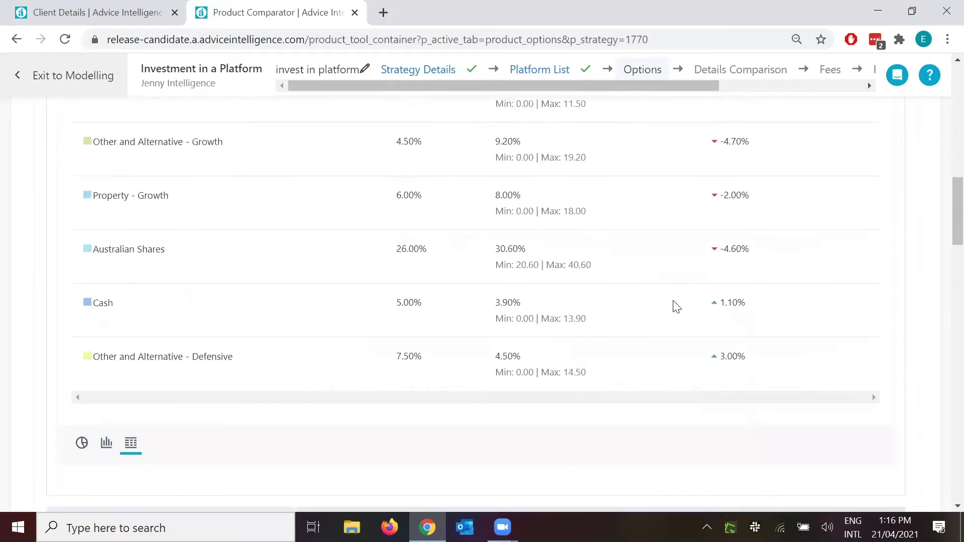
# Open the Add investment option form for the recommended Macquarie Investment Manager platform and point out its platform name
pyautogui.scroll(-5, 553, 297)
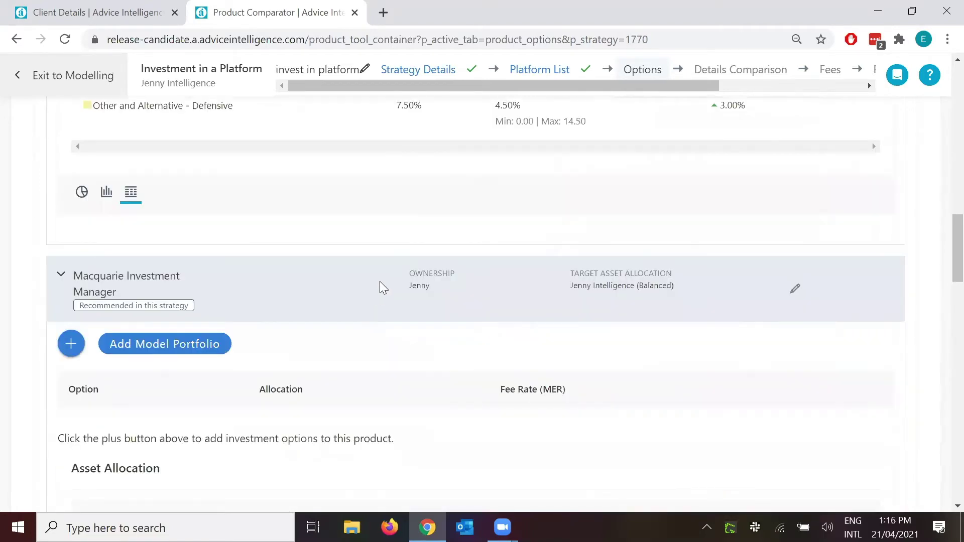
pyautogui.scroll(-3, 380, 282)
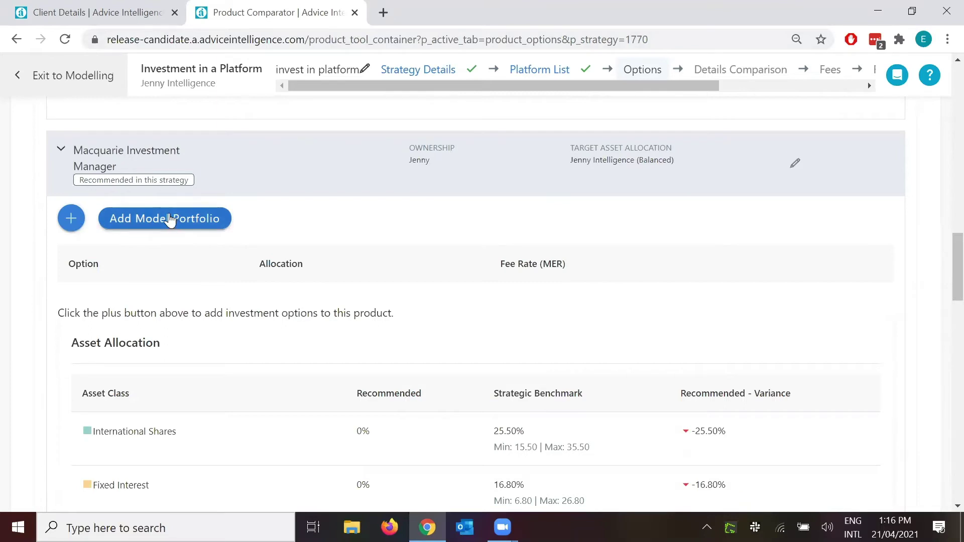
pyautogui.click(71, 221)
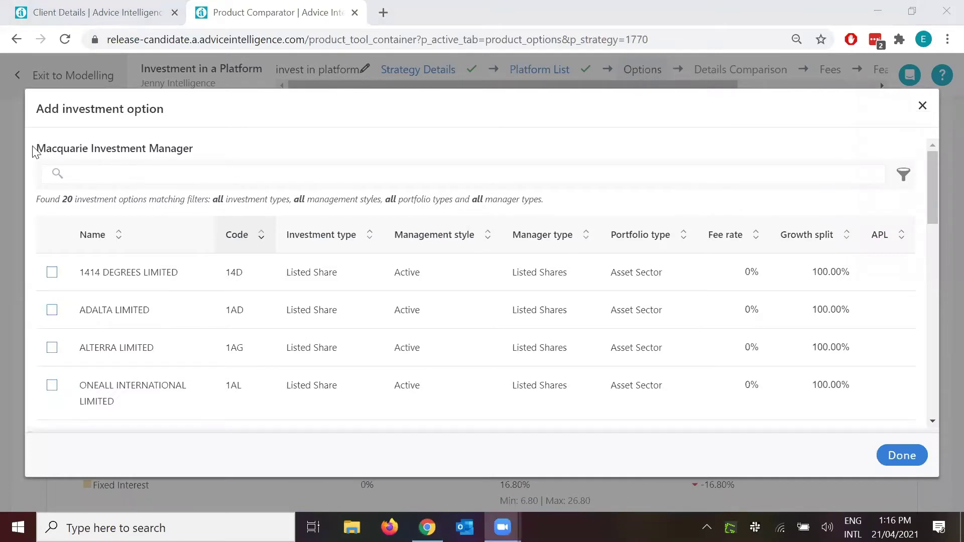
pyautogui.moveTo(35, 149); pyautogui.dragTo(207, 145)
pyautogui.click(209, 149)
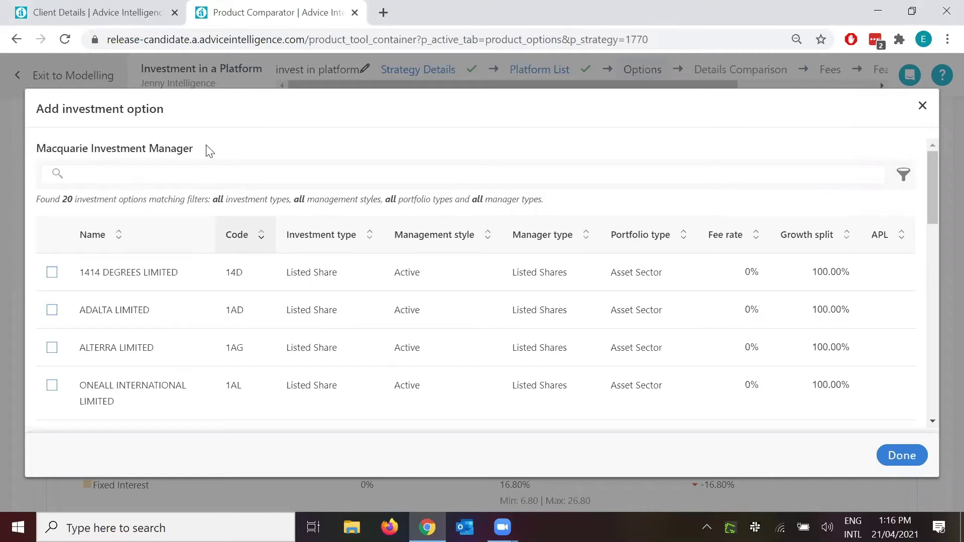
pyautogui.moveTo(192, 149); pyautogui.dragTo(33, 150)
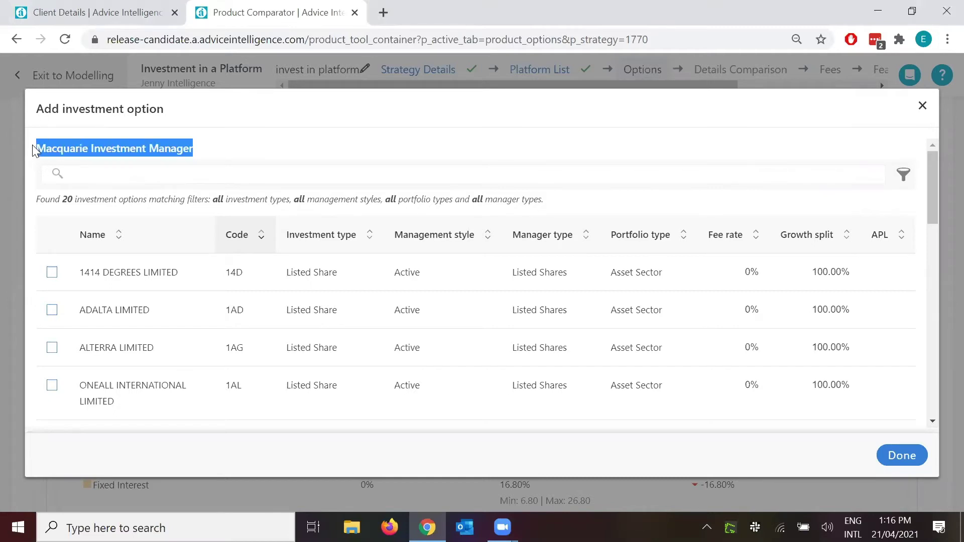
pyautogui.click(34, 150)
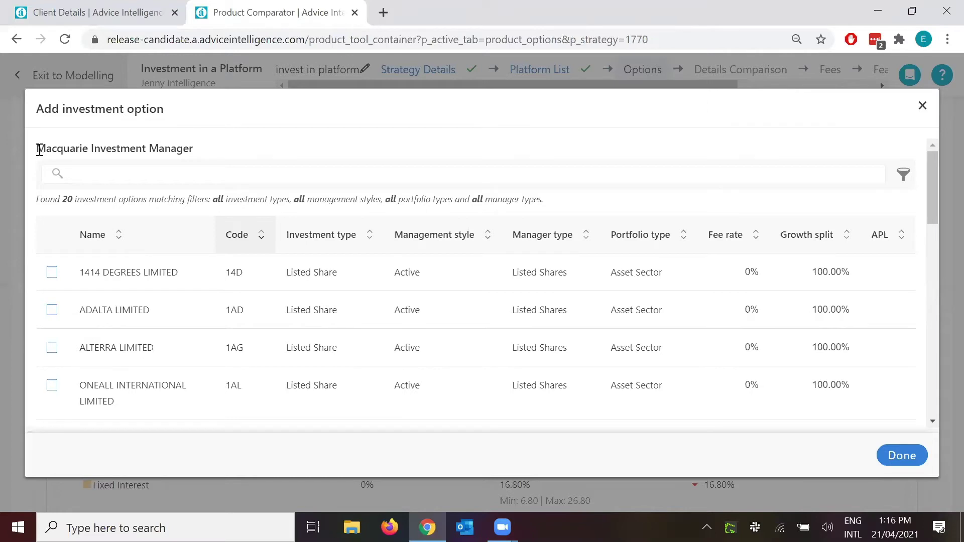
pyautogui.moveTo(37, 149); pyautogui.dragTo(195, 145)
pyautogui.click(193, 146)
# Search the investment options for "balance" and add OnePath W/S Balanced to Macquarie Investment Manager
pyautogui.click(153, 176)
pyautogui.write('balance')
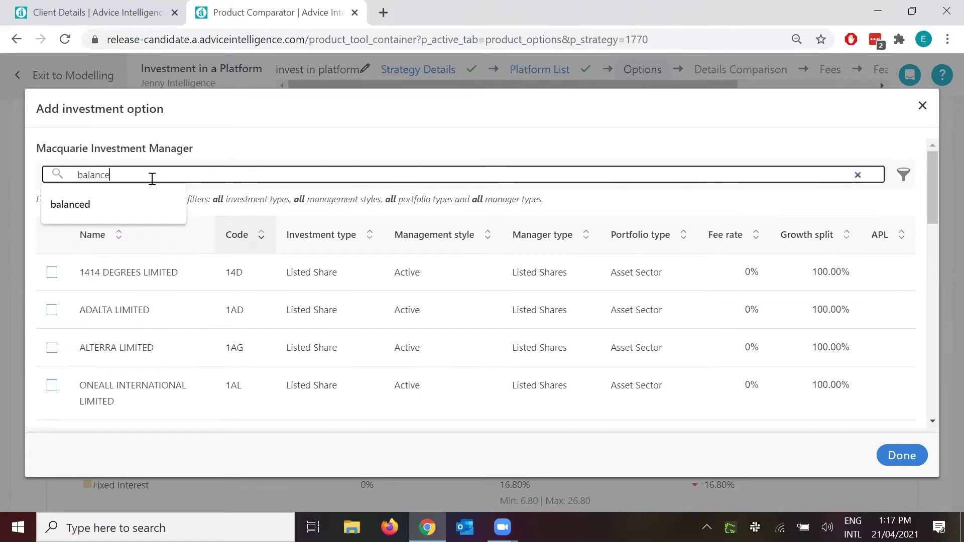
pyautogui.click(260, 147)
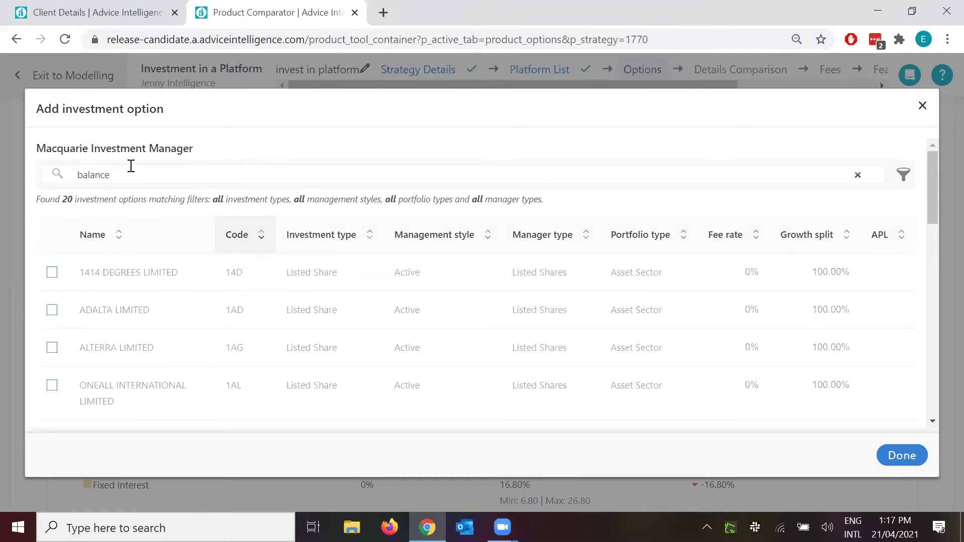
pyautogui.scroll(-2, 217, 296)
pyautogui.scroll(-10, 217, 296)
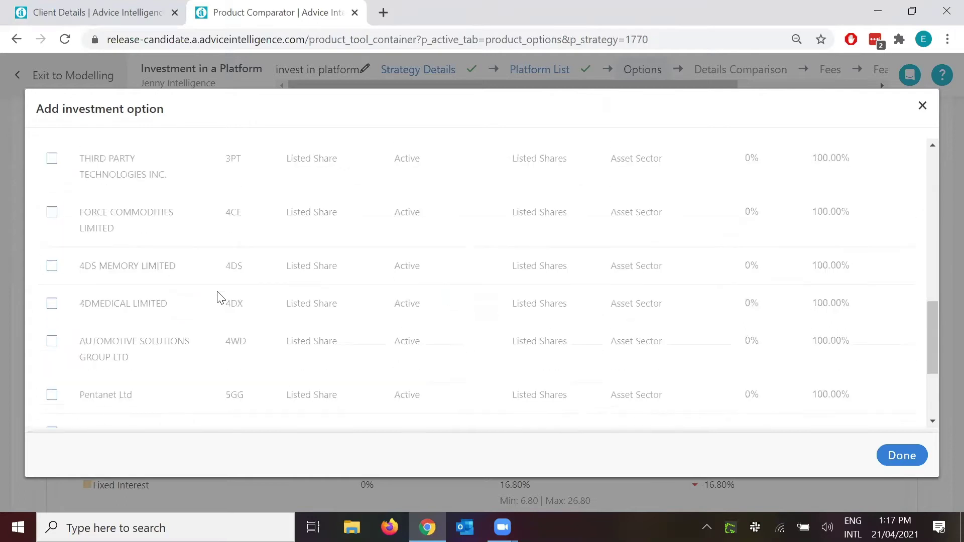
pyautogui.scroll(12, 221, 298)
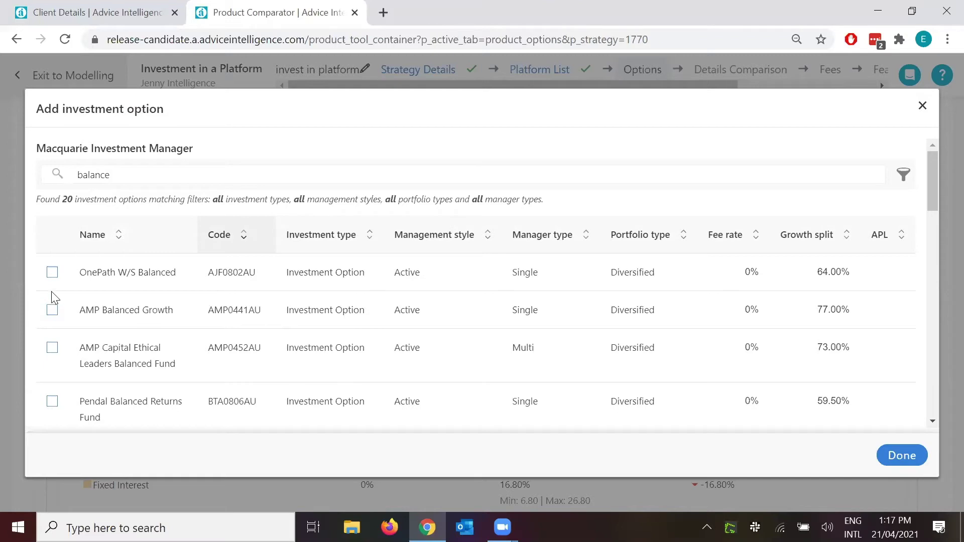
pyautogui.click(52, 274)
pyautogui.scroll(-5, 53, 350)
pyautogui.scroll(-5, 55, 380)
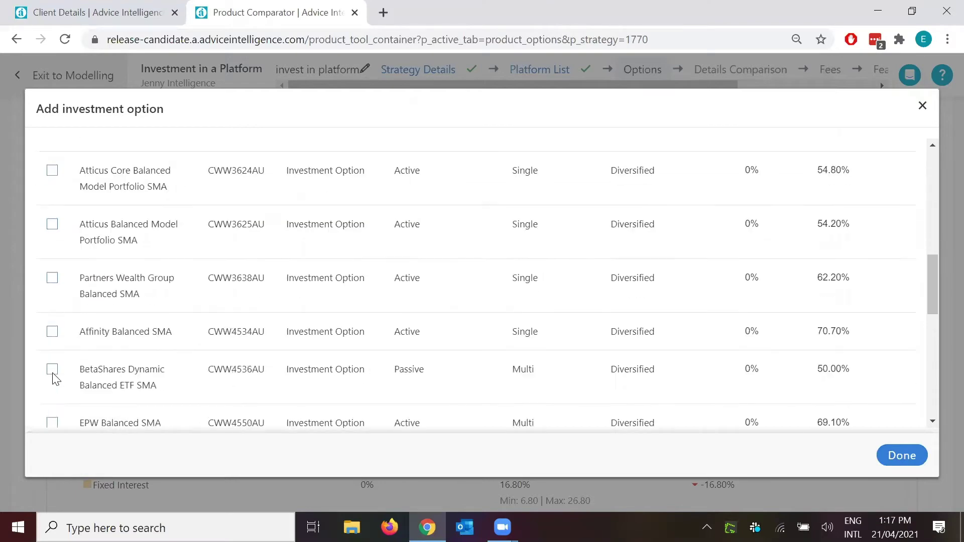
pyautogui.click(890, 459)
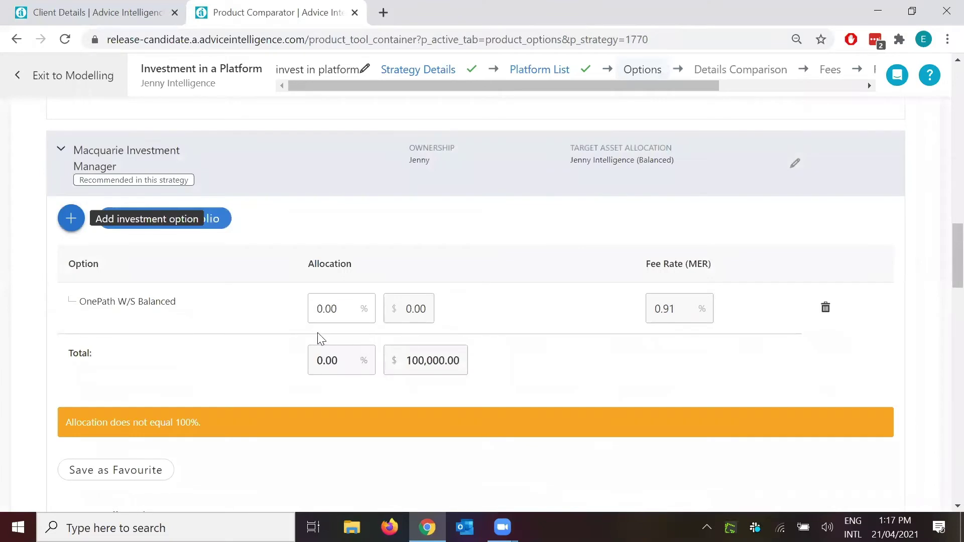
# Set the OnePath W/S Balanced allocation to 100%
pyautogui.click(350, 315)
pyautogui.doubleClick(336, 309)
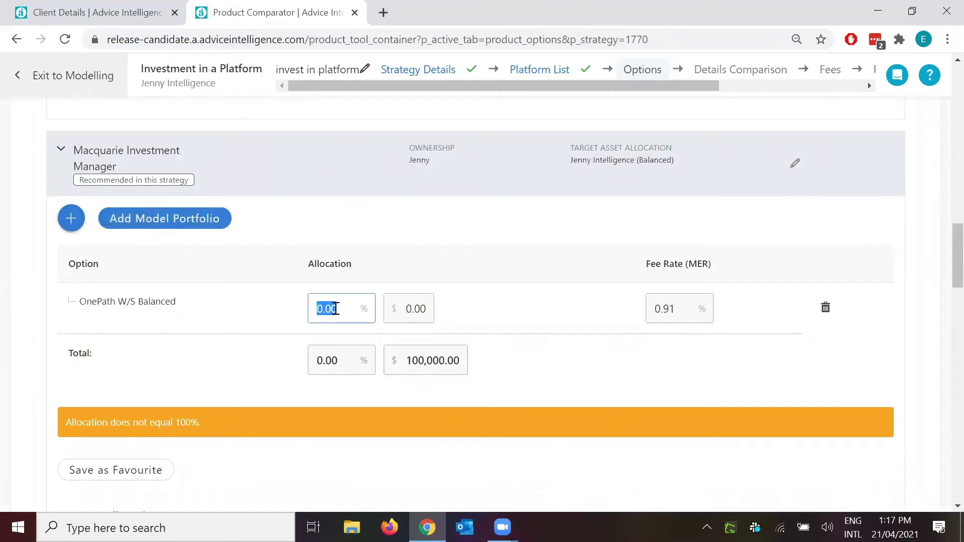
pyautogui.write('10')
pyautogui.click(284, 333)
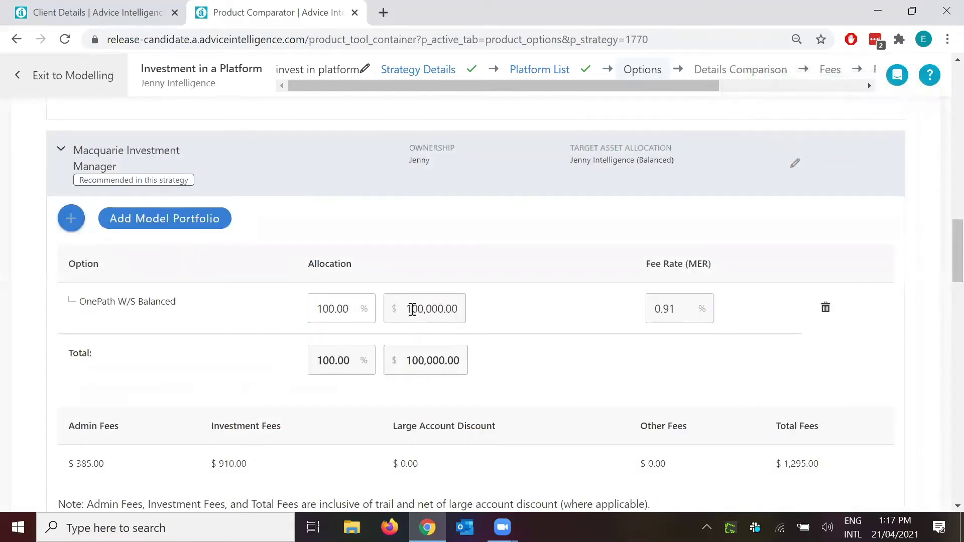
# Check the dollar amount allocated to OnePath W/S Balanced and Macquarie Investment Manager's asset allocation against the strategic benchmark
pyautogui.moveTo(408, 308); pyautogui.dragTo(458, 309)
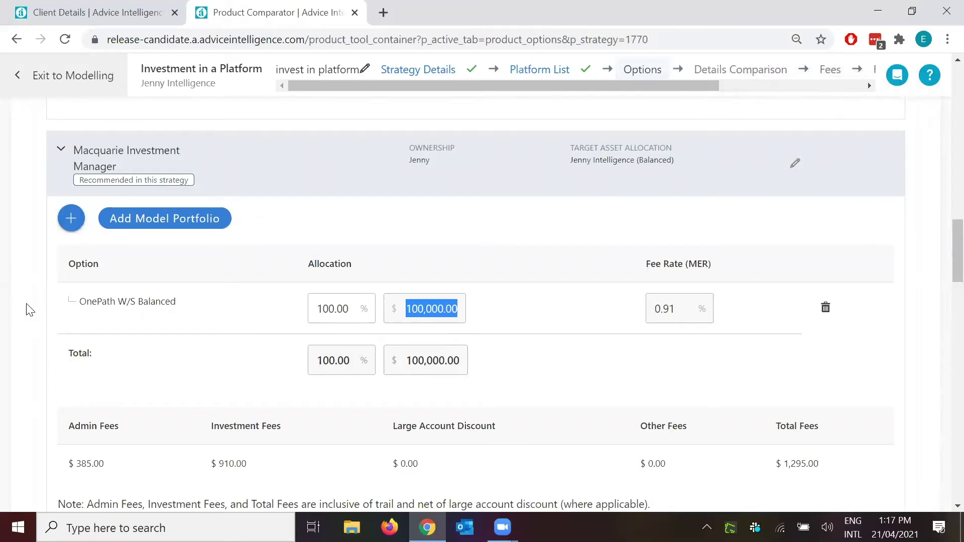
pyautogui.click(29, 310)
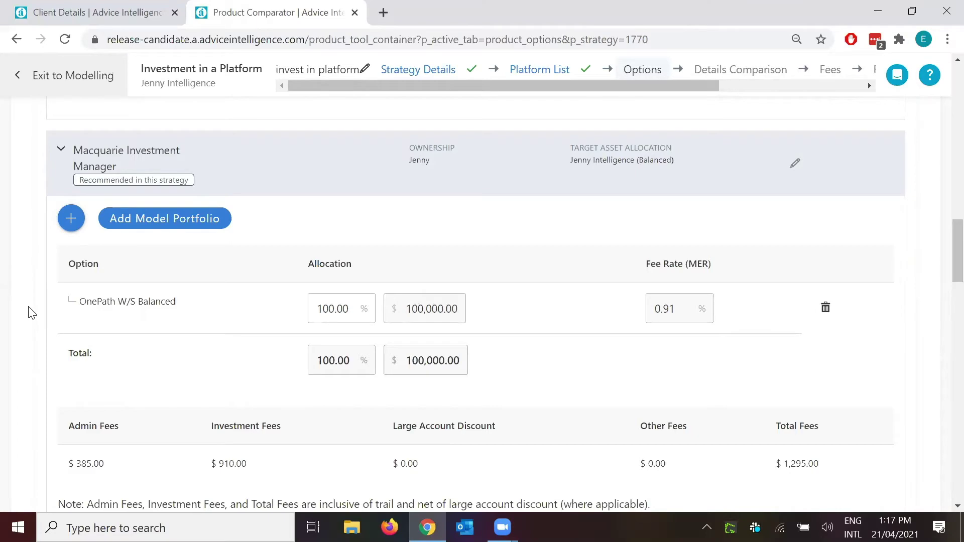
pyautogui.scroll(-15, 32, 313)
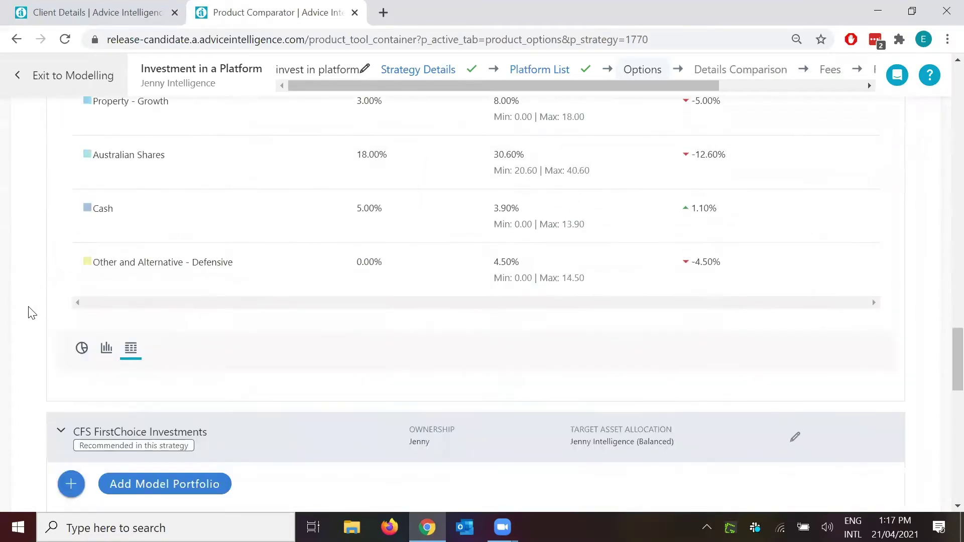
# Examine the Save as Favourite form for the Macquarie Investment Manager portfolio, including its name and risk profile fields, and leave without saving
pyautogui.scroll(12, 31, 313)
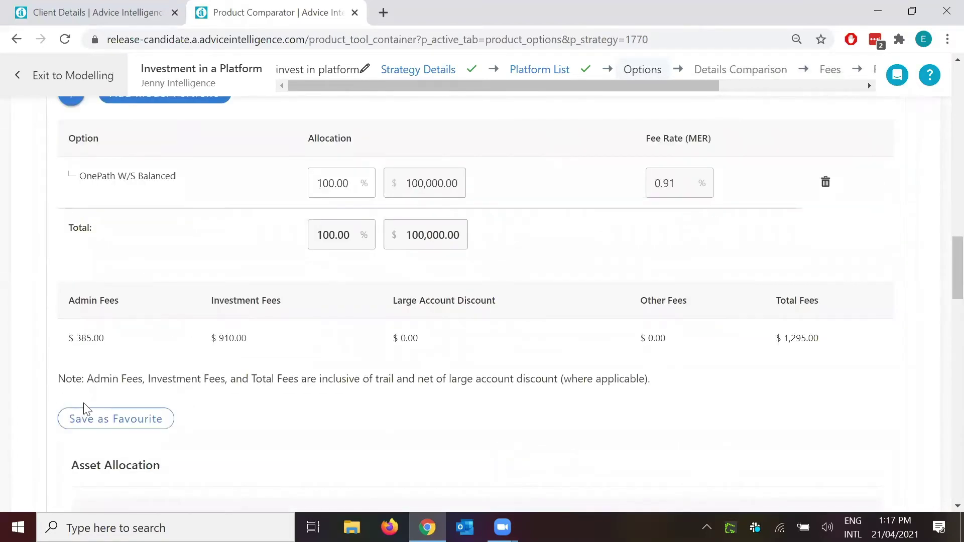
pyautogui.click(117, 424)
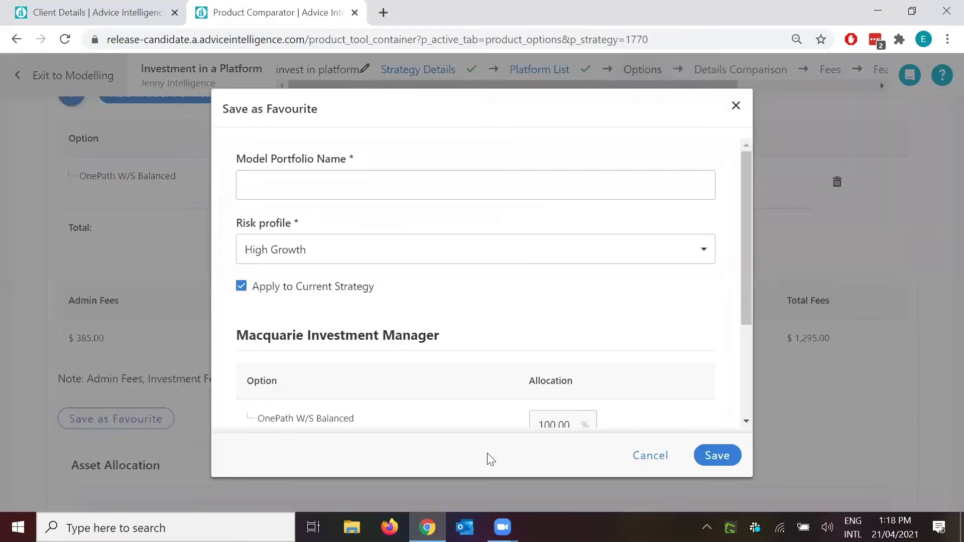
pyautogui.click(648, 456)
pyautogui.scroll(2, 214, 343)
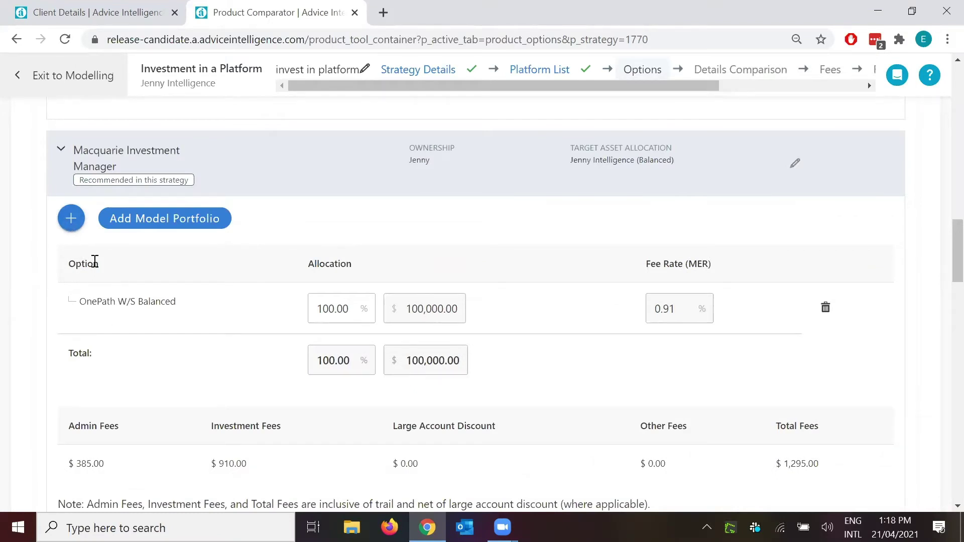
pyautogui.scroll(-2, 95, 263)
pyautogui.click(122, 419)
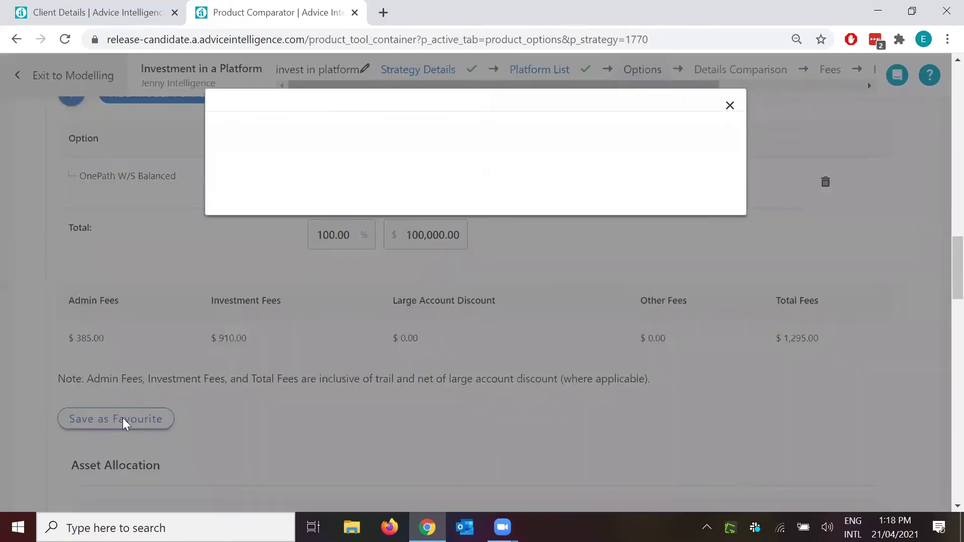
pyautogui.scroll(-2, 400, 360)
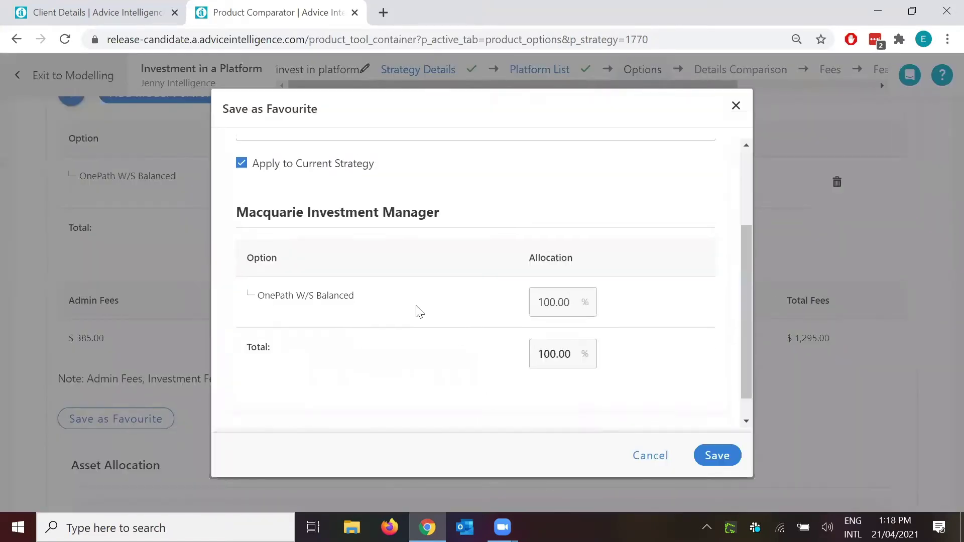
pyautogui.scroll(2, 417, 311)
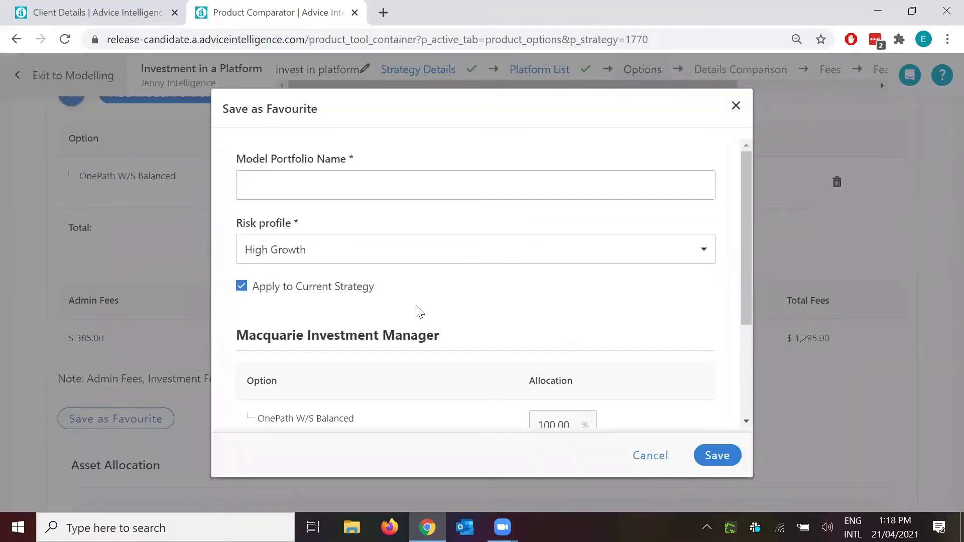
pyautogui.moveTo(239, 336); pyautogui.dragTo(458, 347)
pyautogui.click(280, 182)
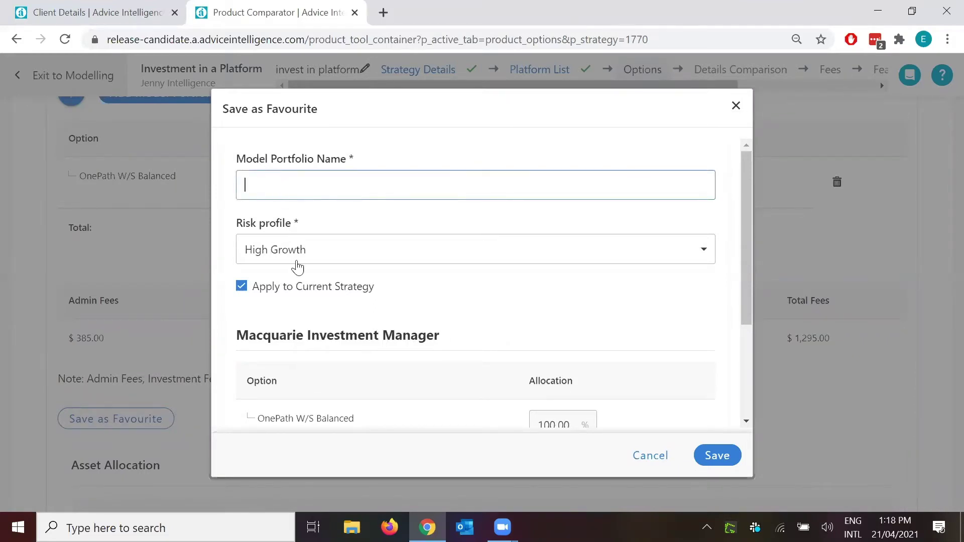
pyautogui.click(301, 252)
pyautogui.click(335, 231)
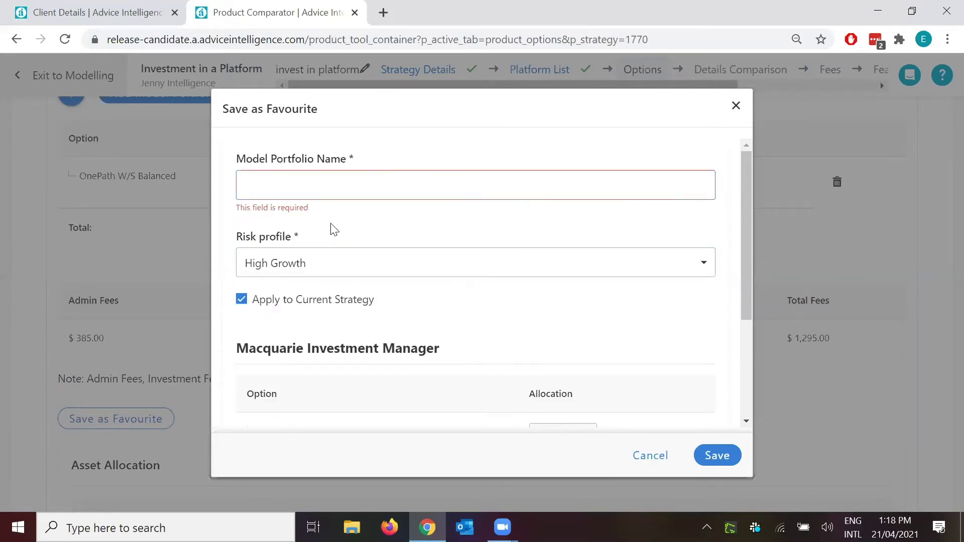
pyautogui.click(661, 457)
# Search the CFS FirstChoice Investments options for "balance" and add FirstChoice Multi-Index Balanced and First Sentier Balanced
pyautogui.scroll(-15, 299, 346)
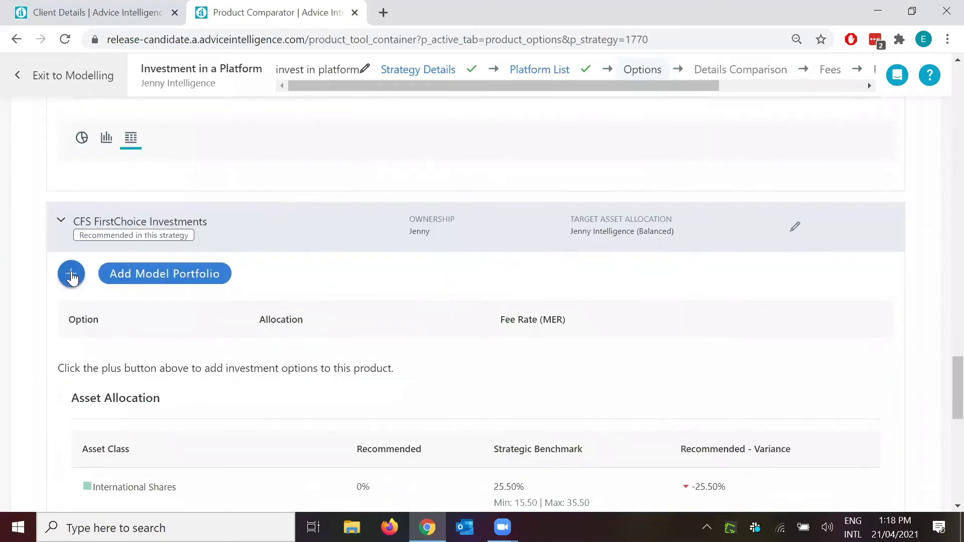
pyautogui.click(71, 276)
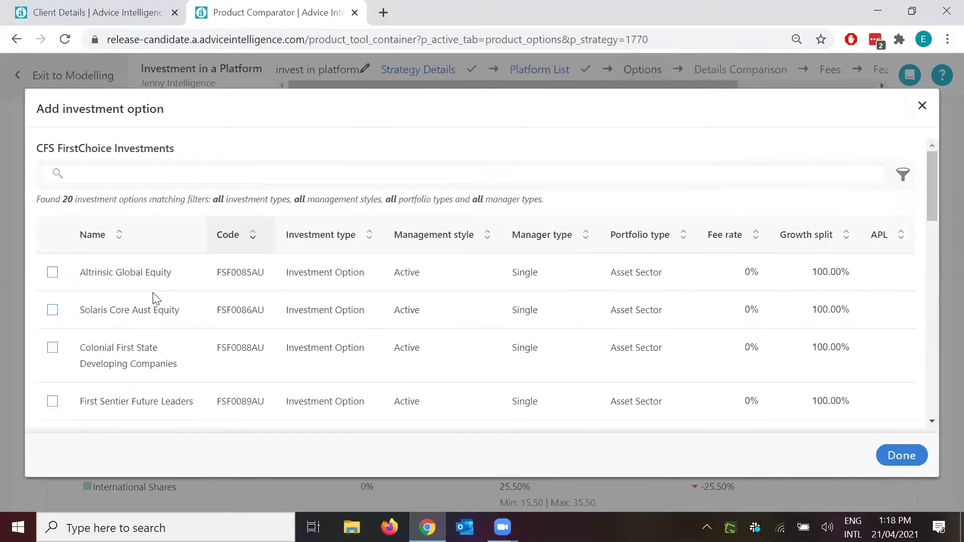
pyautogui.click(131, 175)
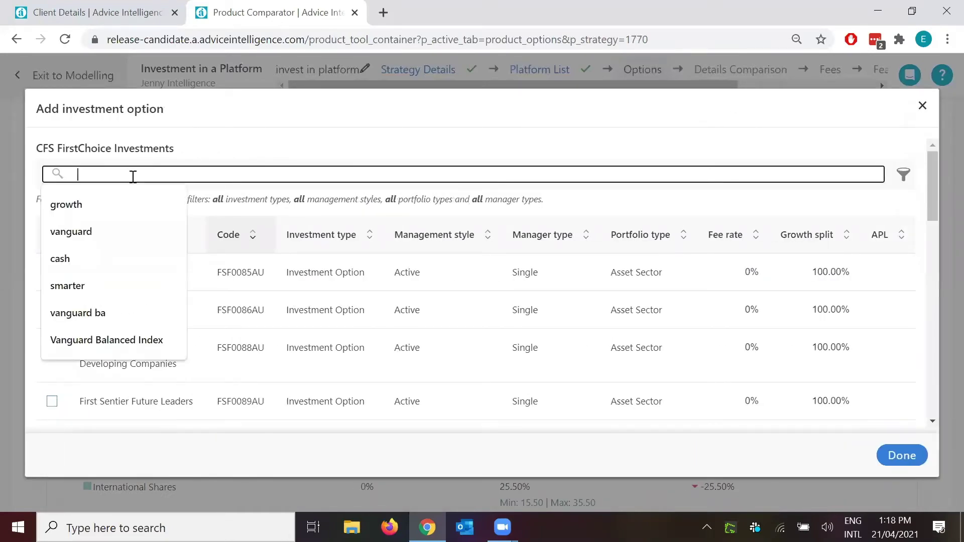
pyautogui.write('balance')
pyautogui.click(285, 151)
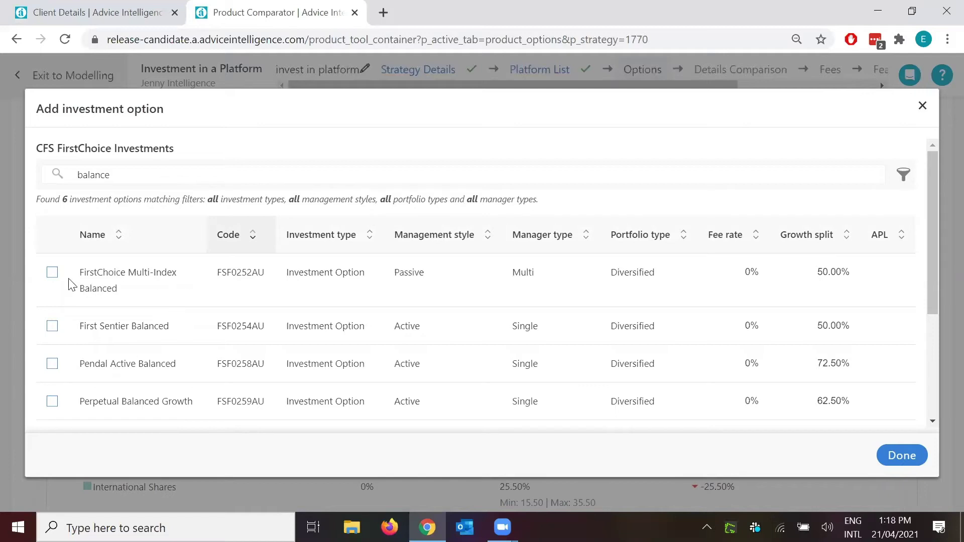
pyautogui.click(52, 273)
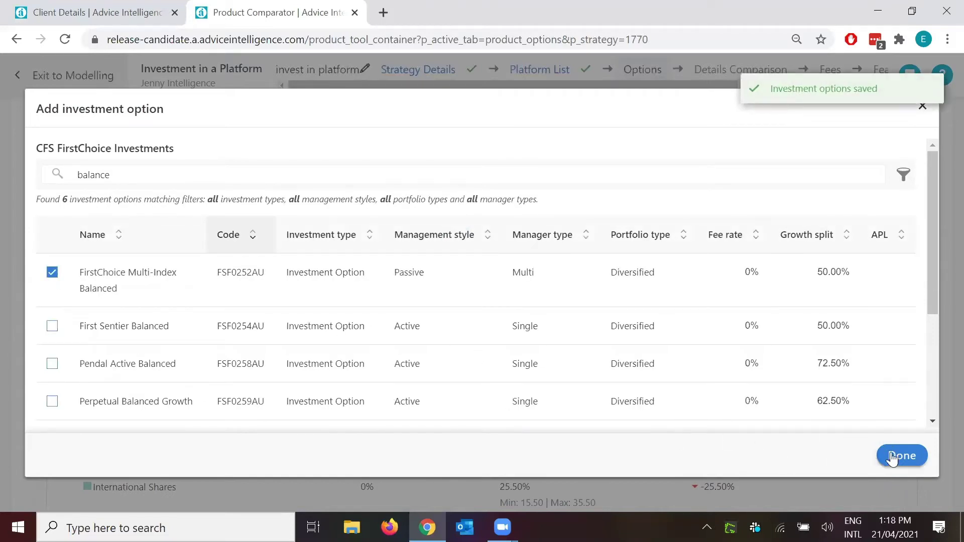
pyautogui.click(52, 328)
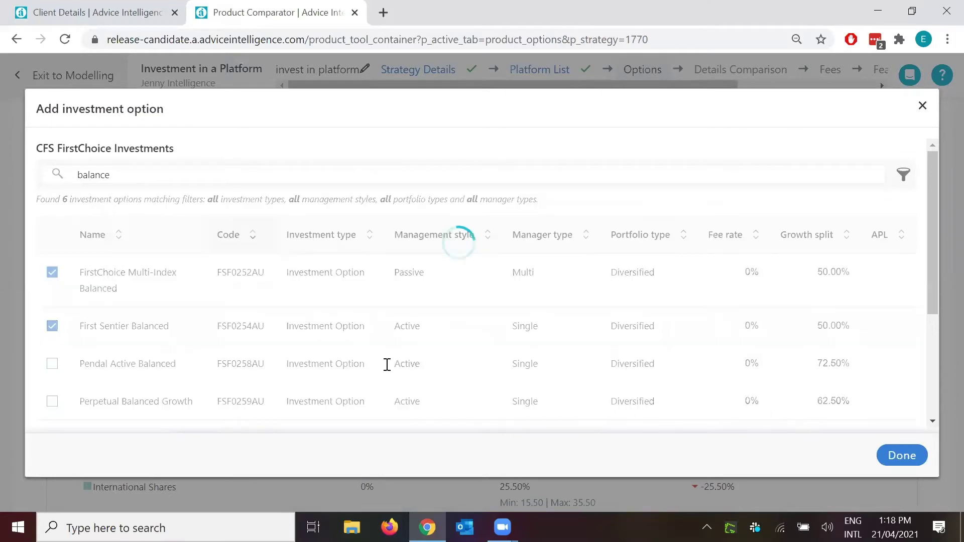
pyautogui.press('Escape')
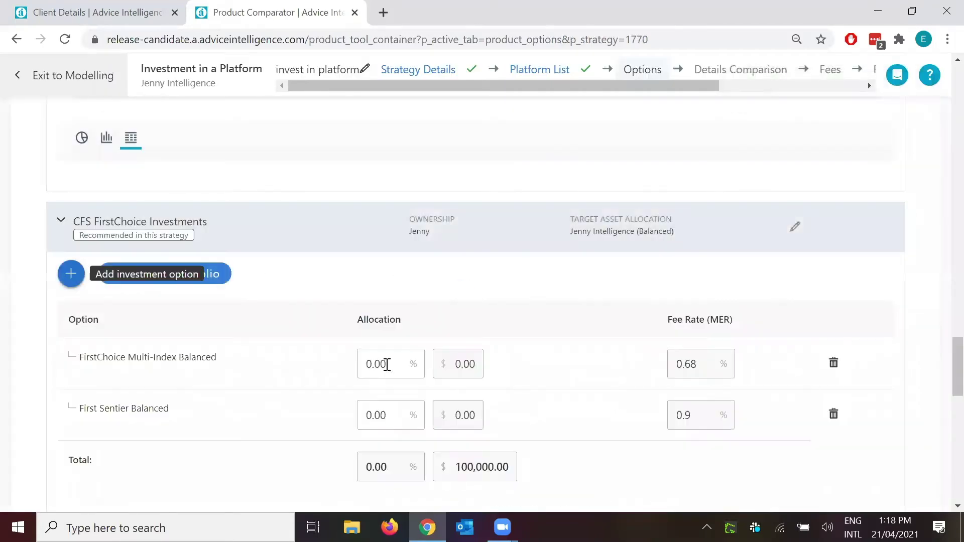
# Allocate 60% to FirstChoice Multi-Index Balanced and 40% to First Sentier Balanced
pyautogui.click(386, 365)
pyautogui.doubleClick(387, 365)
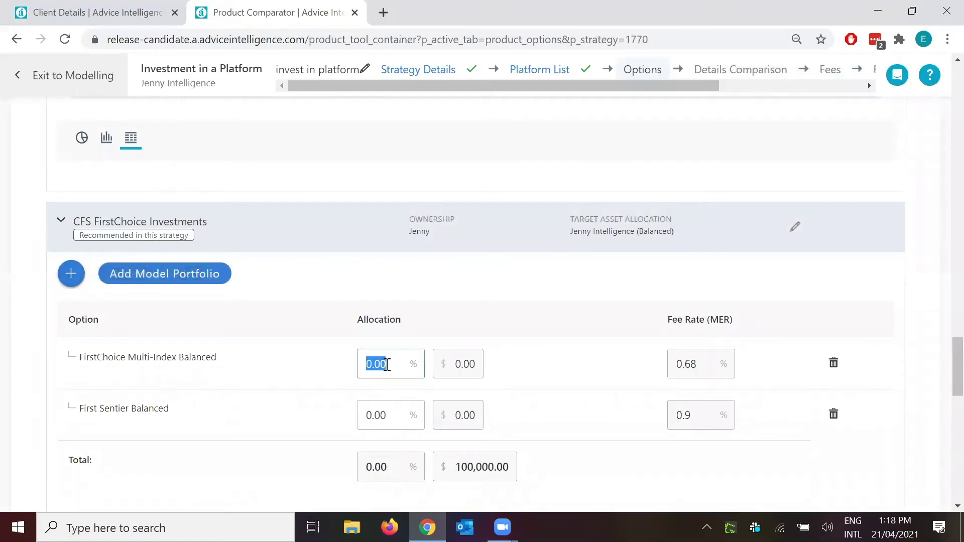
pyautogui.write('60')
pyautogui.click(394, 411)
pyautogui.doubleClick(394, 412)
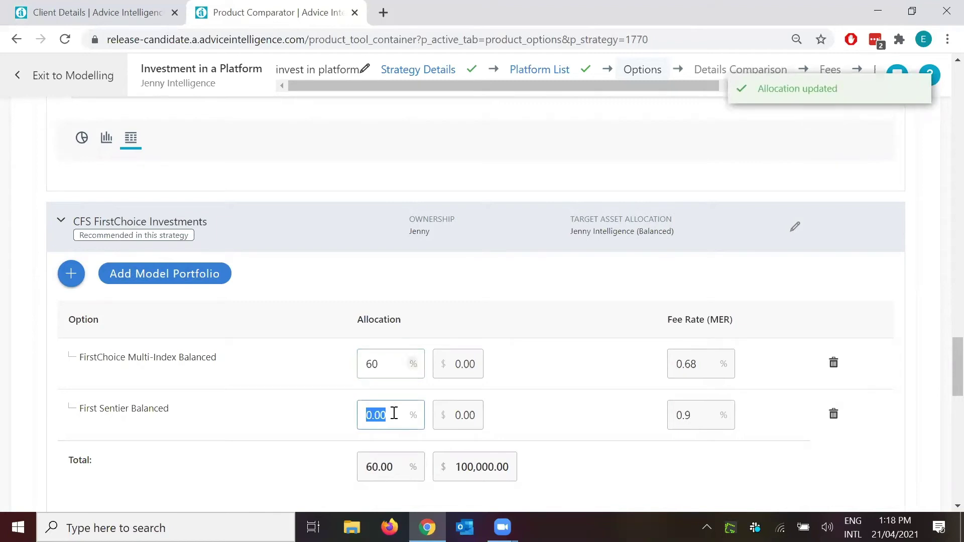
pyautogui.write('40')
pyautogui.click(310, 402)
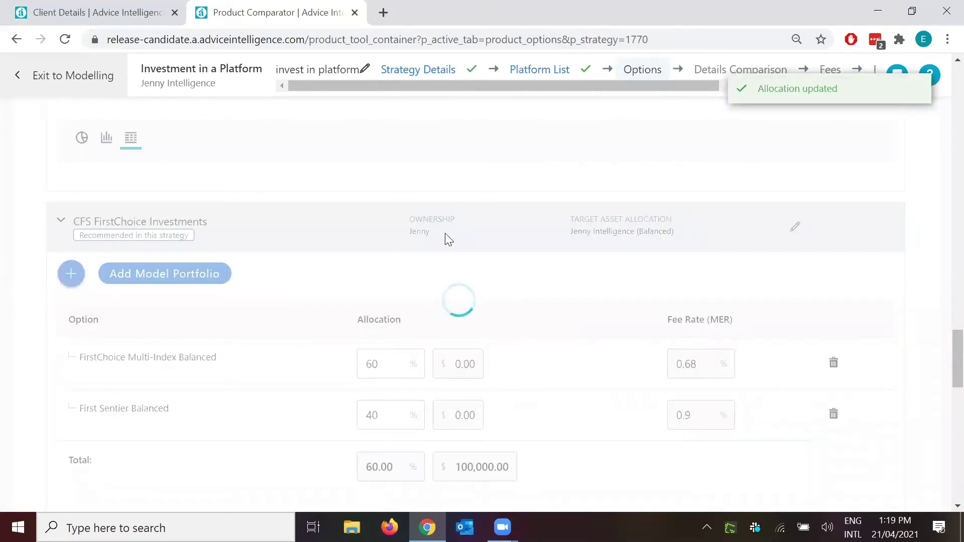
# Review the fees for CFS FirstChoice Investments and compare its recommended asset allocation with the strategic benchmark
pyautogui.scroll(-7, 275, 294)
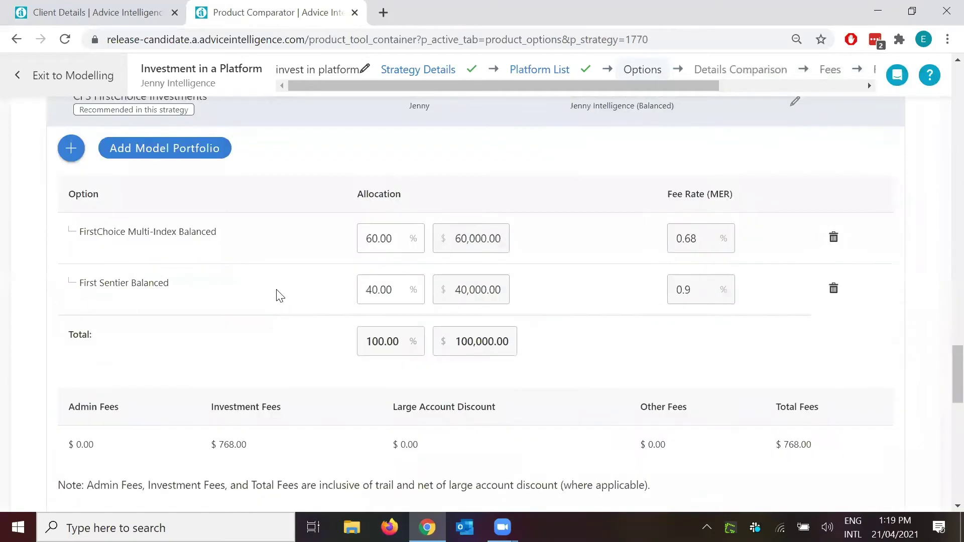
pyautogui.click(621, 294)
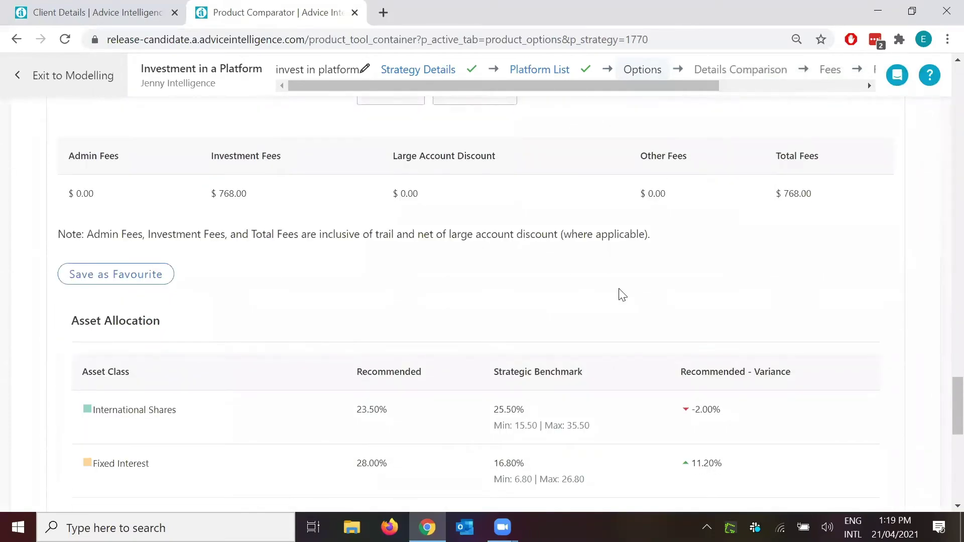
pyautogui.scroll(-5, 281, 257)
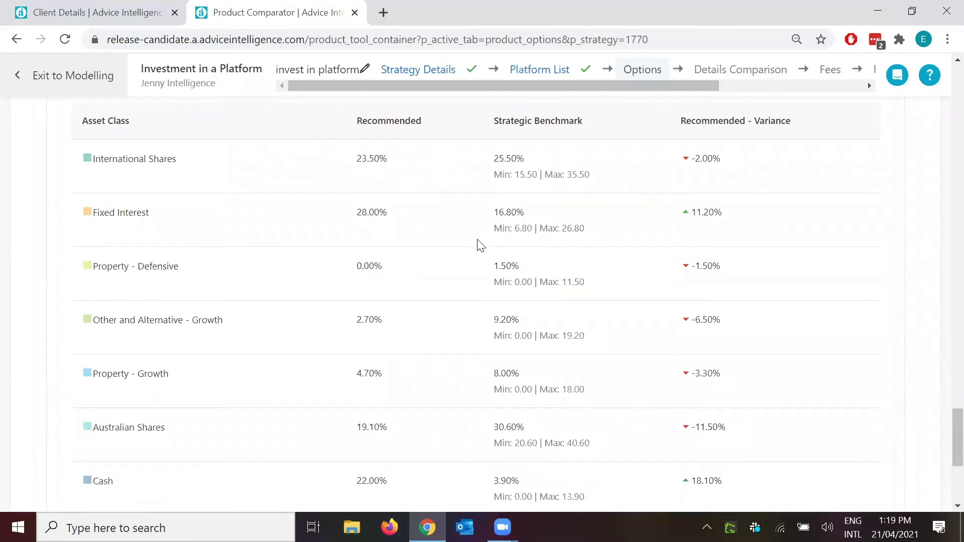
pyautogui.scroll(-5, 478, 252)
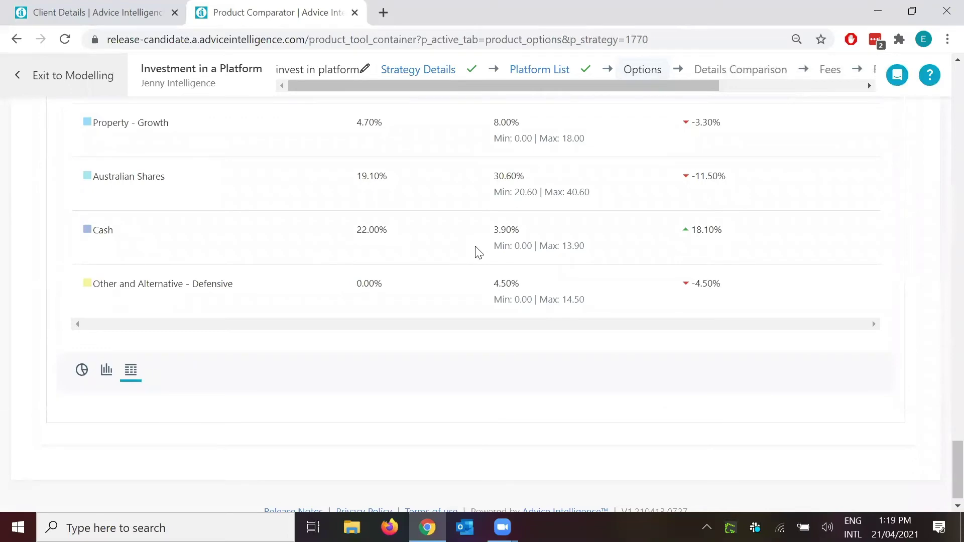
# Proceed to the Details Comparison stage and point out the recommended investment amount and funding capital
pyautogui.scroll(20, 478, 251)
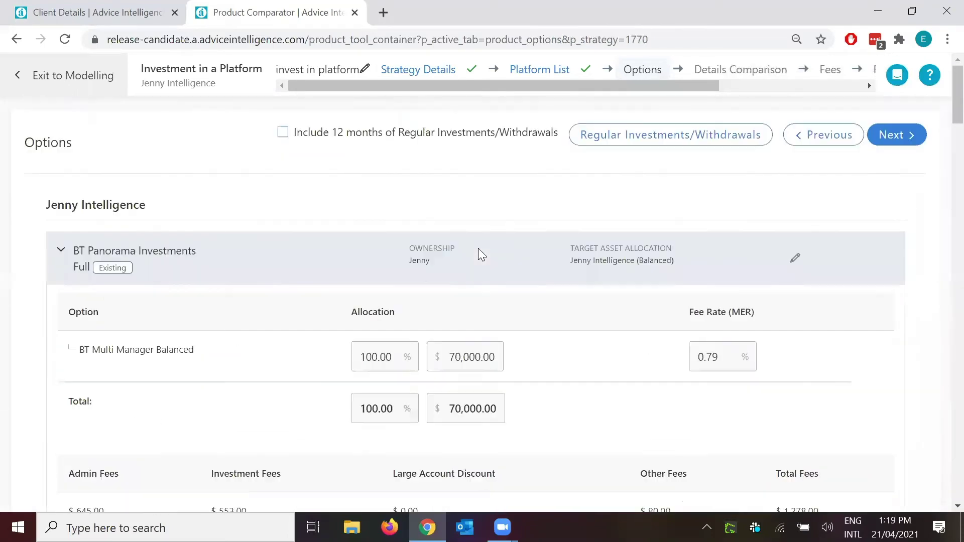
pyautogui.click(888, 136)
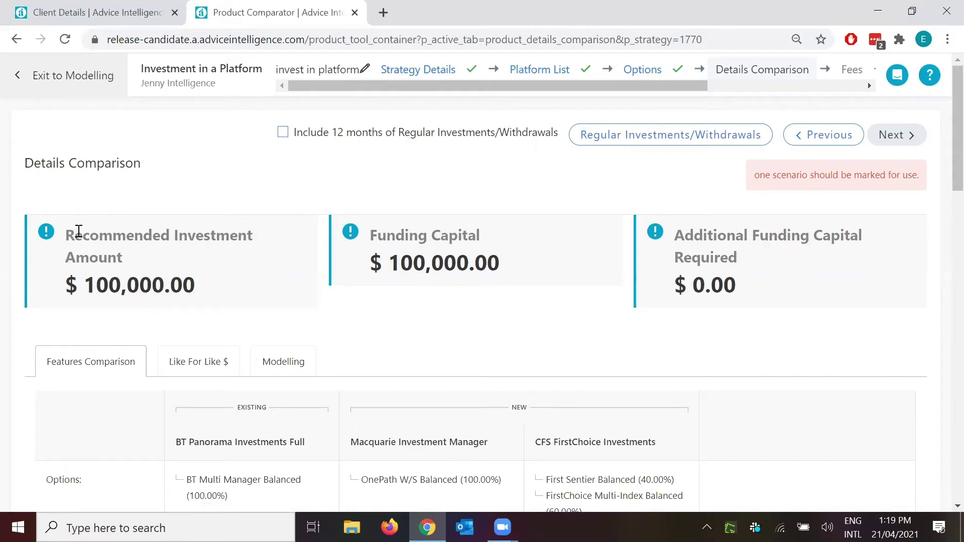
pyautogui.moveTo(78, 231); pyautogui.dragTo(511, 274)
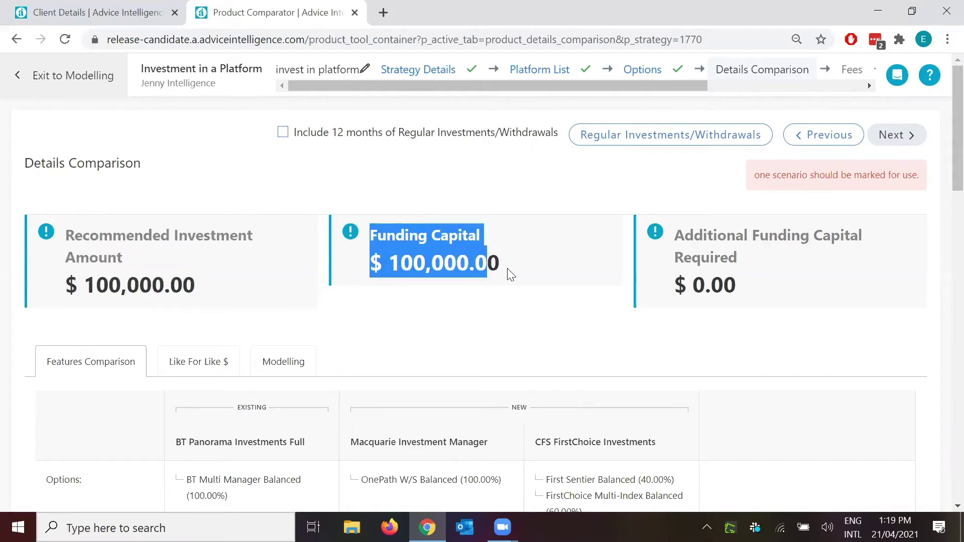
pyautogui.click(530, 274)
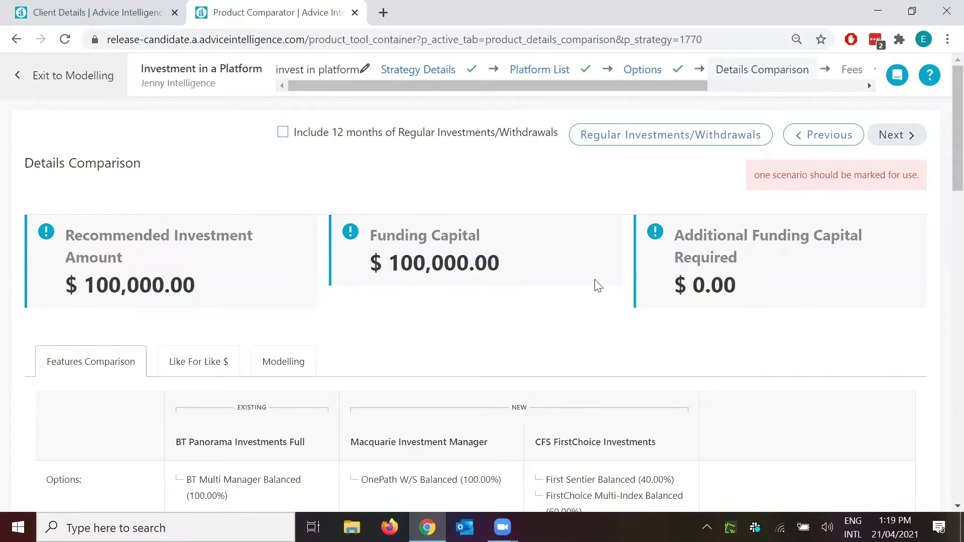
# Compare the existing BT Panorama platform with the new Macquarie and CFS platforms and their options in the features comparison
pyautogui.scroll(-2, 591, 282)
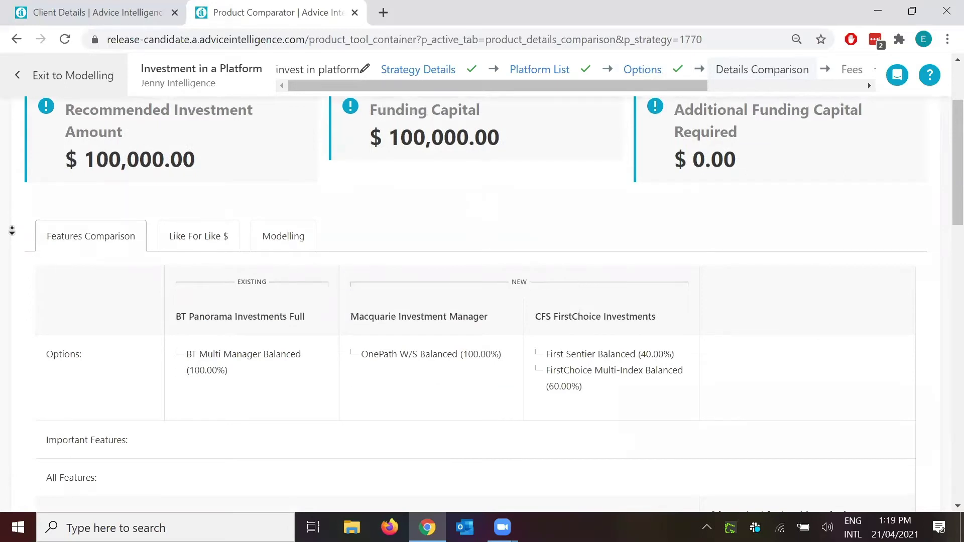
pyautogui.scroll(-1, 12, 230)
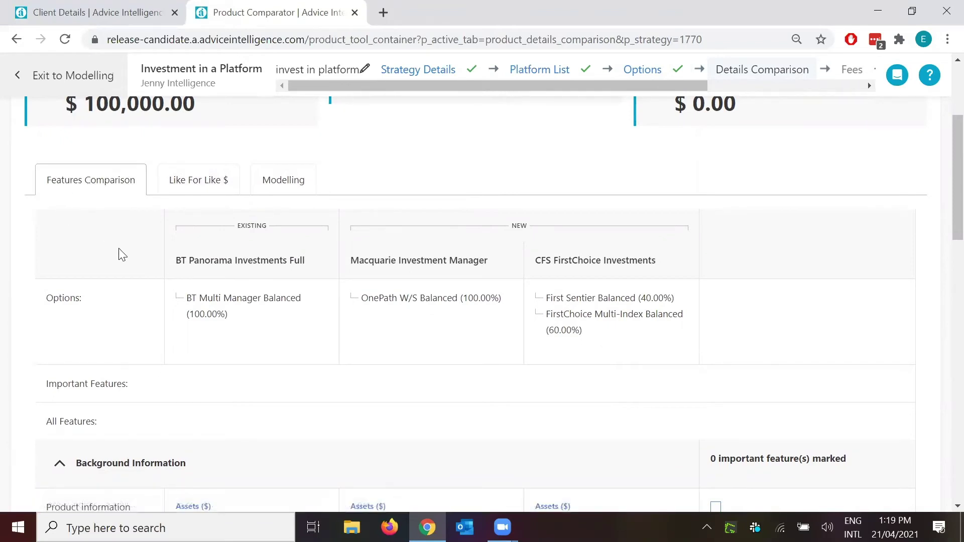
pyautogui.moveTo(176, 266); pyautogui.dragTo(305, 261)
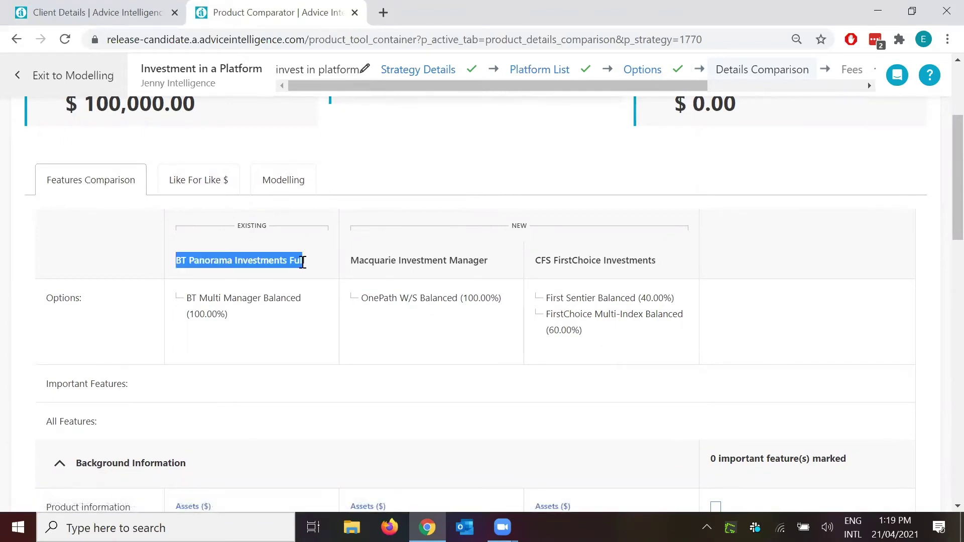
pyautogui.click(370, 260)
pyautogui.moveTo(535, 260); pyautogui.dragTo(662, 262)
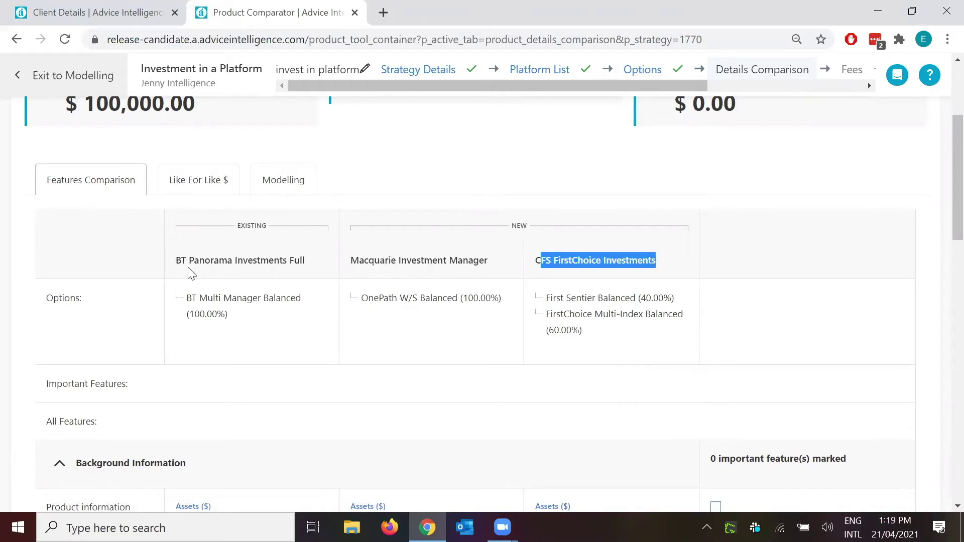
pyautogui.moveTo(577, 298); pyautogui.dragTo(584, 330)
pyautogui.click(64, 273)
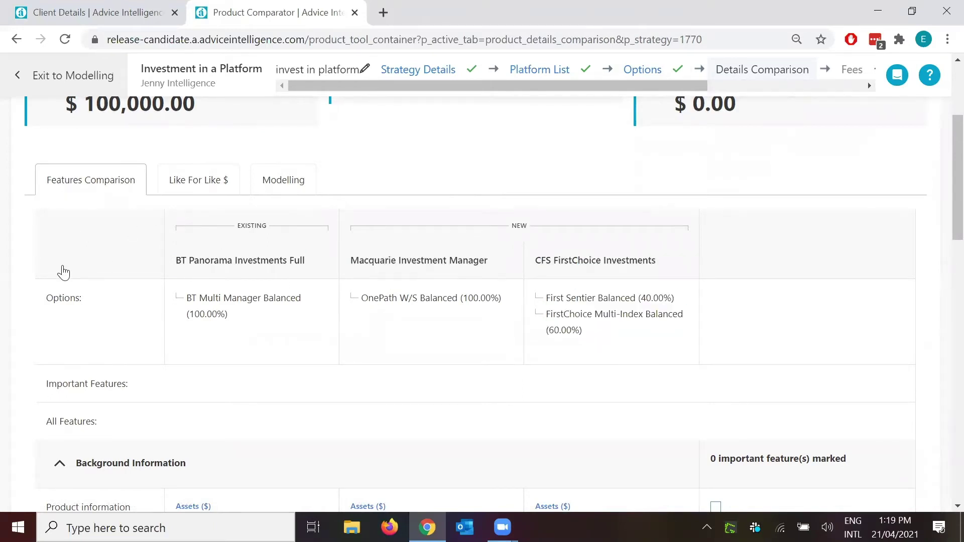
# Collapse the Background Information features and look through the remaining feature categories down to Share Trading
pyautogui.scroll(-3, 63, 273)
pyautogui.scroll(-2, 64, 273)
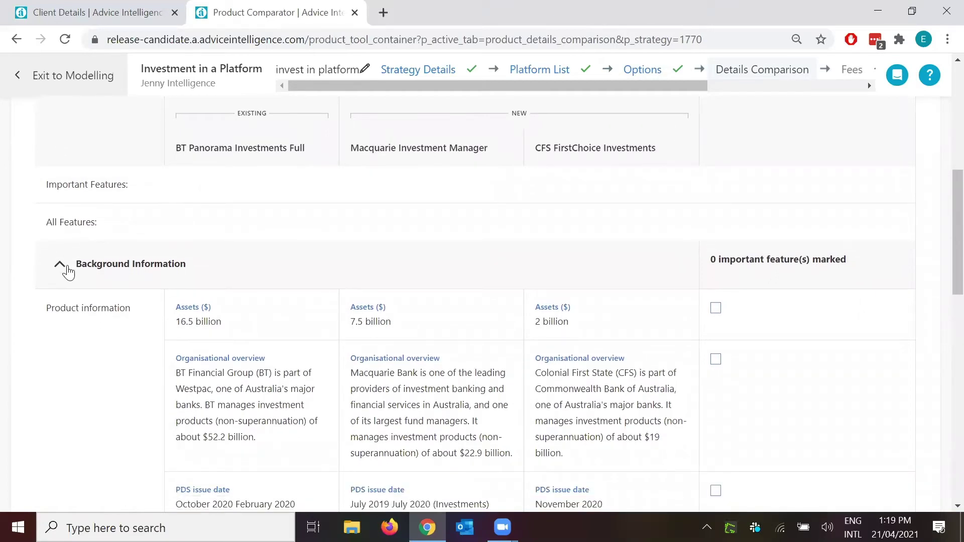
pyautogui.click(60, 266)
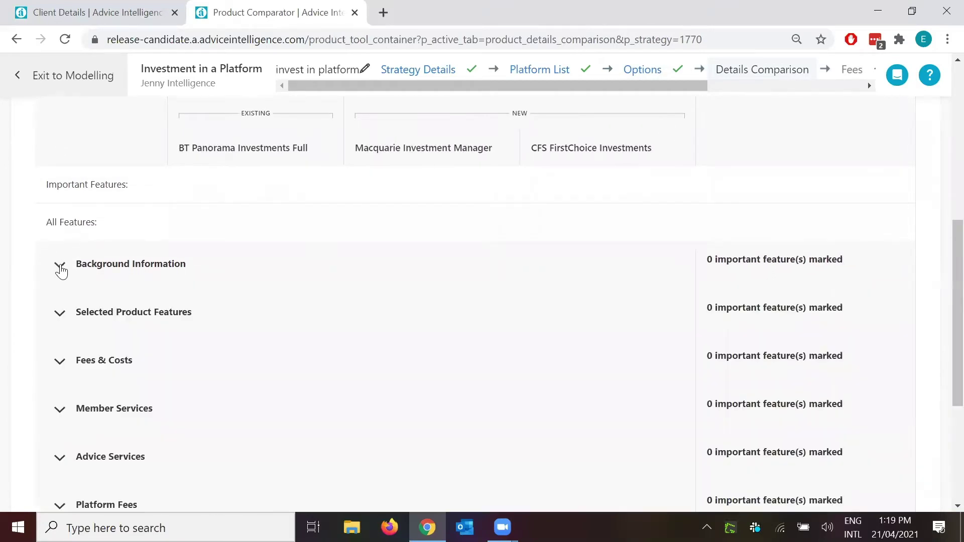
pyautogui.middleClick(22, 257)
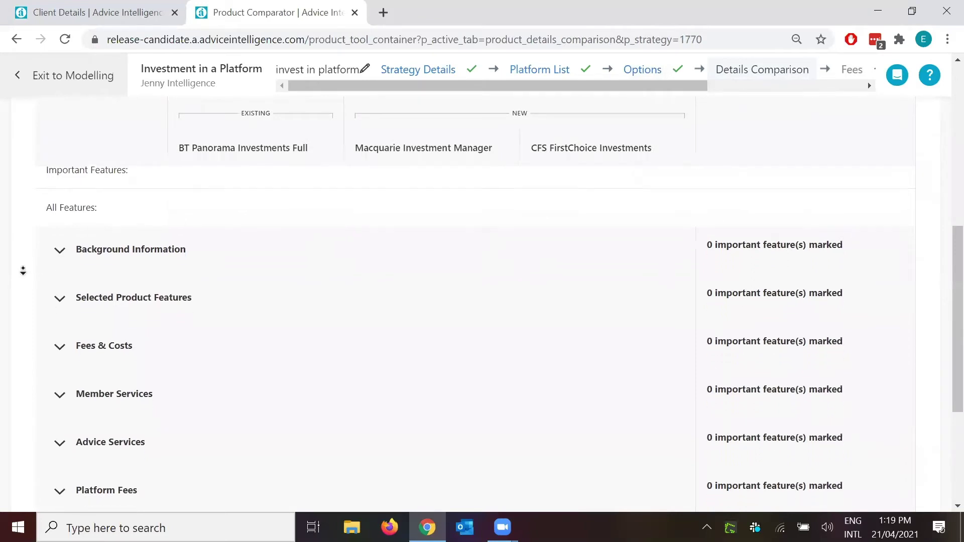
pyautogui.scroll(-2, 23, 270)
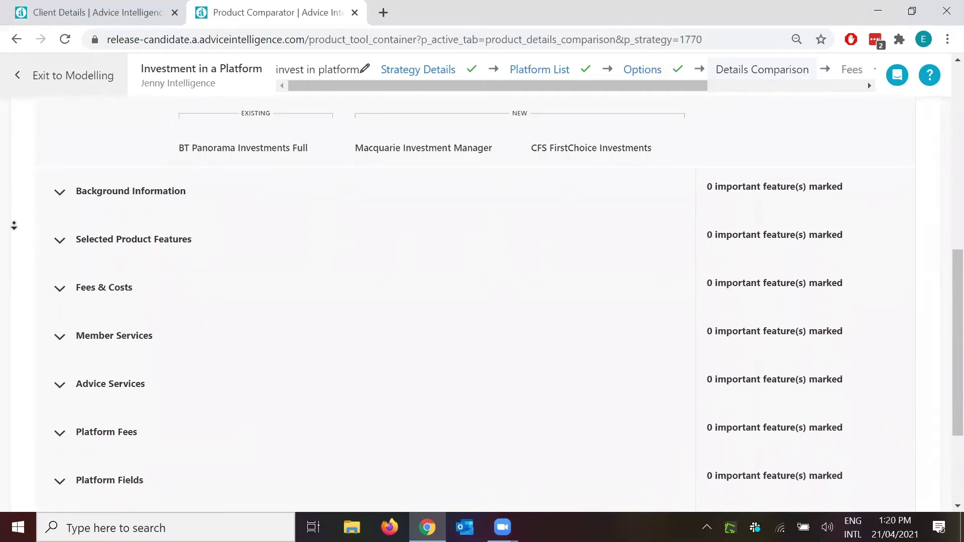
pyautogui.scroll(-3, 14, 241)
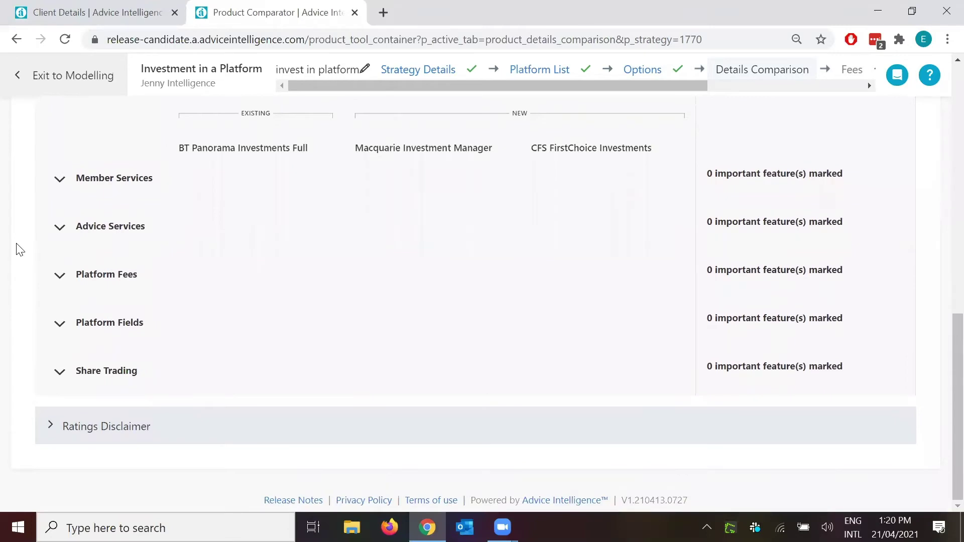
pyautogui.scroll(5, 19, 231)
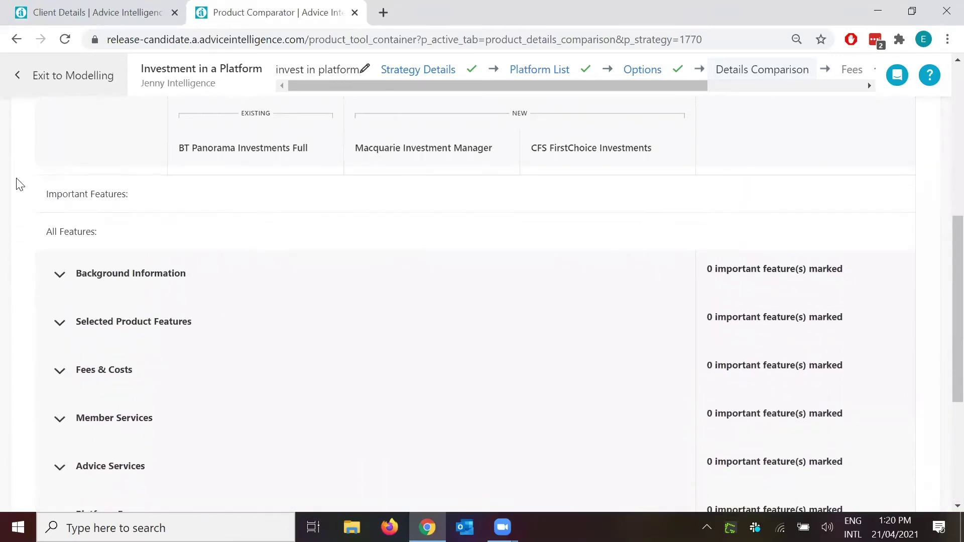
# Expand the Background Information section of the details comparison and bring the Features gained and lost stage into view
pyautogui.scroll(1, 19, 185)
pyautogui.moveTo(708, 321); pyautogui.dragTo(848, 325)
pyautogui.click(848, 326)
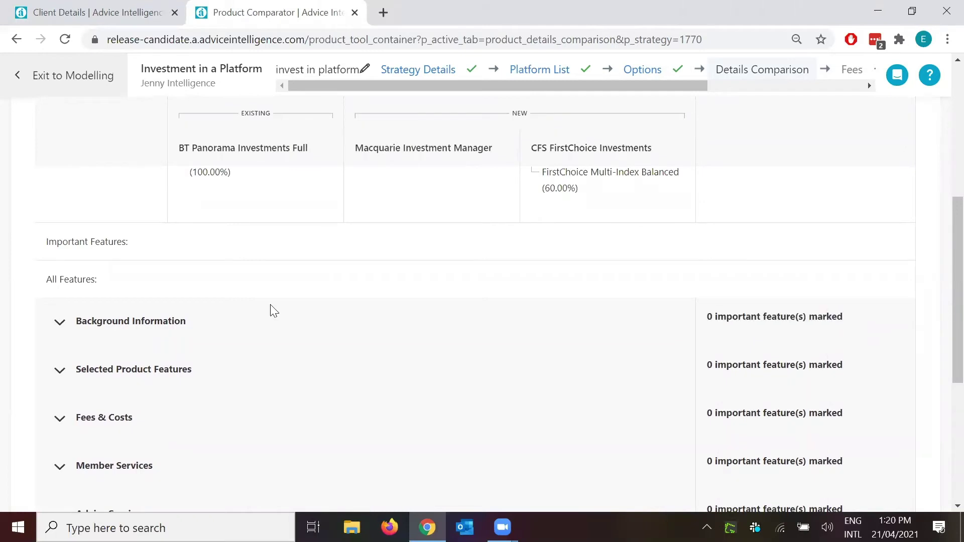
pyautogui.click(58, 324)
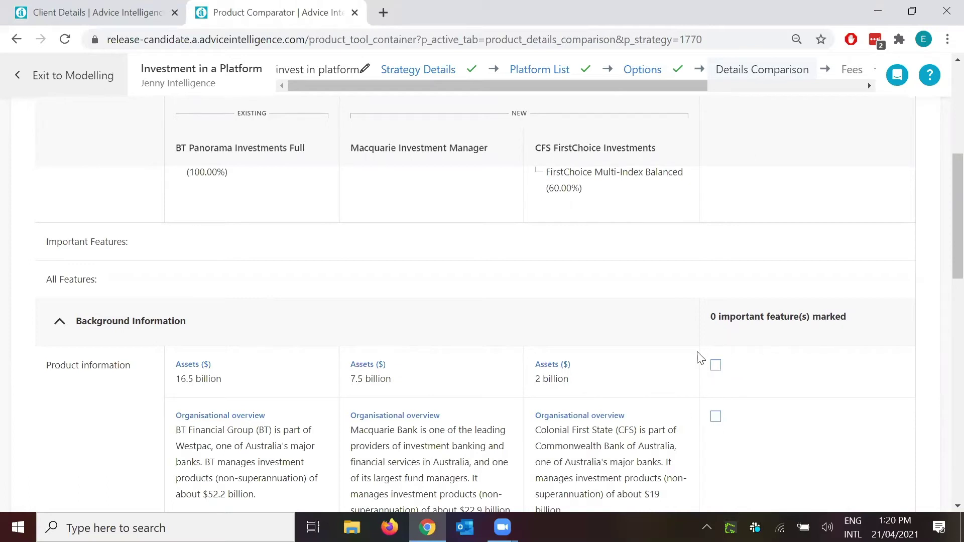
pyautogui.moveTo(692, 86); pyautogui.dragTo(837, 99)
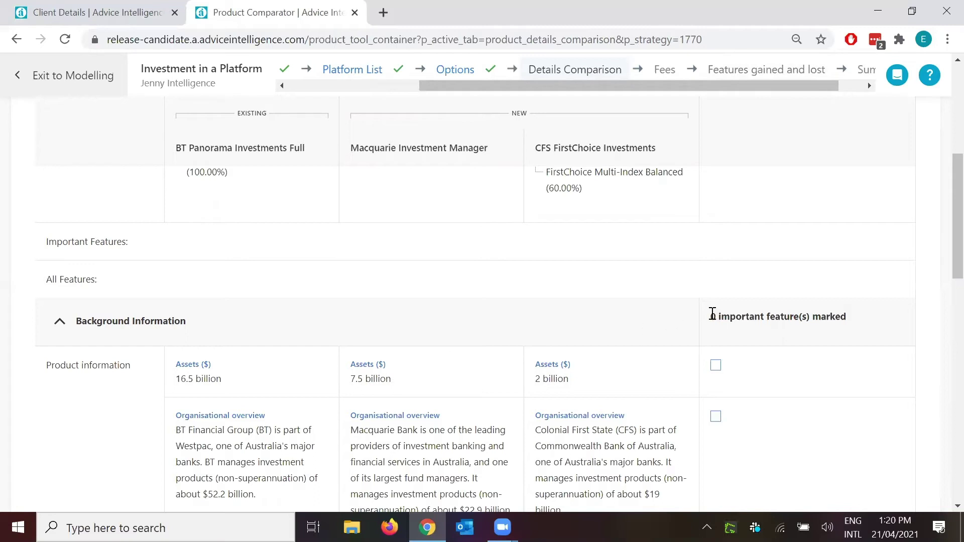
pyautogui.tripleClick(842, 319)
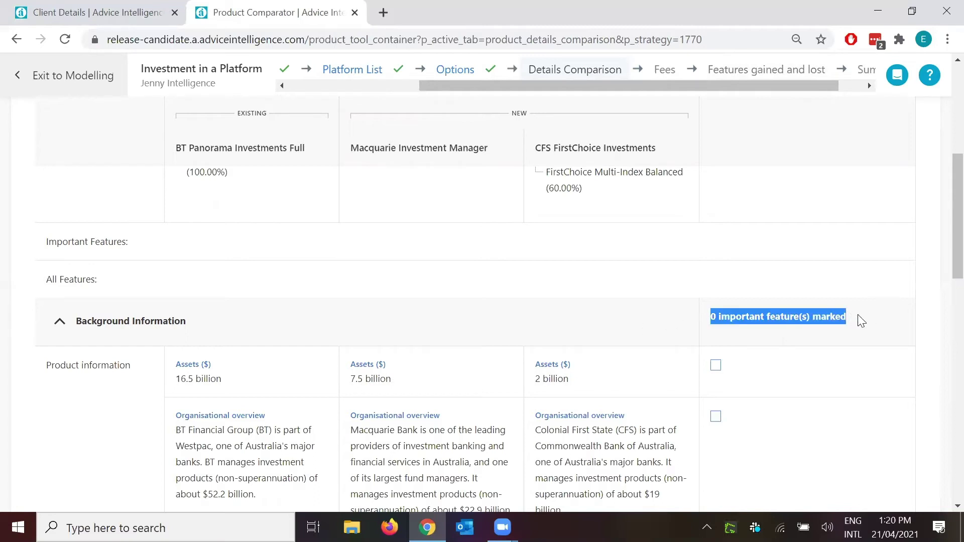
pyautogui.moveTo(708, 70); pyautogui.dragTo(825, 69)
pyautogui.click(581, 307)
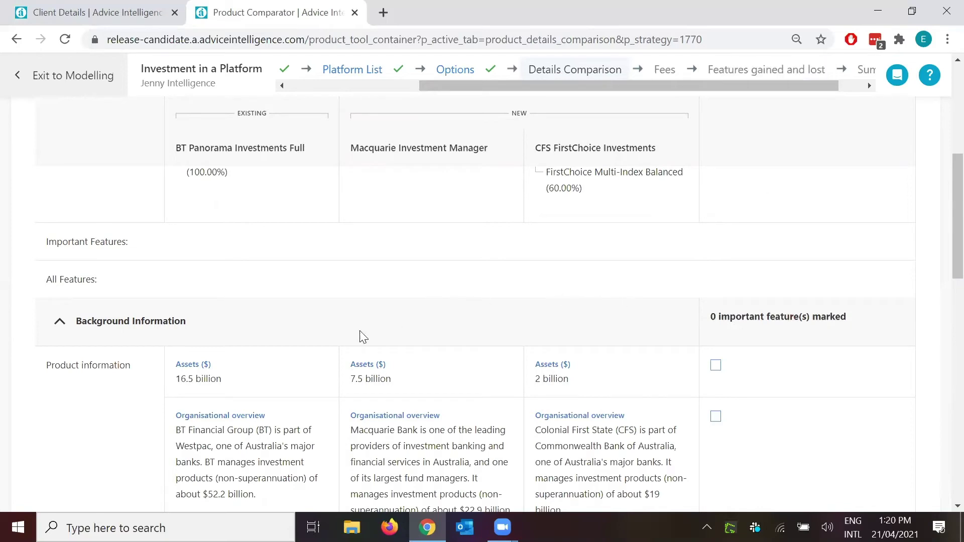
# Look through the product information rows under Background Information and expand the Selected Product Features section
pyautogui.scroll(-5, 337, 354)
pyautogui.scroll(5, 150, 305)
pyautogui.scroll(-2, 113, 353)
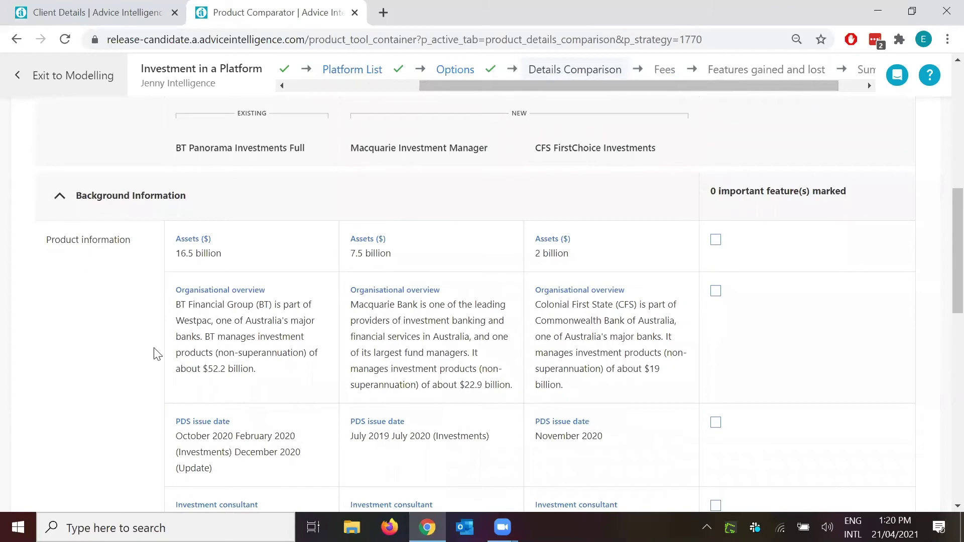
pyautogui.scroll(-10, 216, 346)
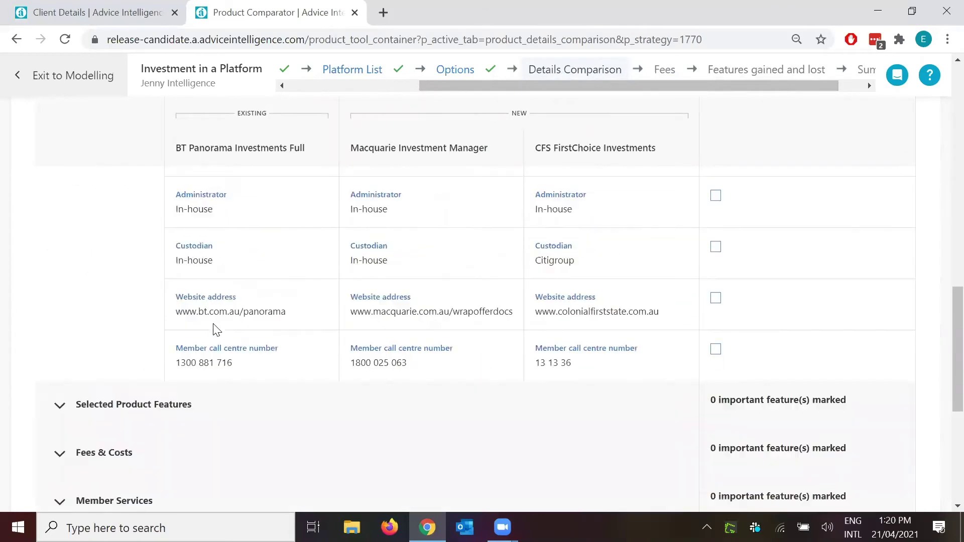
pyautogui.scroll(6, 217, 330)
pyautogui.scroll(-5, 216, 330)
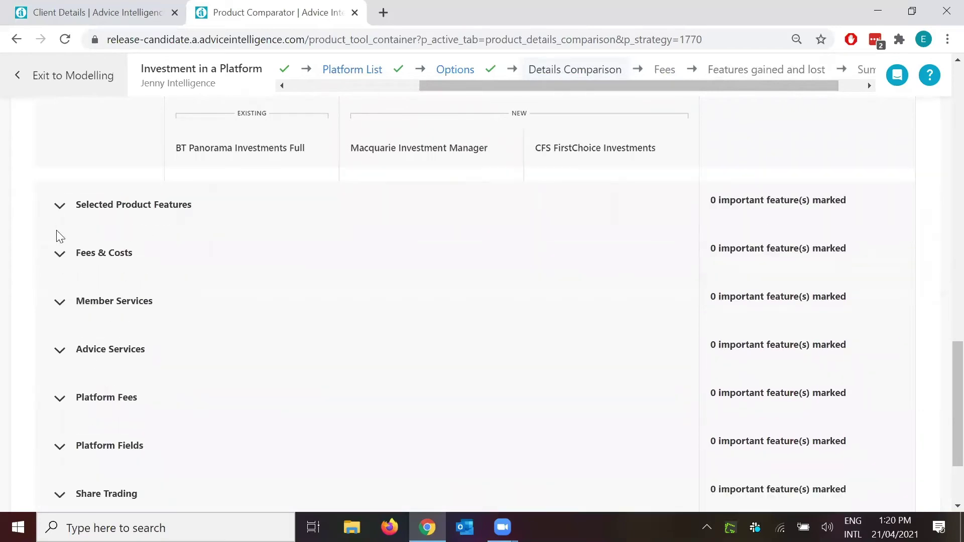
pyautogui.click(59, 266)
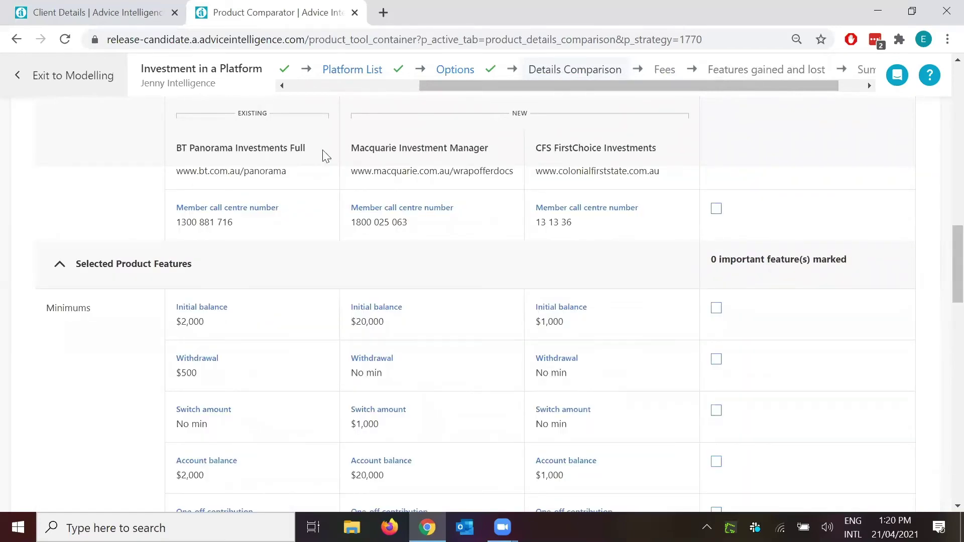
# Compare the minimums, contributions, switching and investments features across the existing and new platforms
pyautogui.scroll(-7, 370, 148)
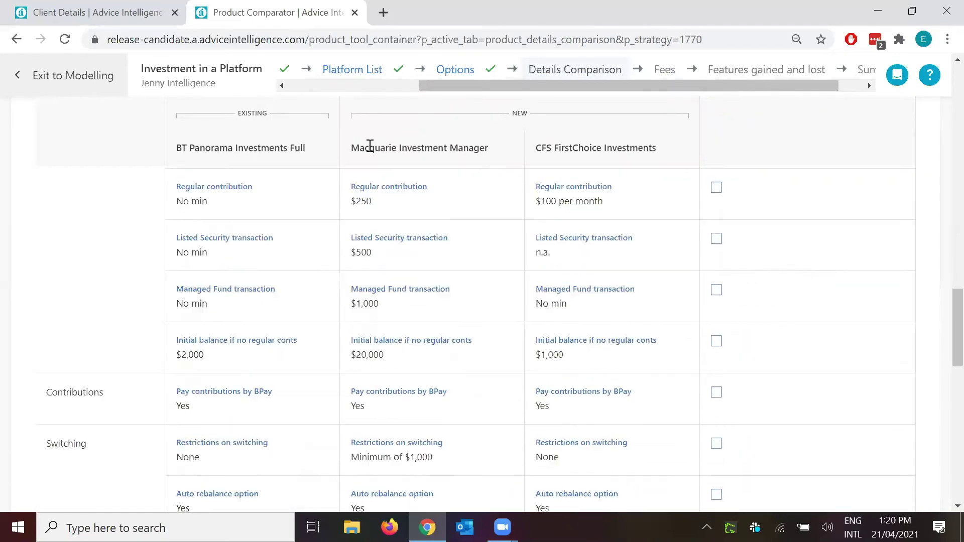
pyautogui.scroll(-7, 370, 146)
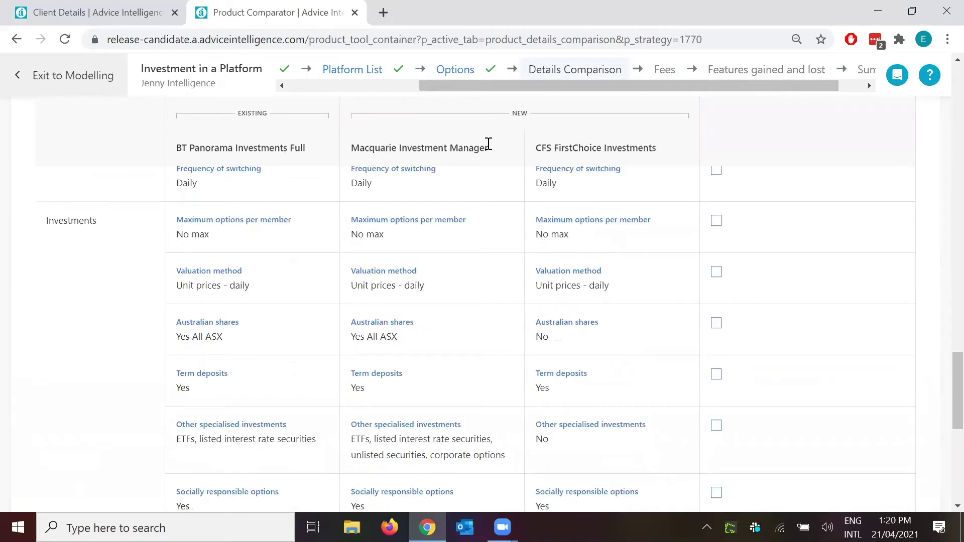
pyautogui.scroll(20, 545, 143)
pyautogui.scroll(-10, 603, 143)
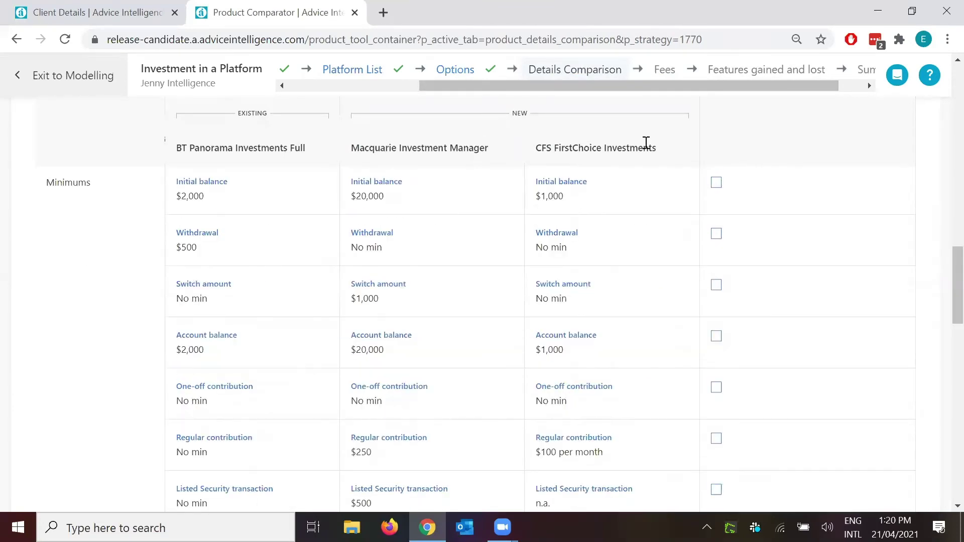
pyautogui.moveTo(177, 147); pyautogui.dragTo(274, 148)
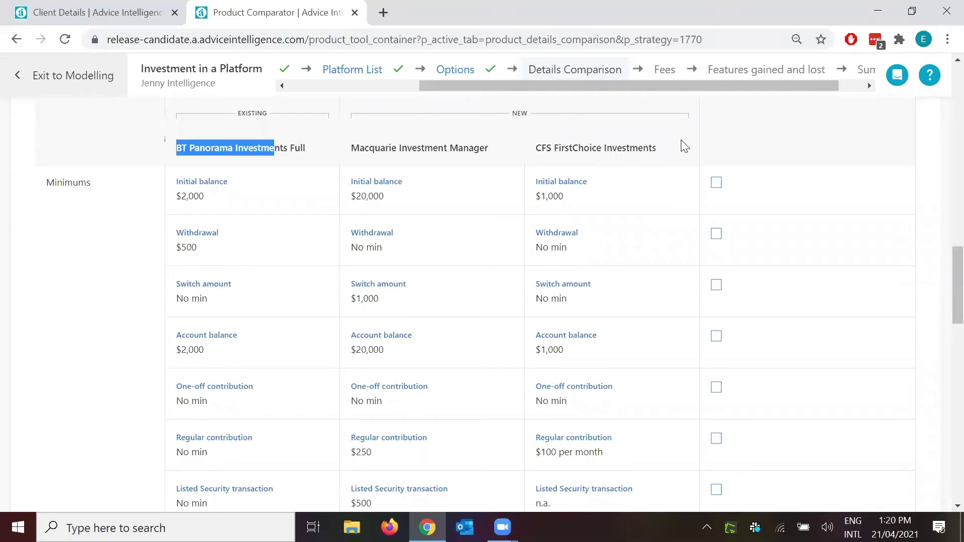
pyautogui.click(93, 284)
pyautogui.scroll(-8, 254, 295)
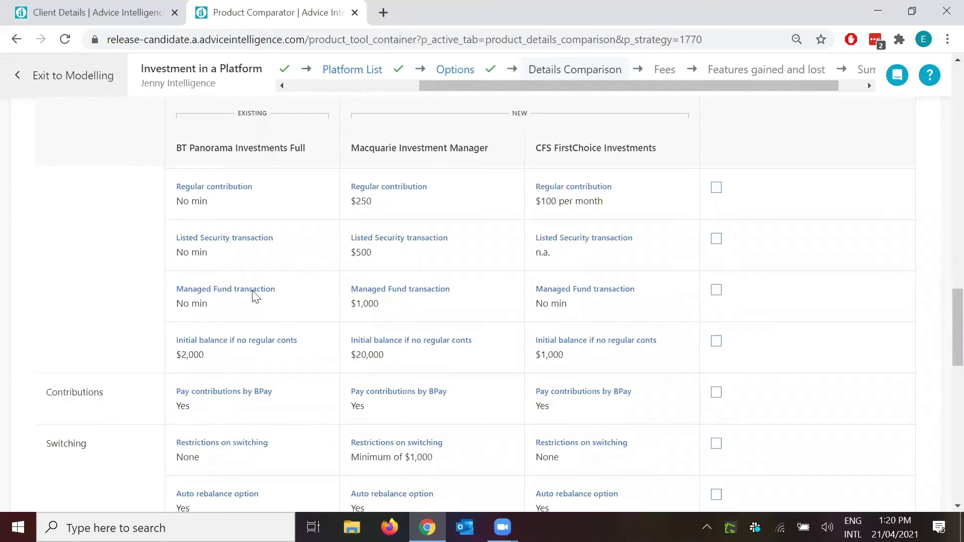
pyautogui.scroll(-5, 116, 297)
pyautogui.scroll(5, 117, 298)
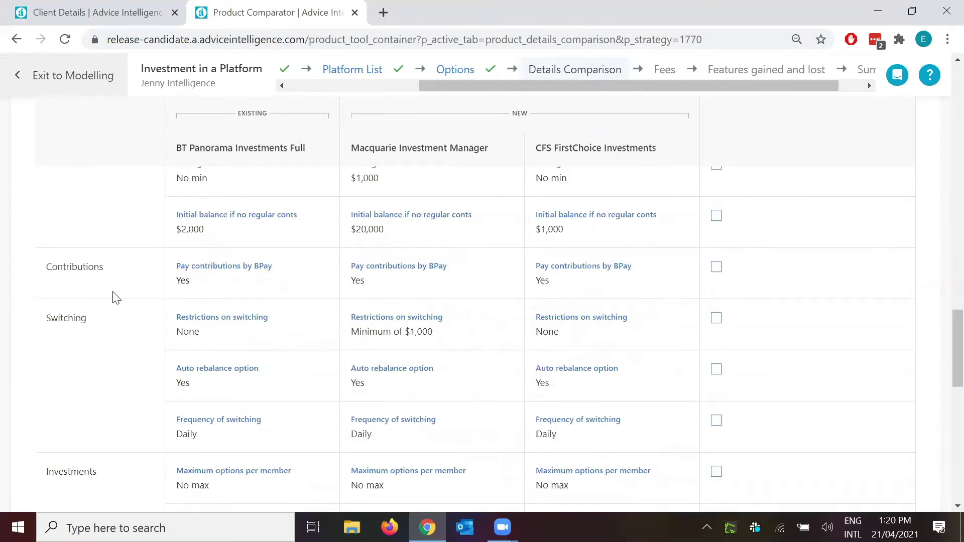
pyautogui.scroll(-10, 116, 298)
pyautogui.scroll(3, 88, 291)
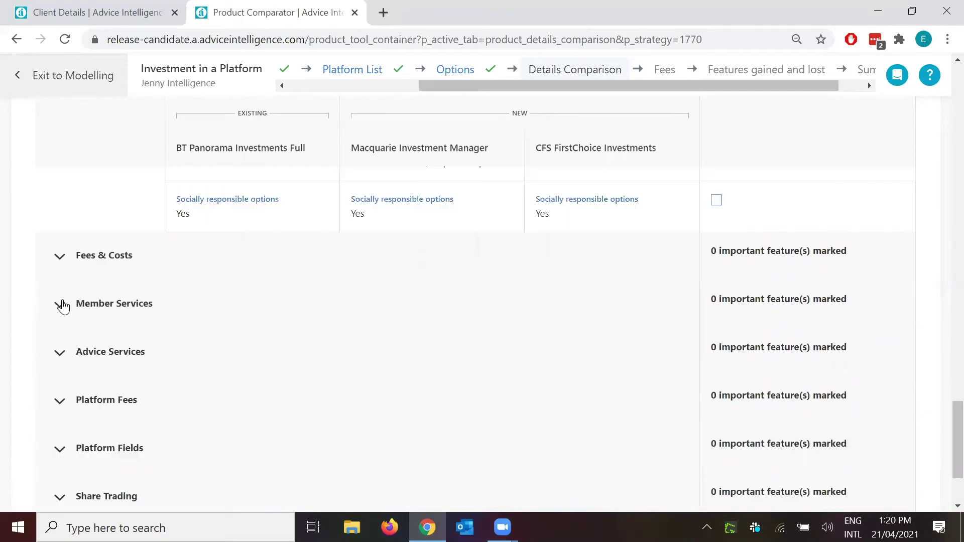
# Expand the Member Services, Advice Services and Platform Fees sections of the feature list
pyautogui.click(63, 305)
pyautogui.scroll(-3, 100, 301)
pyautogui.click(60, 279)
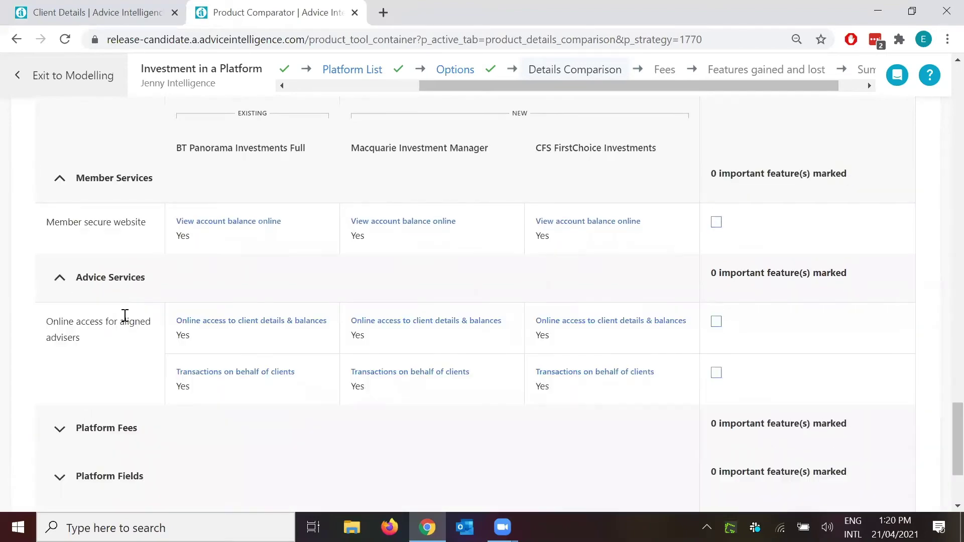
pyautogui.scroll(-3, 88, 305)
pyautogui.click(59, 275)
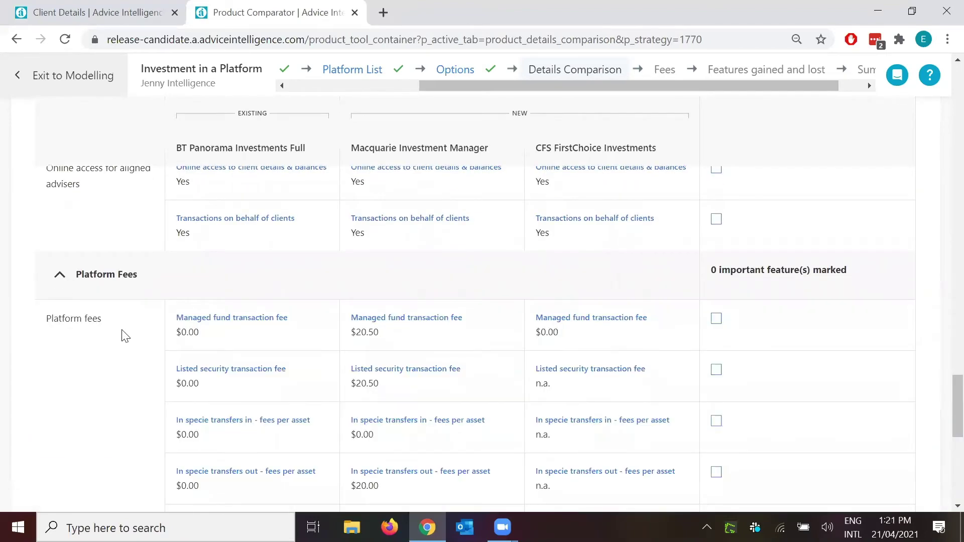
# Expand the Platform Fields and Share Trading sections of the feature list
pyautogui.scroll(-7, 123, 334)
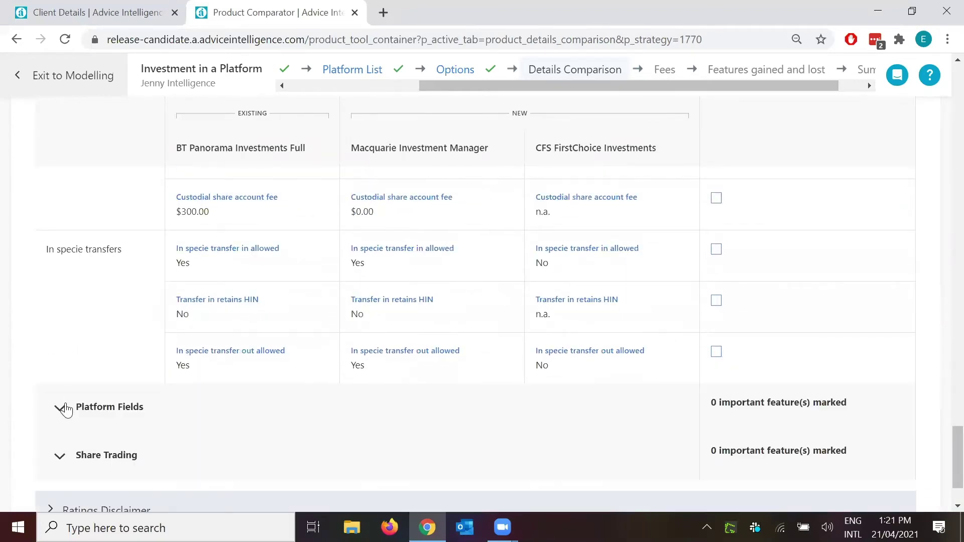
pyautogui.click(65, 410)
pyautogui.scroll(-3, 99, 380)
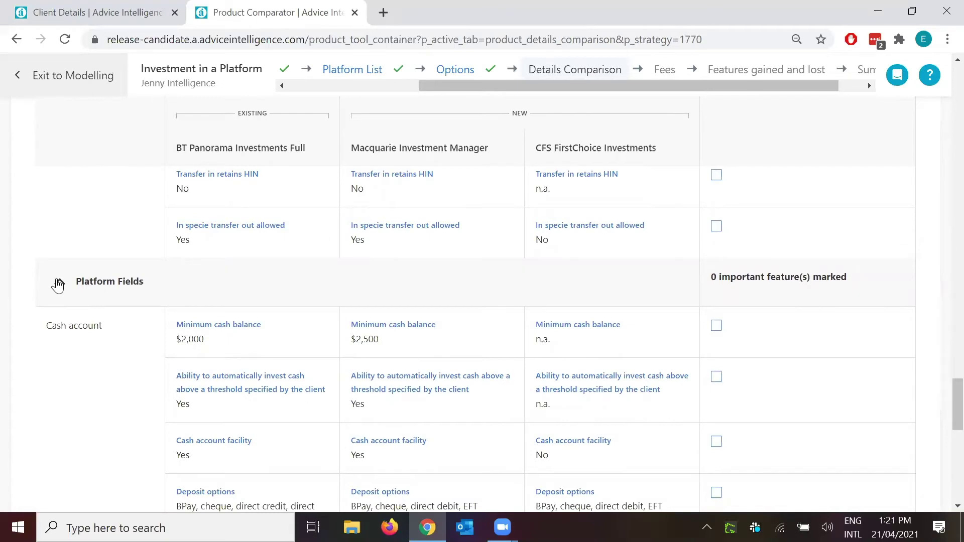
pyautogui.scroll(-12, 58, 286)
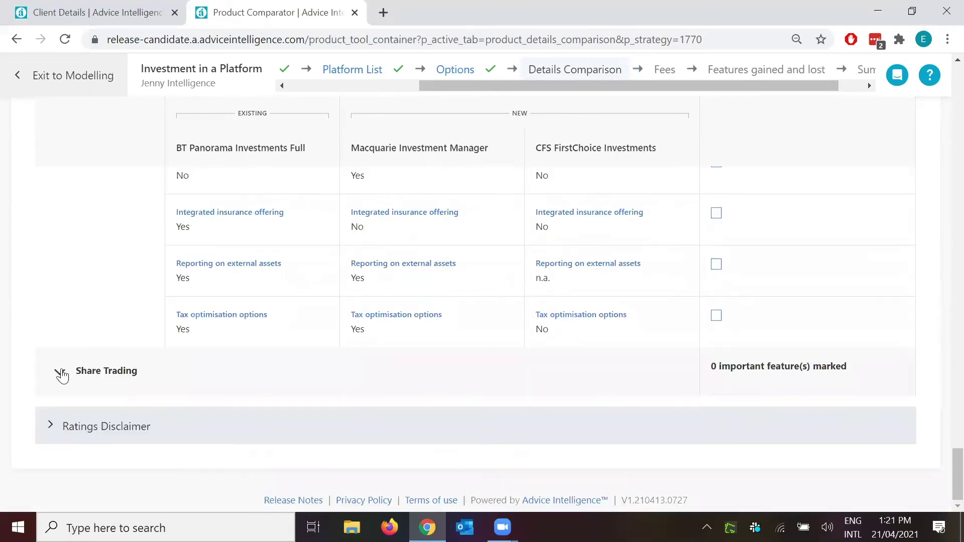
pyautogui.click(62, 374)
# Expand the Fees & Costs section of the feature list
pyautogui.scroll(-10, 74, 327)
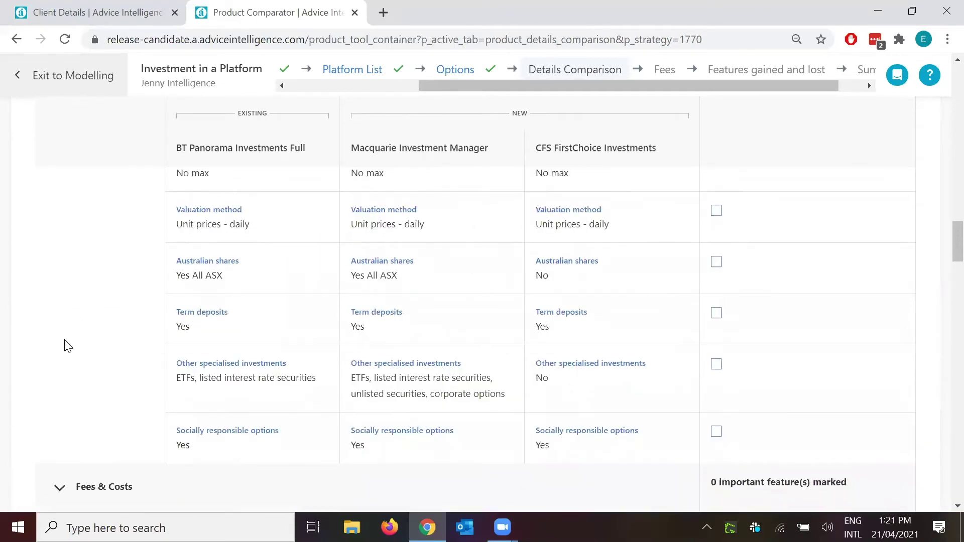
pyautogui.scroll(-5, 65, 331)
pyautogui.click(60, 238)
pyautogui.scroll(2, 55, 276)
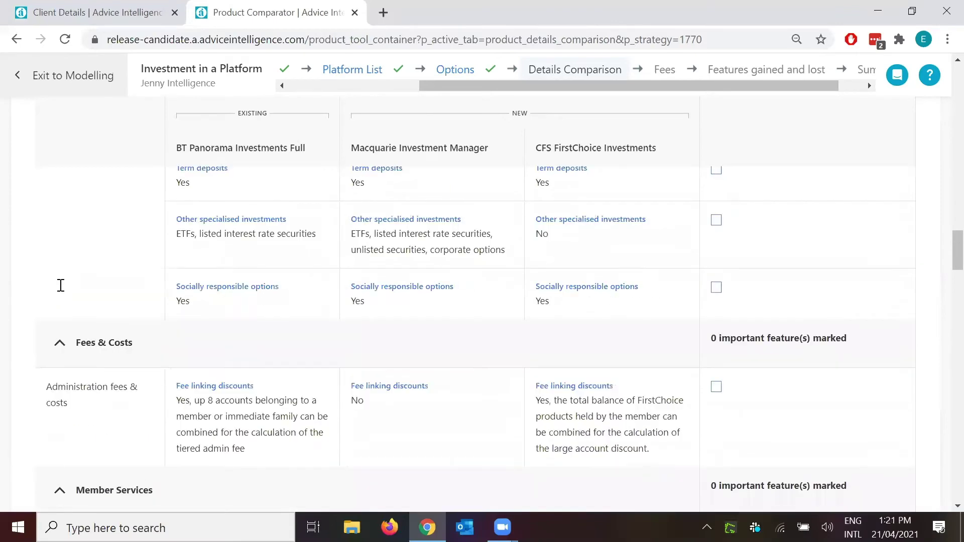
# Look through the Share Trading features and search the page for "vetting"
pyautogui.scroll(8, 61, 286)
pyautogui.scroll(-15, 65, 299)
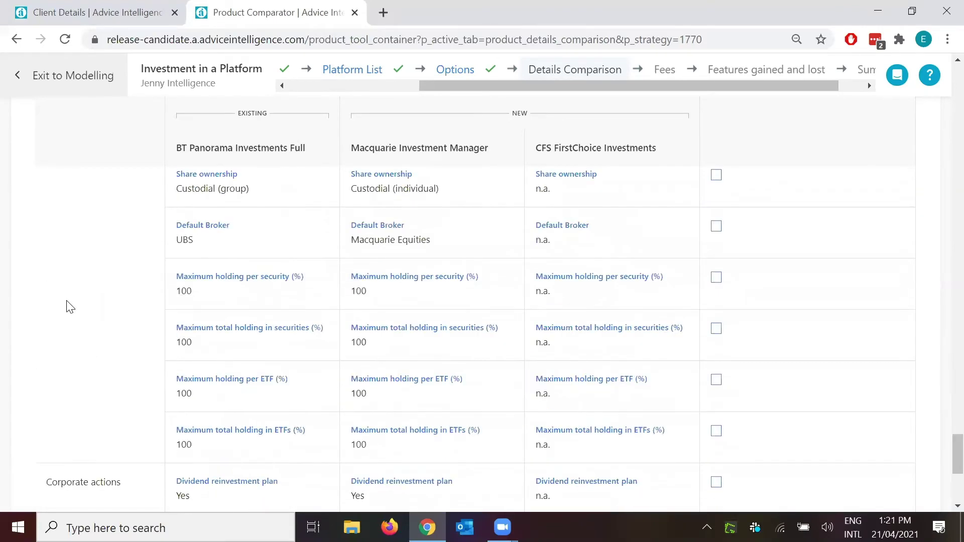
pyautogui.scroll(-6, 70, 307)
pyautogui.scroll(10, 74, 402)
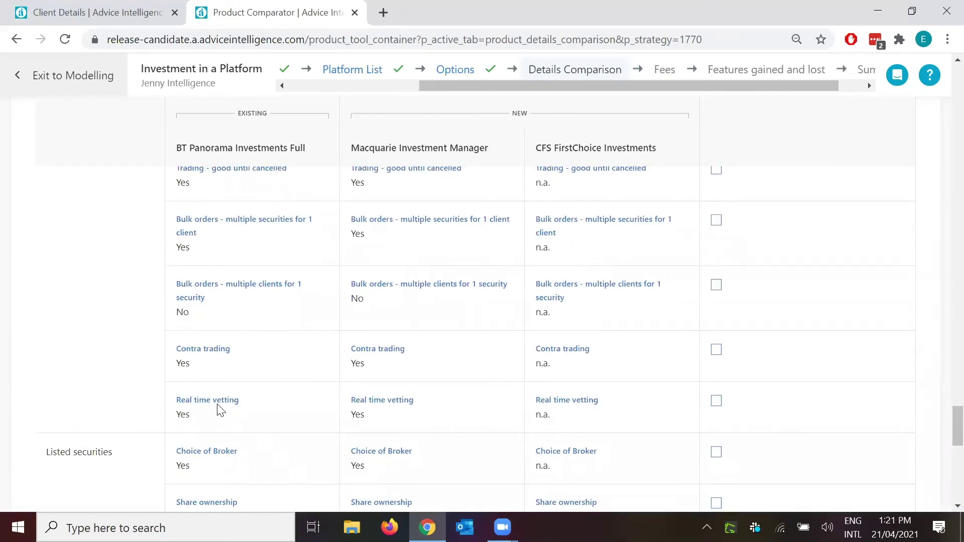
pyautogui.scroll(6, 110, 386)
pyautogui.hotkey('ctrl', 'f')
pyautogui.write('v')
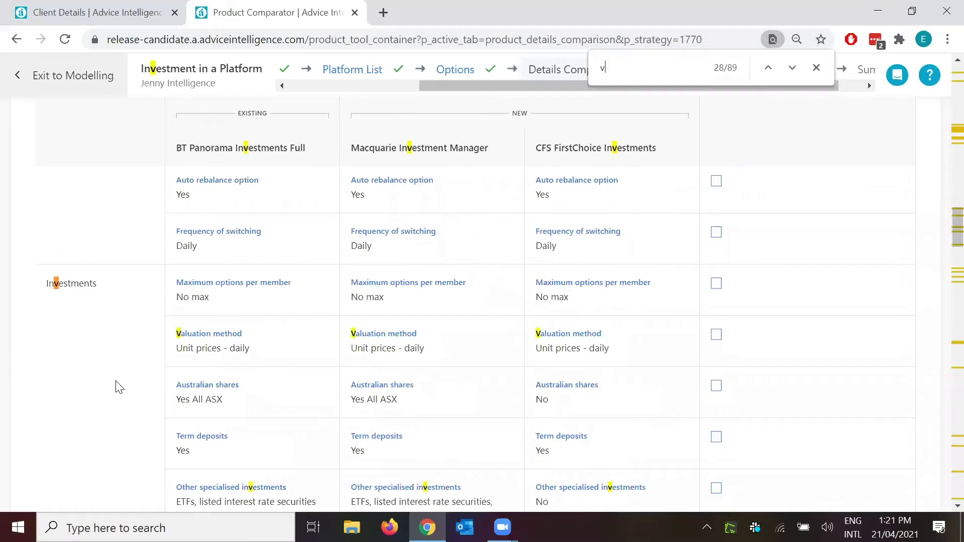
pyautogui.write('etting')
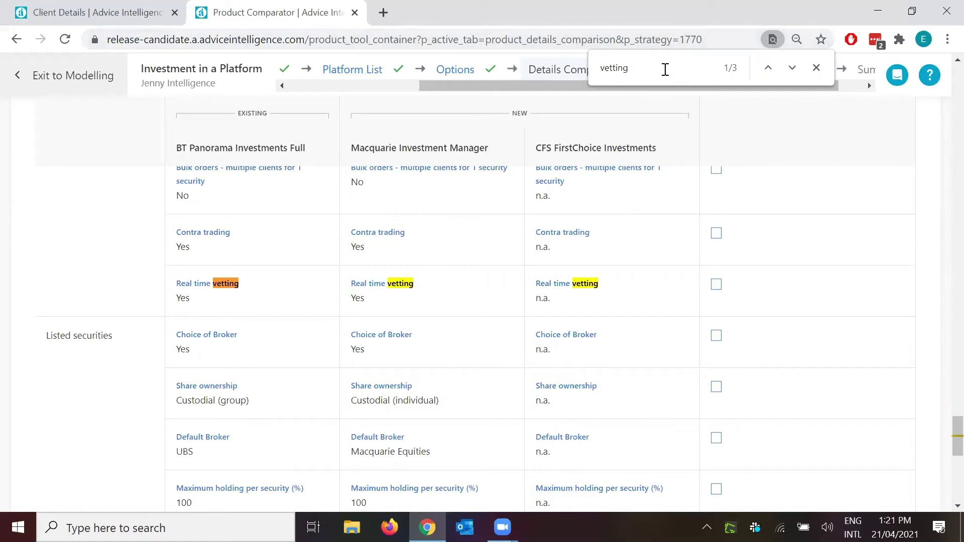
pyautogui.moveTo(573, 247)
pyautogui.mouseDown()
pyautogui.moveTo(615, 151)
pyautogui.moveTo(596, 126)
pyautogui.mouseUp()
pyautogui.moveTo(658, 89); pyautogui.dragTo(672, 109)
pyautogui.moveTo(609, 46)
pyautogui.mouseDown()
pyautogui.moveTo(656, 65)
pyautogui.moveTo(645, 54)
pyautogui.mouseUp()
pyautogui.moveTo(794, 52); pyautogui.dragTo(799, 73)
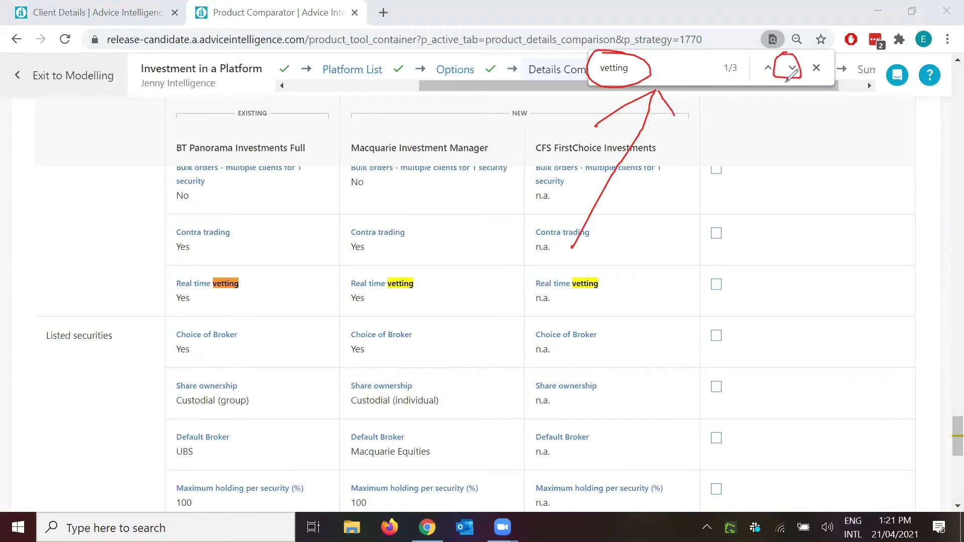
pyautogui.moveTo(284, 262)
pyautogui.mouseDown()
pyautogui.moveTo(713, 318)
pyautogui.moveTo(680, 274)
pyautogui.moveTo(360, 265)
pyautogui.mouseUp()
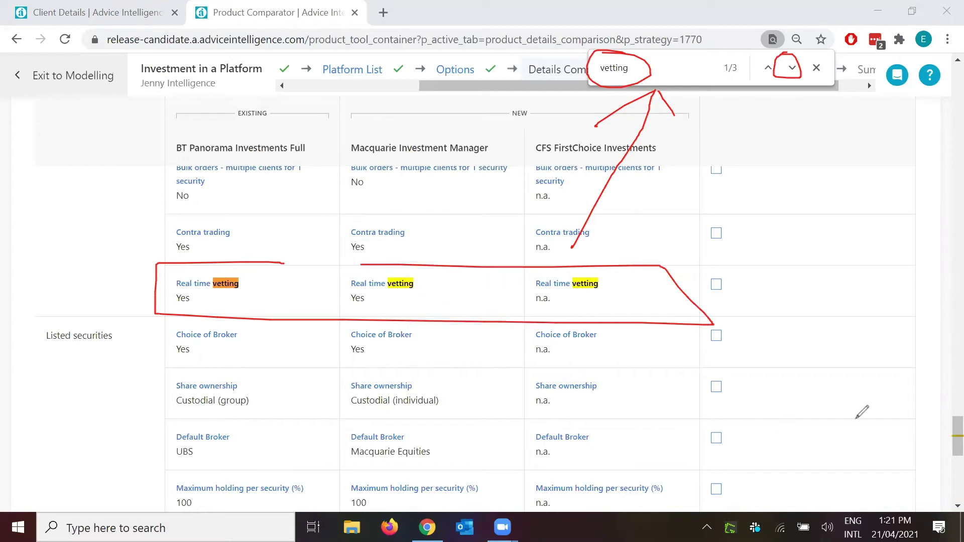
pyautogui.moveTo(713, 324); pyautogui.dragTo(938, 434)
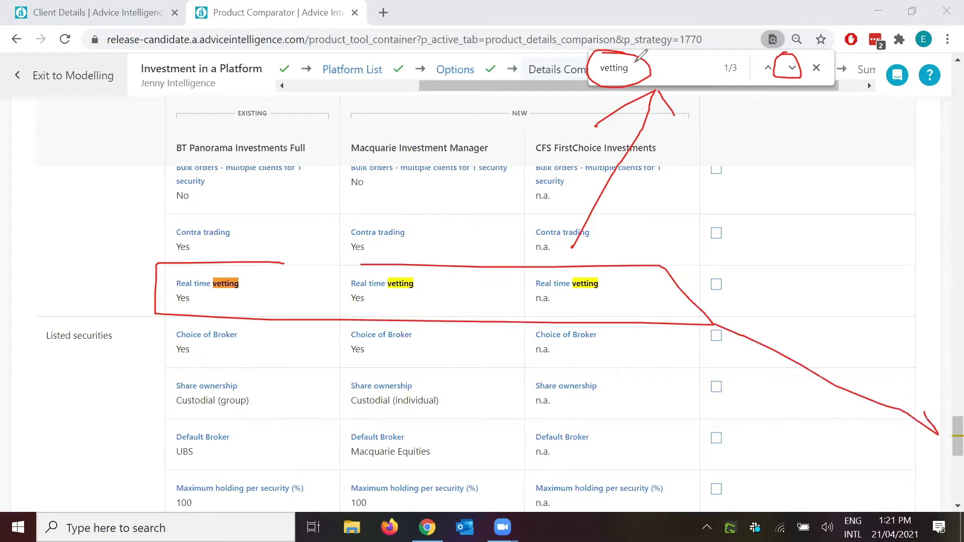
pyautogui.moveTo(875, 441); pyautogui.dragTo(938, 434)
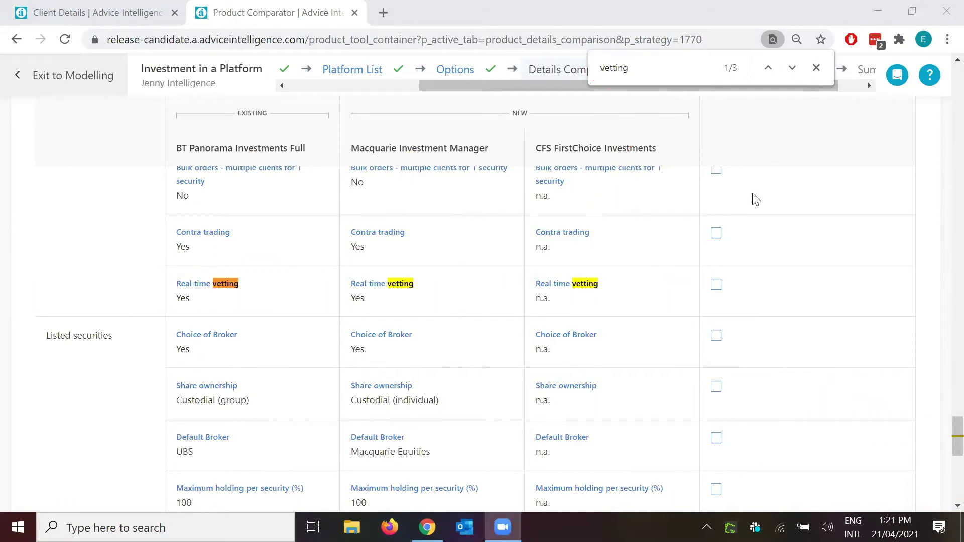
# Close the page search and mark Share ownership, Choice of Broker and Contra trading as important features
pyautogui.press('Escape')
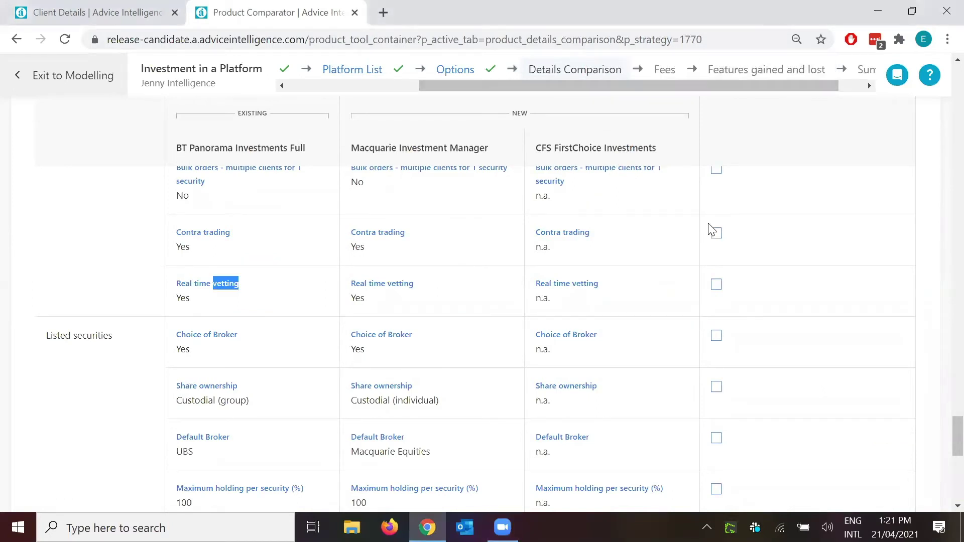
pyautogui.scroll(-10, 440, 306)
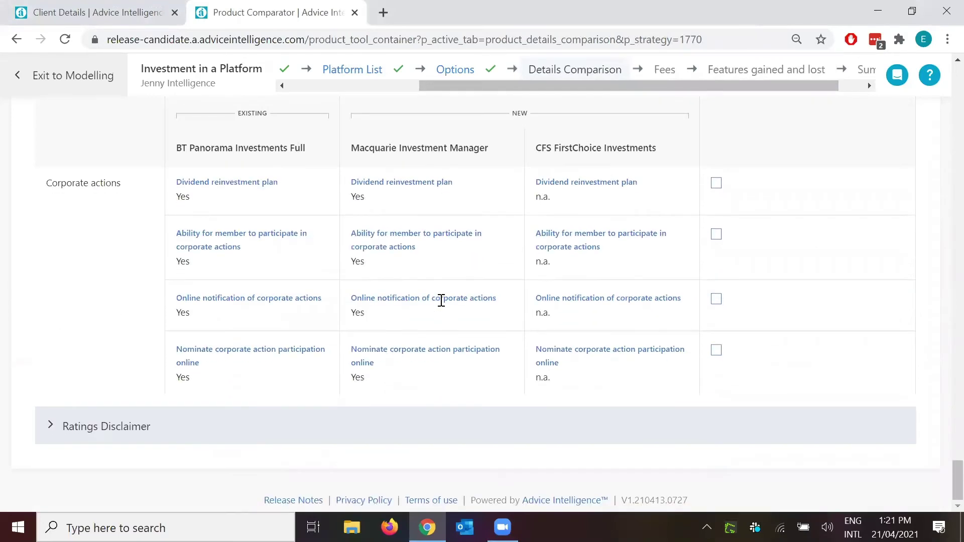
pyautogui.scroll(15, 442, 302)
pyautogui.scroll(-8, 465, 307)
pyautogui.click(716, 252)
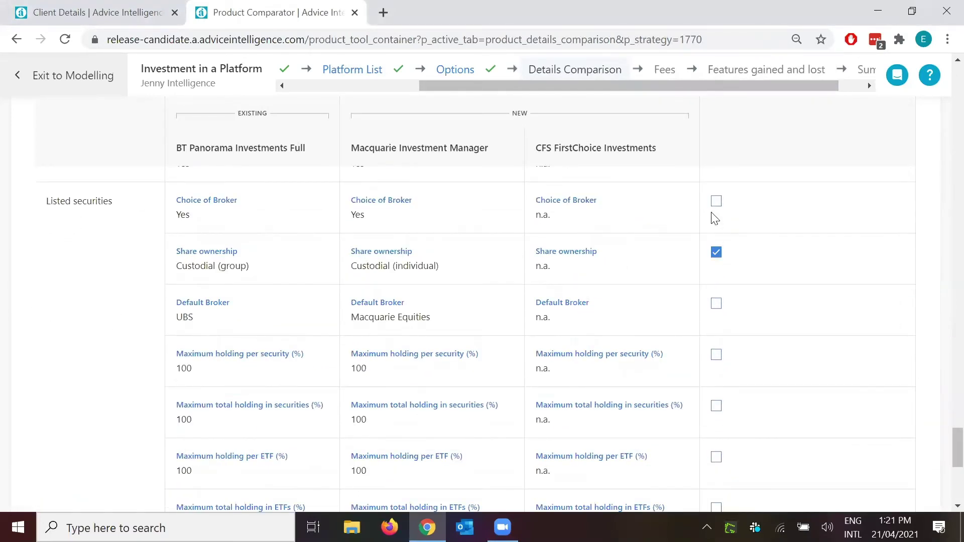
pyautogui.click(717, 201)
pyautogui.scroll(2, 718, 261)
pyautogui.click(716, 224)
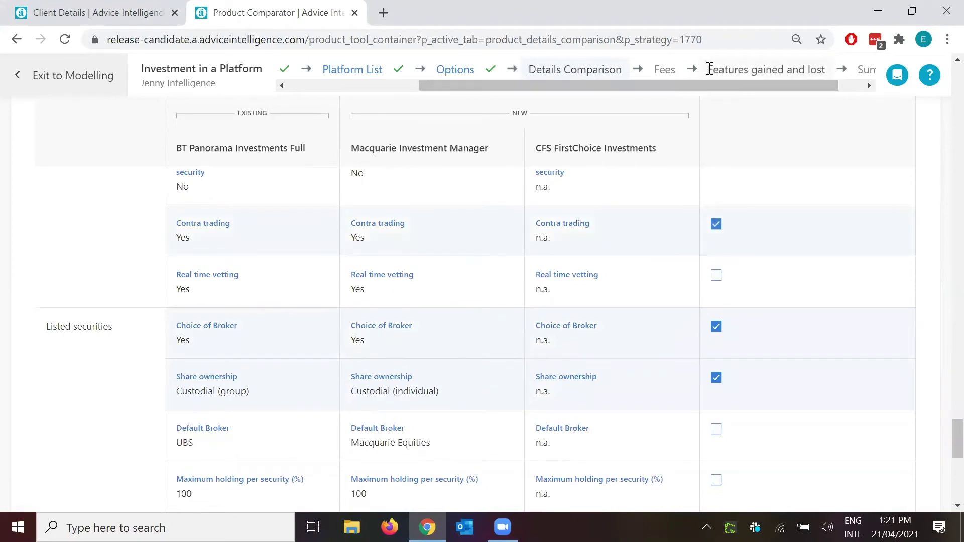
pyautogui.moveTo(707, 69); pyautogui.dragTo(836, 72)
pyautogui.scroll(-20, 302, 248)
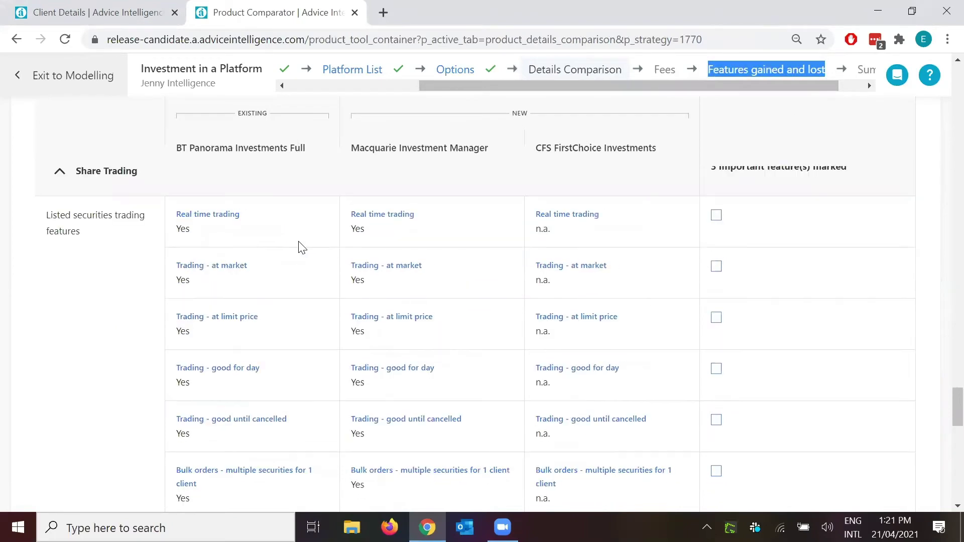
# Open the Like For Like $ comparison and show the fees details for its scenarios
pyautogui.scroll(20, 299, 260)
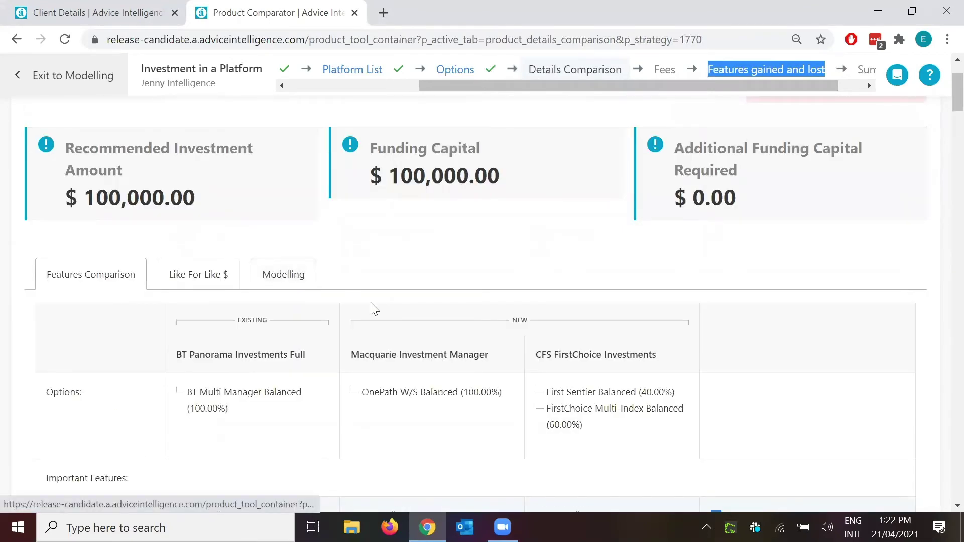
pyautogui.click(343, 246)
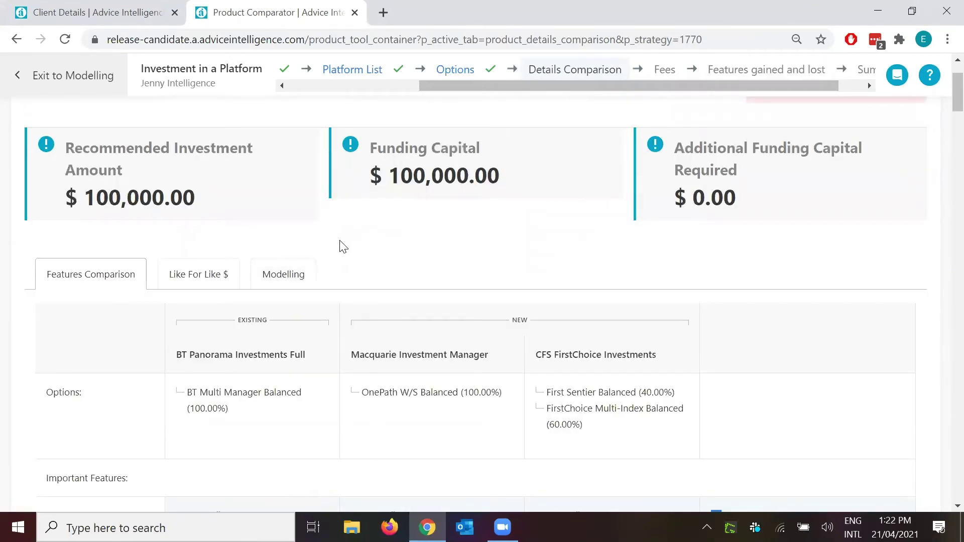
pyautogui.click(195, 279)
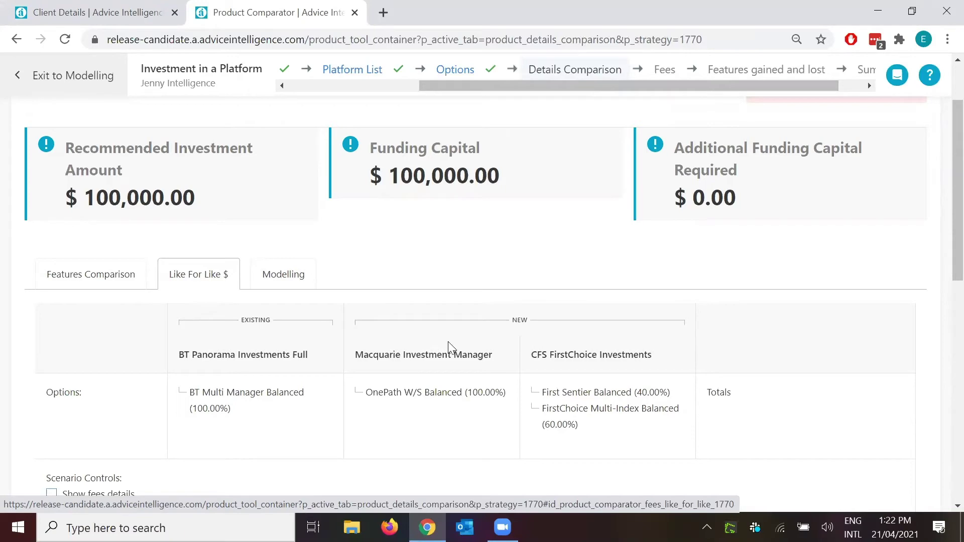
pyautogui.scroll(-4, 449, 341)
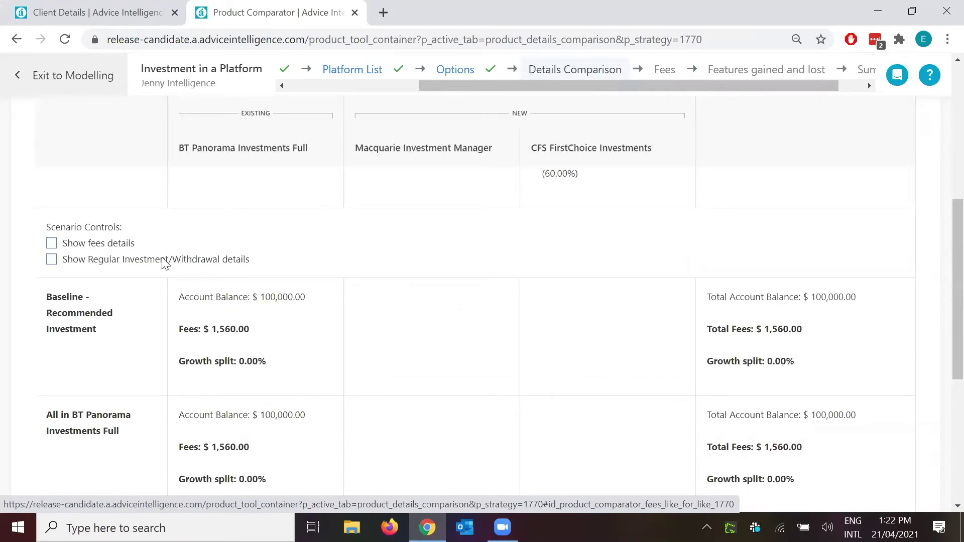
pyautogui.click(92, 248)
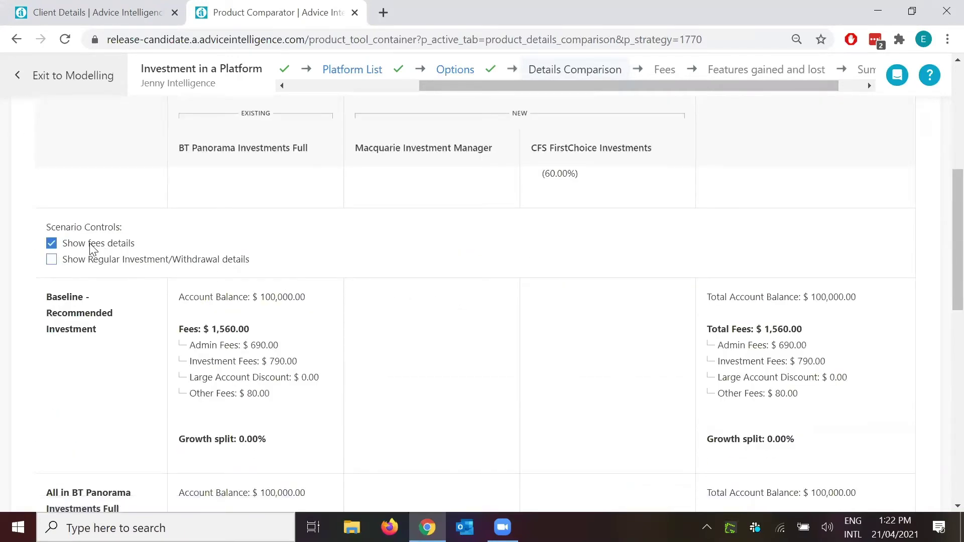
pyautogui.moveTo(703, 327); pyautogui.dragTo(815, 396)
pyautogui.click(778, 360)
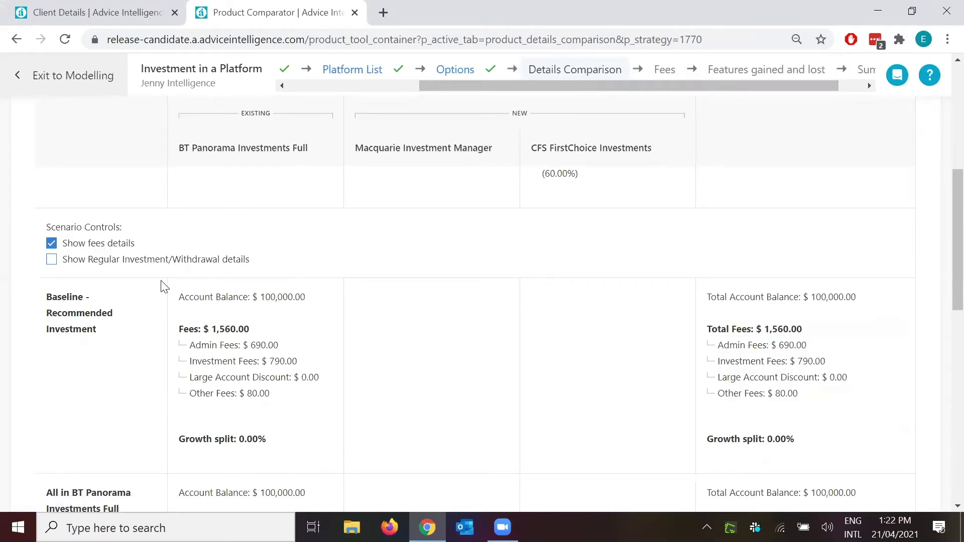
# Show the Regular Investment/Withdrawal details in the Like For Like $ comparison, and hide them again
pyautogui.click(107, 263)
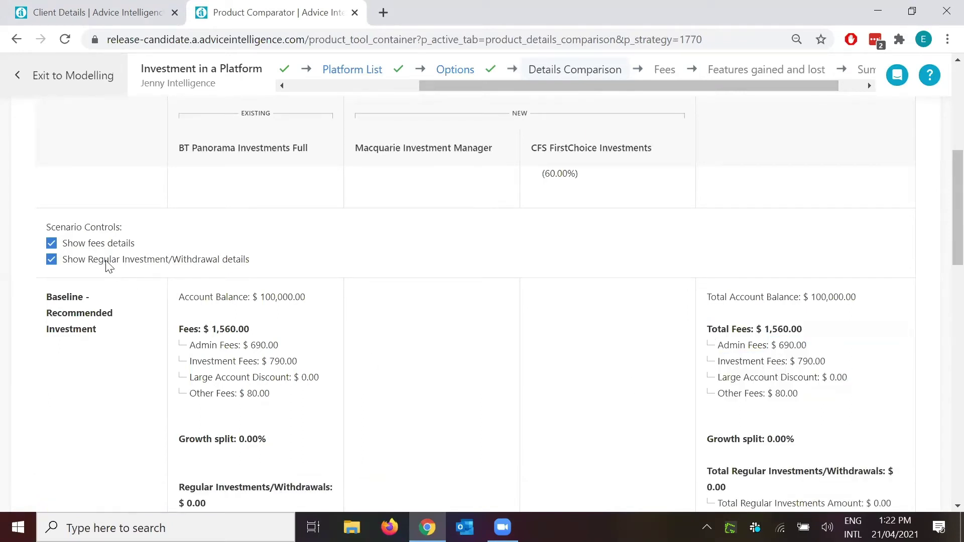
pyautogui.click(107, 266)
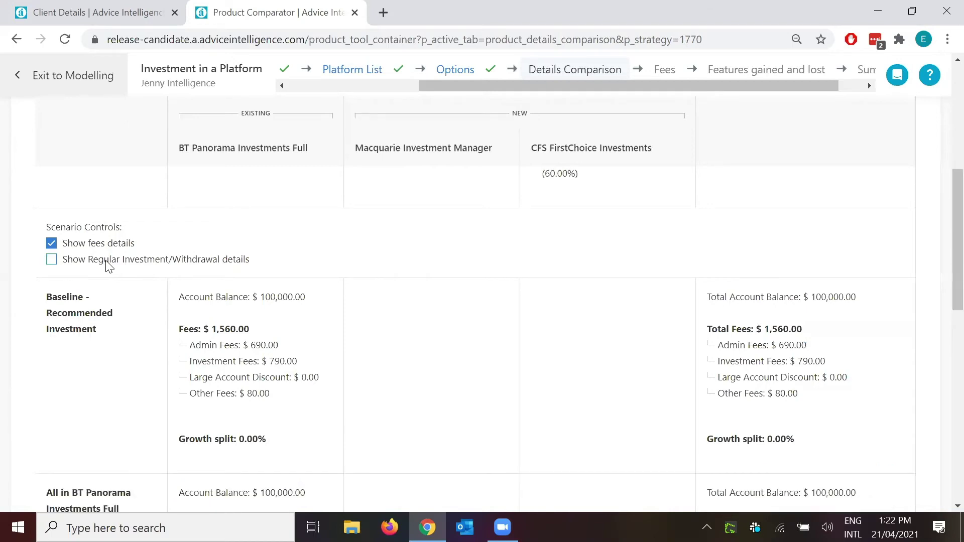
# Examine the Baseline - Recommended Investment scenario and check its account balance against the recommended investment amount
pyautogui.scroll(2, 108, 265)
pyautogui.scroll(-5, 113, 267)
pyautogui.scroll(1, 81, 237)
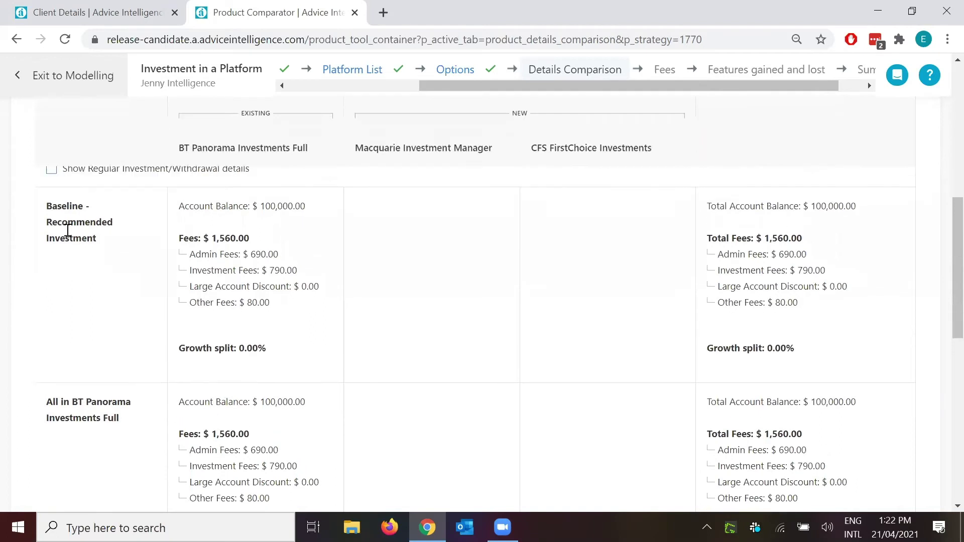
pyautogui.moveTo(48, 218); pyautogui.dragTo(104, 254)
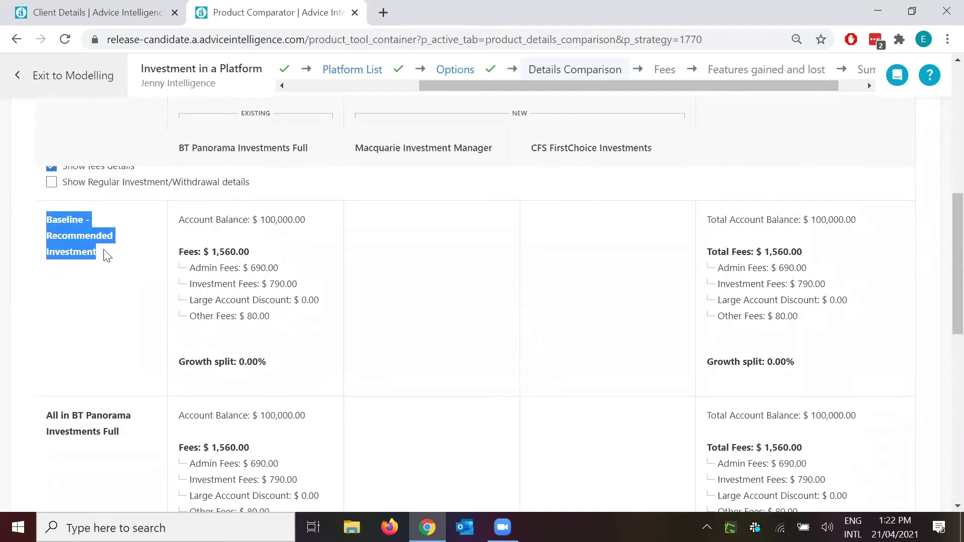
pyautogui.click(180, 222)
pyautogui.moveTo(181, 222); pyautogui.dragTo(307, 224)
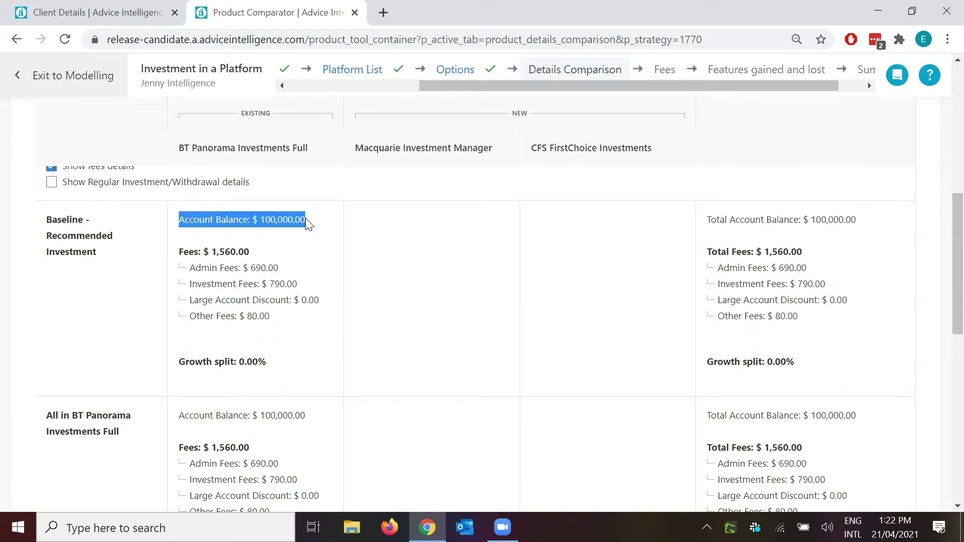
pyautogui.click(307, 224)
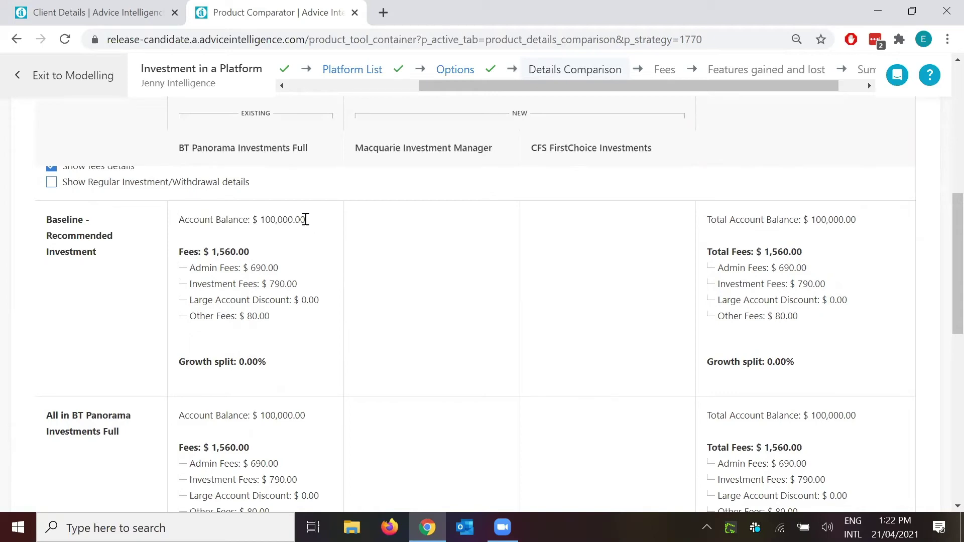
pyautogui.moveTo(306, 220); pyautogui.dragTo(259, 220)
pyautogui.scroll(7, 251, 241)
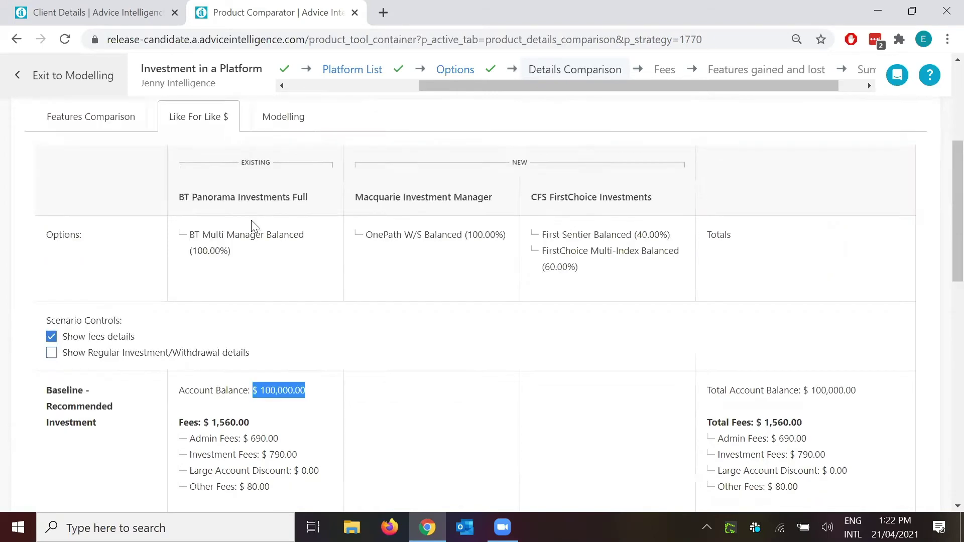
pyautogui.tripleClick(298, 280)
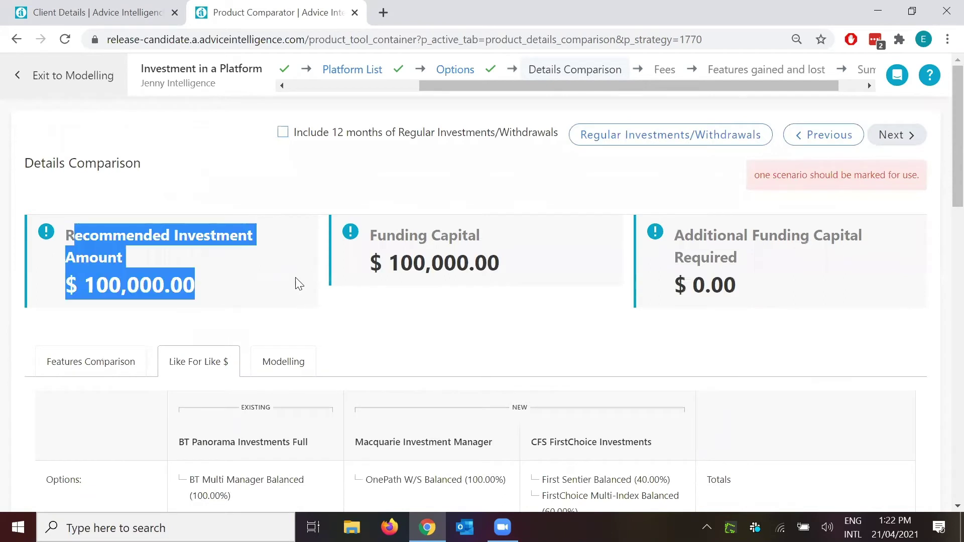
pyautogui.click(247, 354)
pyautogui.scroll(-2, 248, 354)
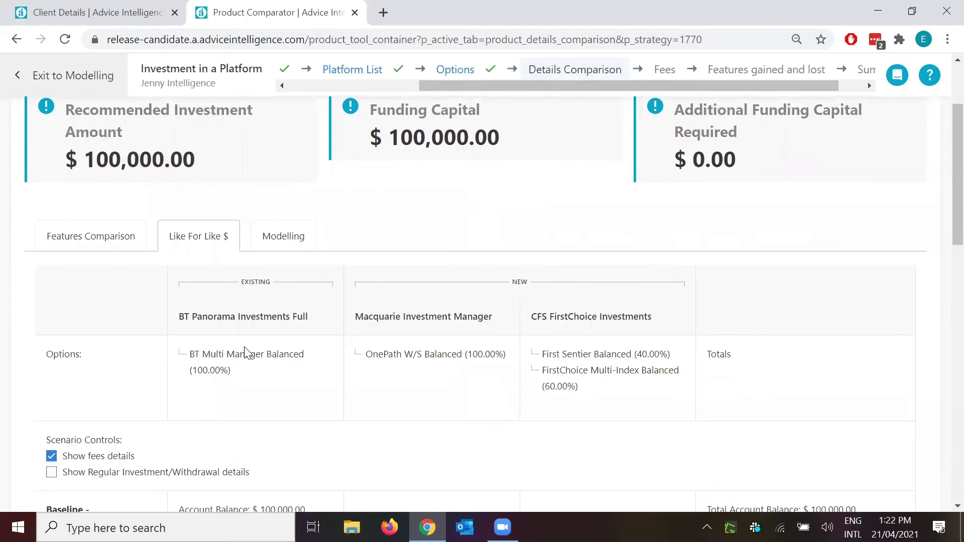
pyautogui.scroll(-3, 247, 353)
pyautogui.scroll(-2, 247, 354)
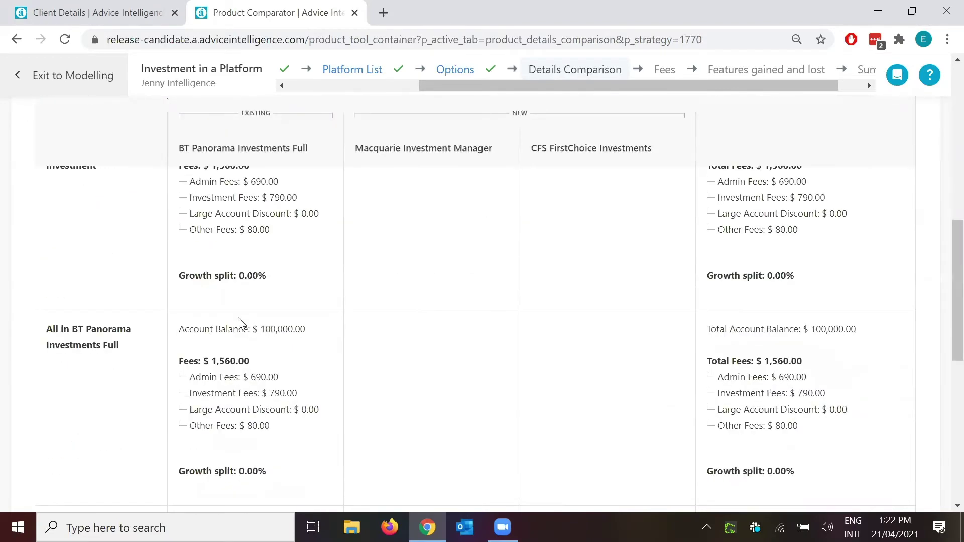
# Compare the fees of the All in BT Panorama Investments Full scenario with the baseline scenario
pyautogui.scroll(2, 236, 323)
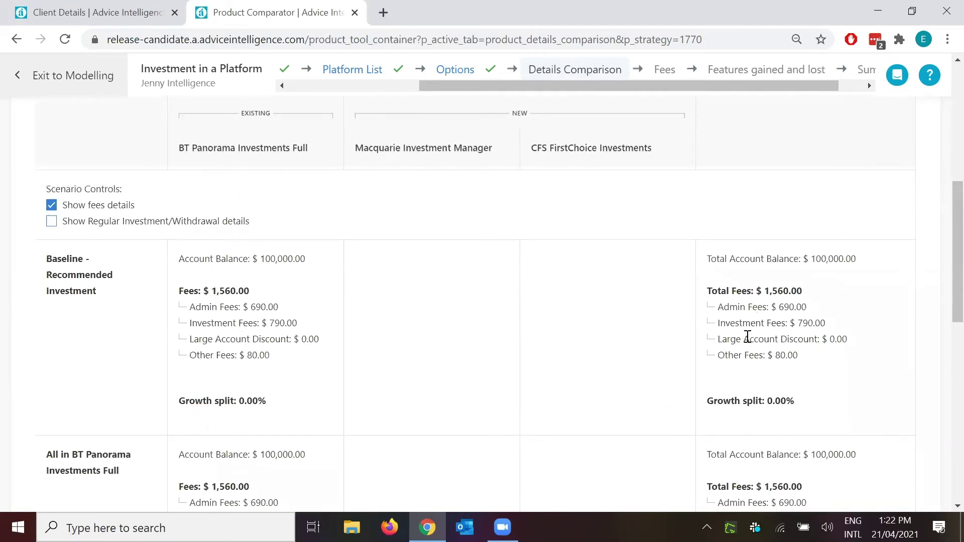
pyautogui.scroll(-3, 399, 343)
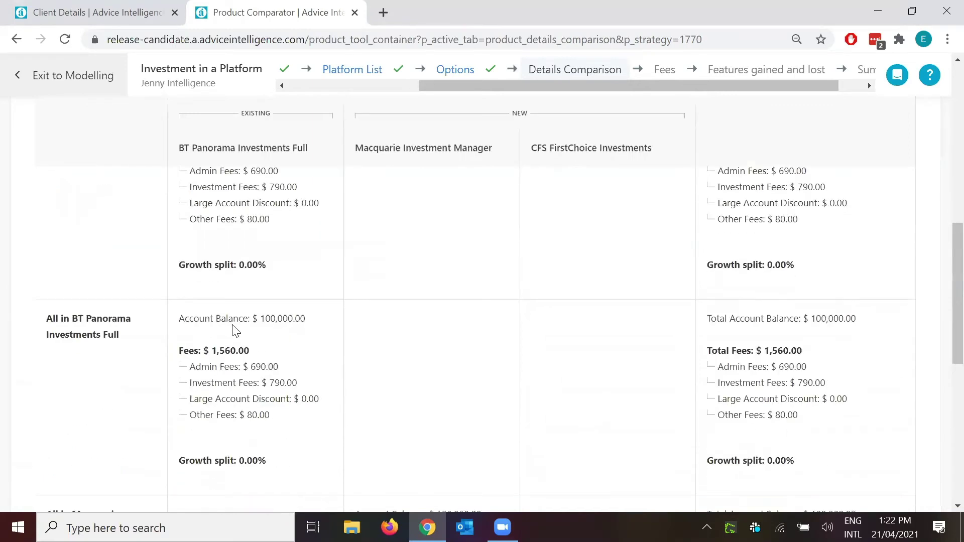
pyautogui.scroll(-2, 192, 269)
pyautogui.moveTo(48, 206); pyautogui.dragTo(146, 219)
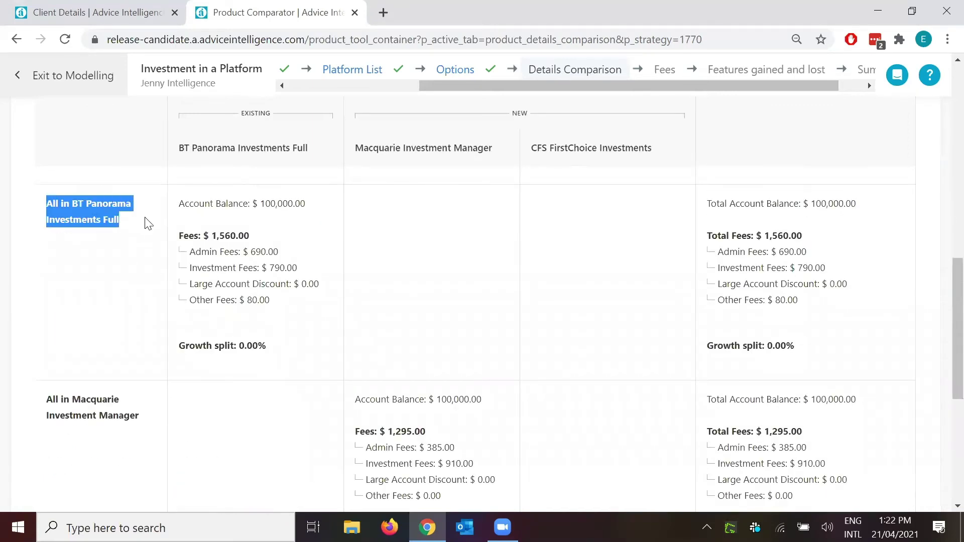
pyautogui.scroll(5, 97, 222)
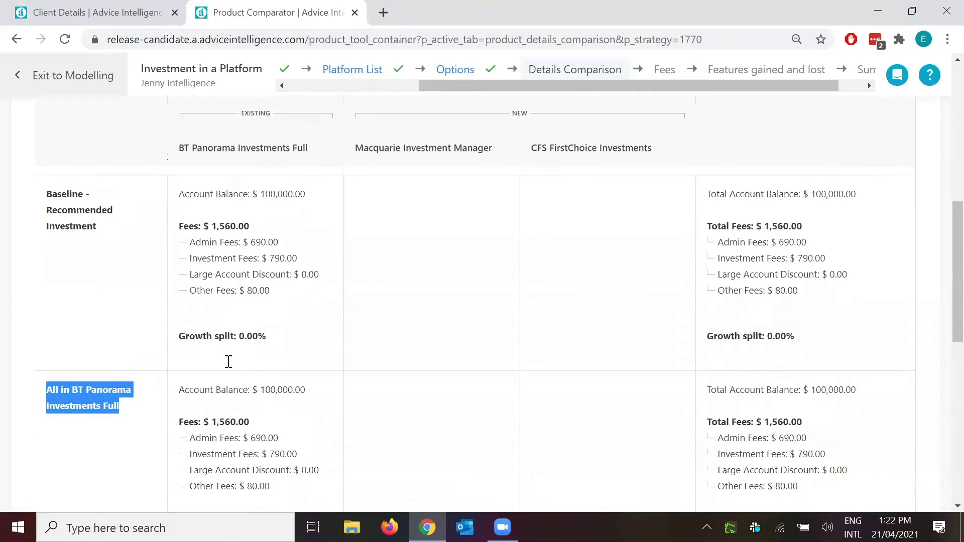
pyautogui.scroll(-7, 227, 326)
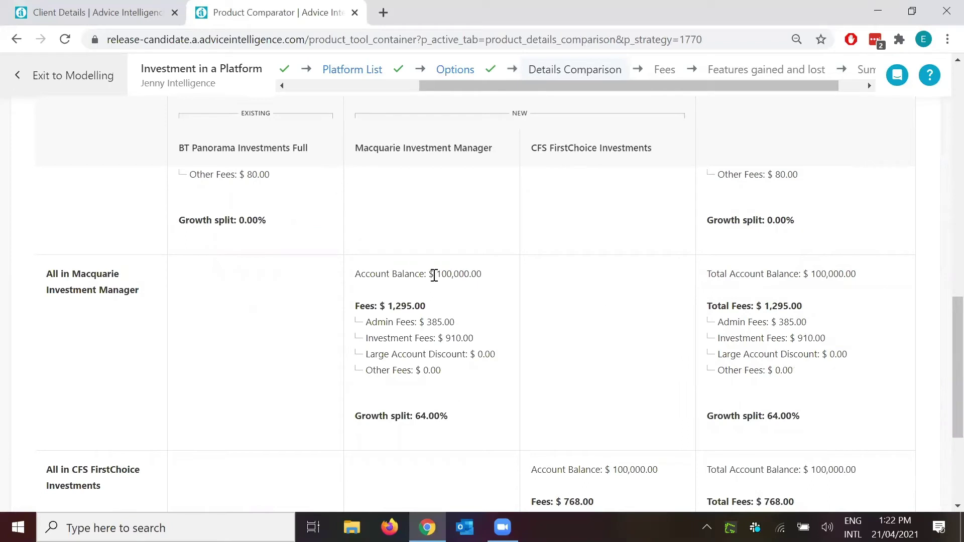
# Review the account balance, fees and growth split of the all-in Macquarie Investment Manager and CFS FirstChoice Investments scenarios
pyautogui.moveTo(435, 273); pyautogui.dragTo(494, 276)
pyautogui.moveTo(387, 306); pyautogui.dragTo(428, 308)
pyautogui.click(428, 306)
pyautogui.scroll(-2, 442, 322)
pyautogui.scroll(2, 441, 327)
pyautogui.moveTo(448, 417); pyautogui.dragTo(379, 415)
pyautogui.click(378, 415)
pyautogui.scroll(-3, 402, 340)
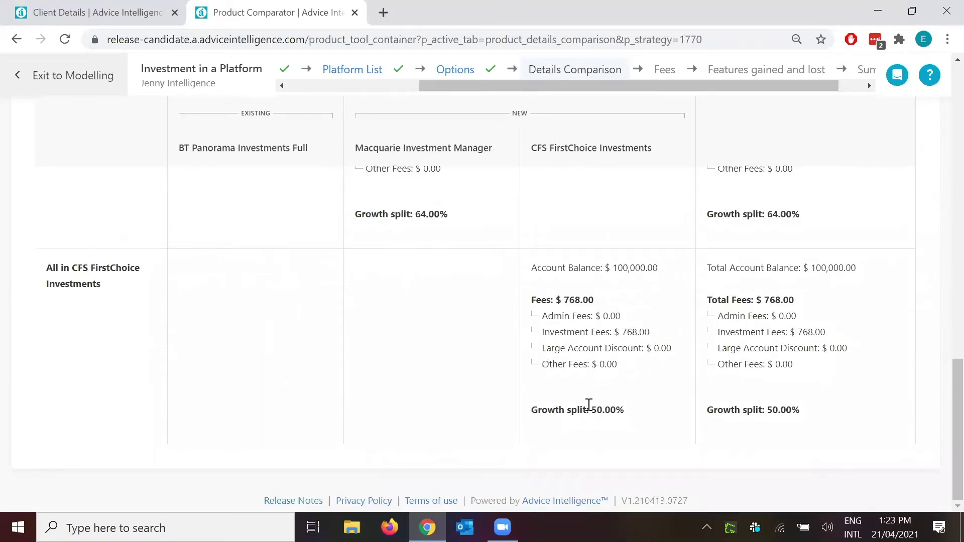
pyautogui.moveTo(588, 410); pyautogui.dragTo(642, 416)
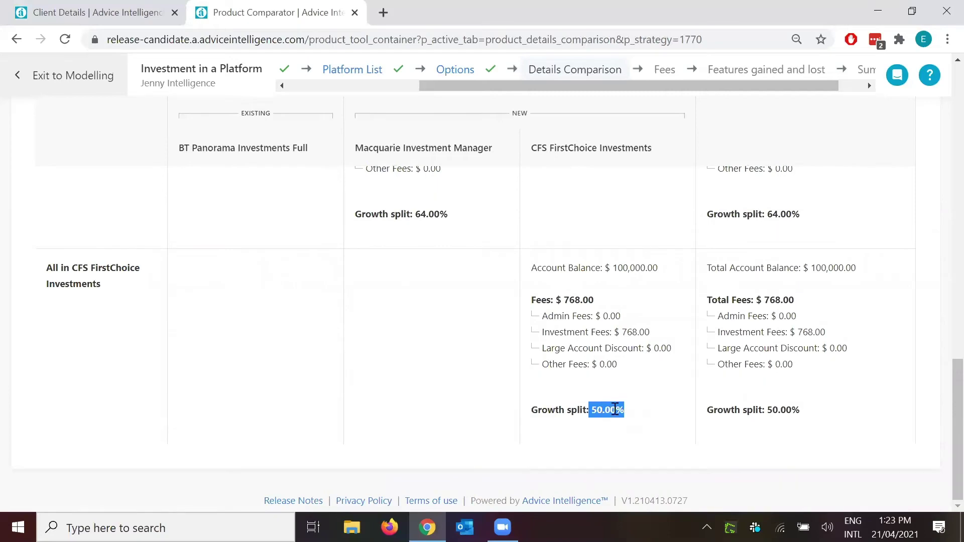
pyautogui.click(623, 409)
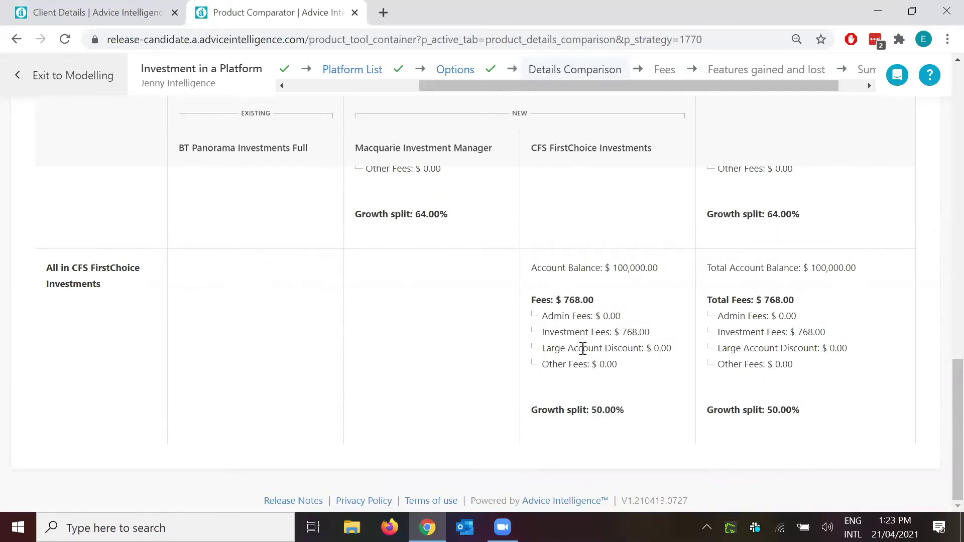
# Open the Modelling comparison and look over the balance and allocation fields of Scenario 1
pyautogui.scroll(15, 582, 348)
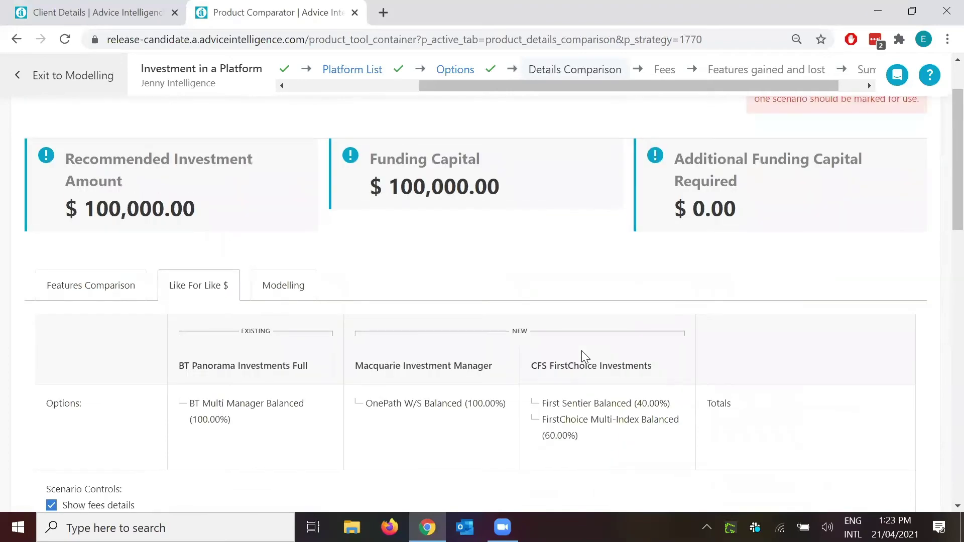
pyautogui.click(280, 289)
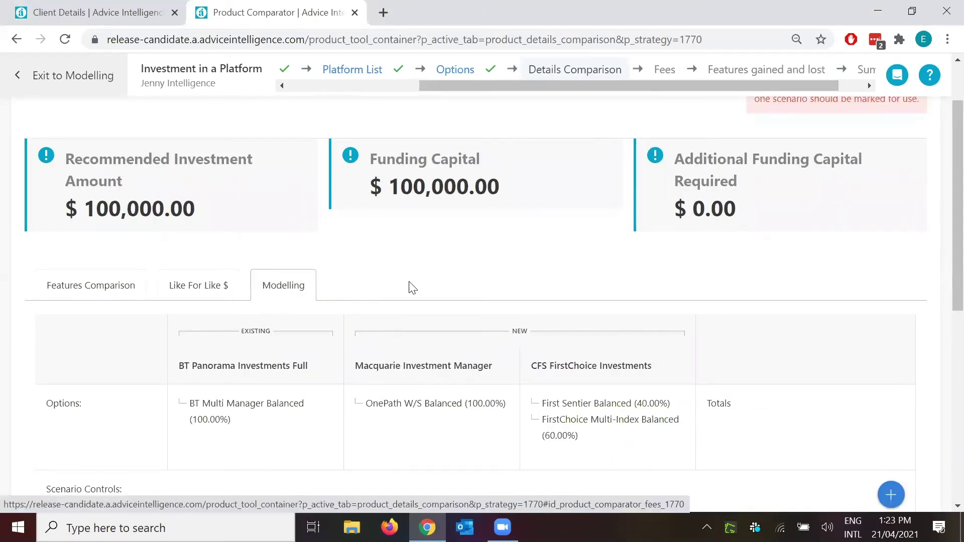
pyautogui.scroll(-3, 412, 287)
pyautogui.scroll(-3, 410, 286)
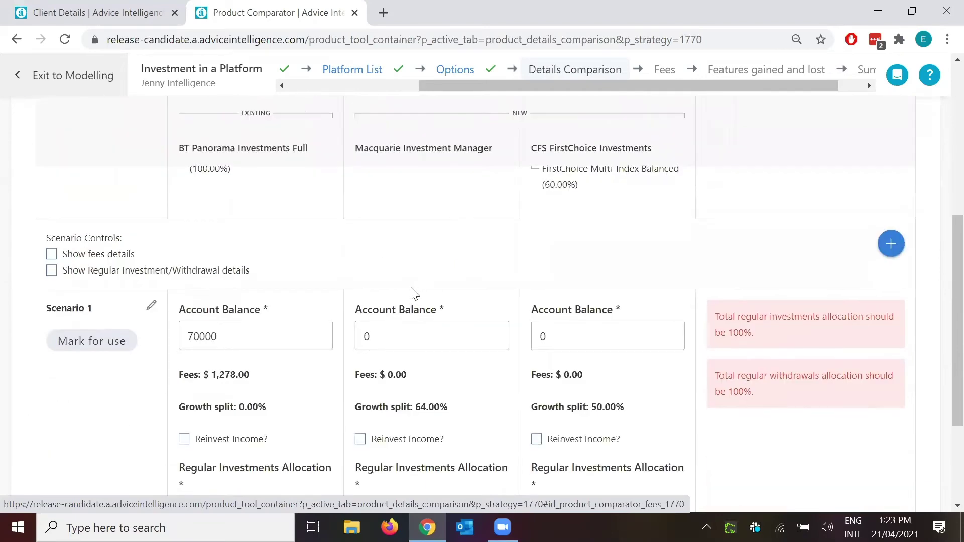
pyautogui.scroll(-3, 413, 292)
pyautogui.scroll(3, 411, 294)
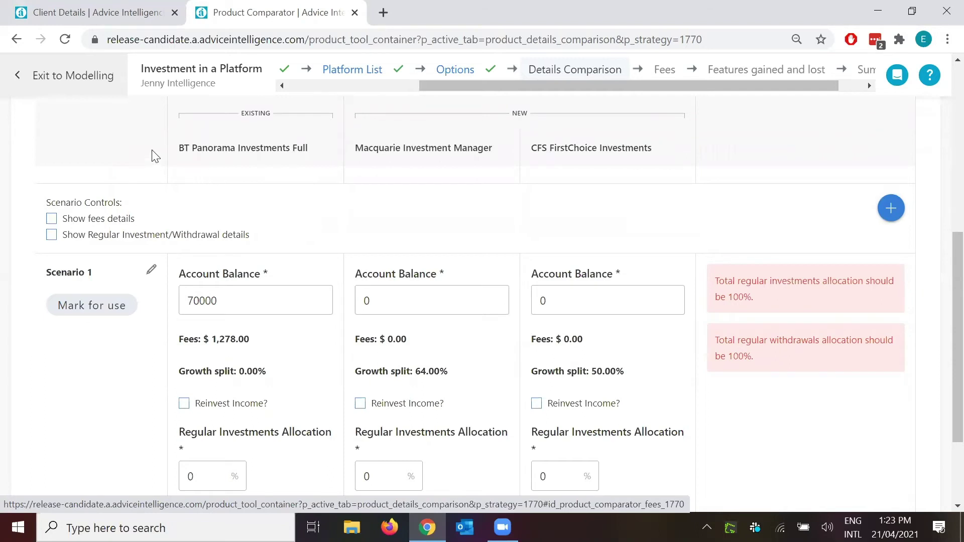
# Set the BT Panorama Investments Full account balance in Scenario 1 to 0
pyautogui.moveTo(179, 149); pyautogui.dragTo(308, 148)
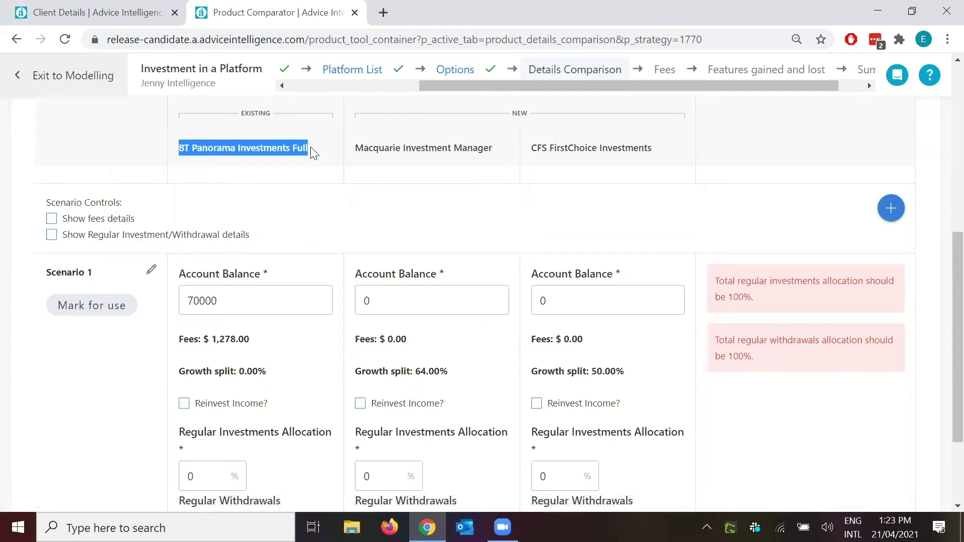
pyautogui.click(234, 300)
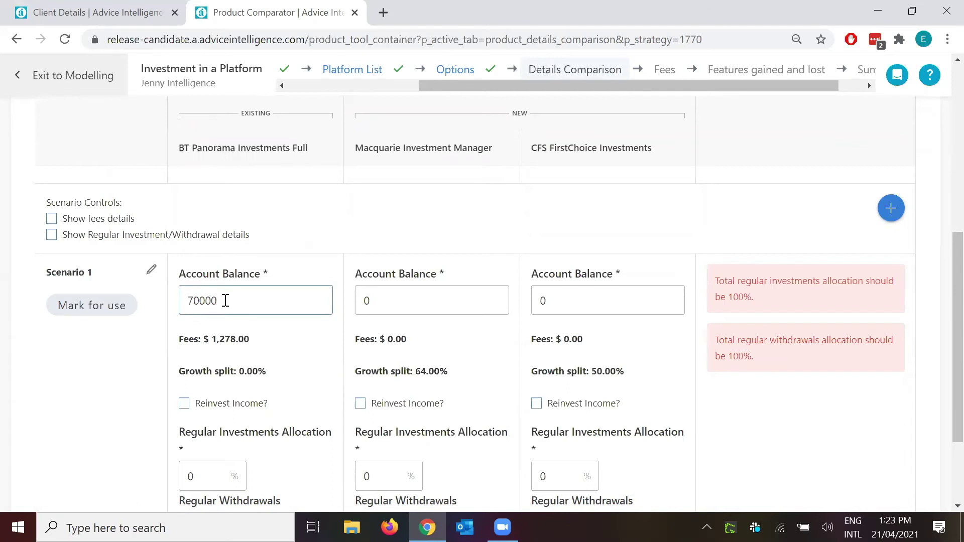
pyautogui.moveTo(227, 301); pyautogui.dragTo(187, 300)
pyautogui.write('0')
pyautogui.click(564, 307)
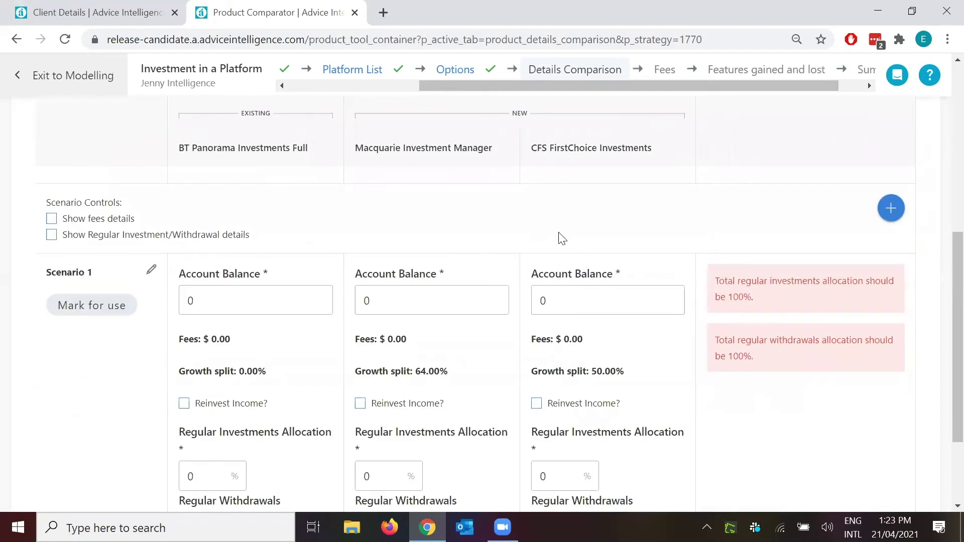
# Set the CFS FirstChoice Investments account balance in Scenario 1 to 100000
pyautogui.click(556, 297)
pyautogui.scroll(-1, 528, 312)
pyautogui.scroll(1, 528, 311)
pyautogui.write('100000')
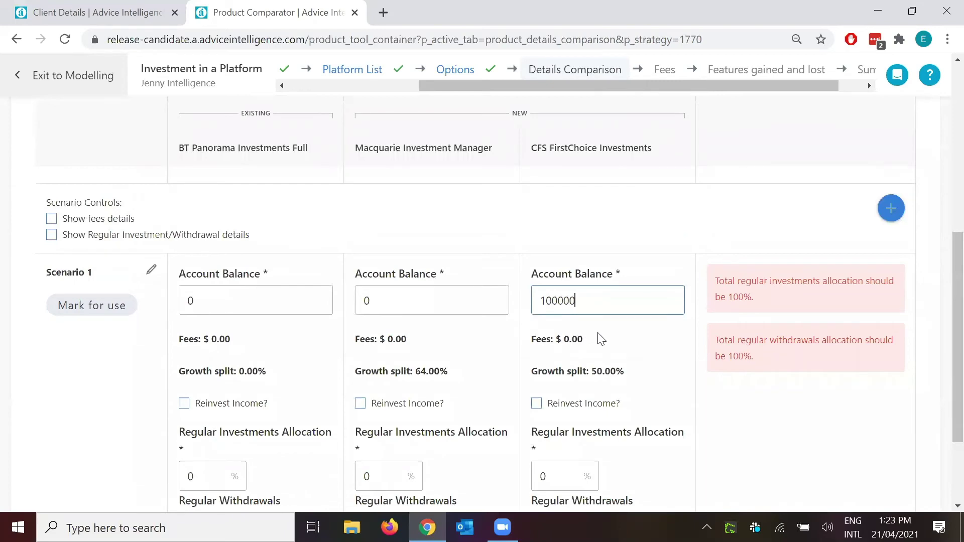
pyautogui.click(639, 340)
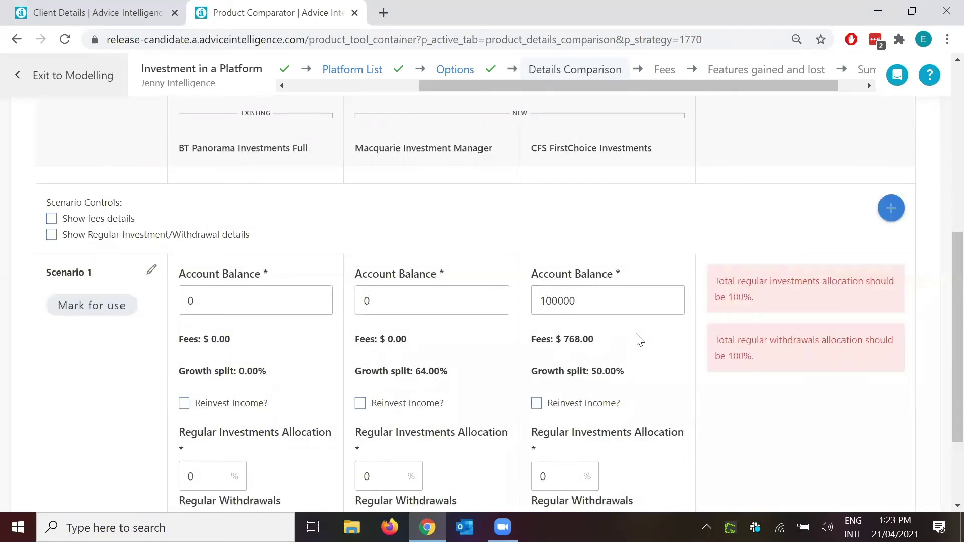
# Set both the regular investments and regular withdrawals allocations of CFS FirstChoice Investments in Scenario 1 to 100%
pyautogui.scroll(-3, 638, 339)
pyautogui.moveTo(564, 351); pyautogui.dragTo(528, 357)
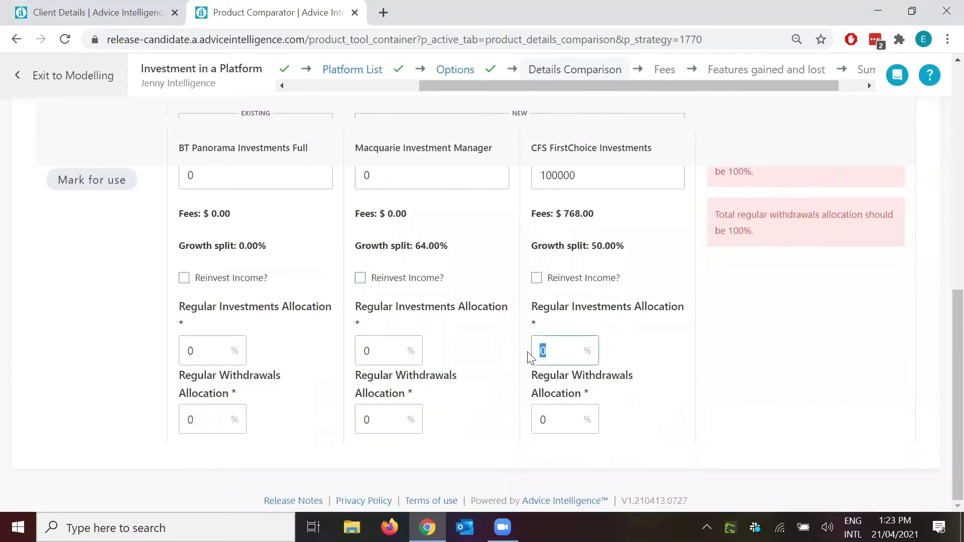
pyautogui.write('1000')
pyautogui.click(566, 420)
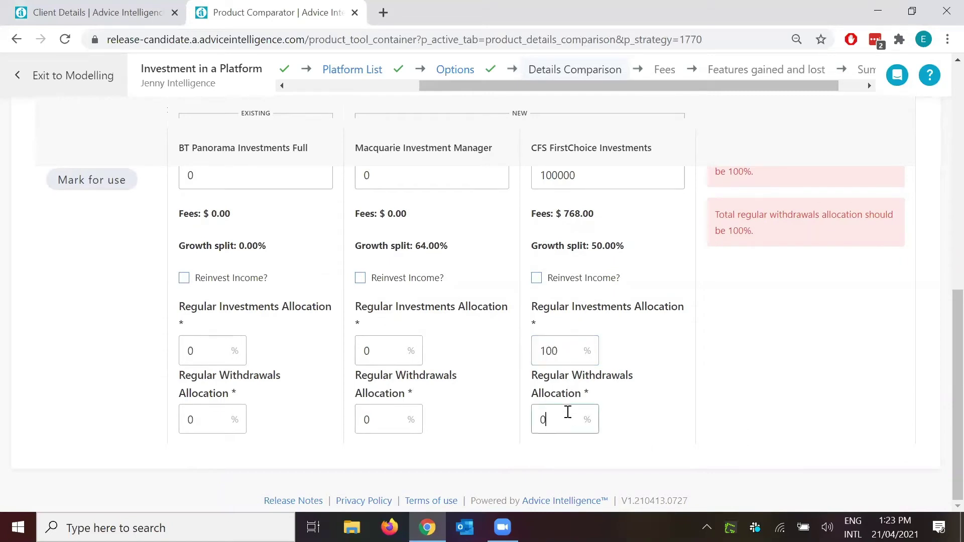
pyautogui.moveTo(557, 420); pyautogui.dragTo(514, 430)
pyautogui.write('1')
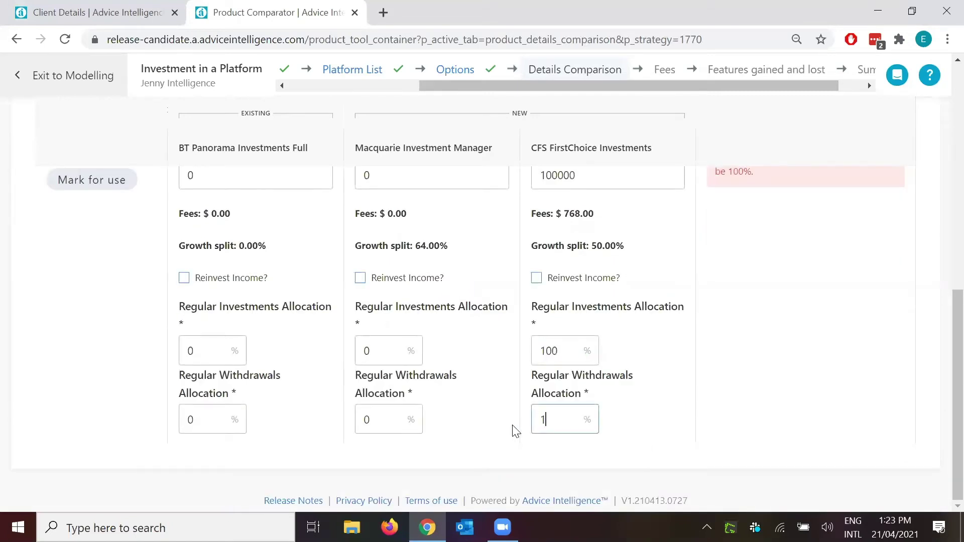
pyautogui.write('000')
pyautogui.press('BackSpace')
pyautogui.click(747, 409)
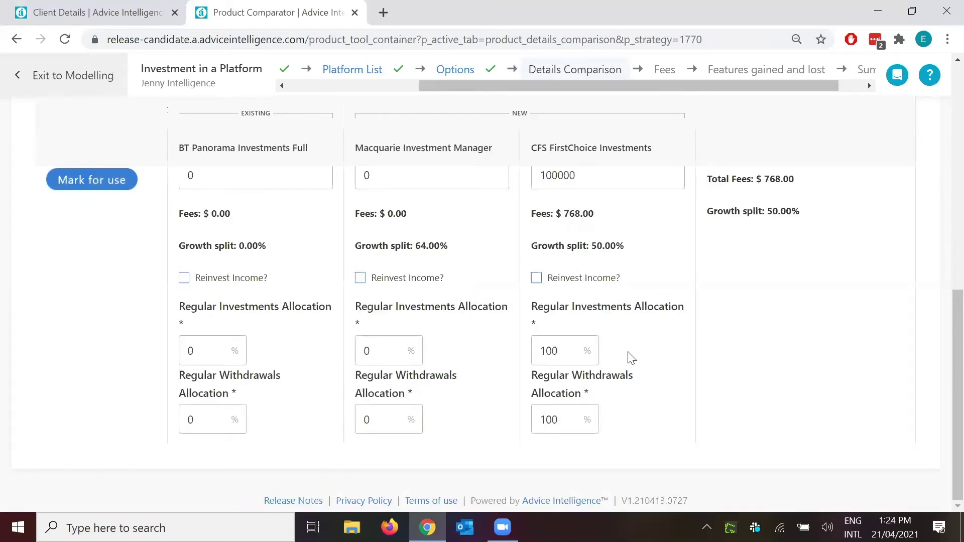
# Check Scenario 1's reinvest income option and totals, and mark the scenario for use
pyautogui.scroll(2, 623, 357)
pyautogui.moveTo(547, 405); pyautogui.dragTo(624, 407)
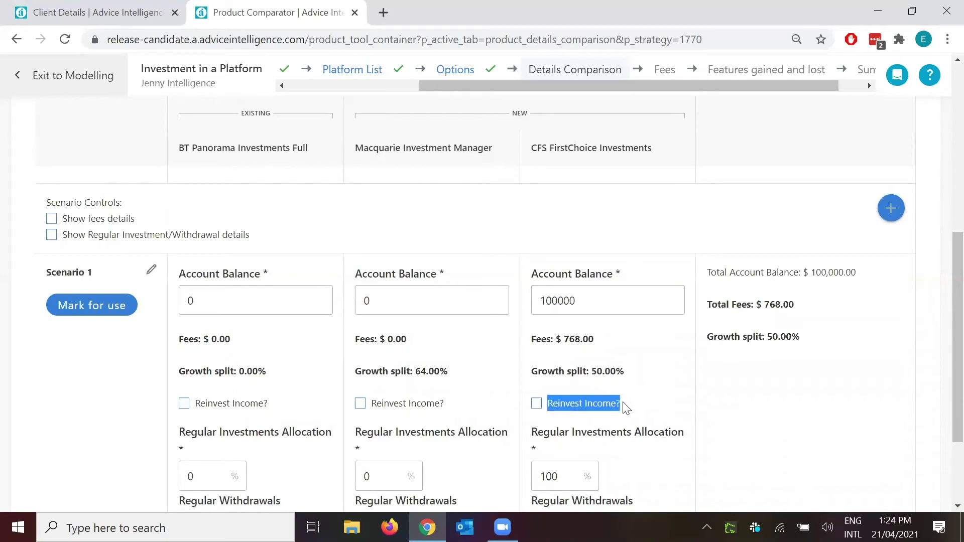
pyautogui.click(729, 409)
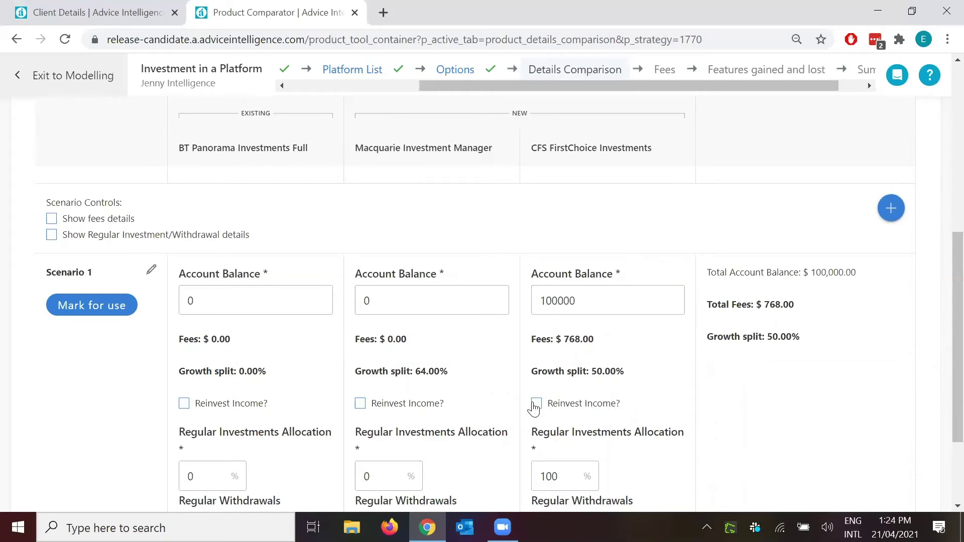
pyautogui.scroll(2, 703, 401)
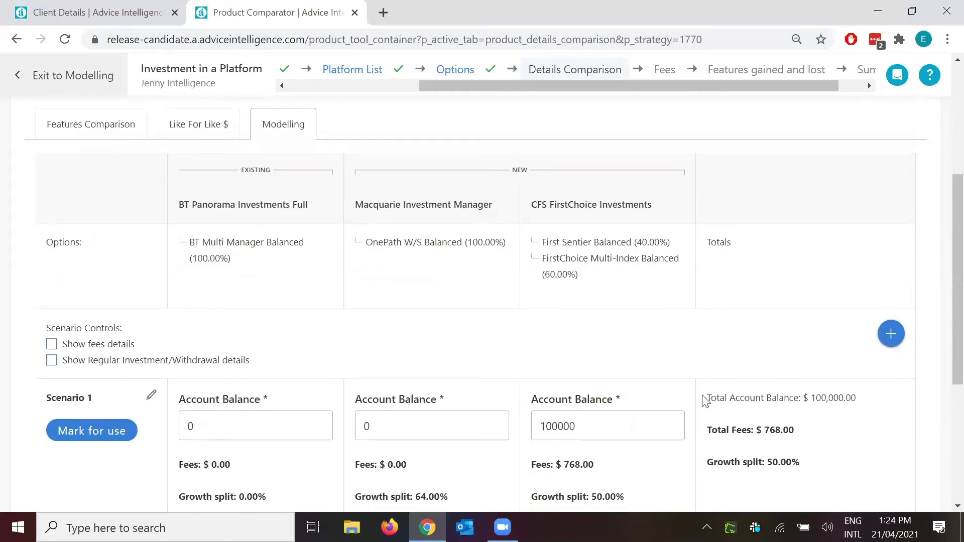
pyautogui.scroll(2, 706, 400)
pyautogui.scroll(-4, 706, 401)
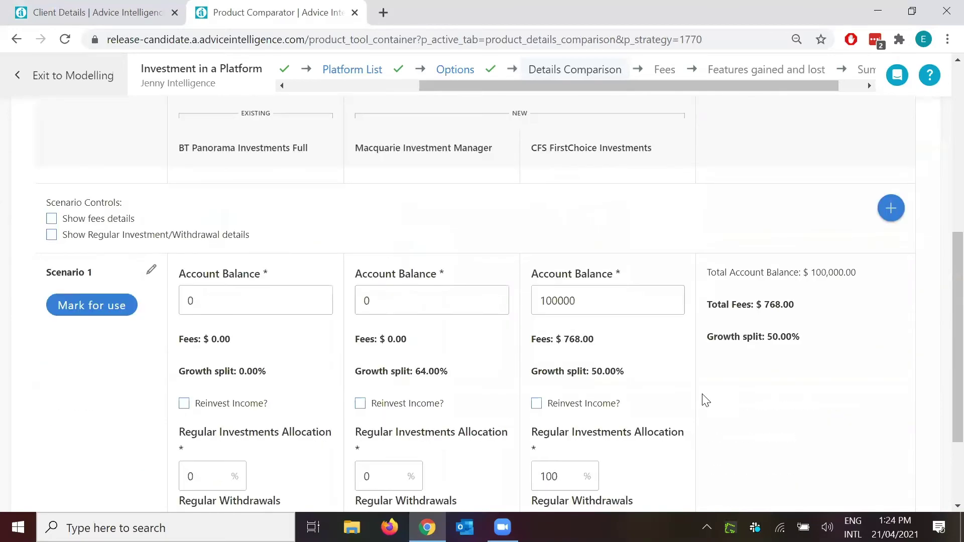
pyautogui.scroll(-2, 702, 389)
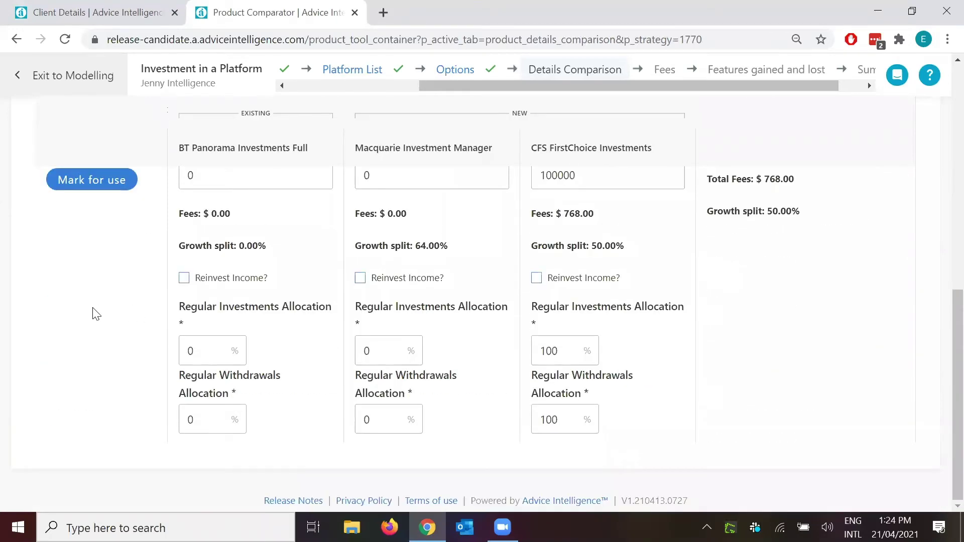
pyautogui.scroll(2, 311, 322)
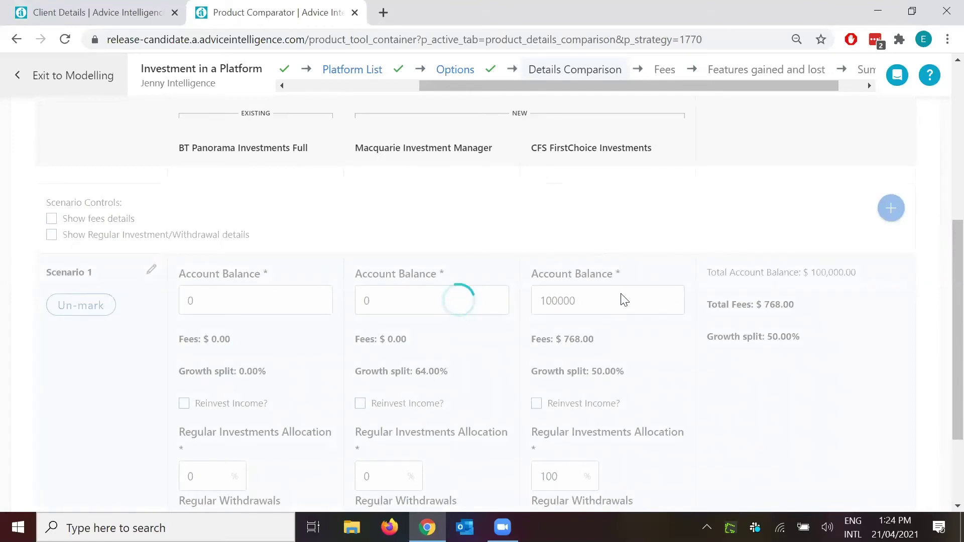
pyautogui.moveTo(713, 84); pyautogui.dragTo(838, 65)
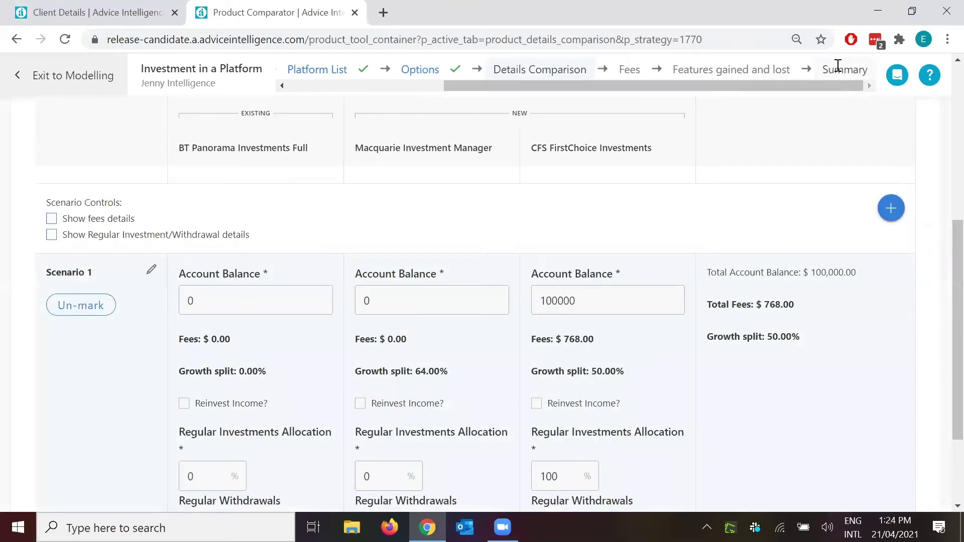
# Review the recommended investment amount, funding capital and additional funding capital required in relation to the existing BT Panorama platform
pyautogui.scroll(5, 593, 278)
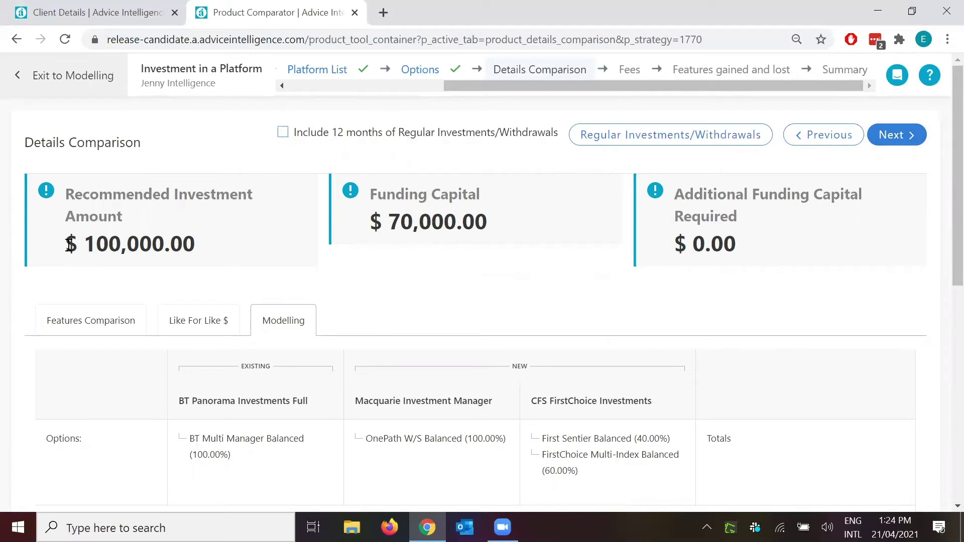
pyautogui.moveTo(70, 244); pyautogui.dragTo(213, 251)
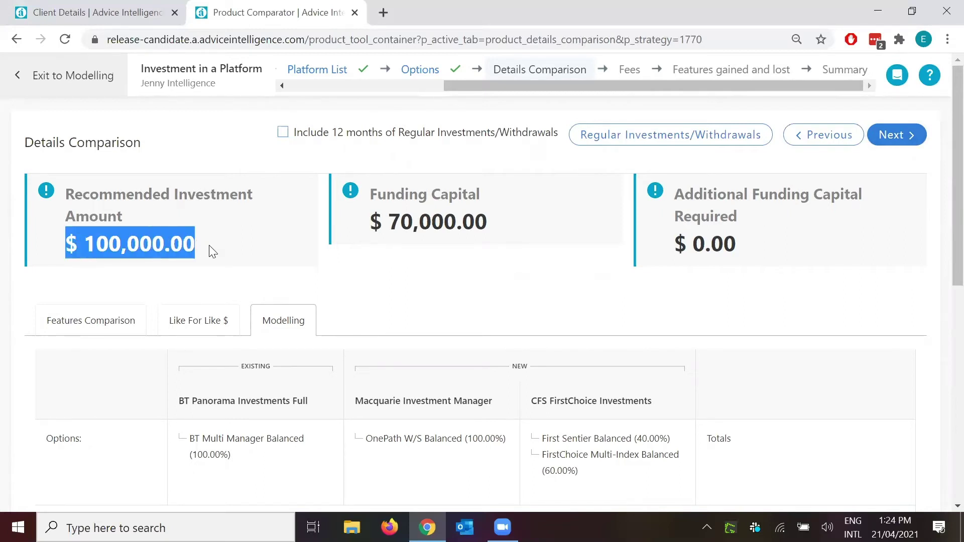
pyautogui.scroll(-3, 213, 251)
pyautogui.moveTo(179, 276); pyautogui.dragTo(310, 277)
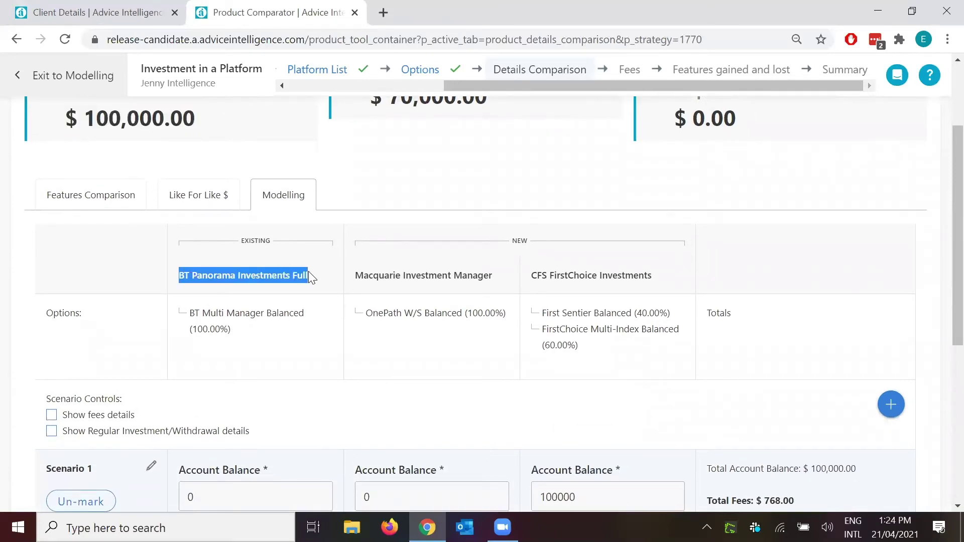
pyautogui.scroll(3, 311, 277)
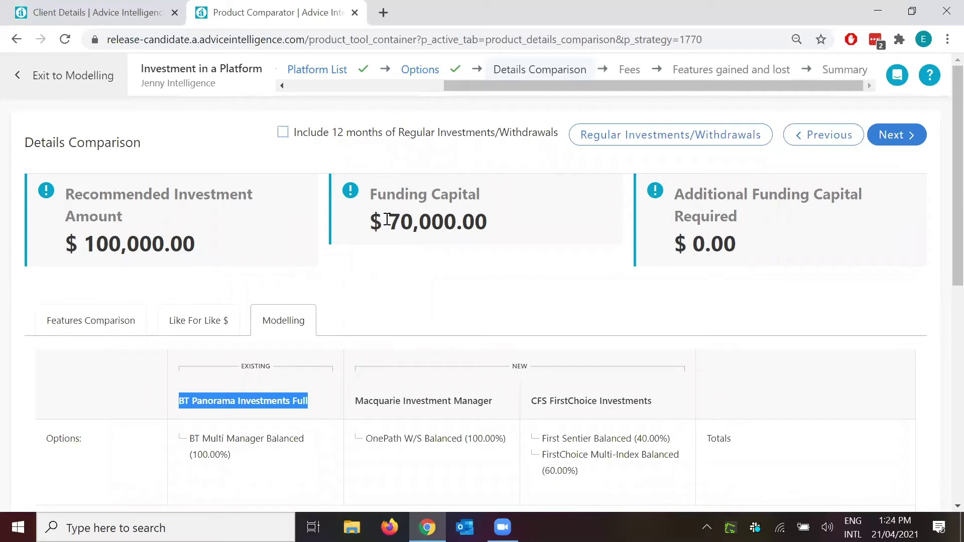
pyautogui.moveTo(387, 219); pyautogui.dragTo(411, 219)
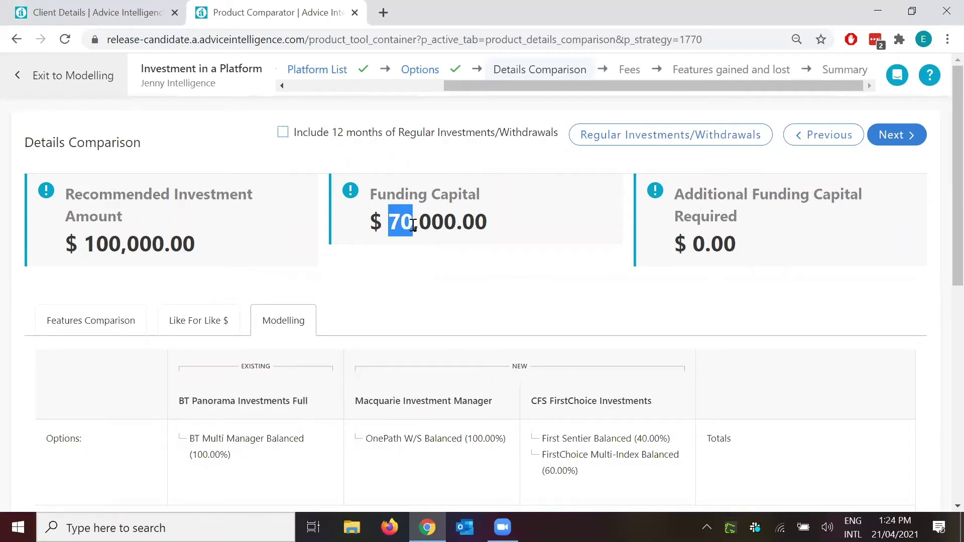
pyautogui.moveTo(176, 400); pyautogui.dragTo(334, 409)
pyautogui.moveTo(376, 223); pyautogui.dragTo(538, 224)
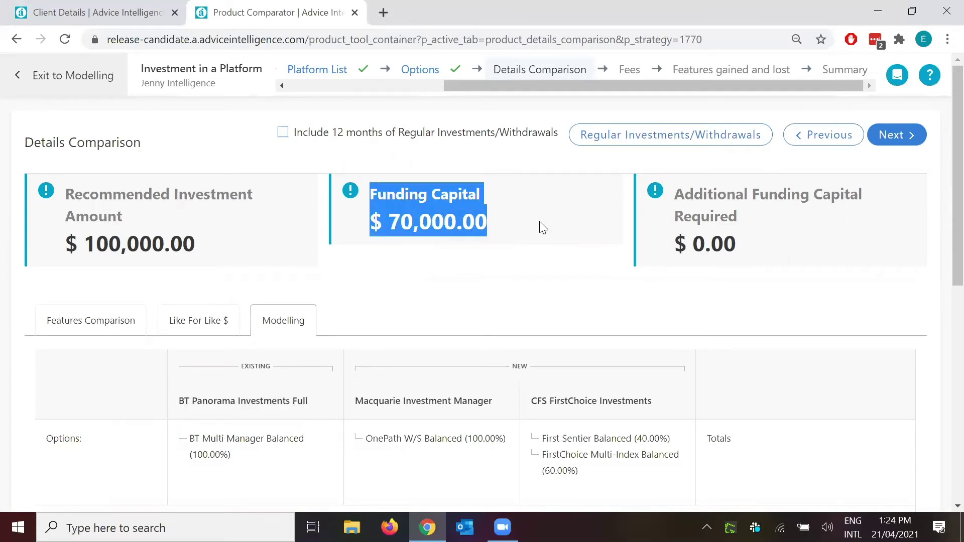
pyautogui.click(522, 227)
pyautogui.moveTo(62, 199); pyautogui.dragTo(238, 231)
pyautogui.moveTo(84, 245); pyautogui.dragTo(107, 244)
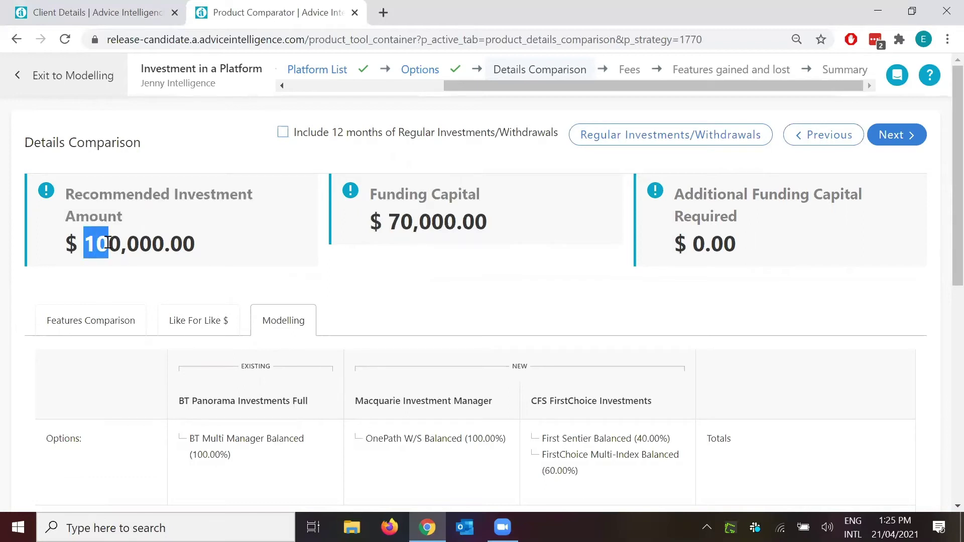
pyautogui.click(274, 250)
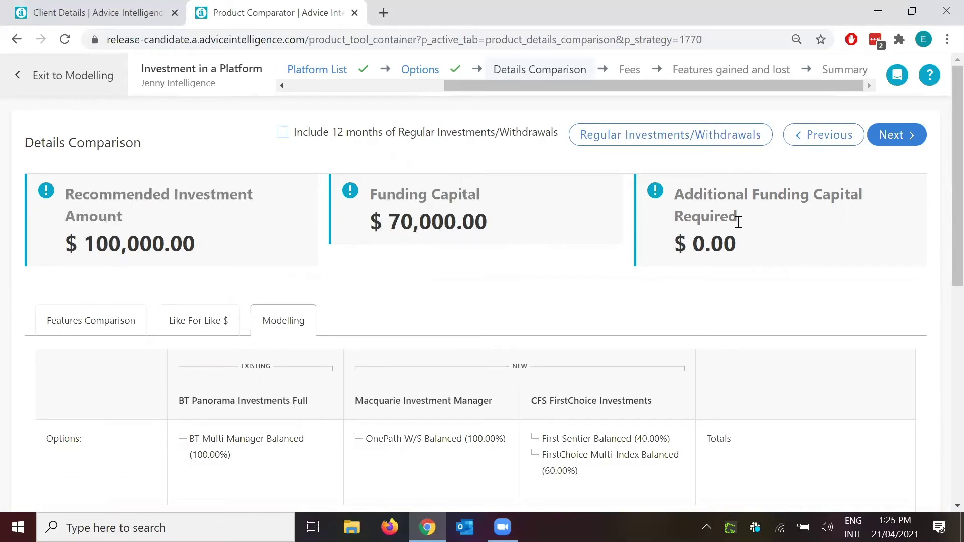
# Proceed from the Details Comparison stage to the Fees stage
pyautogui.click(893, 142)
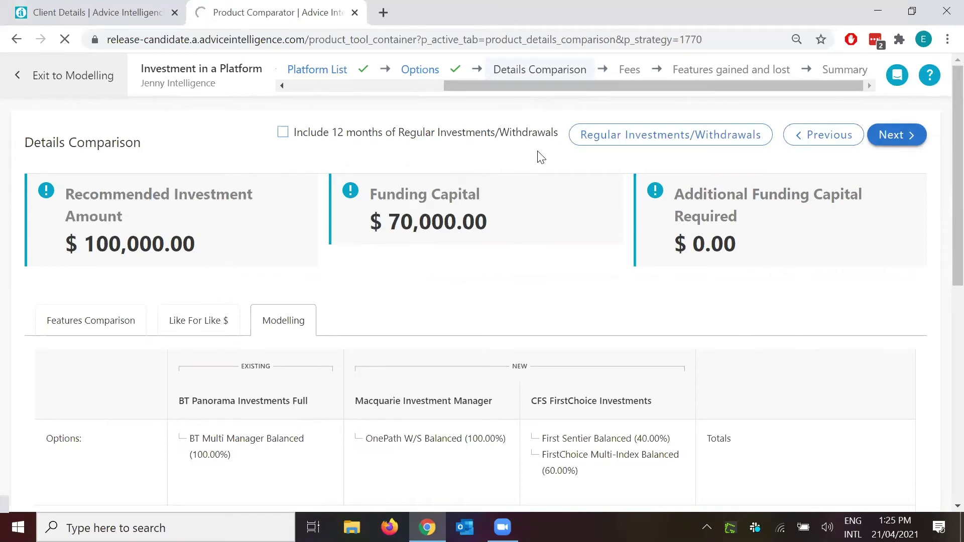
pyautogui.scroll(-6, 527, 247)
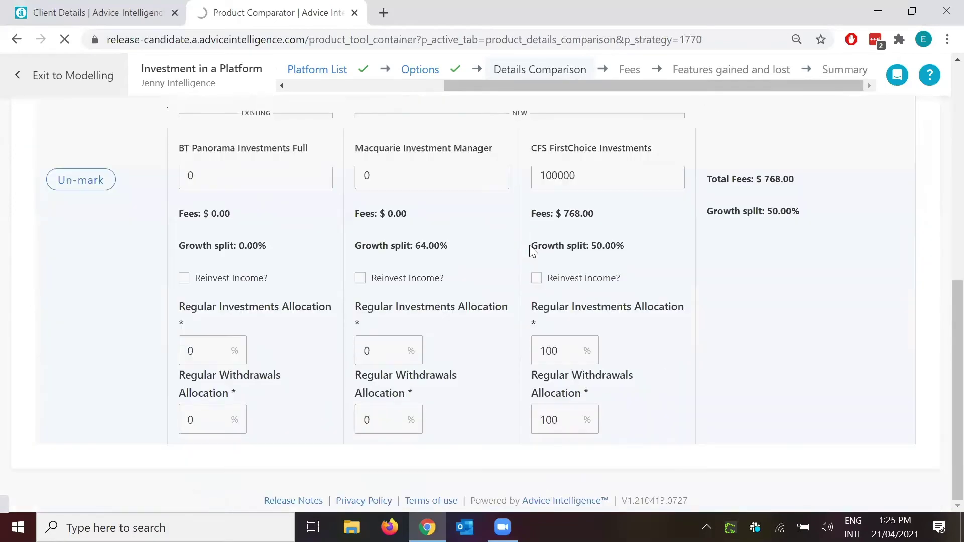
pyautogui.scroll(5, 561, 362)
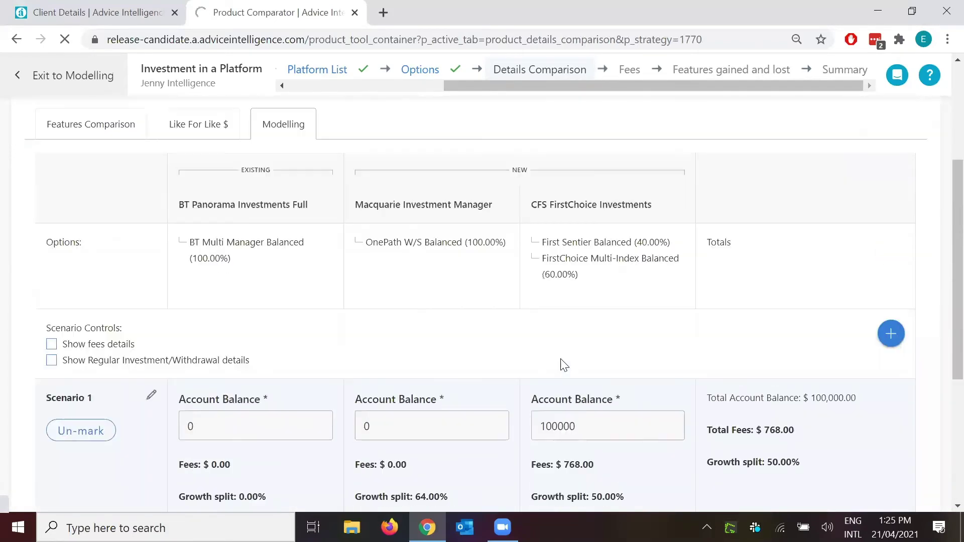
pyautogui.scroll(2, 561, 360)
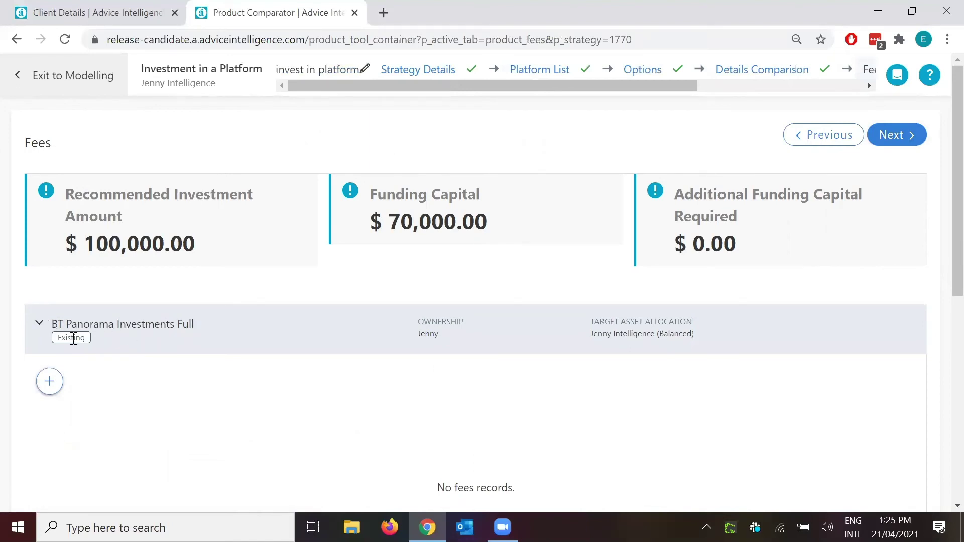
# Examine the fee records of the existing BT Panorama Investments Full platform
pyautogui.click(387, 378)
pyautogui.scroll(-2, 428, 366)
pyautogui.moveTo(429, 362); pyautogui.dragTo(527, 373)
pyautogui.click(526, 372)
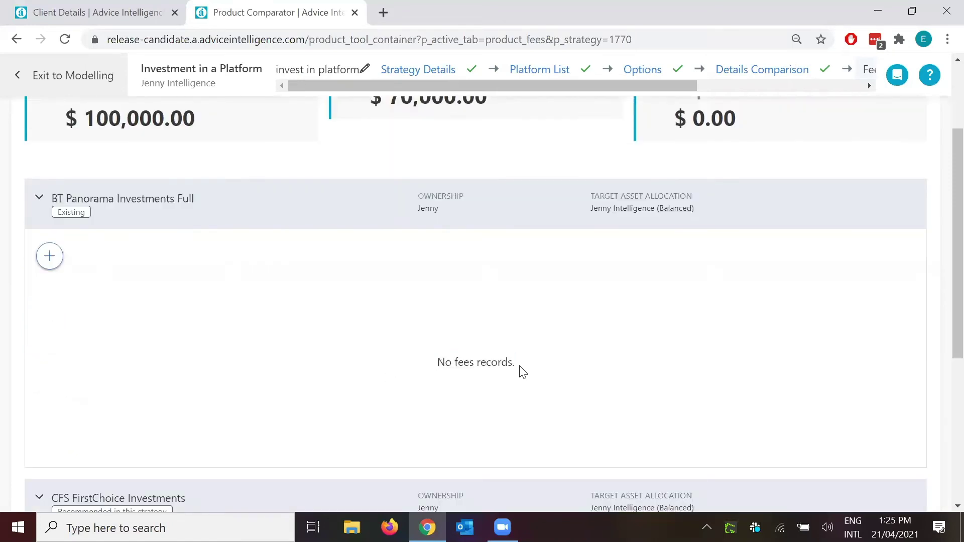
pyautogui.moveTo(144, 199); pyautogui.dragTo(144, 200)
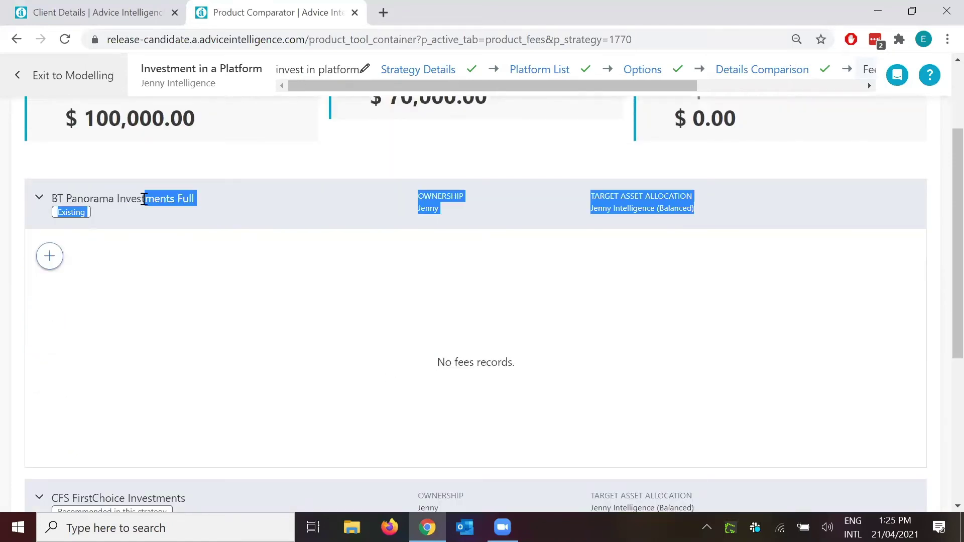
pyautogui.click(135, 199)
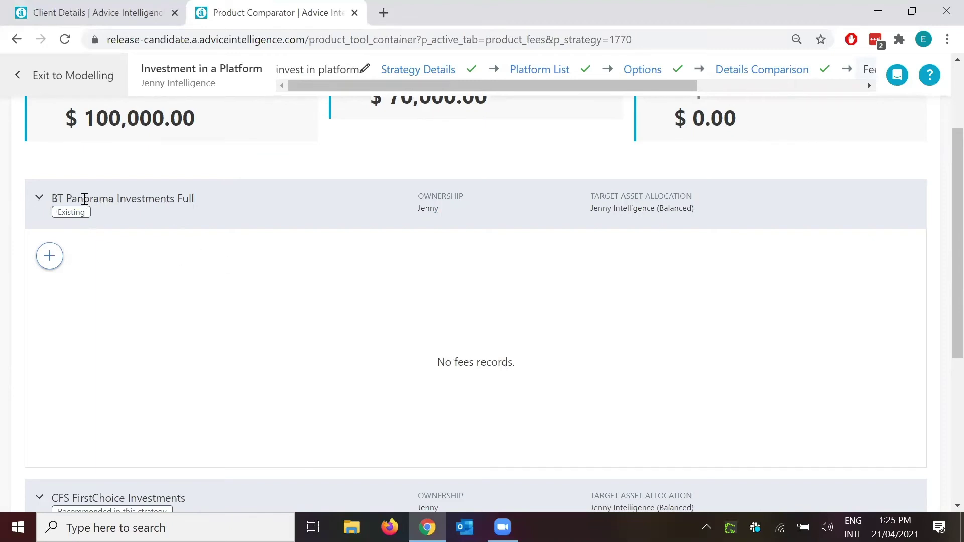
pyautogui.tripleClick(494, 366)
pyautogui.click(560, 370)
pyautogui.scroll(-2, 314, 318)
pyautogui.scroll(2, 314, 318)
# Collapse the BT Panorama Investments Full section and examine the fees of the recommended CFS FirstChoice Investments
pyautogui.click(41, 199)
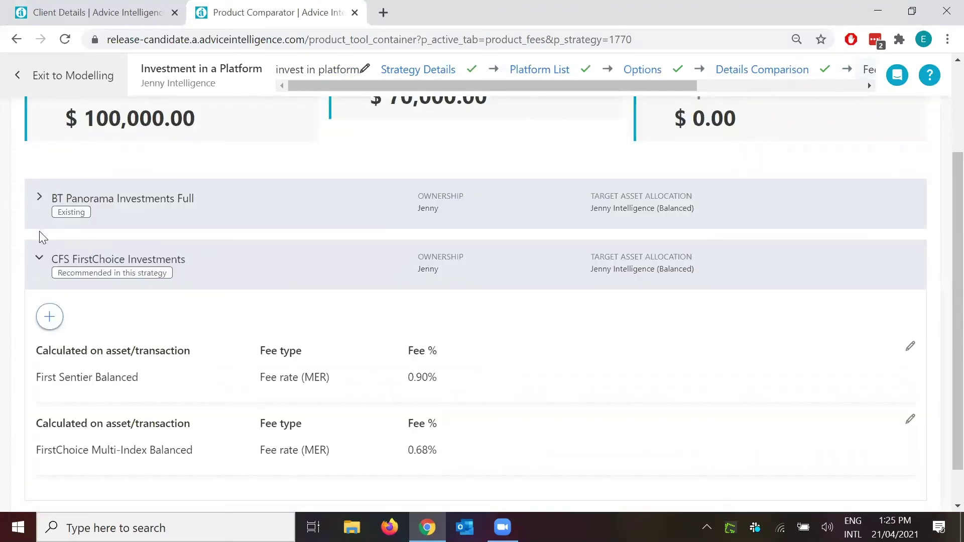
pyautogui.click(39, 197)
pyautogui.click(40, 198)
pyautogui.moveTo(56, 255); pyautogui.dragTo(194, 254)
pyautogui.click(194, 254)
pyautogui.scroll(-1, 195, 334)
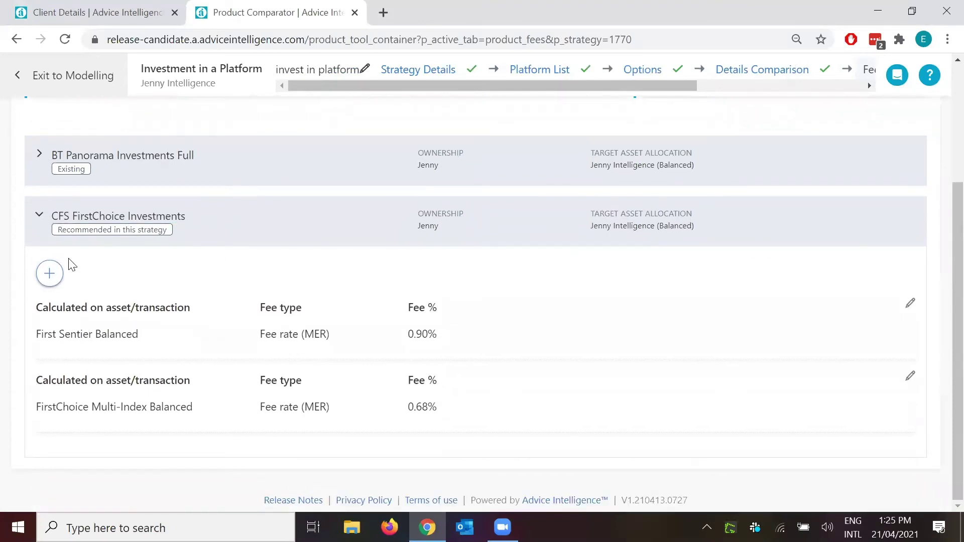
# Look through the available fee types for CFS FirstChoice Investments and start a new ongoing advice fee
pyautogui.click(50, 274)
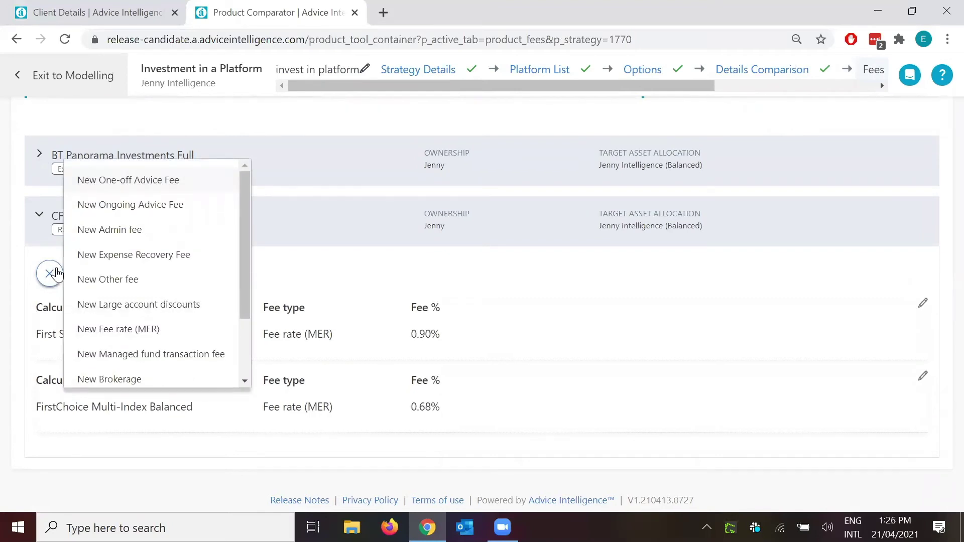
pyautogui.scroll(-1, 149, 278)
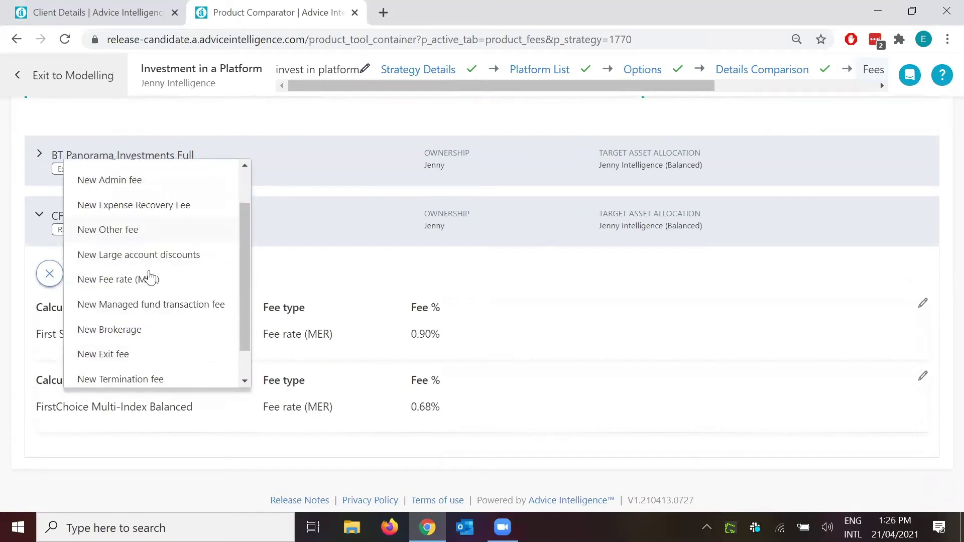
pyautogui.scroll(-1, 149, 277)
pyautogui.scroll(2, 149, 276)
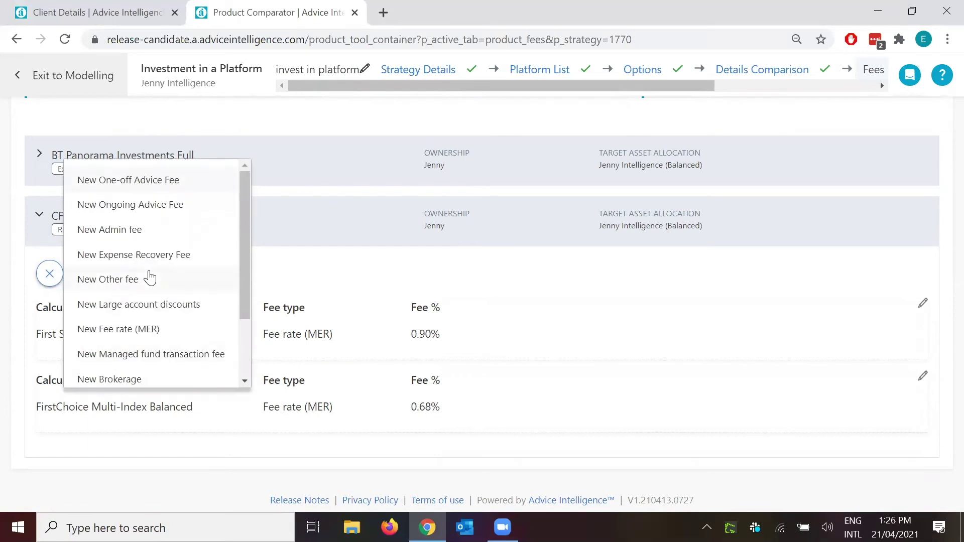
pyautogui.click(128, 206)
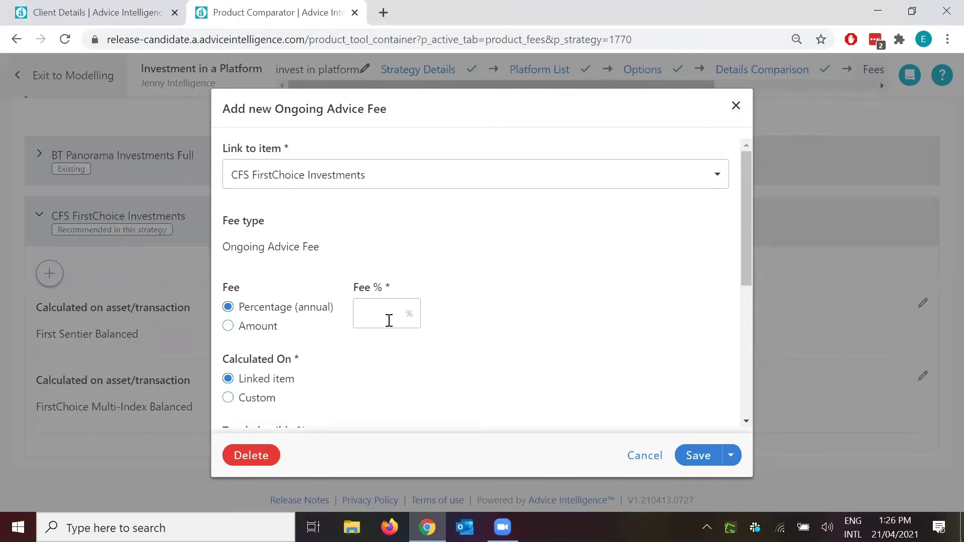
# Set the new ongoing advice fee for CFS FirstChoice Investments to 1% annually, calculated on the linked item, and save it
pyautogui.click(389, 320)
pyautogui.write('1')
pyautogui.click(377, 358)
pyautogui.scroll(-1, 370, 364)
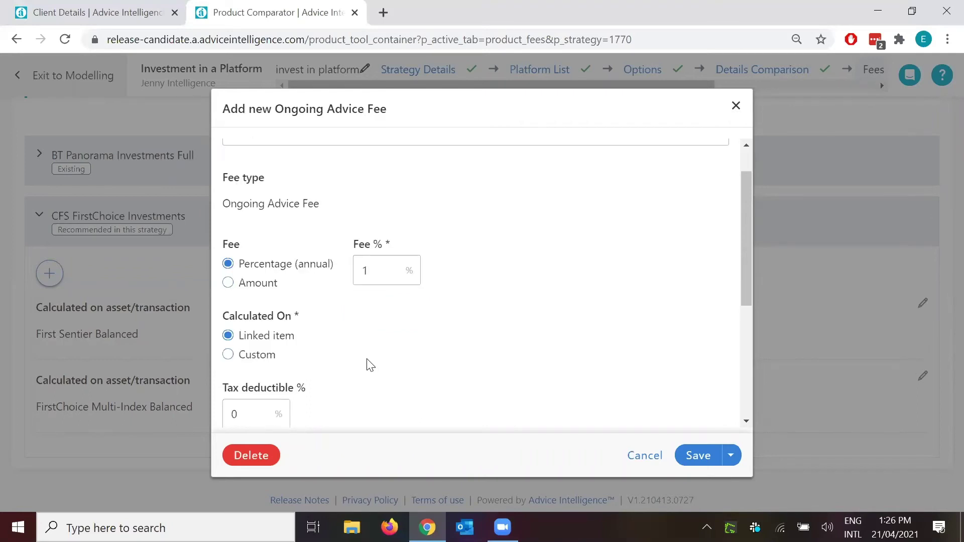
pyautogui.scroll(-2, 366, 359)
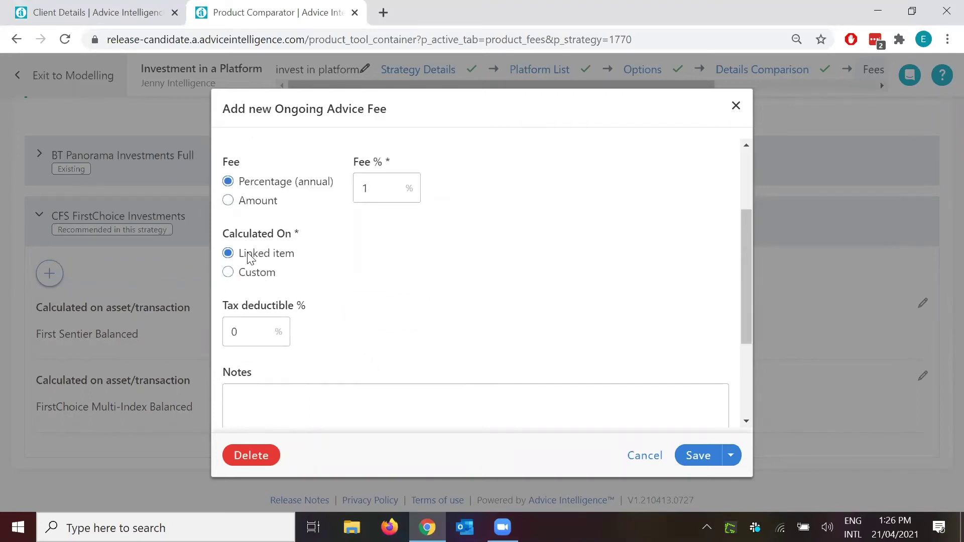
pyautogui.scroll(-3, 375, 390)
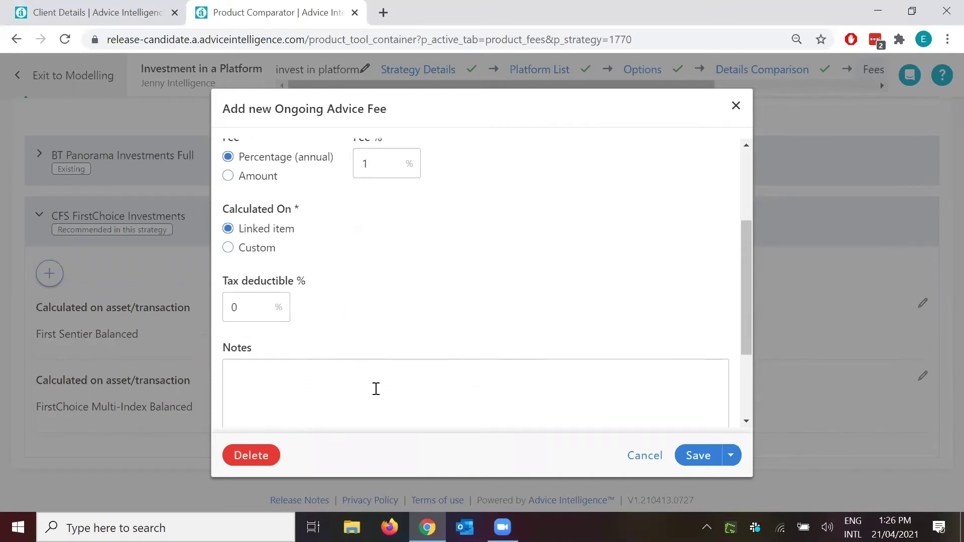
pyautogui.click(698, 461)
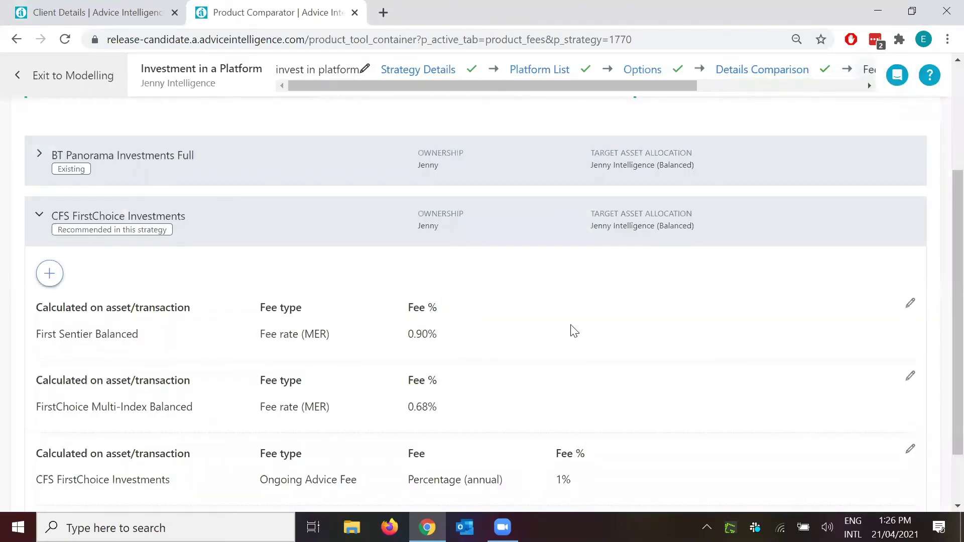
# Proceed from the Fees stage to the Features gained and lost stage
pyautogui.scroll(3, 571, 327)
pyautogui.click(901, 134)
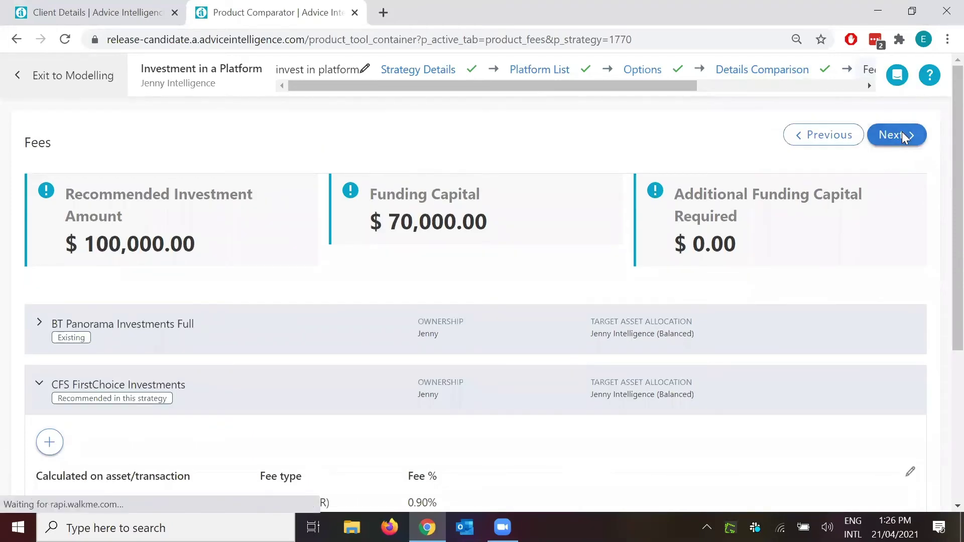
pyautogui.moveTo(672, 83); pyautogui.dragTo(852, 88)
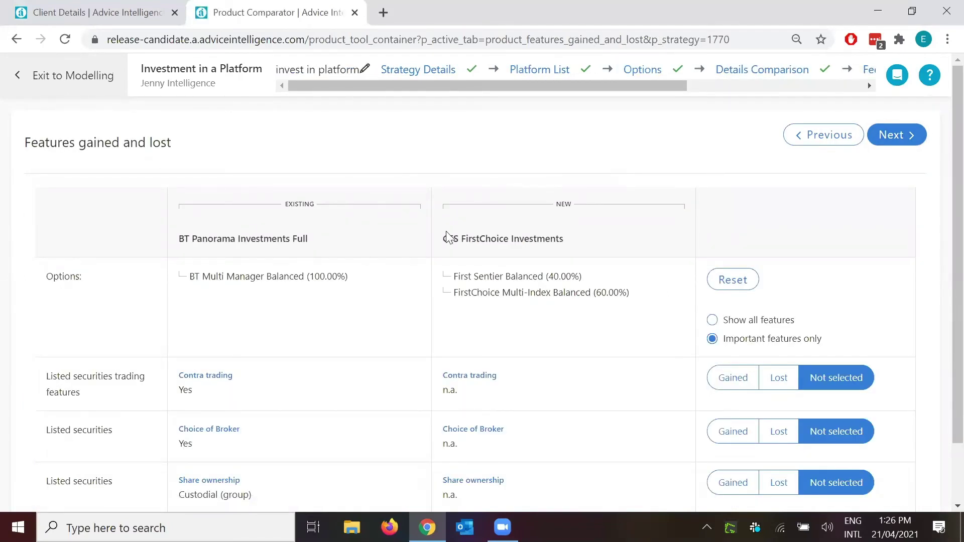
pyautogui.moveTo(447, 236); pyautogui.dragTo(566, 245)
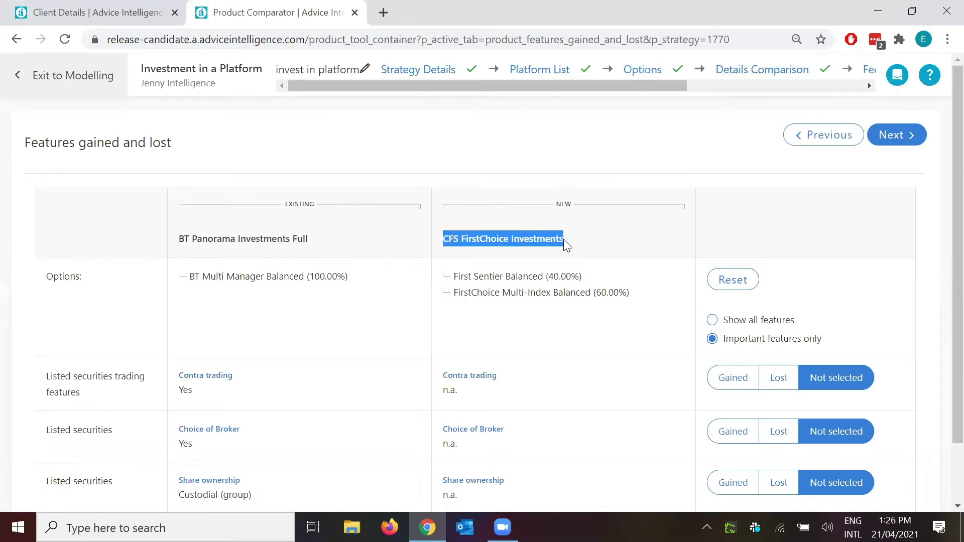
pyautogui.click(564, 239)
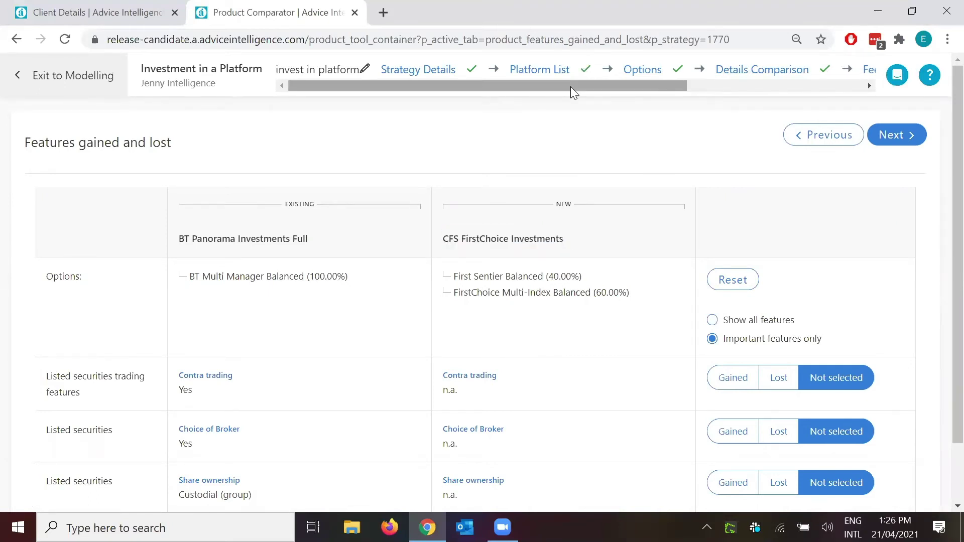
pyautogui.moveTo(570, 86); pyautogui.dragTo(710, 89)
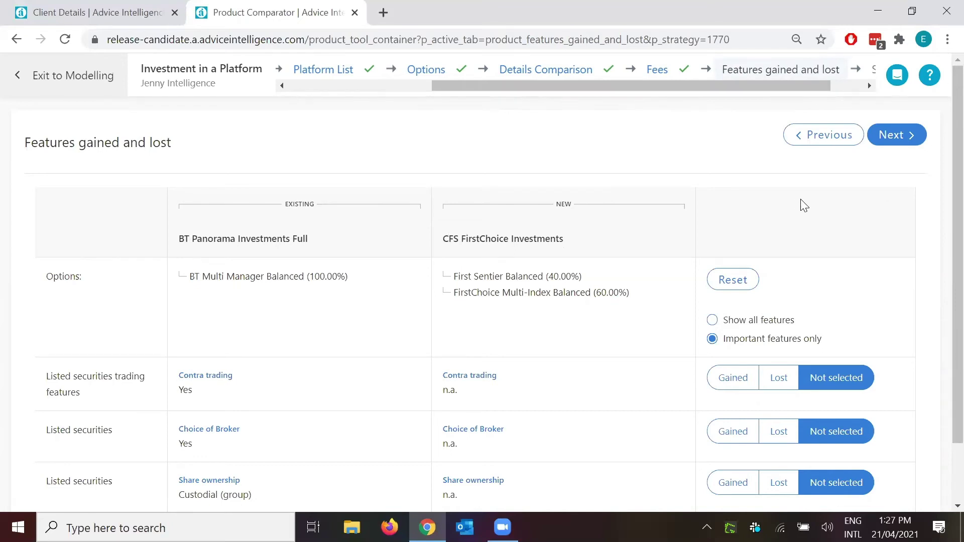
pyautogui.hotkey('alt', 'f')
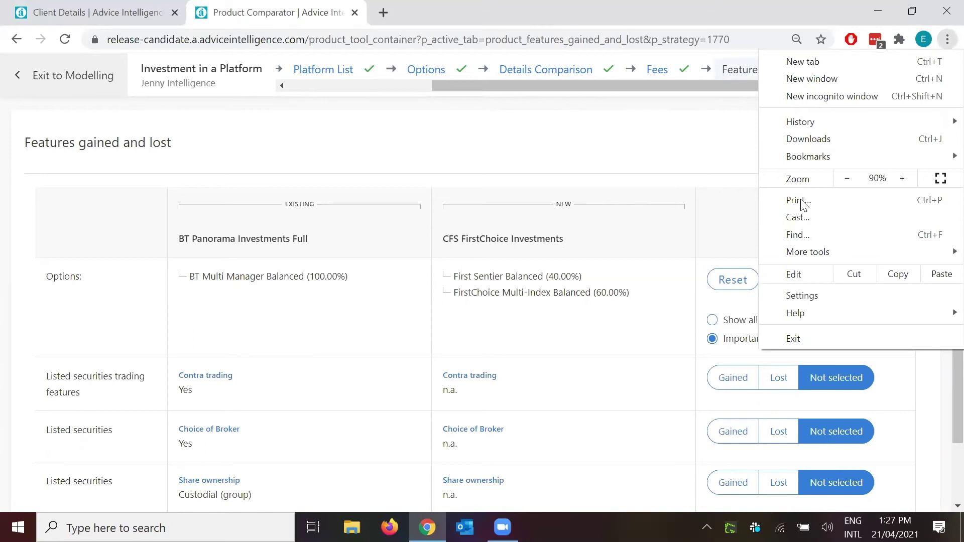
pyautogui.click(800, 201)
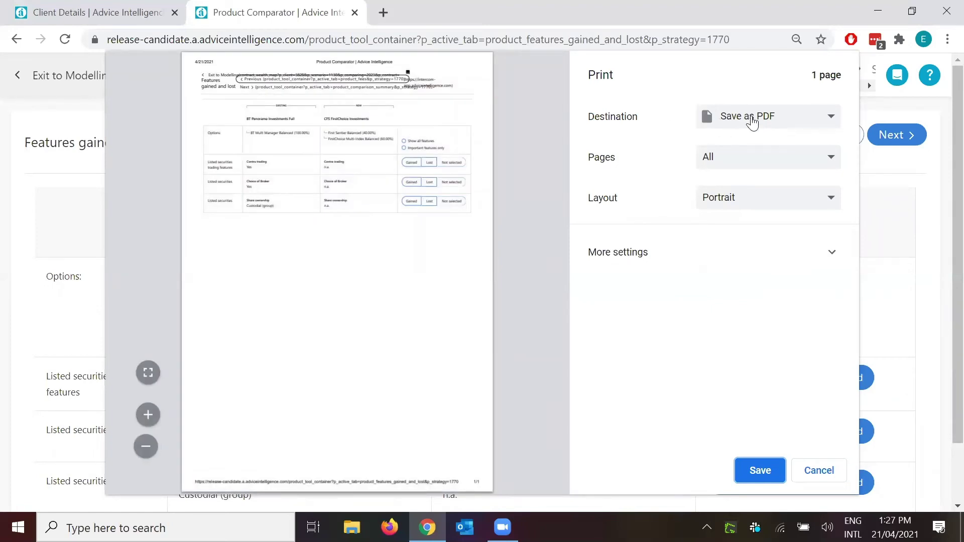
pyautogui.click(752, 122)
pyautogui.click(752, 122)
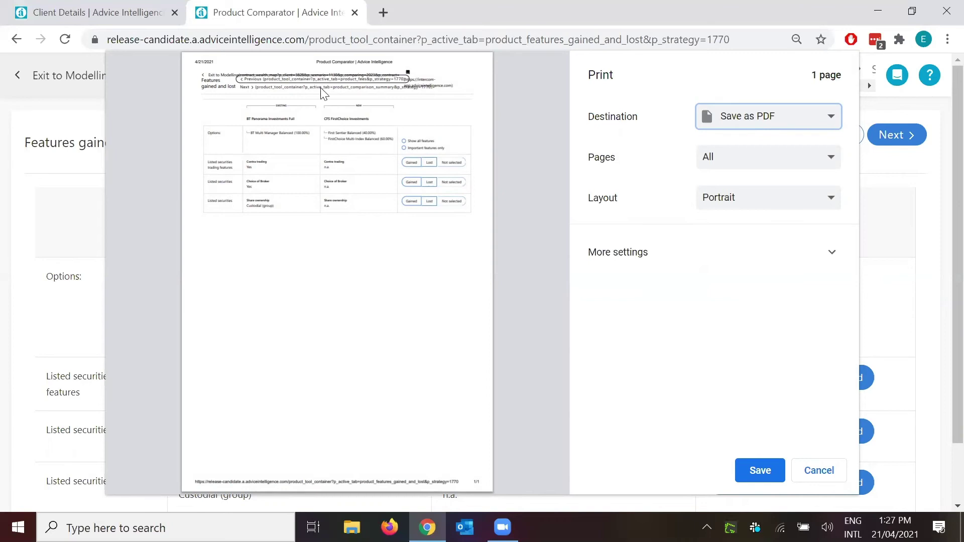
pyautogui.click(635, 253)
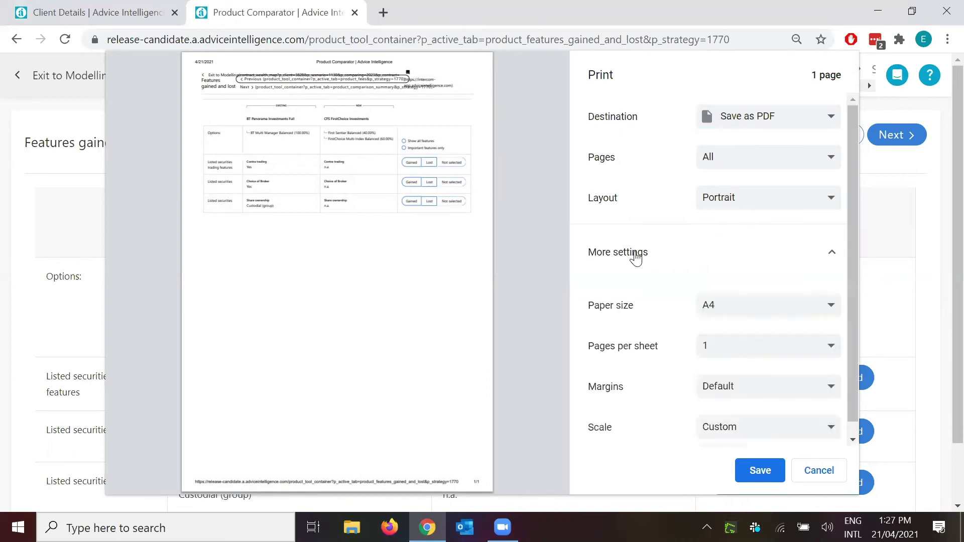
pyautogui.scroll(-2, 653, 302)
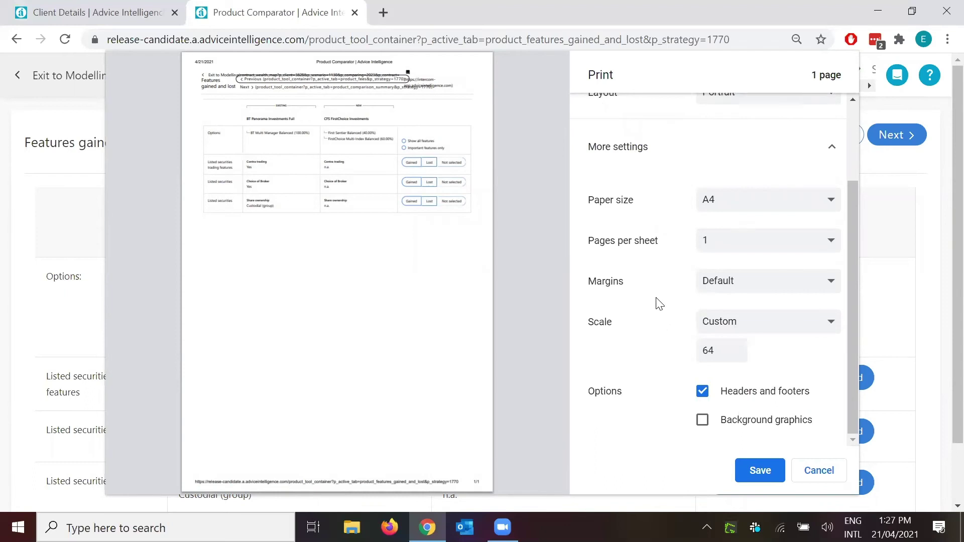
pyautogui.scroll(2, 658, 303)
pyautogui.click(819, 471)
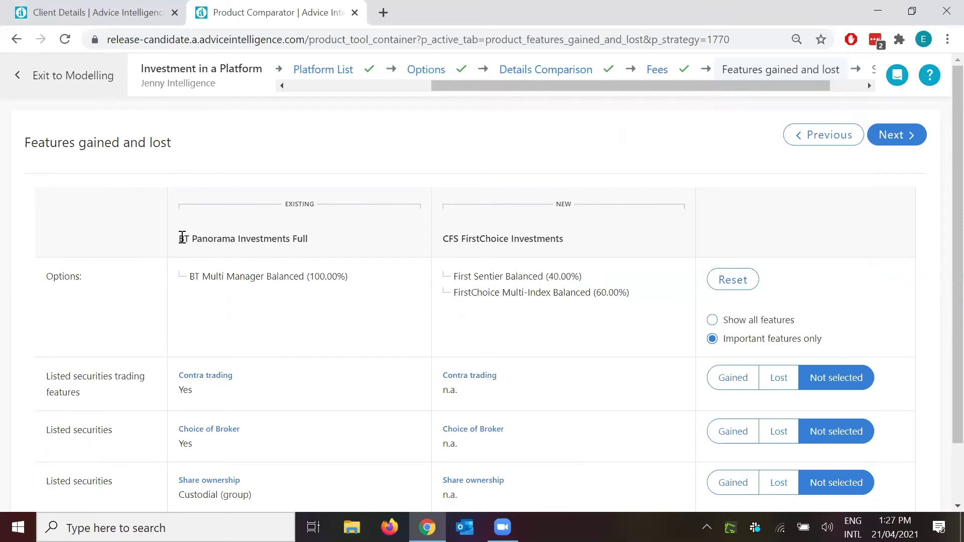
# Compare the important features of both platforms, marking Contra trading as Lost and Choice of Broker as Gained
pyautogui.moveTo(180, 238); pyautogui.dragTo(208, 239)
pyautogui.moveTo(511, 239); pyautogui.dragTo(537, 239)
pyautogui.moveTo(577, 266); pyautogui.dragTo(576, 271)
pyautogui.scroll(-2, 576, 279)
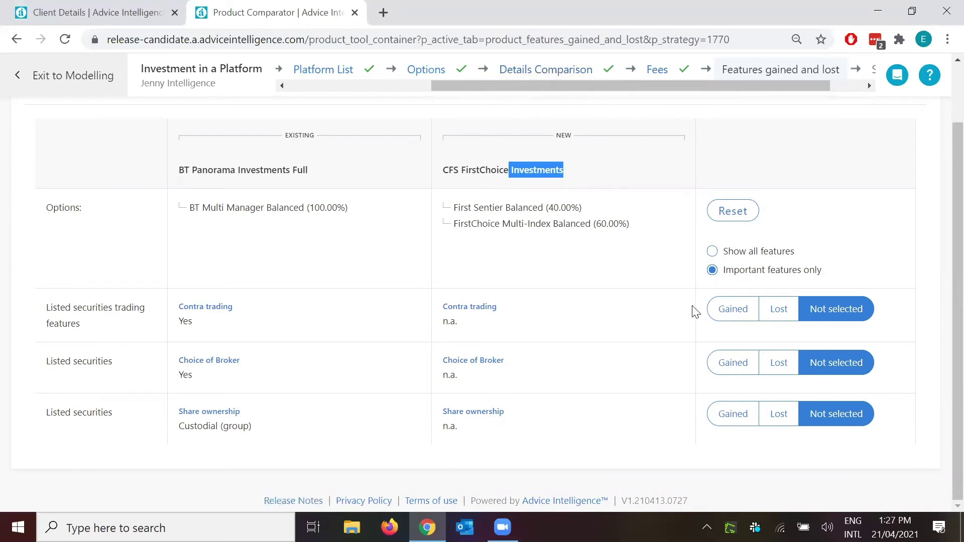
pyautogui.moveTo(189, 305); pyautogui.dragTo(498, 436)
pyautogui.click(498, 436)
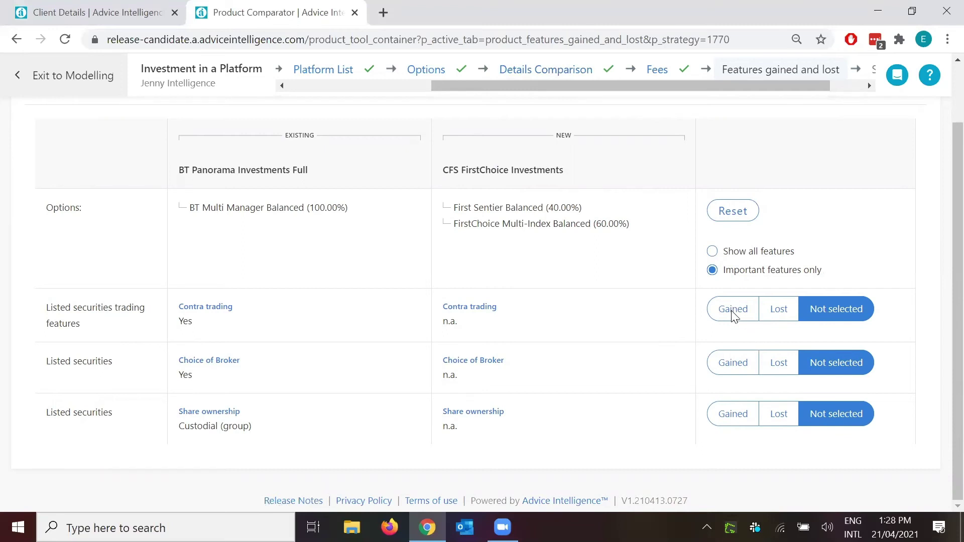
pyautogui.click(779, 311)
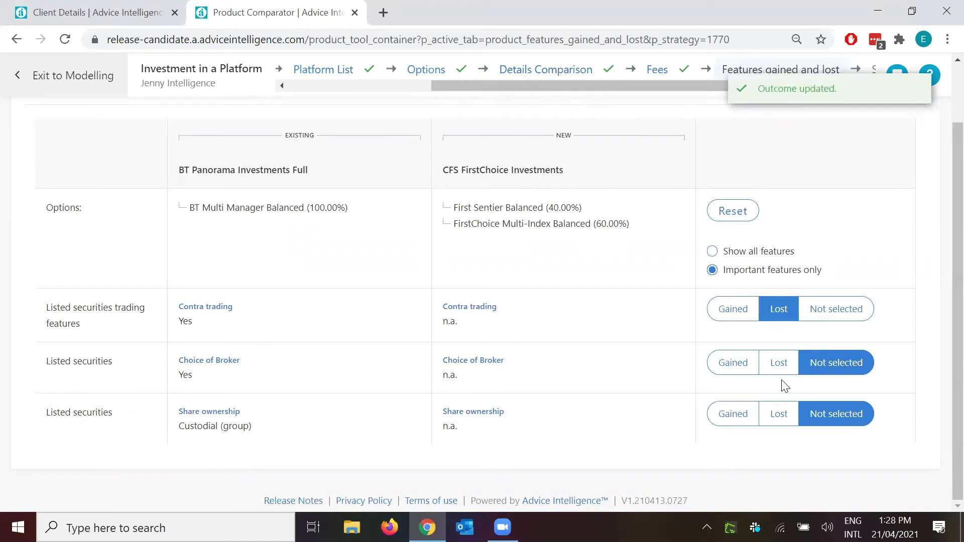
pyautogui.click(754, 369)
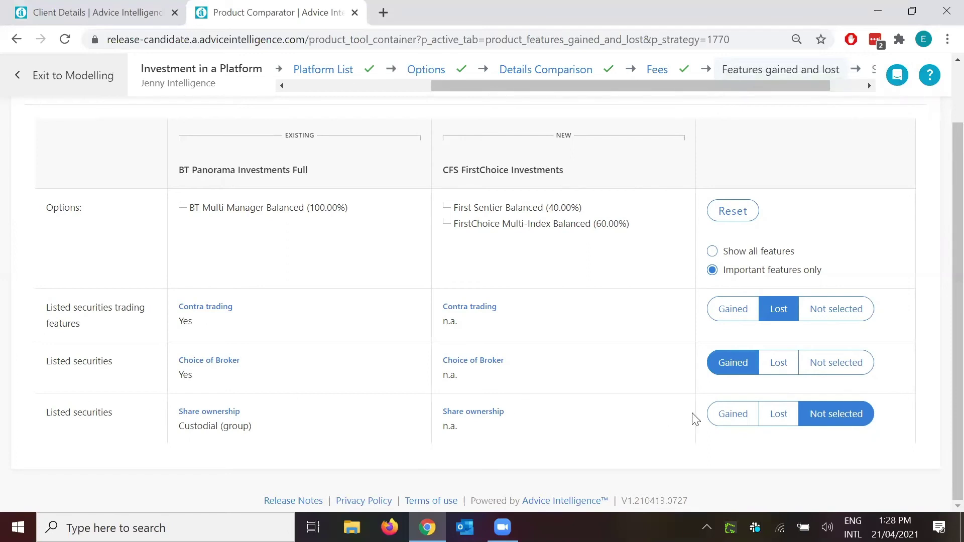
pyautogui.doubleClick(678, 438)
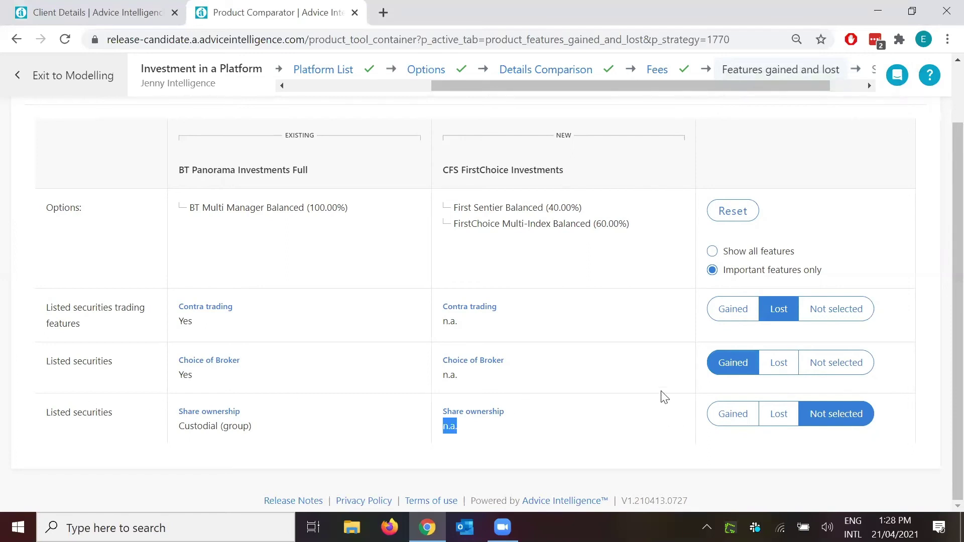
pyautogui.click(629, 286)
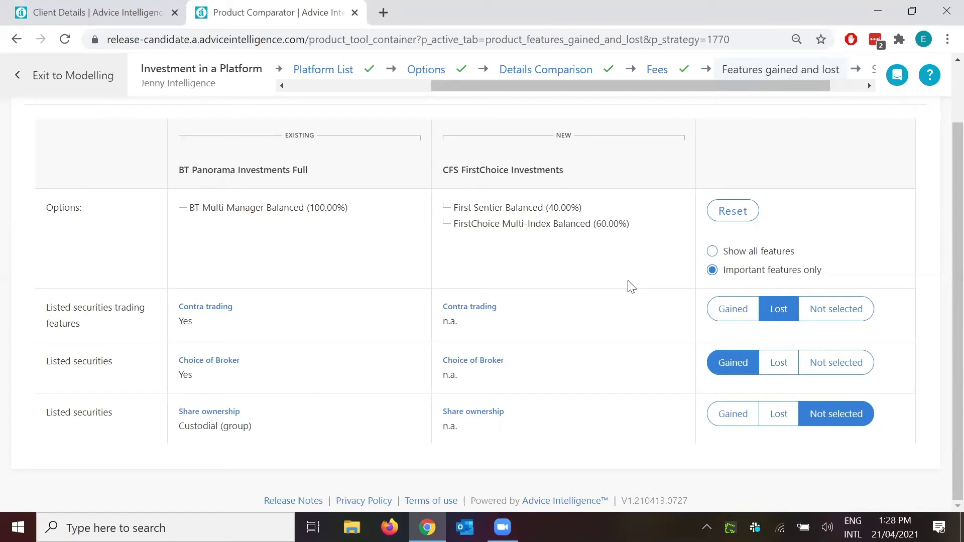
# Show all features and mark the cash account's Deposit options, Withdrawal options and Regular cash withdrawal as Lost
pyautogui.click(713, 252)
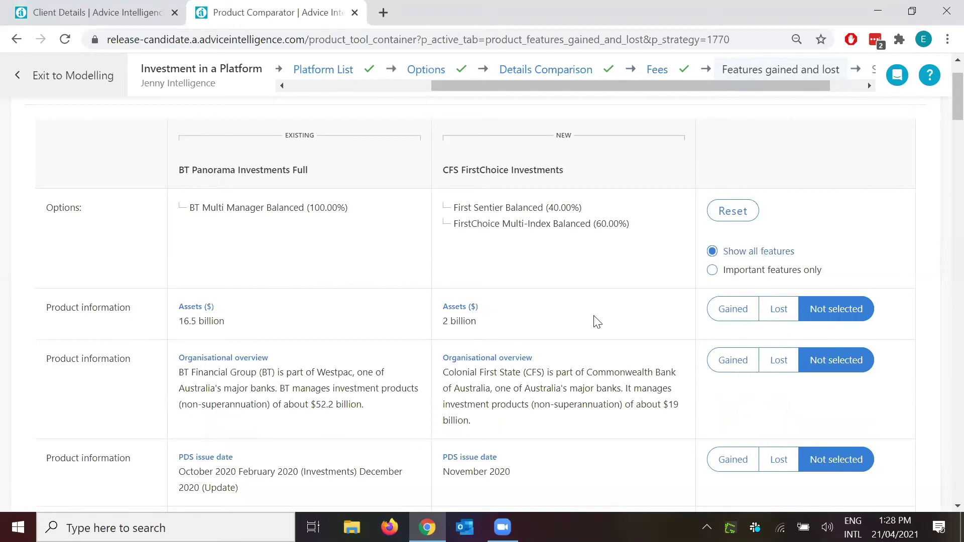
pyautogui.moveTo(943, 103); pyautogui.dragTo(943, 447)
pyautogui.scroll(-4, 944, 447)
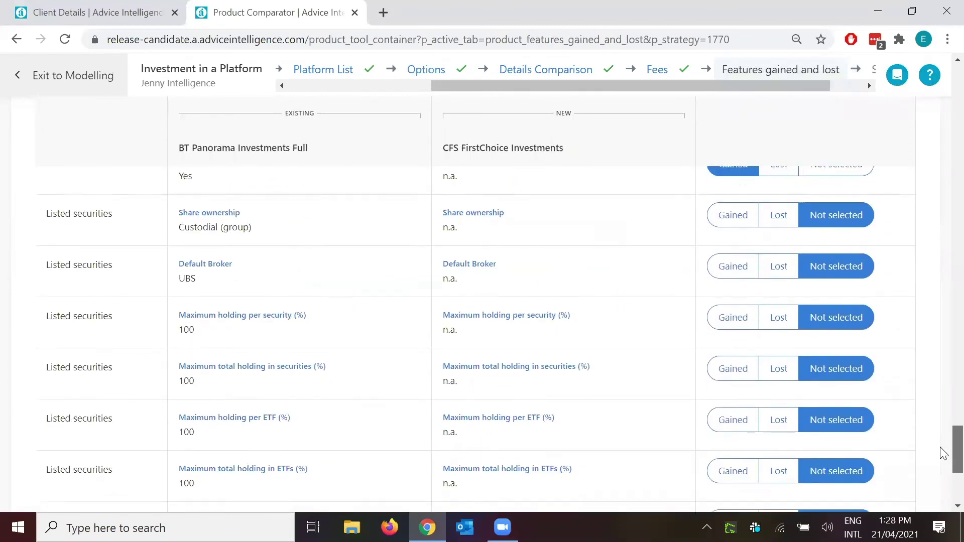
pyautogui.scroll(15, 943, 409)
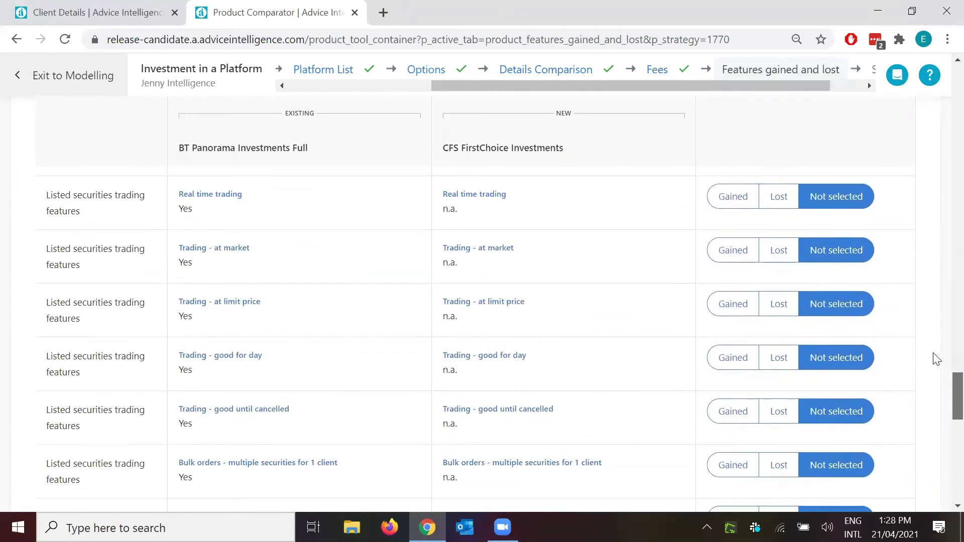
pyautogui.scroll(-1, 930, 330)
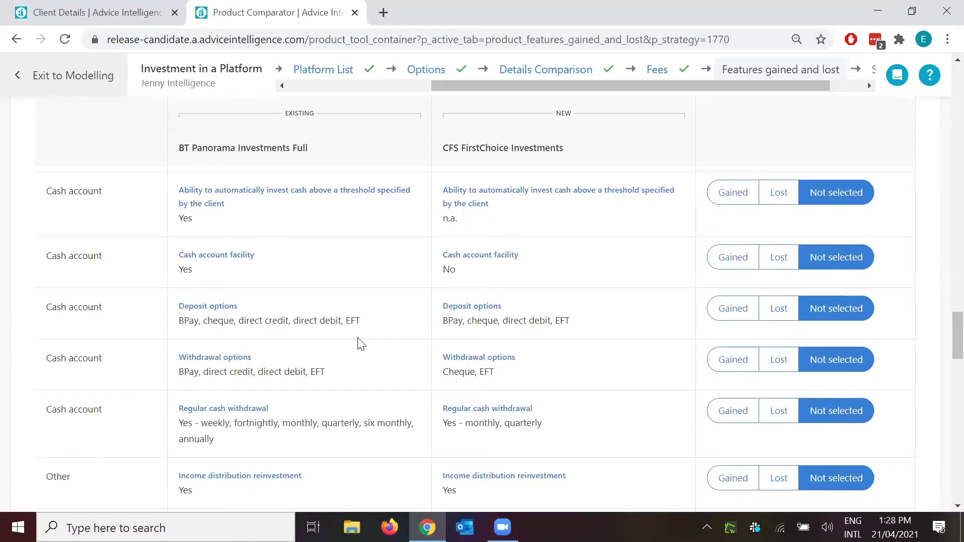
pyautogui.click(776, 310)
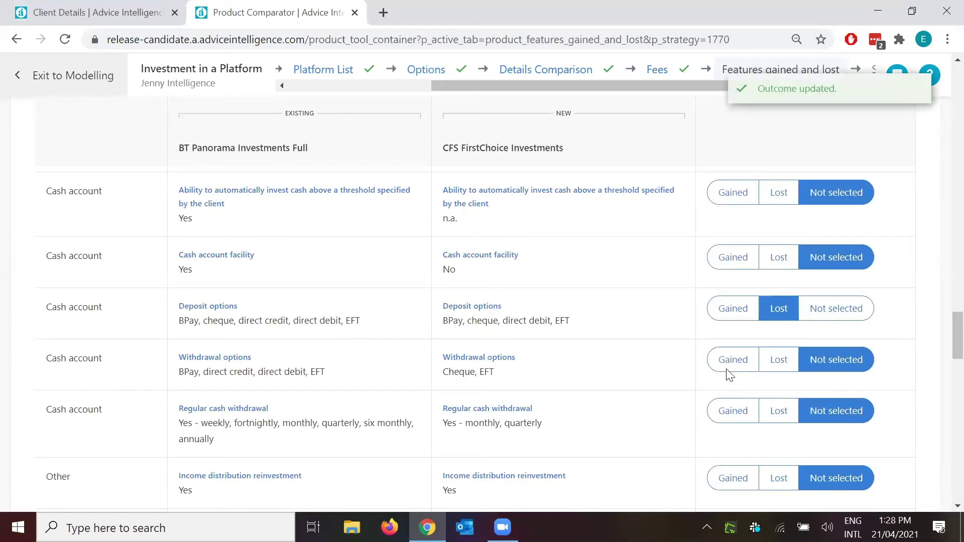
pyautogui.click(775, 360)
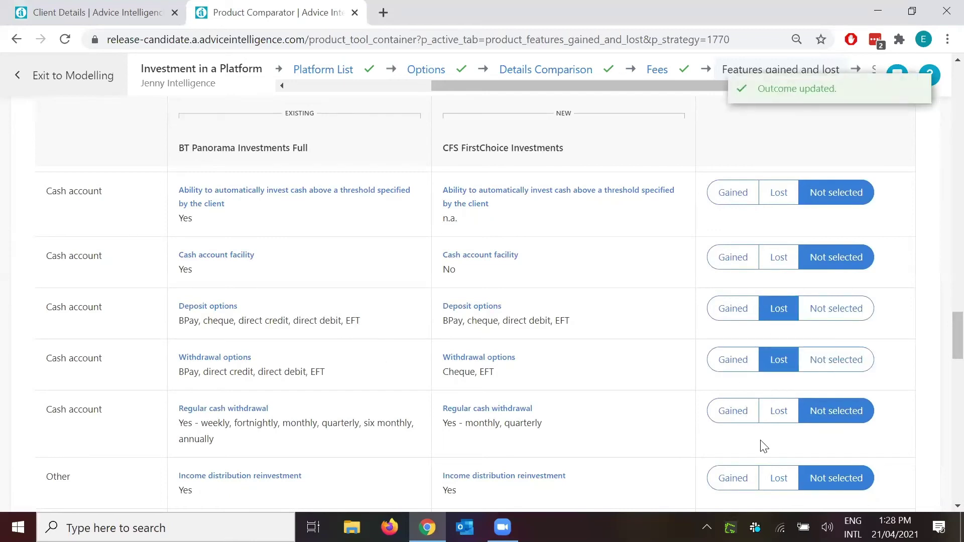
pyautogui.click(776, 411)
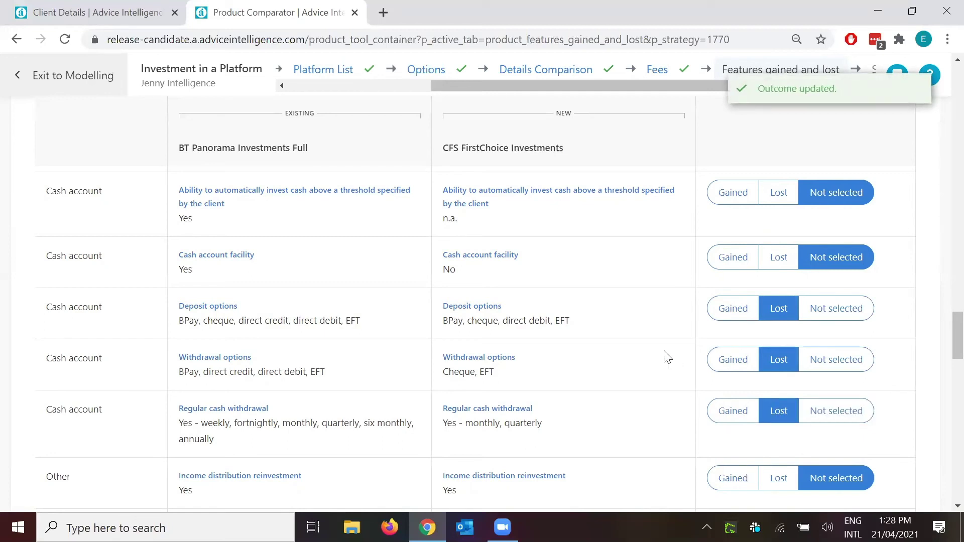
# Proceed from the Features gained and lost stage to the Summary stage
pyautogui.scroll(5, 693, 329)
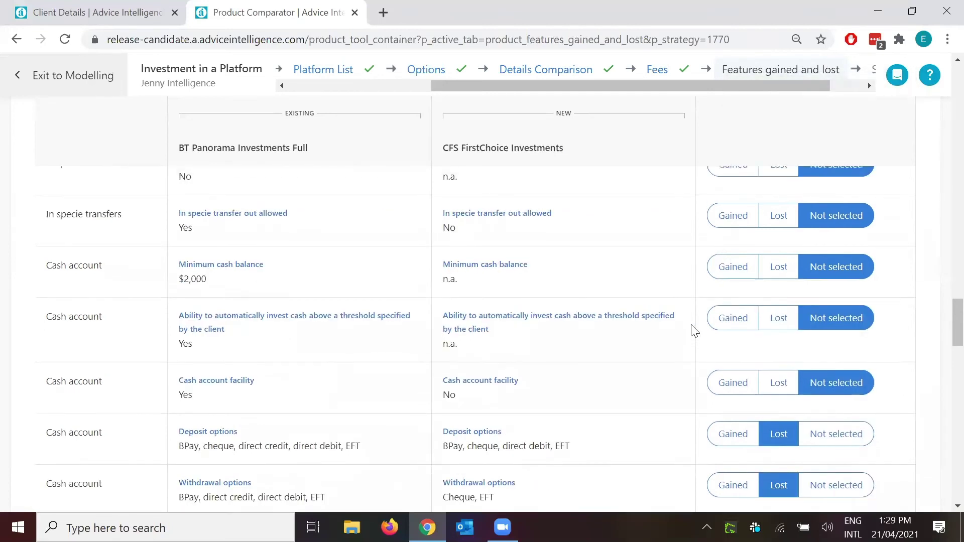
pyautogui.scroll(20, 817, 293)
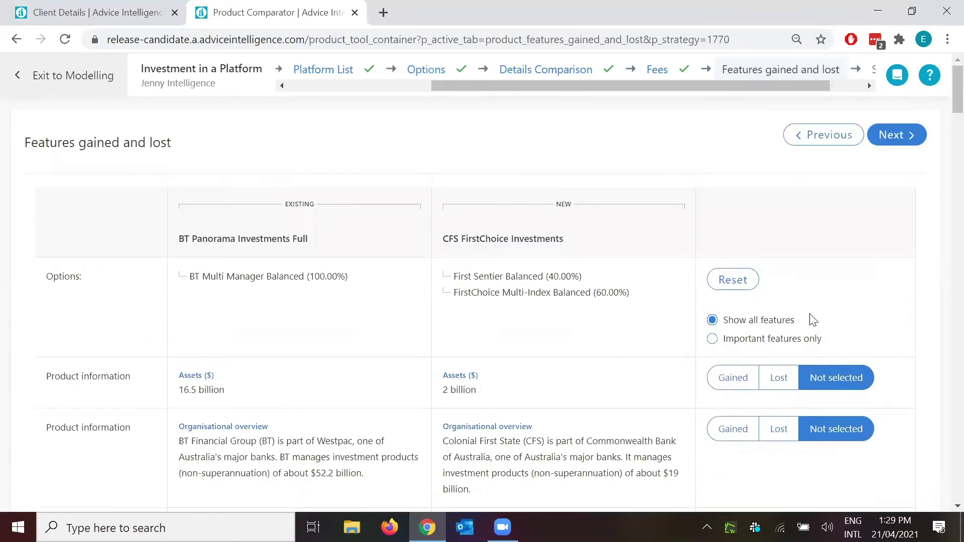
pyautogui.click(888, 135)
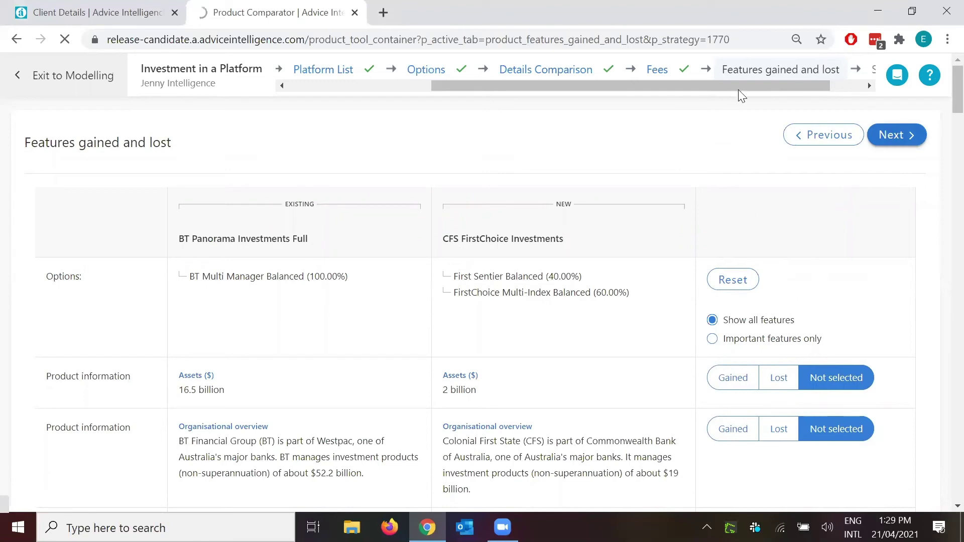
pyautogui.hscroll(2, 803, 83)
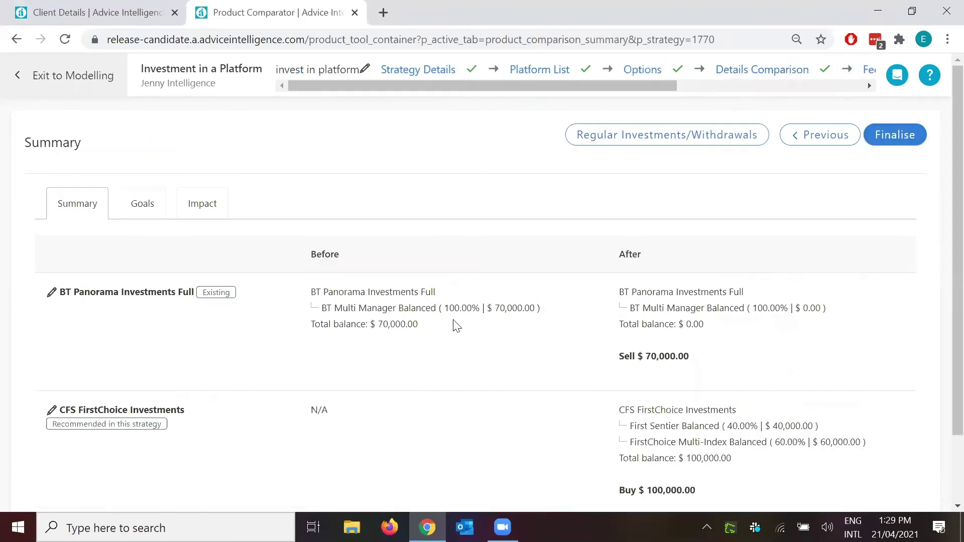
# Review the before-and-after holdings of both platforms and bring up the impact comparison with and without the strategy
pyautogui.scroll(-2, 531, 280)
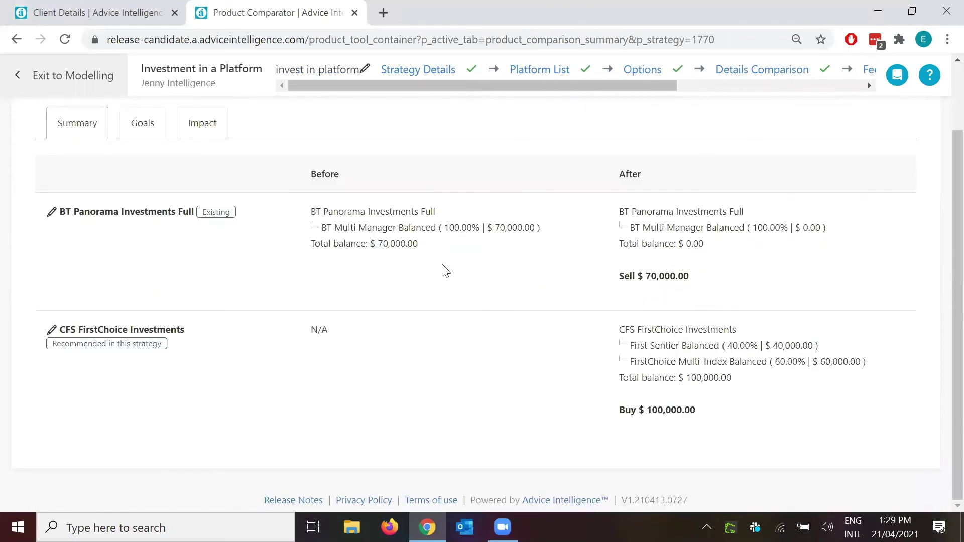
pyautogui.scroll(2, 446, 272)
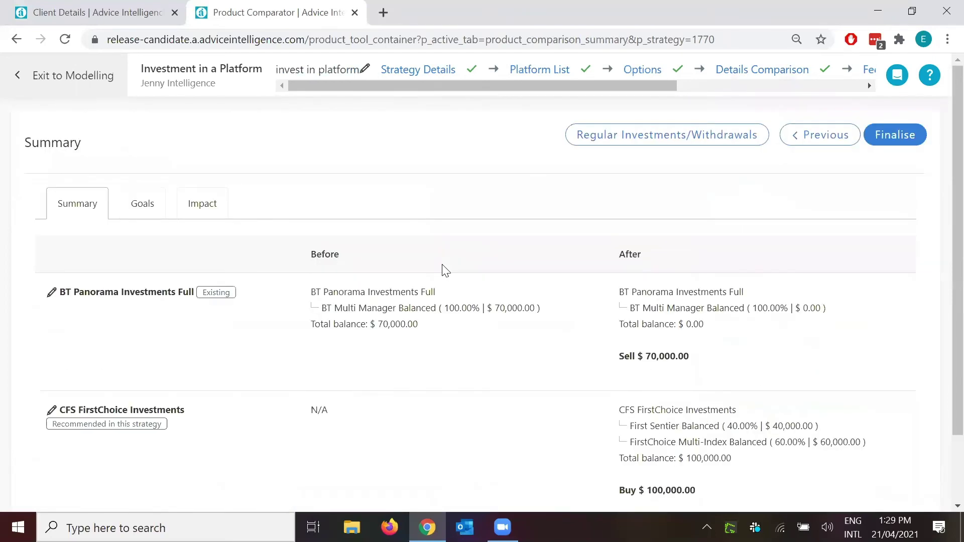
pyautogui.click(199, 206)
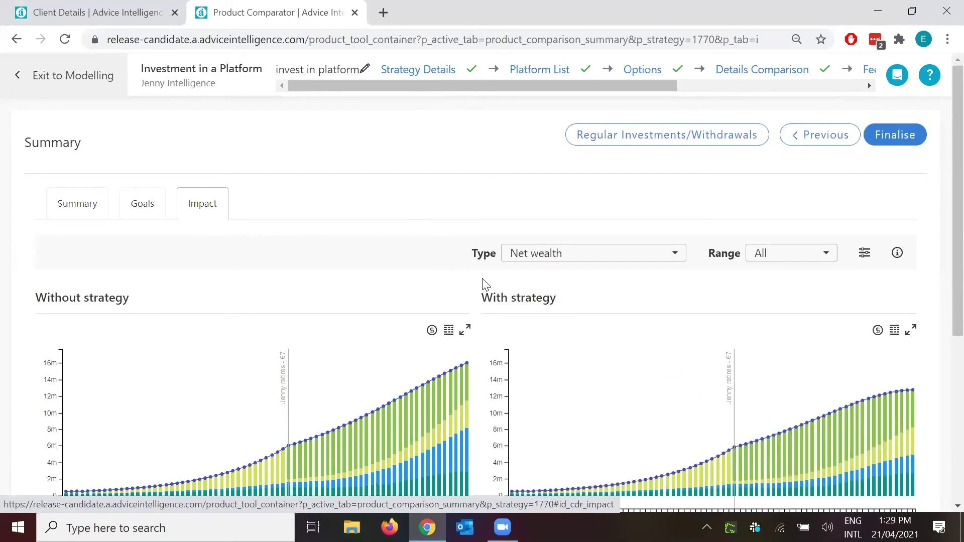
# Switch the impact comparison to Investments and examine both projection charts and the other strategies applied to them
pyautogui.scroll(-3, 484, 273)
pyautogui.scroll(3, 502, 252)
pyautogui.click(532, 253)
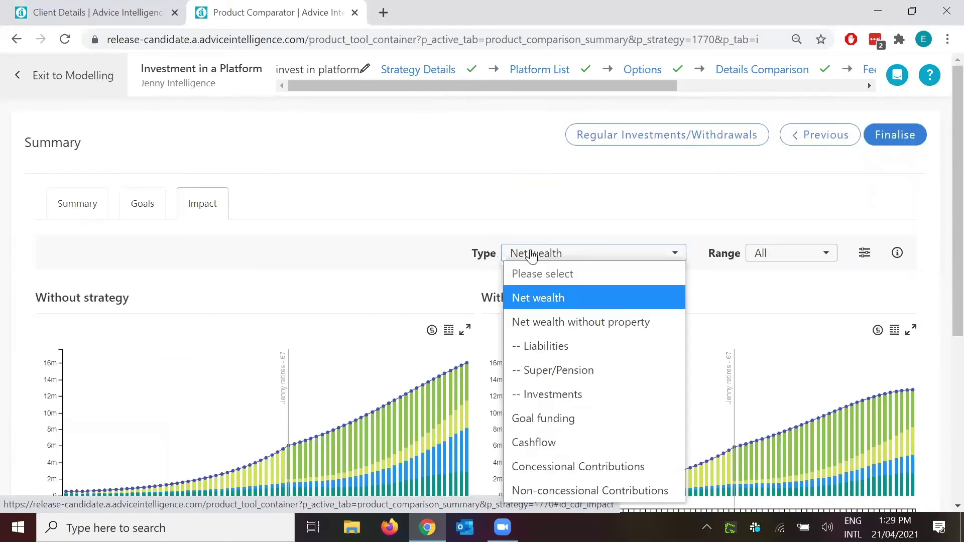
pyautogui.click(578, 395)
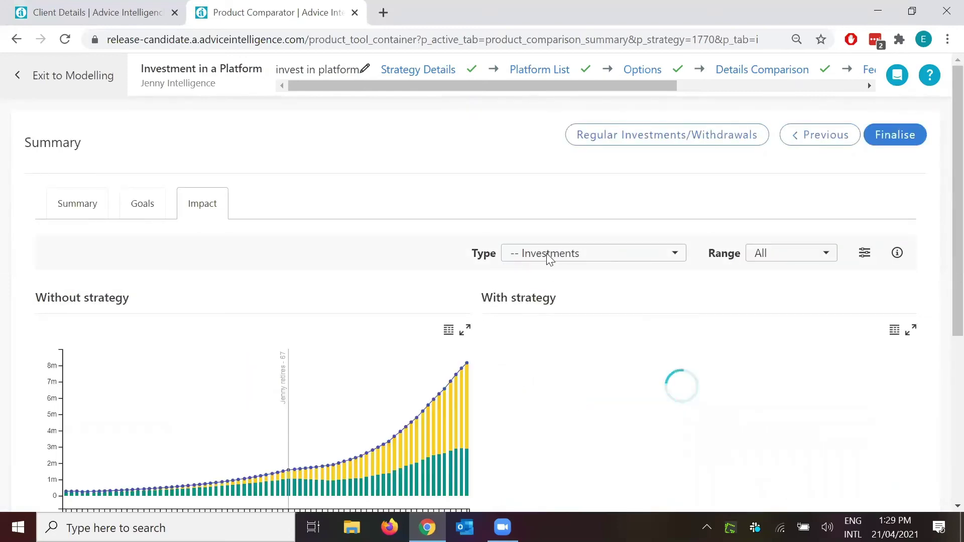
pyautogui.scroll(-3, 490, 293)
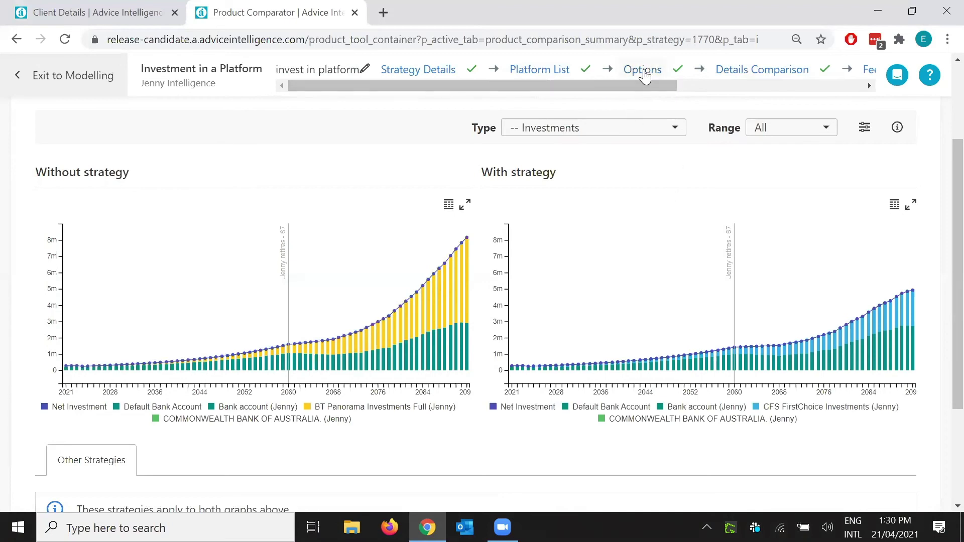
pyautogui.moveTo(715, 293)
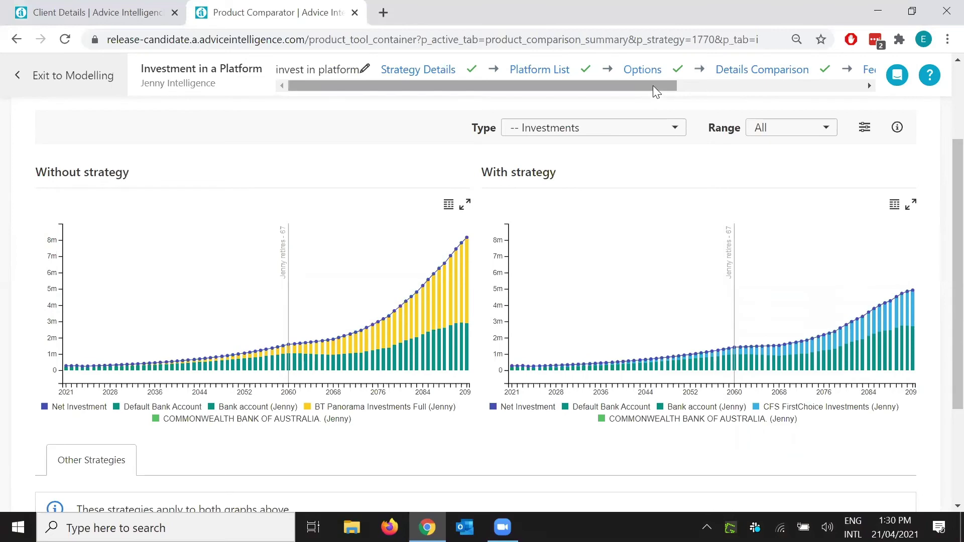
pyautogui.moveTo(652, 85); pyautogui.dragTo(751, 84)
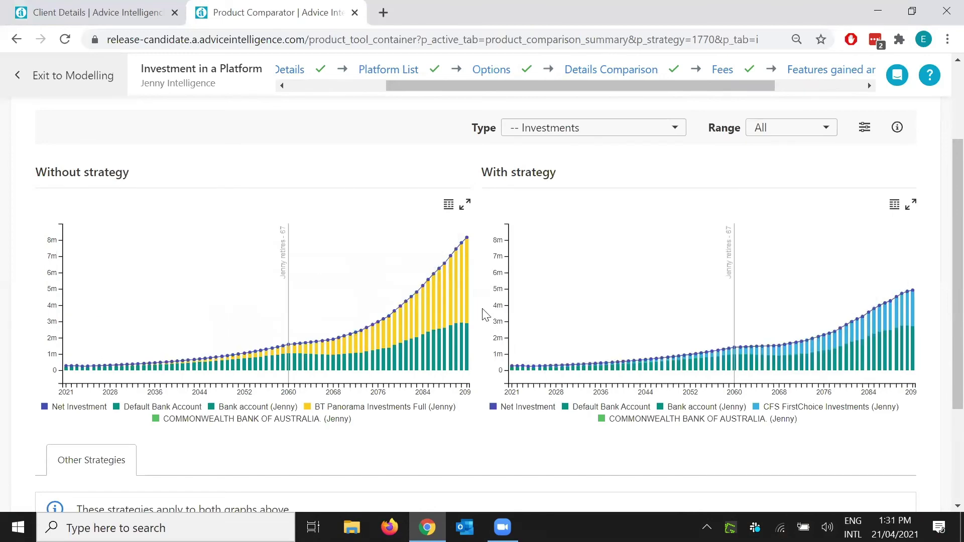
pyautogui.scroll(-3, 486, 314)
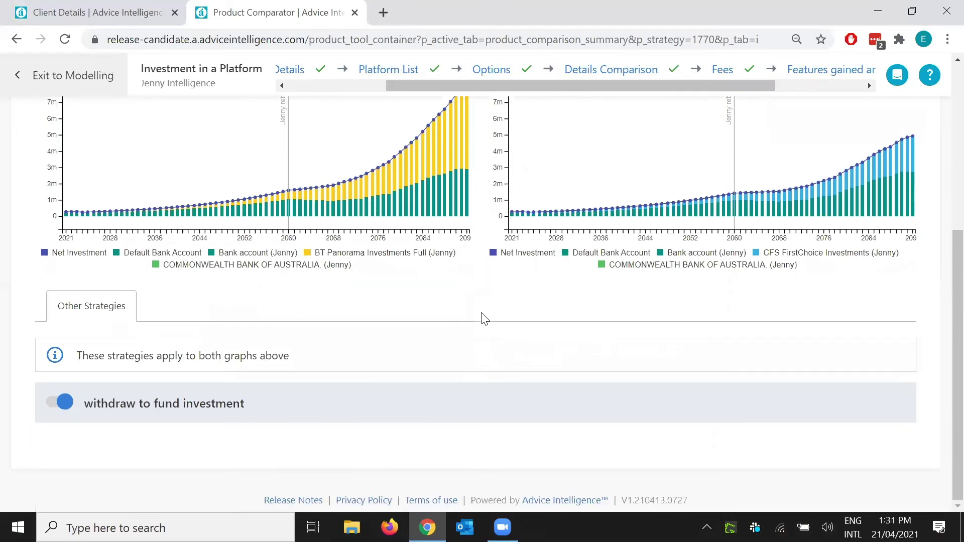
pyautogui.scroll(5, 485, 317)
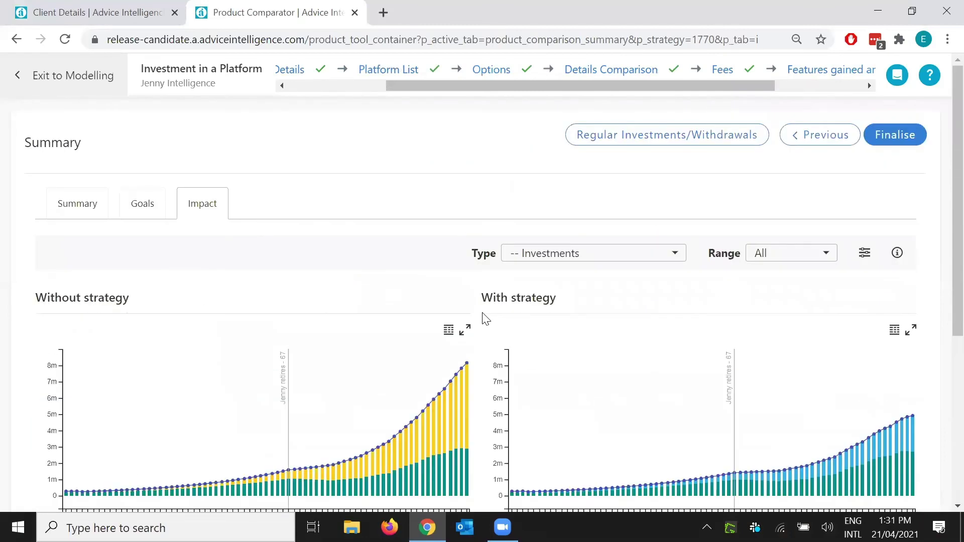
# Finalise the platform comparison and open the SOA preview for Scenario 1
pyautogui.click(900, 135)
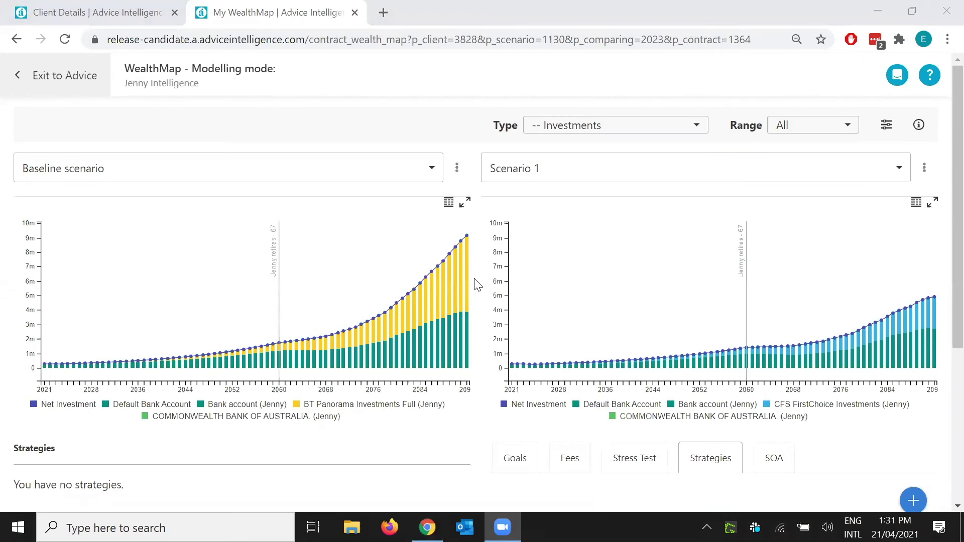
pyautogui.scroll(-2, 477, 285)
pyautogui.click(777, 336)
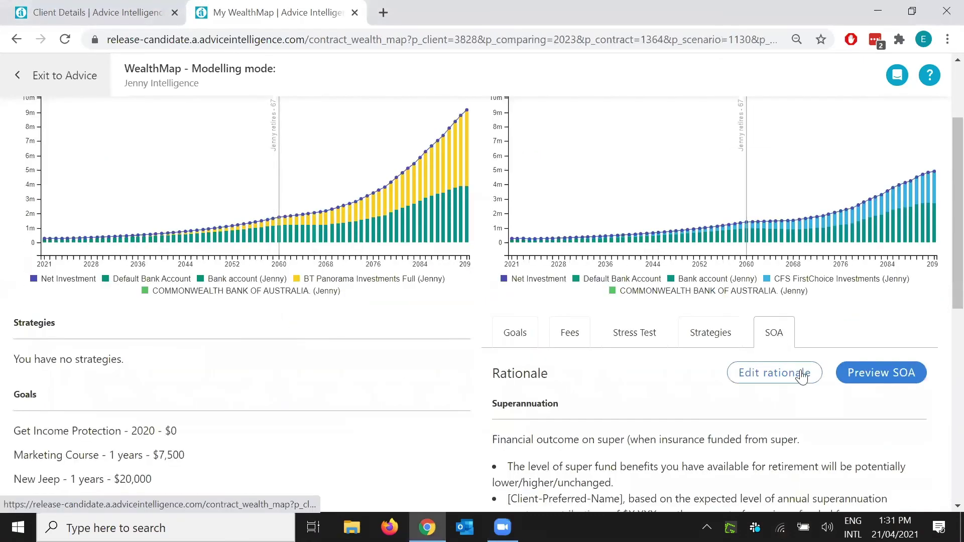
pyautogui.click(863, 381)
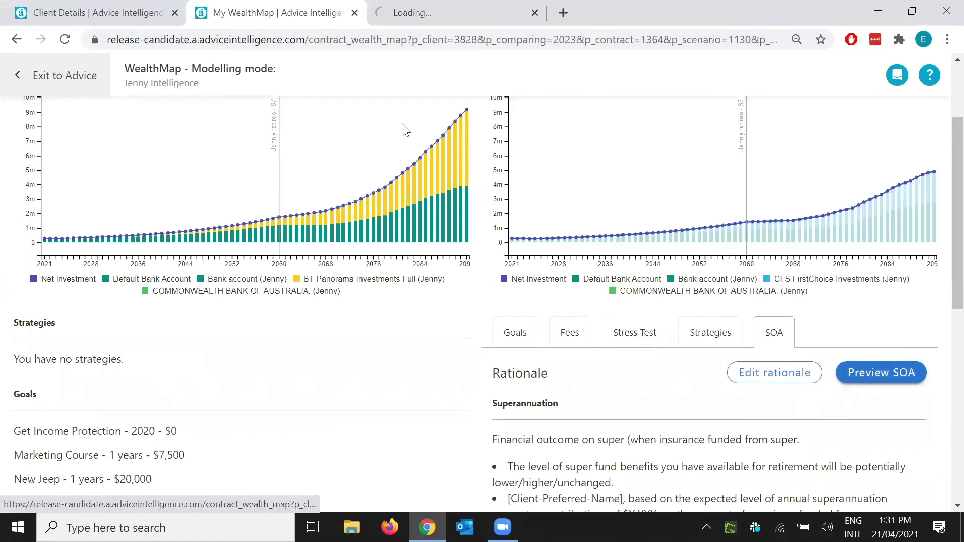
pyautogui.click(400, 24)
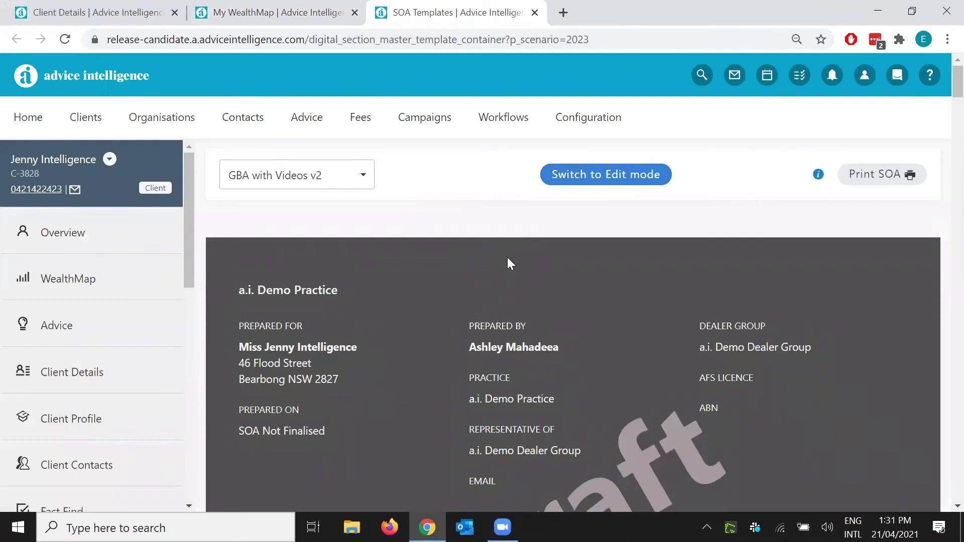
# Skim the SOA preview and change its template to Goals based customizable
pyautogui.scroll(-8, 507, 257)
pyautogui.scroll(-20, 466, 302)
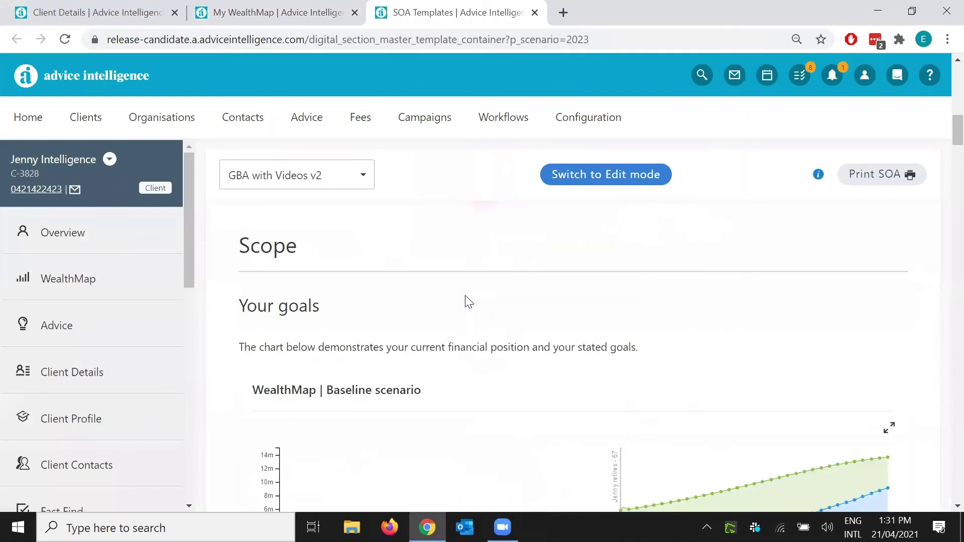
pyautogui.scroll(-20, 460, 281)
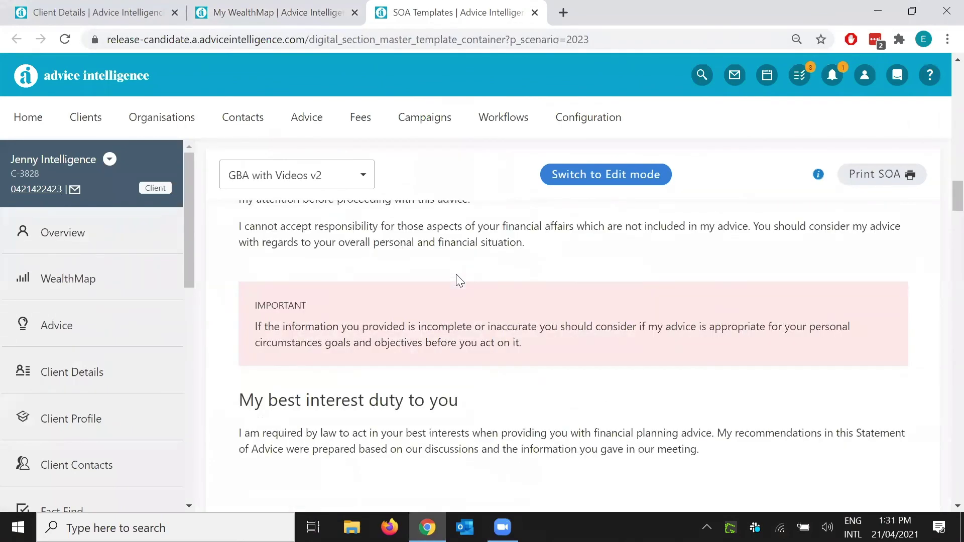
pyautogui.scroll(-20, 460, 281)
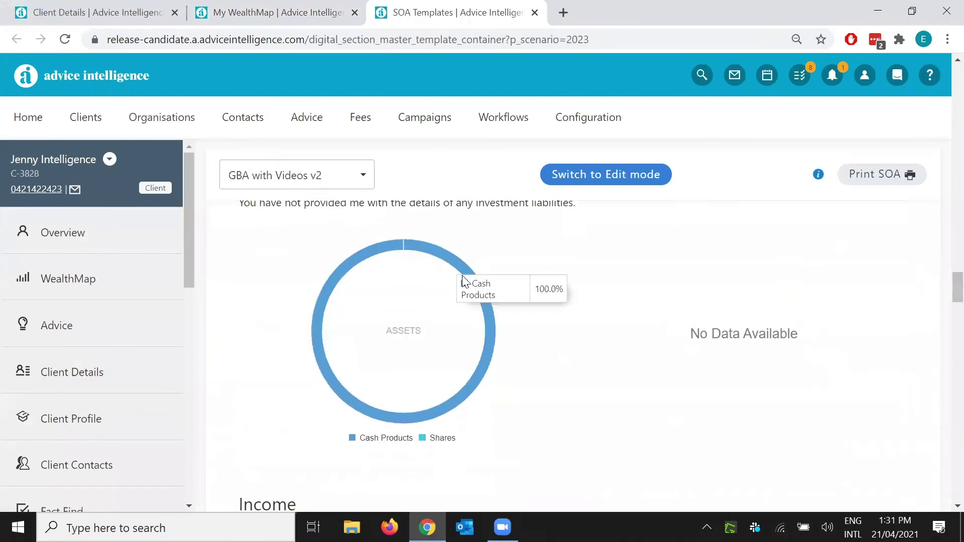
pyautogui.scroll(-10, 460, 279)
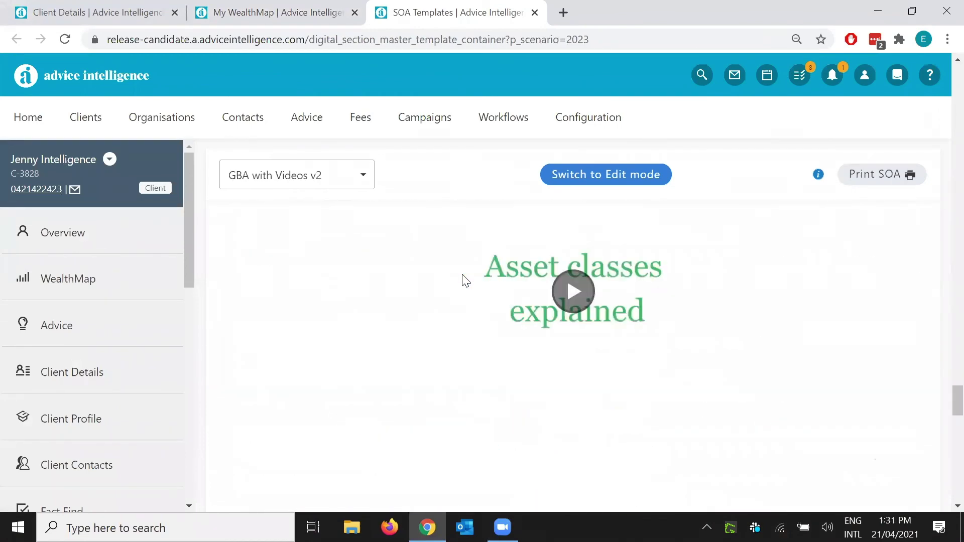
pyautogui.scroll(5, 460, 279)
pyautogui.click(303, 189)
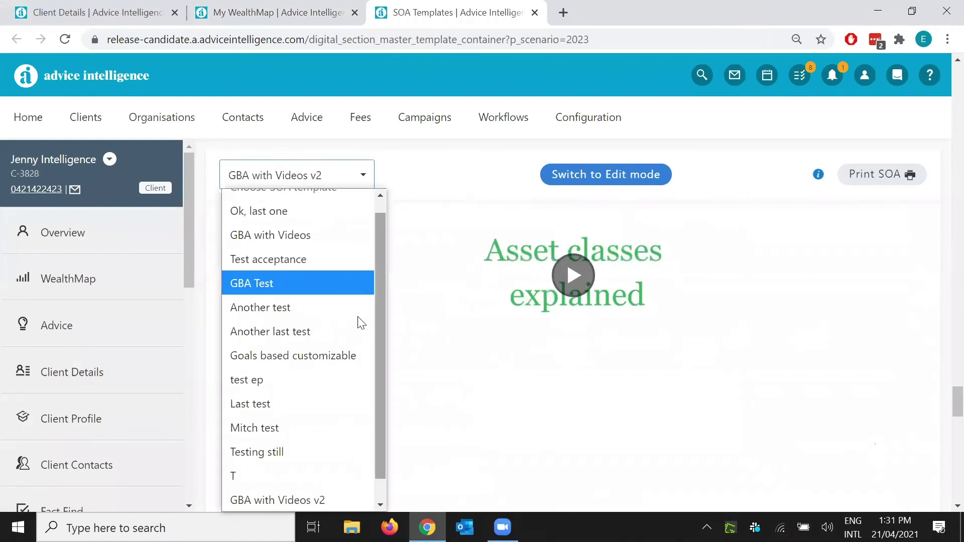
pyautogui.click(329, 354)
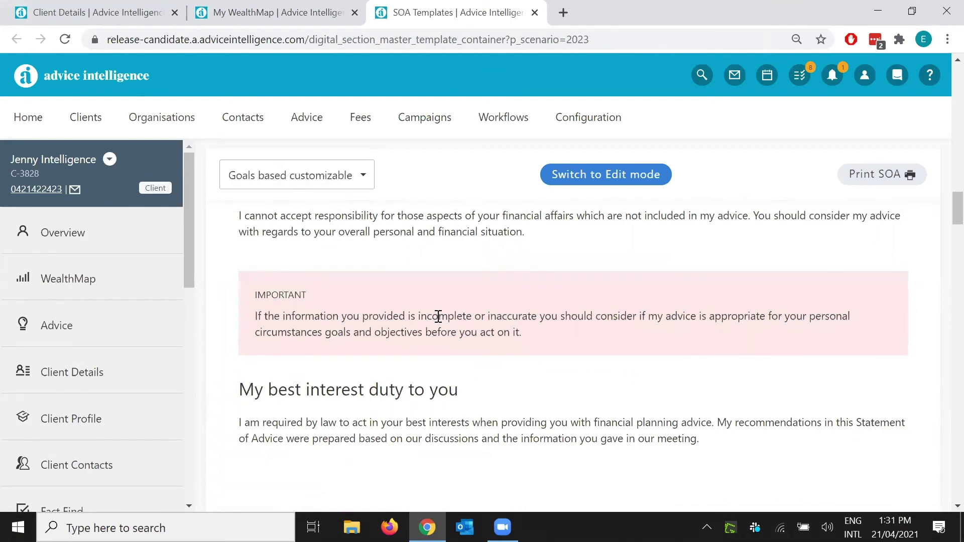
# Look through the list of other available SOA templates and close it without choosing another one
pyautogui.click(307, 183)
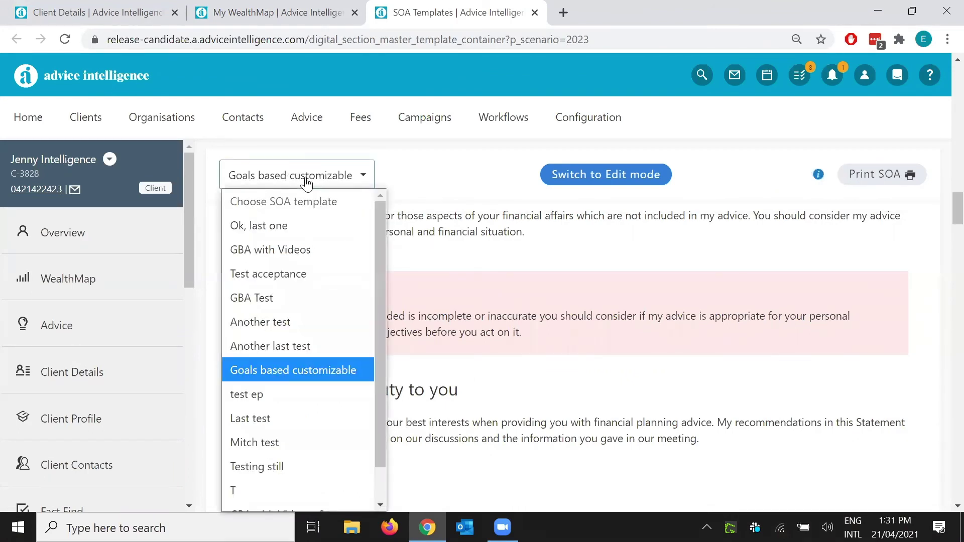
pyautogui.moveTo(380, 241); pyautogui.dragTo(390, 262)
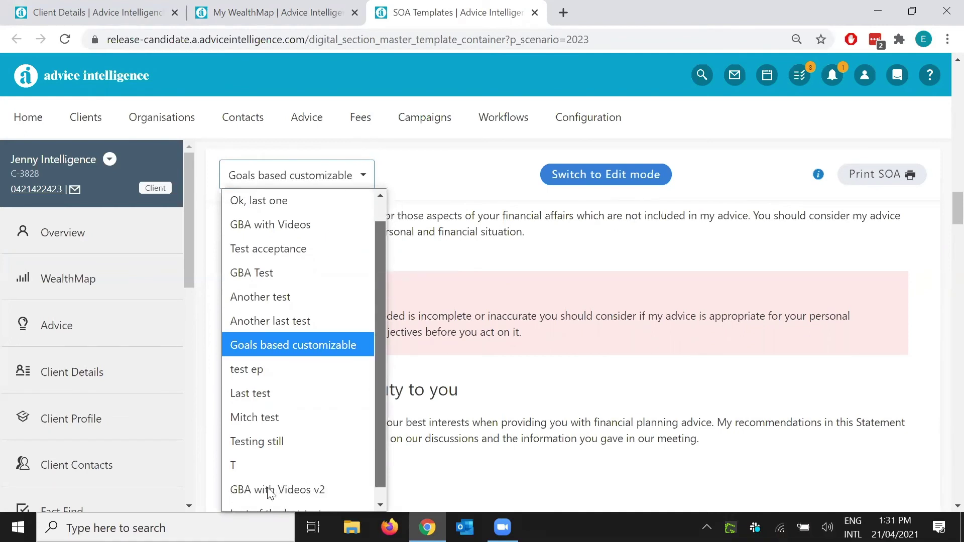
pyautogui.press('End')
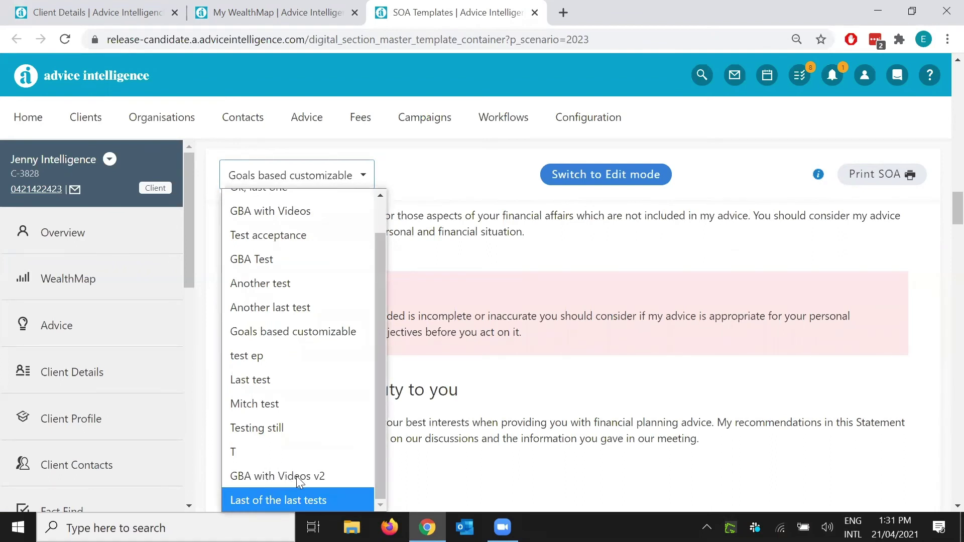
pyautogui.click(507, 231)
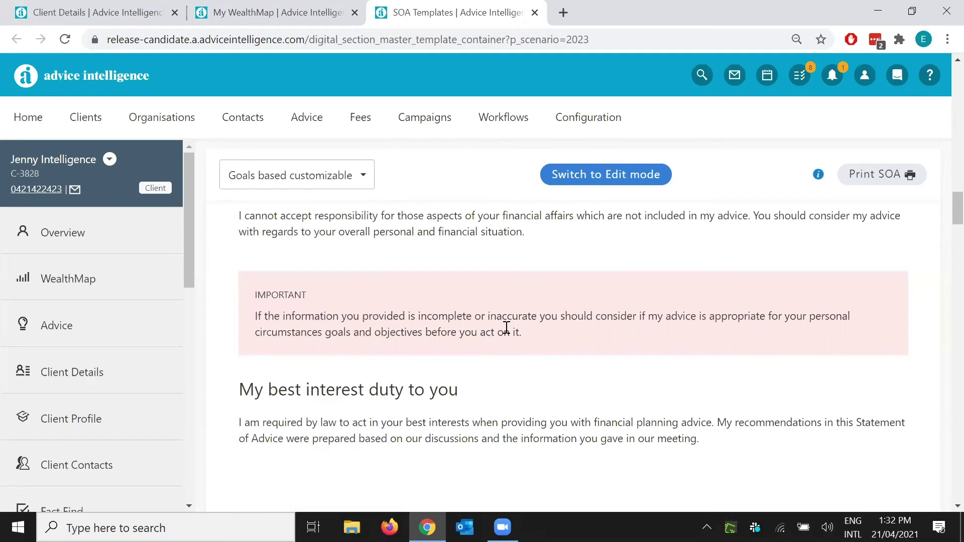
pyautogui.scroll(-3, 506, 328)
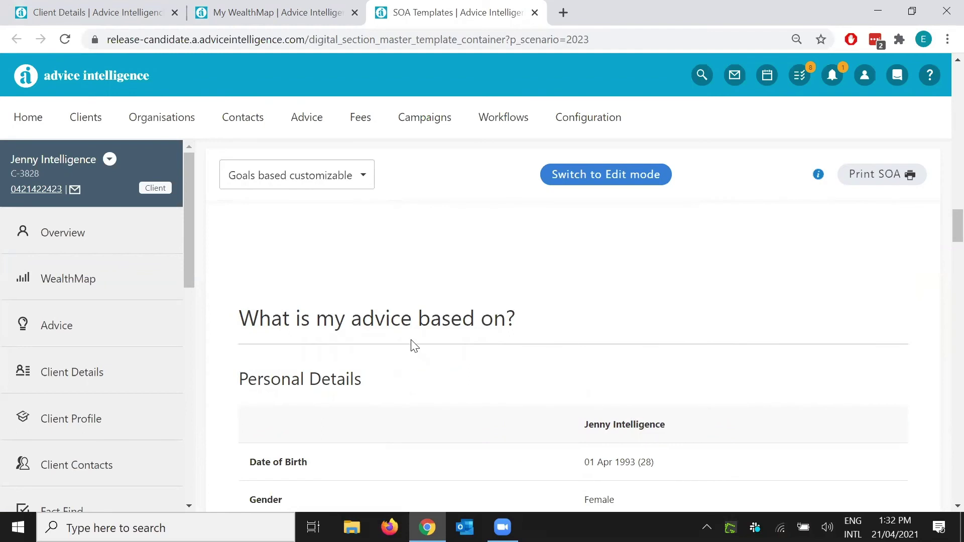
pyautogui.click(319, 183)
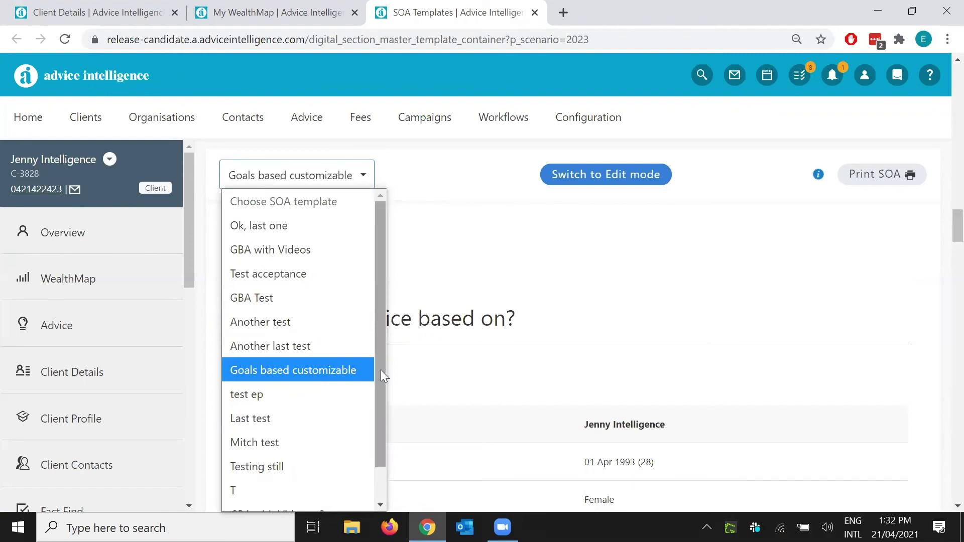
pyautogui.moveTo(381, 369); pyautogui.dragTo(382, 413)
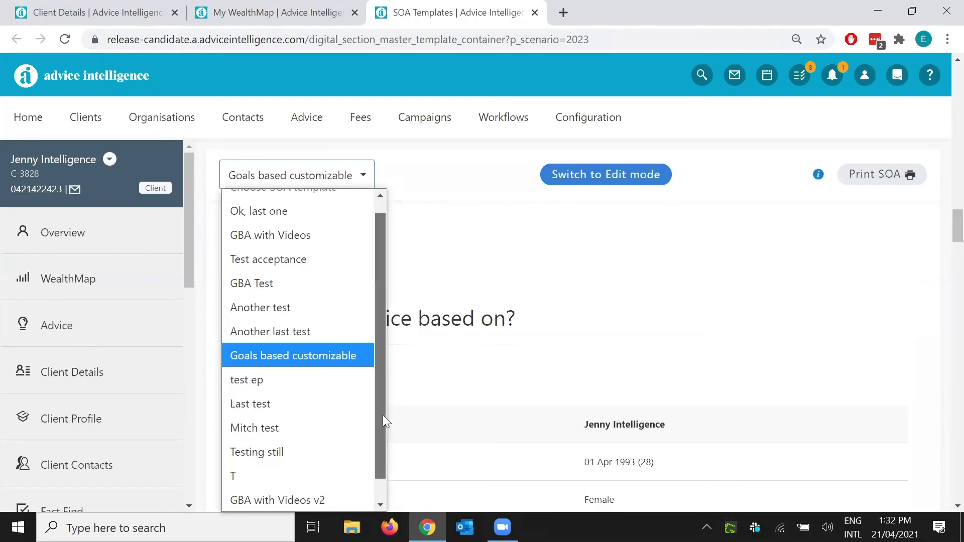
pyautogui.scroll(-1, 344, 497)
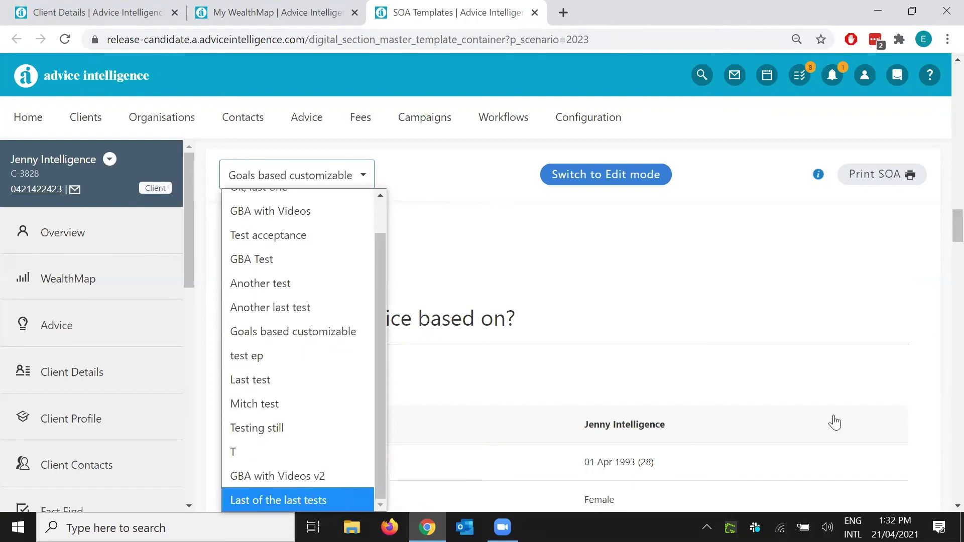
pyautogui.click(923, 349)
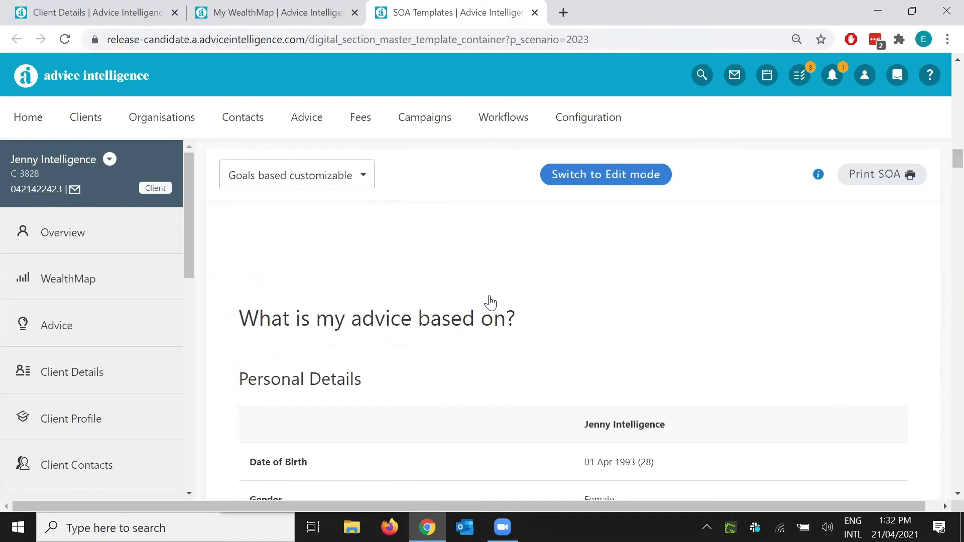
# Examine the SOA's sections on personal details, assets, income, expenses and investment risk profile
pyautogui.scroll(-5, 472, 296)
pyautogui.scroll(-5, 472, 288)
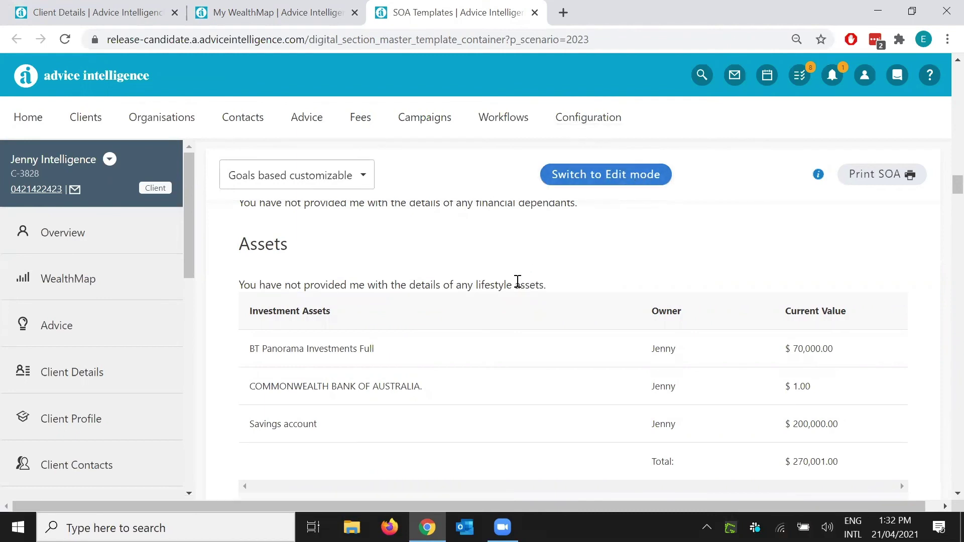
pyautogui.scroll(6, 517, 281)
pyautogui.scroll(-12, 516, 307)
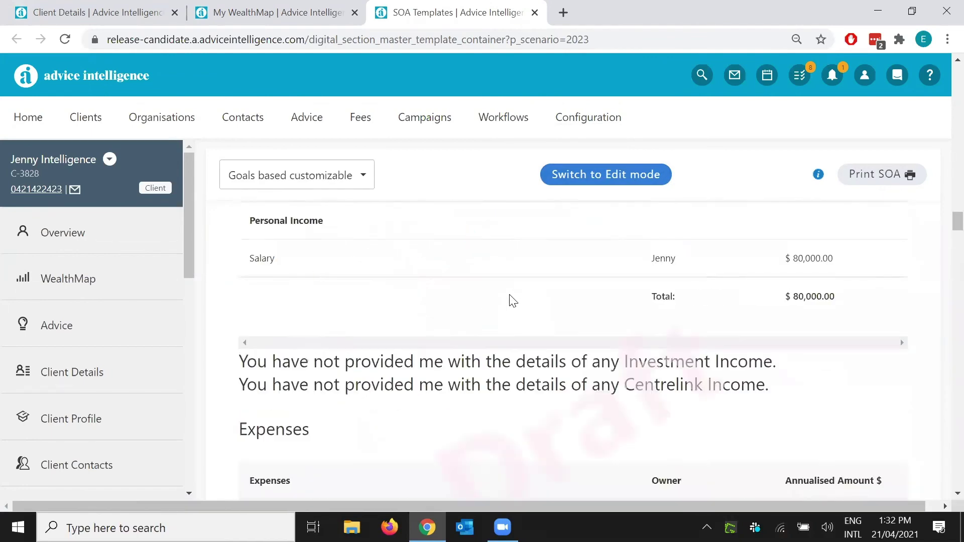
pyautogui.scroll(-15, 511, 300)
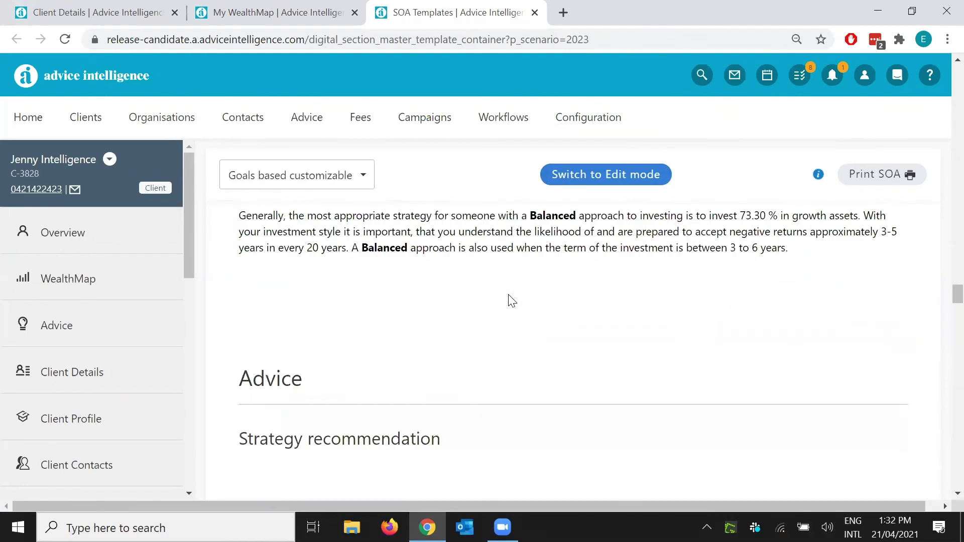
# Find the SOA's Advice section and highlight its Strategy recommendation and Withdraw from your investments headings
pyautogui.scroll(-5, 510, 299)
pyautogui.scroll(3, 246, 245)
pyautogui.doubleClick(246, 251)
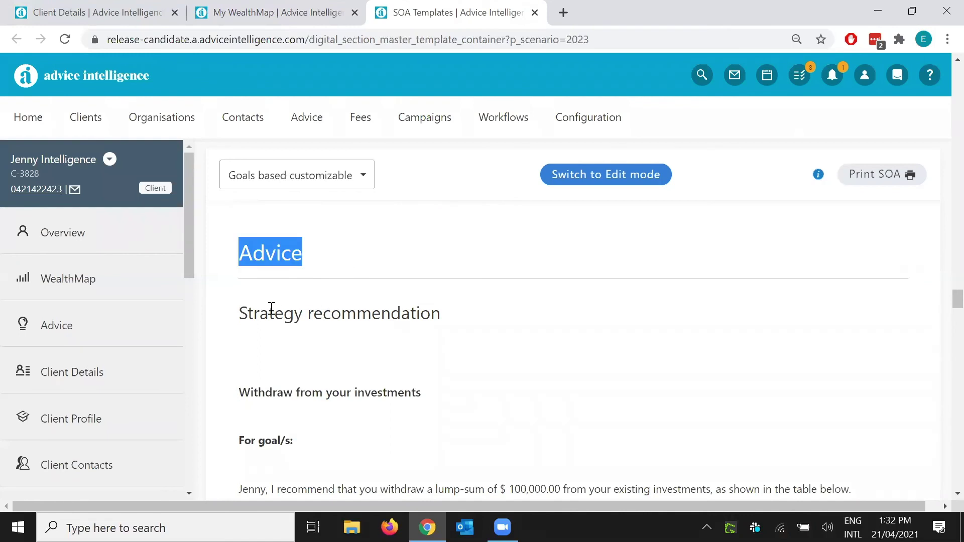
pyautogui.click(261, 313)
pyautogui.keyDown('shift'); pyautogui.click(450, 326); pyautogui.keyUp('shift')
pyautogui.moveTo(254, 389); pyautogui.dragTo(445, 400)
pyautogui.click(478, 398)
pyautogui.scroll(-3, 467, 388)
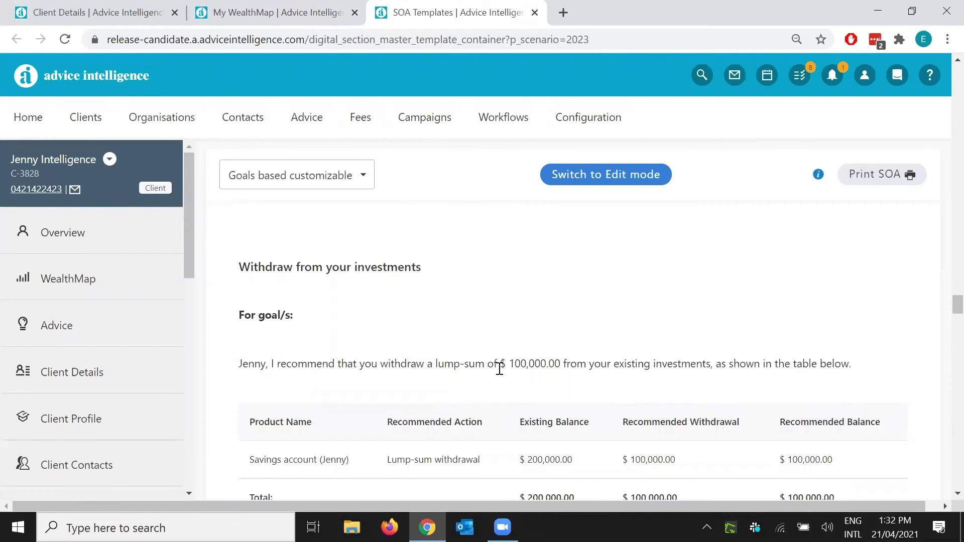
# Examine the recommended lump-sum withdrawal amount and the table of affected products
pyautogui.moveTo(506, 363); pyautogui.dragTo(529, 363)
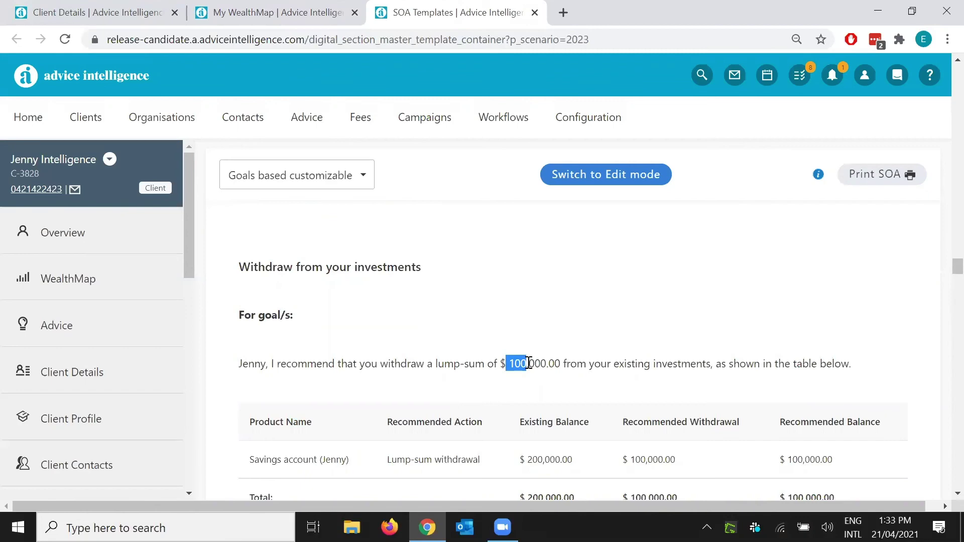
pyautogui.click(529, 364)
pyautogui.scroll(-5, 462, 298)
pyautogui.scroll(3, 463, 296)
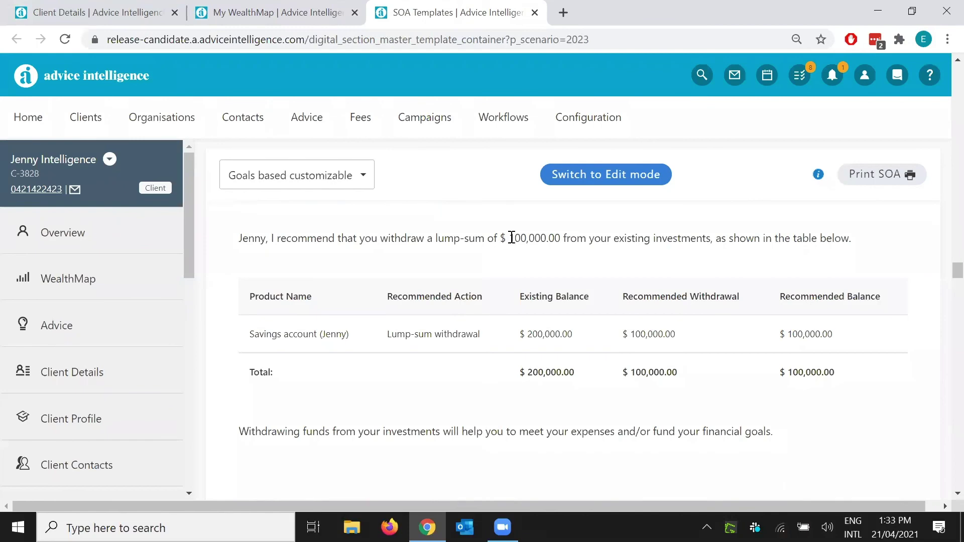
pyautogui.moveTo(508, 237); pyautogui.dragTo(527, 237)
pyautogui.click(519, 260)
# Read the benefits of withdrawing from investments and find the invest in platform recommendation
pyautogui.scroll(-3, 482, 301)
pyautogui.scroll(-3, 428, 294)
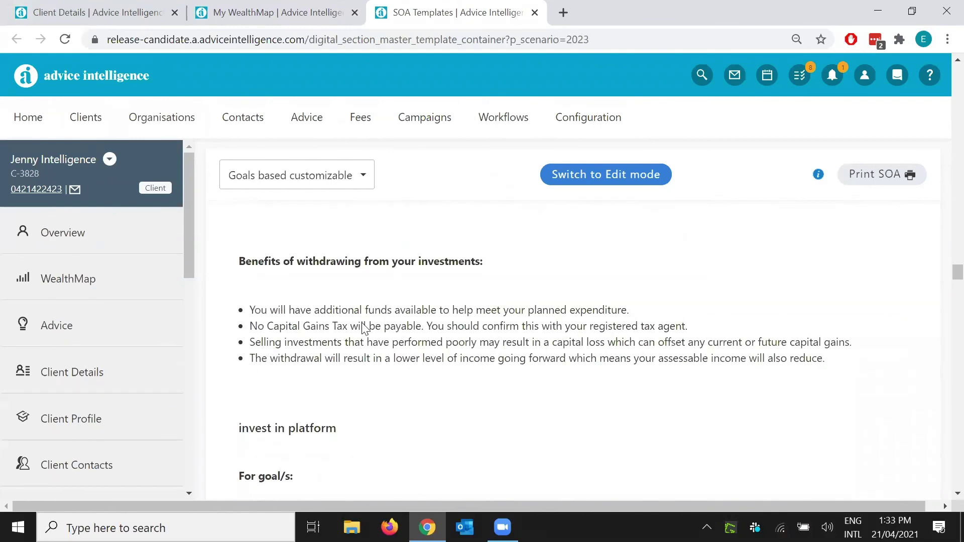
pyautogui.scroll(-6, 477, 273)
pyautogui.scroll(3, 605, 274)
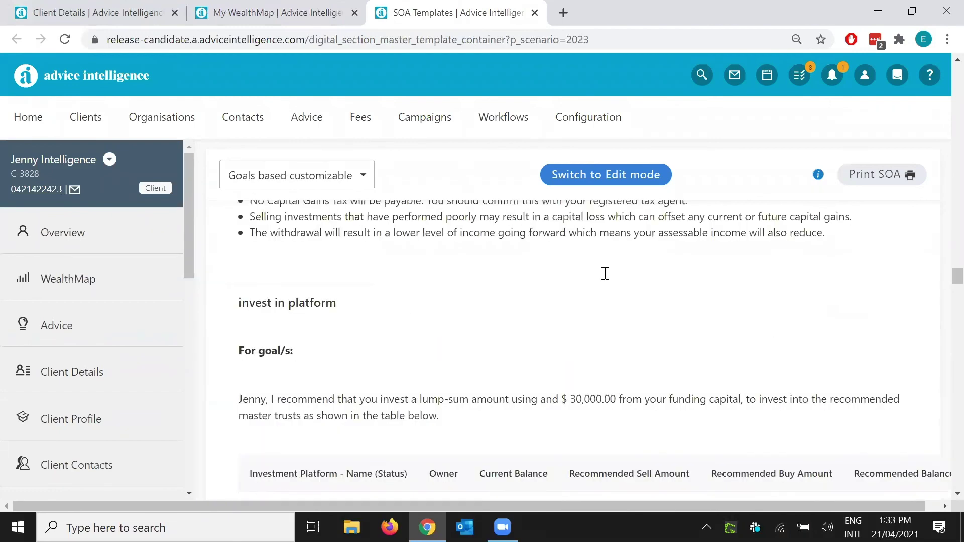
# Examine the invest in platform recommendation's lump-sum amount and its funding capital
pyautogui.scroll(6, 605, 274)
pyautogui.scroll(-9, 605, 274)
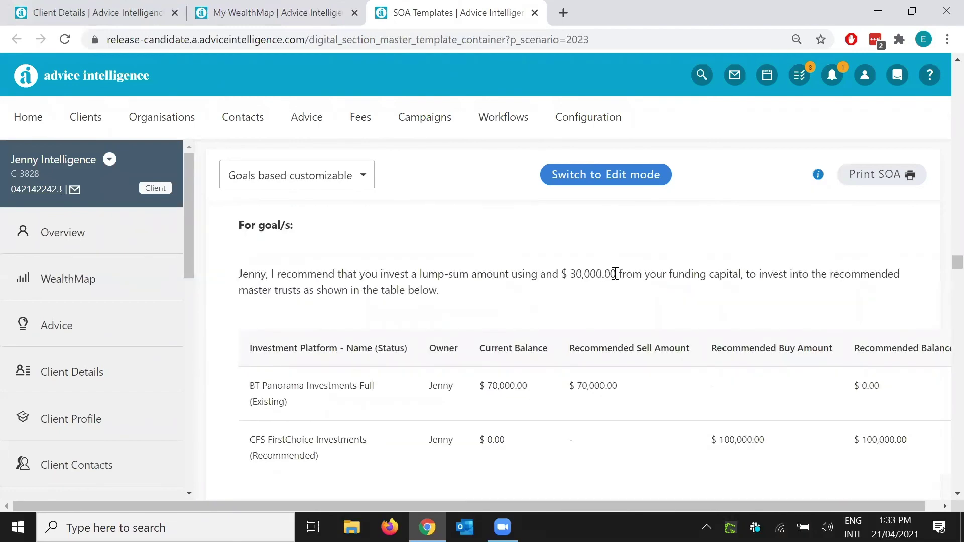
pyautogui.scroll(-3, 615, 274)
pyautogui.scroll(3, 615, 273)
pyautogui.moveTo(254, 273); pyautogui.dragTo(616, 272)
pyautogui.click(615, 273)
pyautogui.moveTo(517, 274); pyautogui.dragTo(661, 276)
pyautogui.click(529, 278)
# Check the recommended sell and buy amounts for BT Panorama Investments Full and CFS FirstChoice Investments in the platform table
pyautogui.scroll(-3, 618, 291)
pyautogui.moveTo(479, 262); pyautogui.dragTo(673, 266)
pyautogui.click(693, 278)
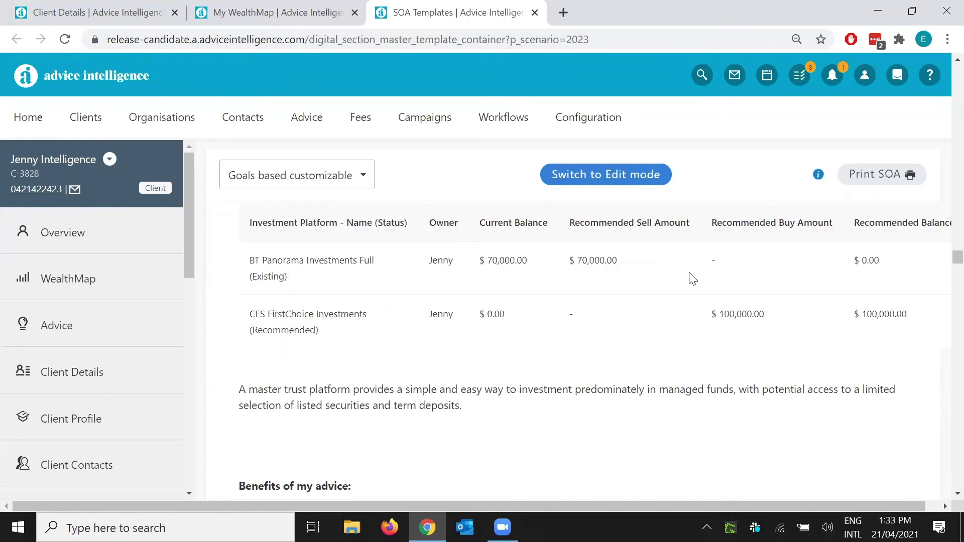
pyautogui.moveTo(722, 318); pyautogui.dragTo(796, 322)
pyautogui.click(794, 322)
# Read the master trust platform description and the benefits of the invest in platform advice
pyautogui.scroll(-3, 701, 323)
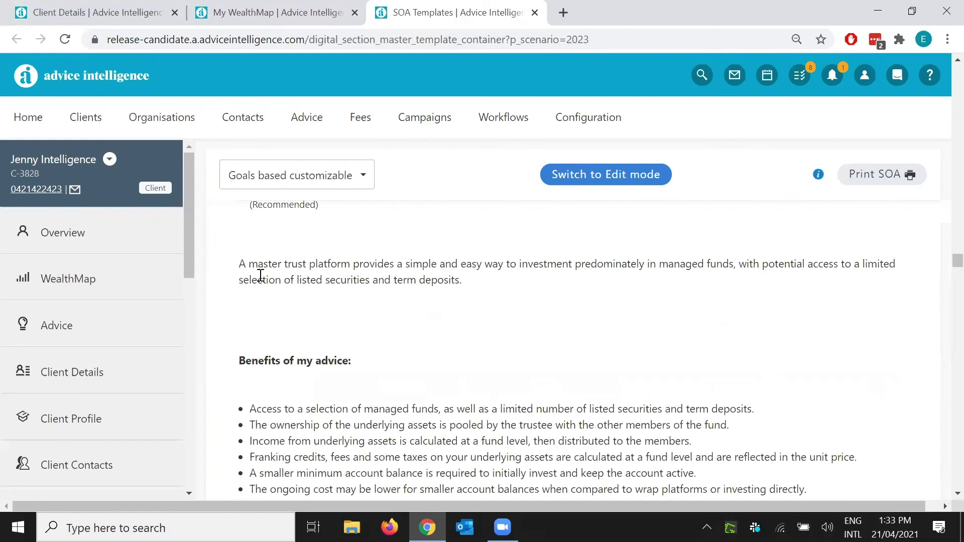
pyautogui.moveTo(239, 264); pyautogui.dragTo(373, 264)
pyautogui.click(397, 348)
pyautogui.scroll(-3, 429, 322)
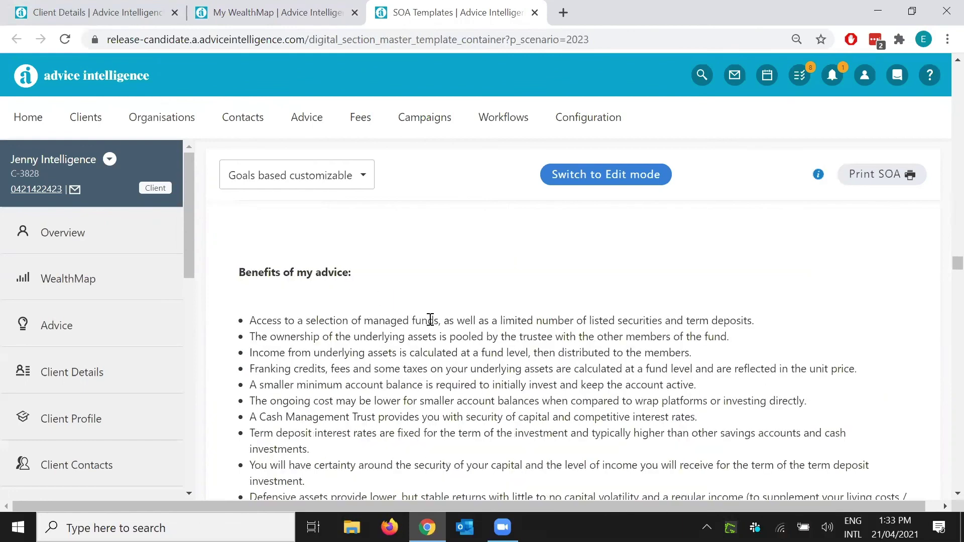
pyautogui.moveTo(252, 232); pyautogui.dragTo(338, 232)
pyautogui.click(388, 278)
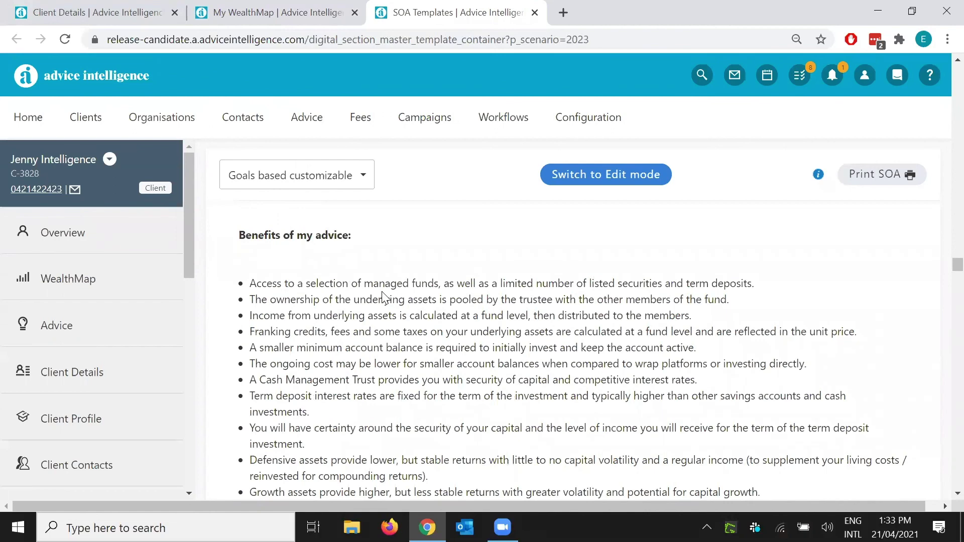
pyautogui.scroll(-4, 407, 303)
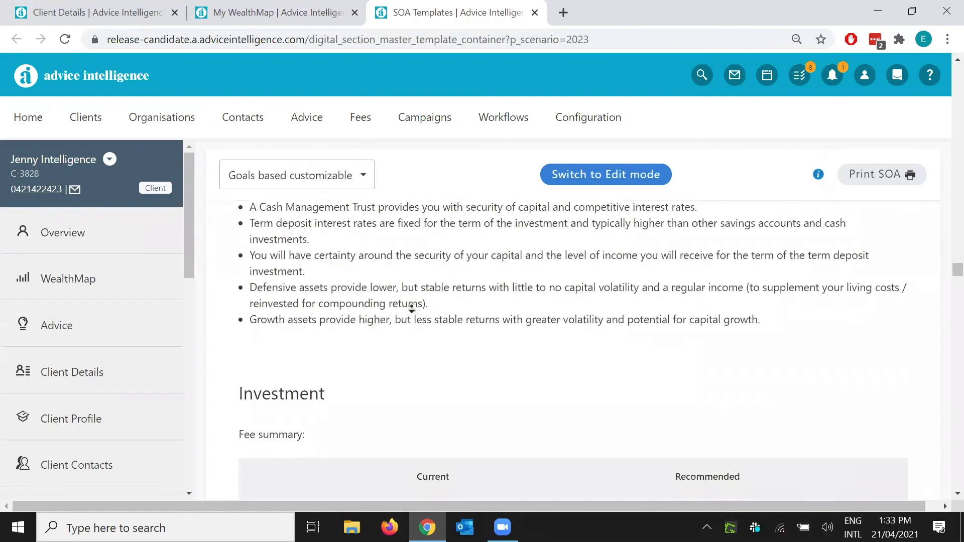
# Compare the current and recommended total ongoing fees in the Investment section's fee summary
pyautogui.scroll(-5, 412, 306)
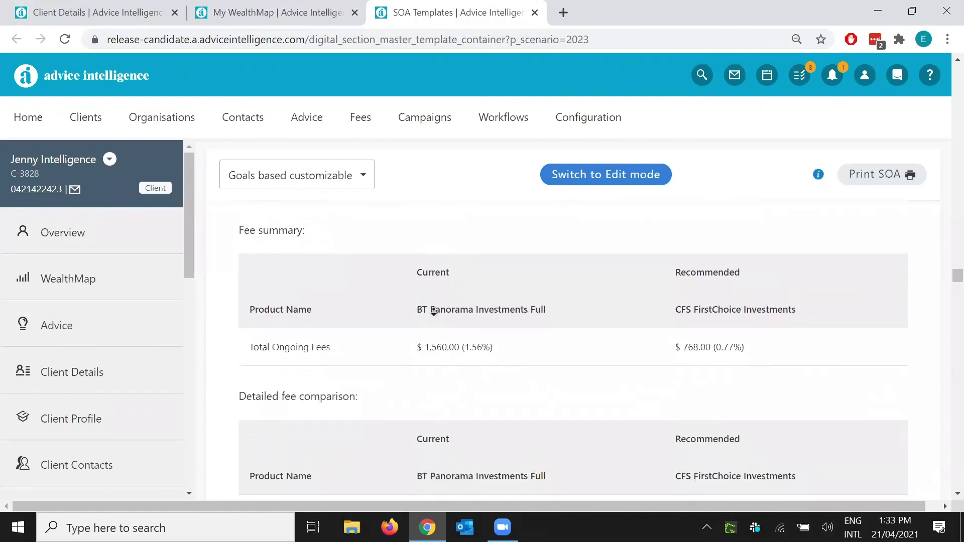
pyautogui.scroll(-1, 434, 310)
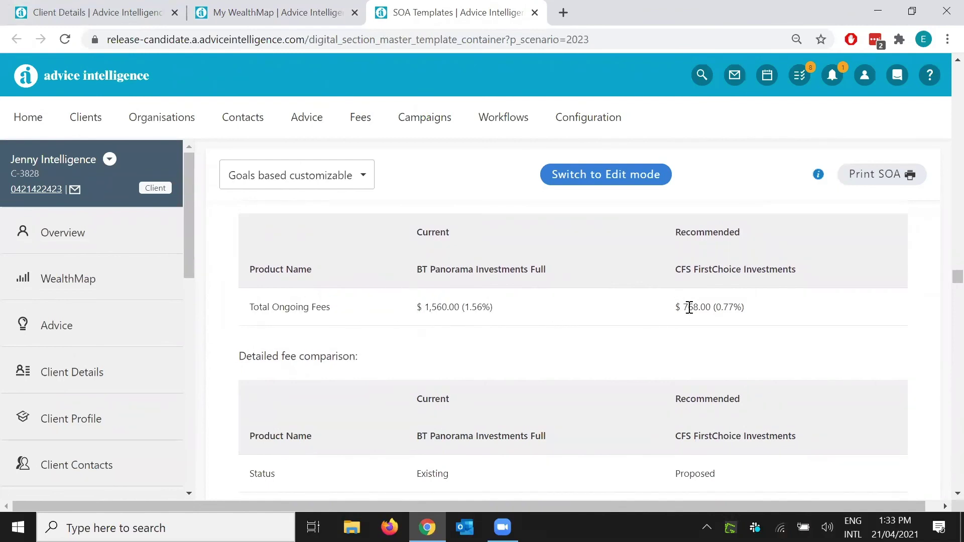
pyautogui.moveTo(676, 307); pyautogui.dragTo(714, 308)
pyautogui.click(740, 308)
pyautogui.click(709, 324)
pyautogui.scroll(-3, 590, 322)
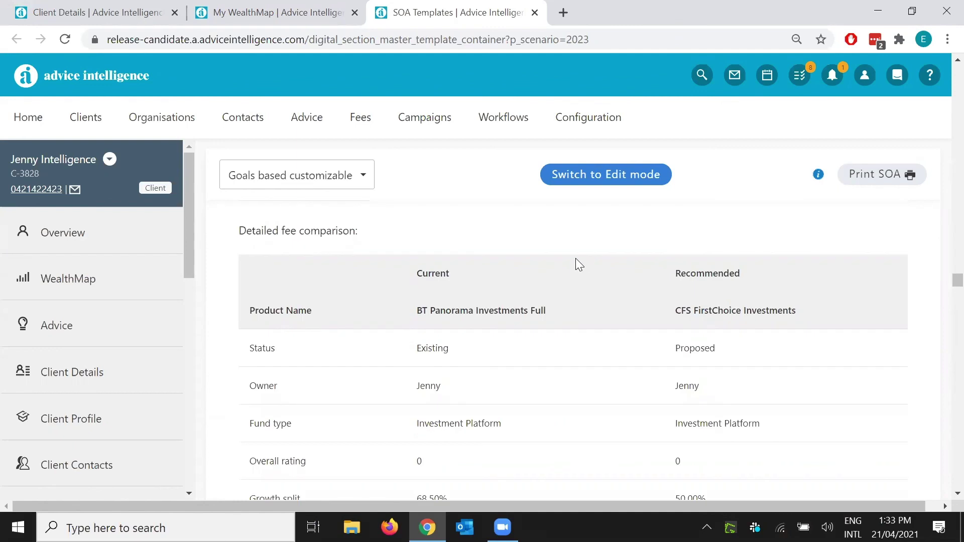
# Review the detailed fee comparison and the product features and benefits lost and gained
pyautogui.middleClick(616, 261)
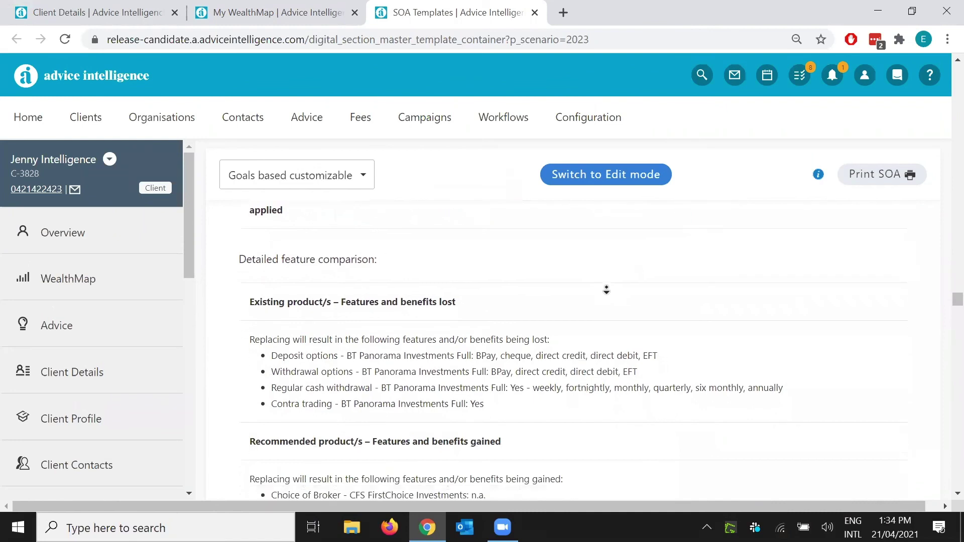
pyautogui.click(412, 252)
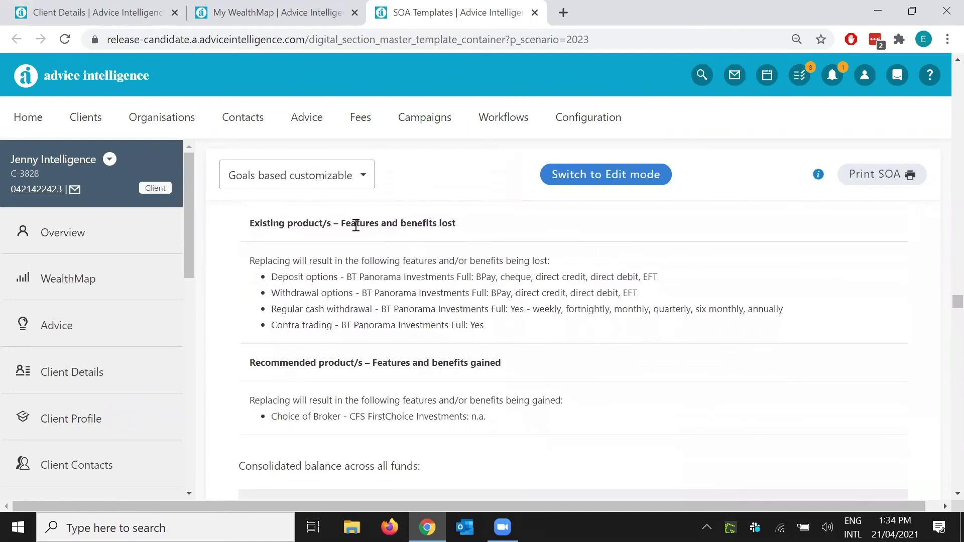
pyautogui.moveTo(293, 255); pyautogui.dragTo(443, 302)
pyautogui.middleClick(551, 353)
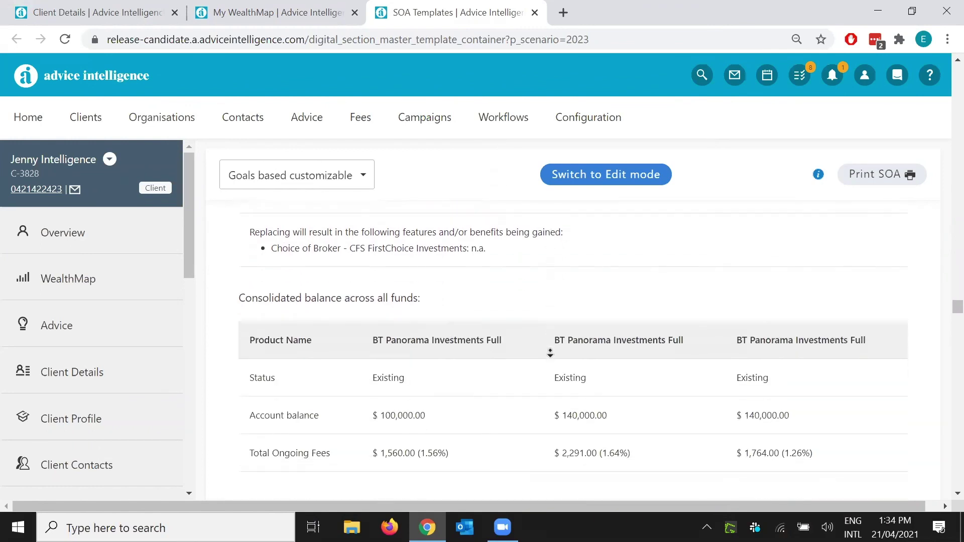
# Examine the consolidated balance across all funds and the recommended investment products under Product recommendation
pyautogui.click(513, 339)
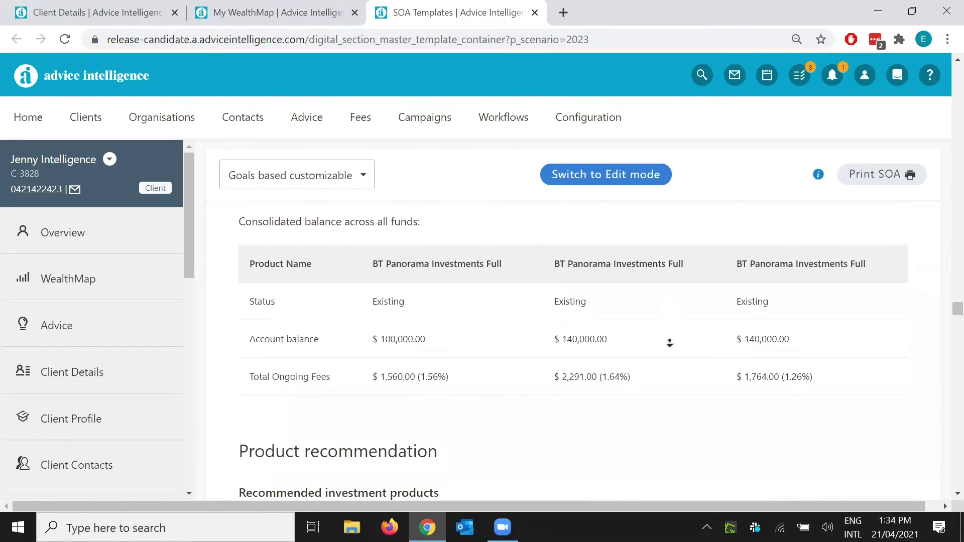
pyautogui.scroll(-1, 534, 306)
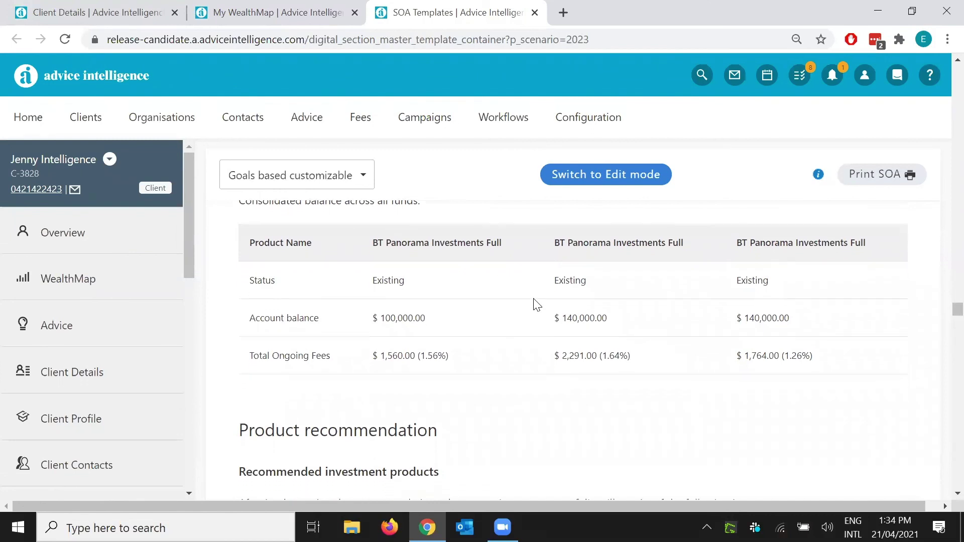
pyautogui.scroll(-2, 526, 319)
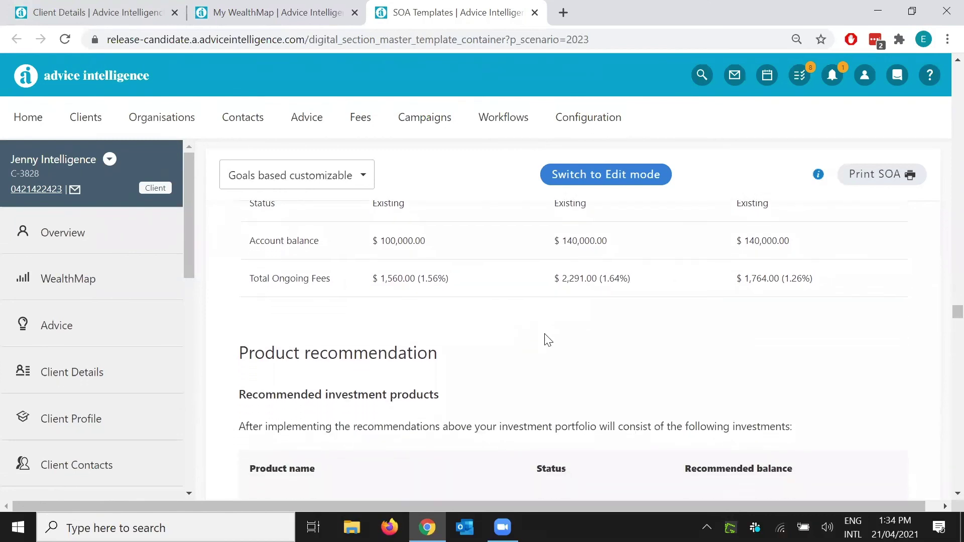
pyautogui.scroll(-1, 547, 340)
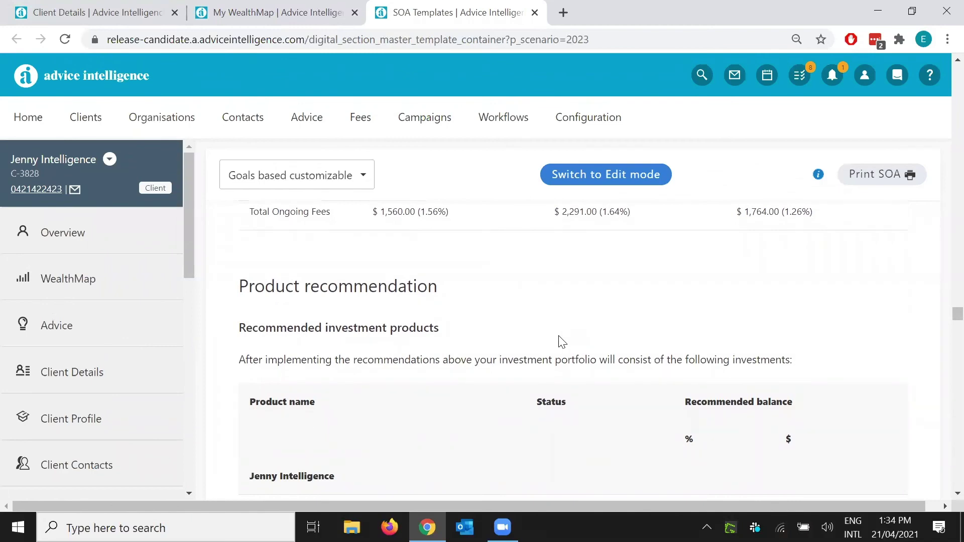
pyautogui.scroll(-5, 548, 359)
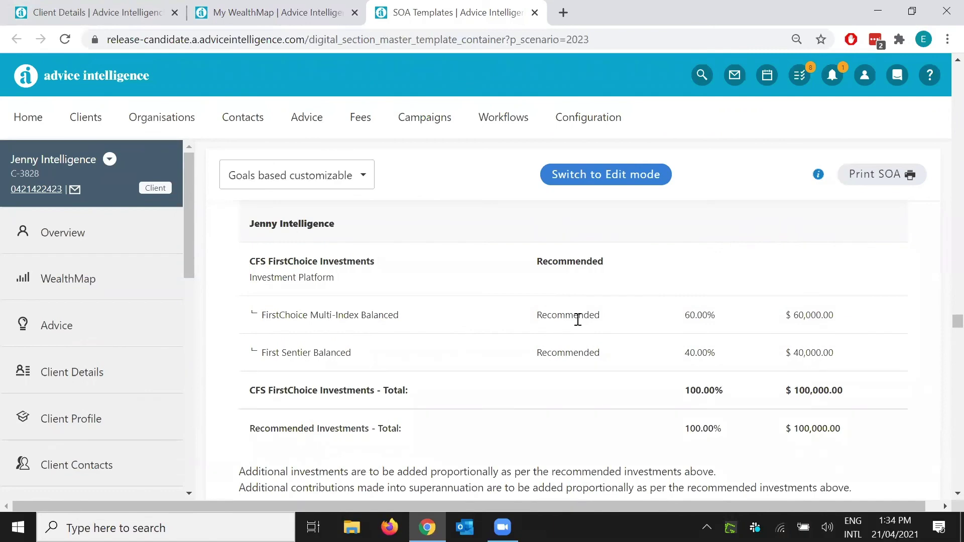
# Show the client's asset allocation comparison as a table and examine the current, recommended, strategic benchmark and variance columns
pyautogui.scroll(-7, 578, 319)
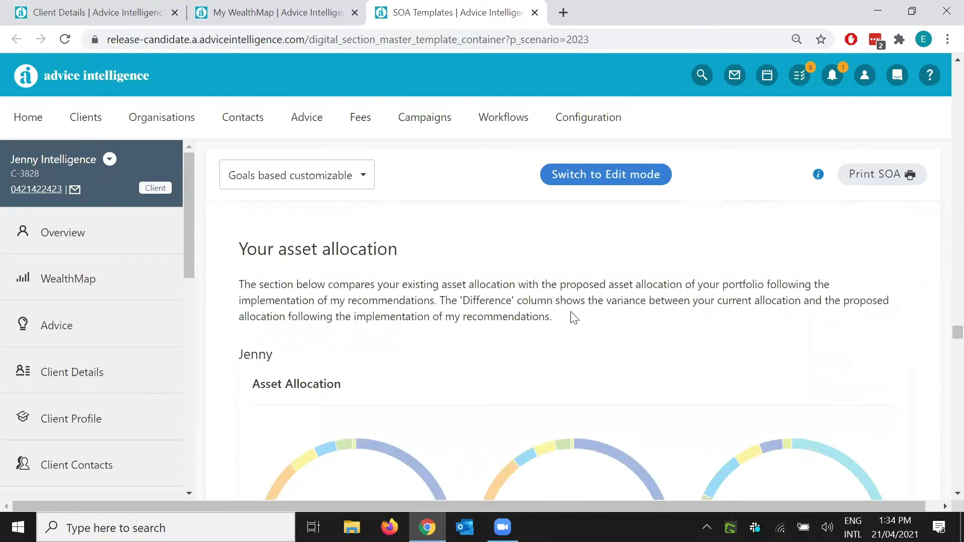
pyautogui.scroll(-3, 508, 294)
pyautogui.scroll(-3, 477, 295)
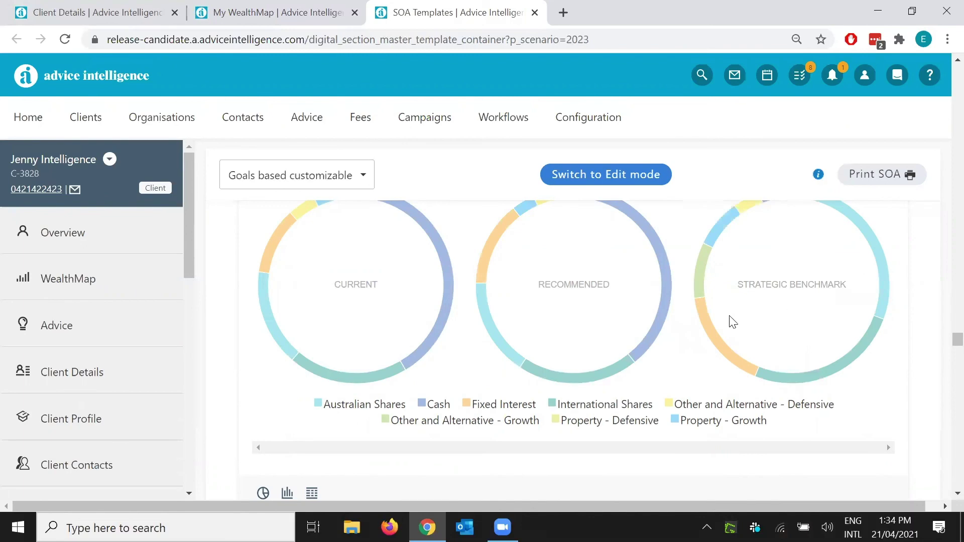
pyautogui.scroll(-3, 380, 431)
pyautogui.click(312, 367)
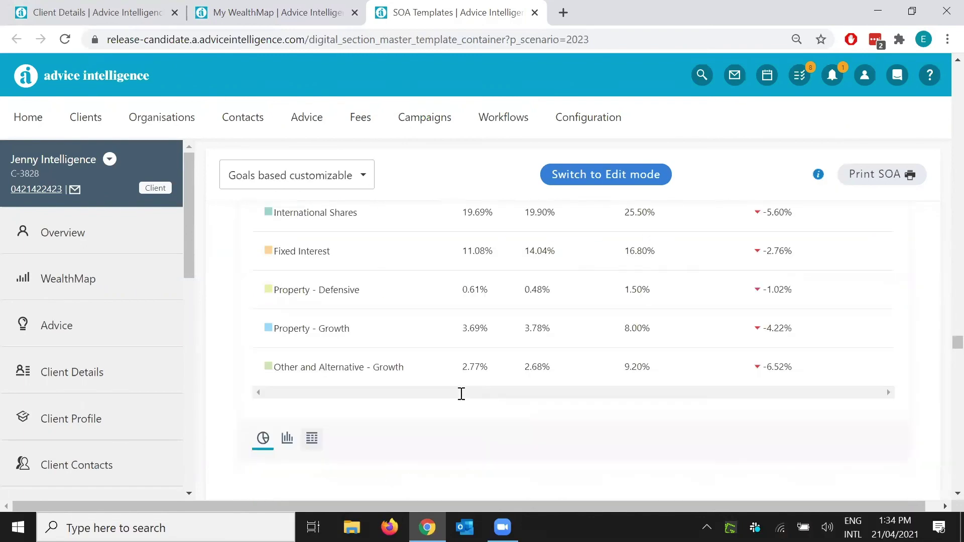
pyautogui.scroll(5, 462, 396)
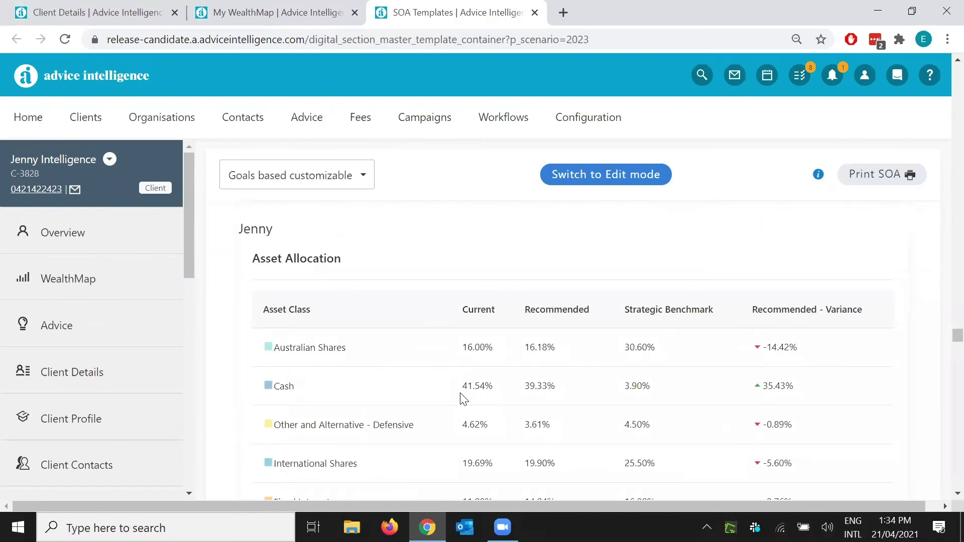
pyautogui.scroll(-7, 462, 396)
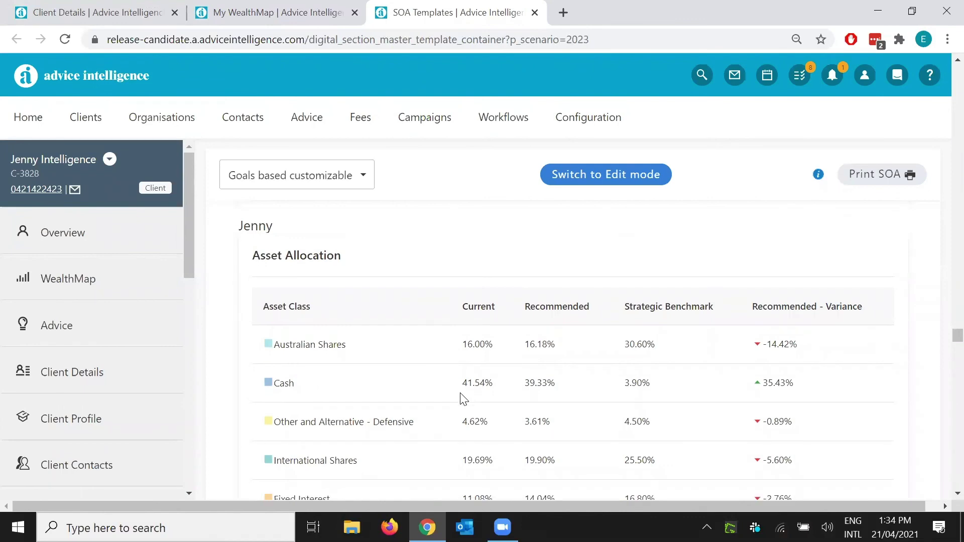
# Compare the current and Scenario 1 WealthMap projections in the SOA's Financial outcomes section
pyautogui.scroll(-7, 461, 395)
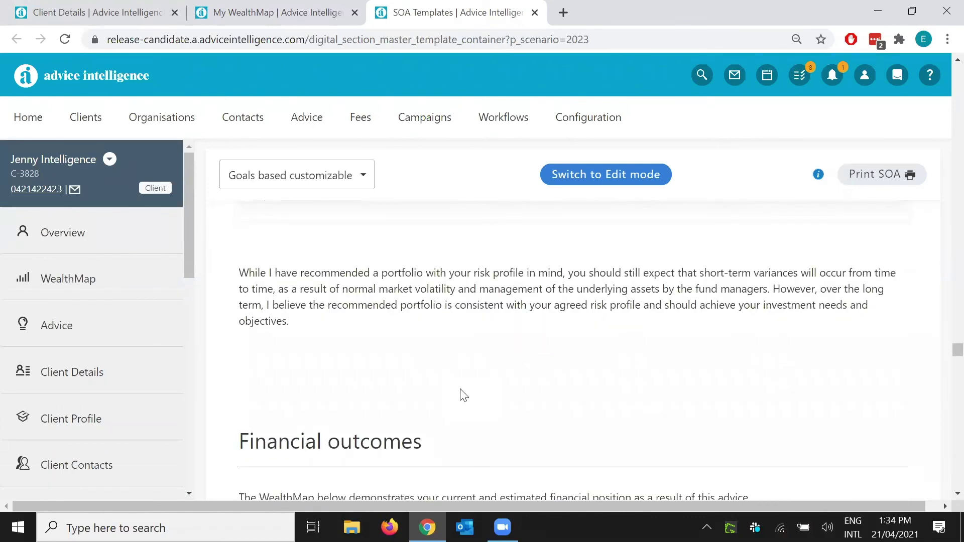
pyautogui.scroll(-2, 378, 297)
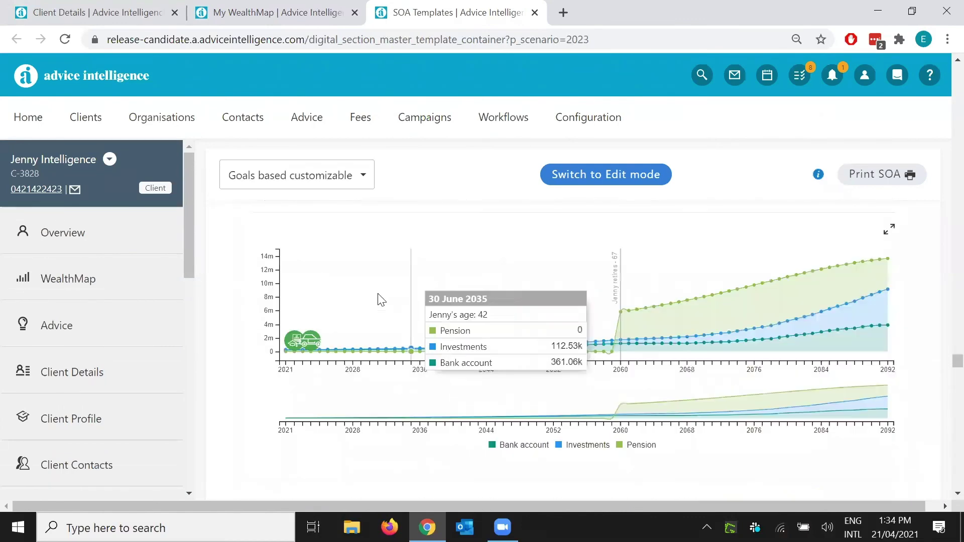
pyautogui.scroll(-2, 327, 299)
pyautogui.scroll(-3, 327, 300)
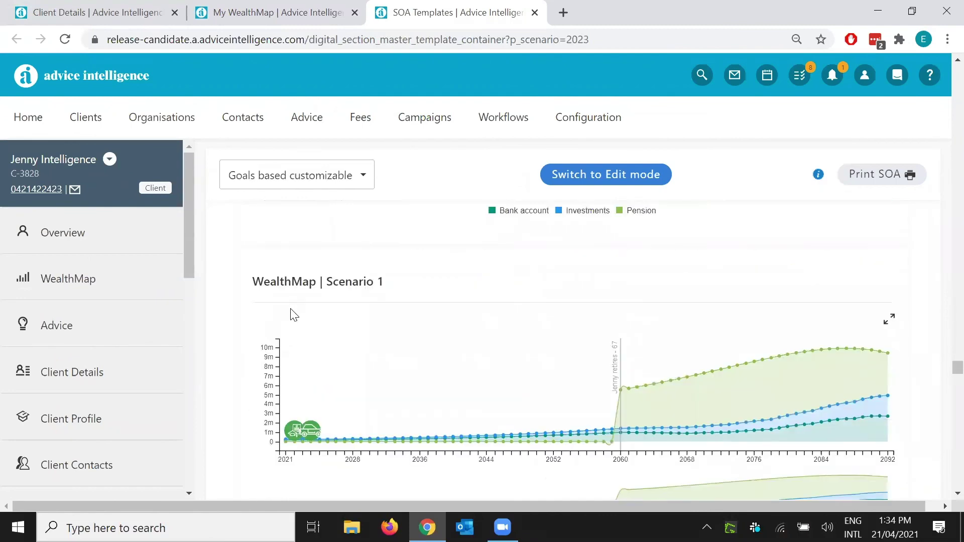
pyautogui.scroll(1, 291, 314)
pyautogui.scroll(-3, 263, 308)
pyautogui.scroll(4, 263, 308)
pyautogui.scroll(-10, 251, 291)
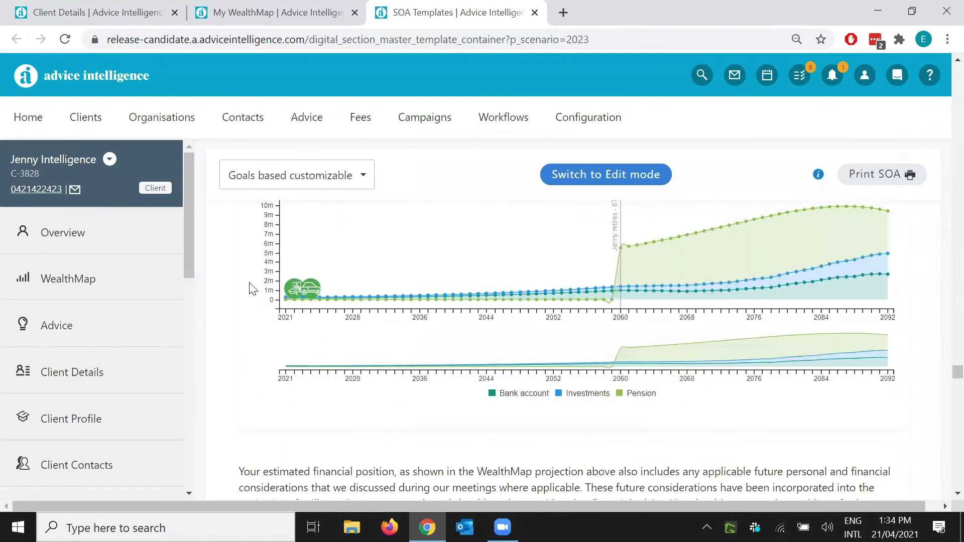
# Examine the Cash flow section's income and expense tables and the Scenario 1 cash flow chart
pyautogui.scroll(-2, 249, 284)
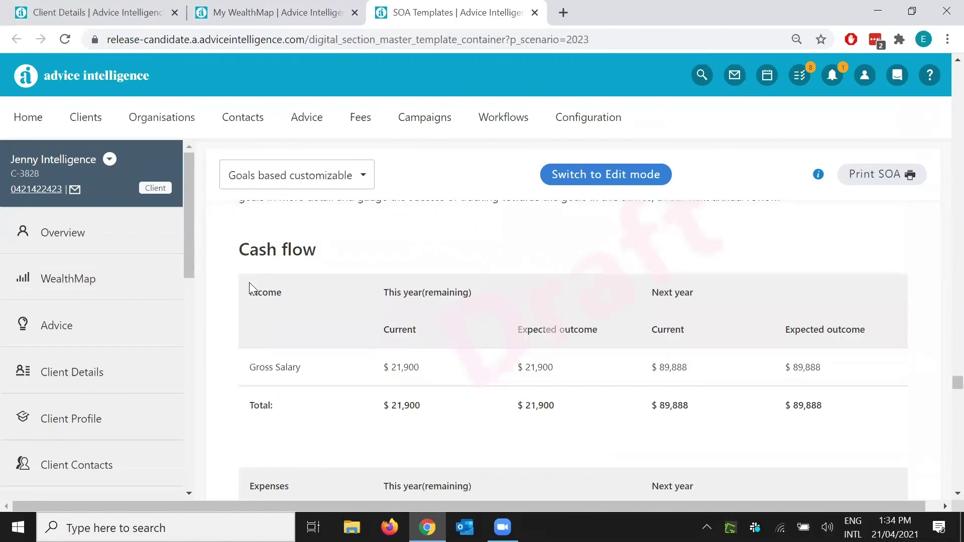
pyautogui.scroll(-2, 249, 282)
pyautogui.scroll(-2, 250, 285)
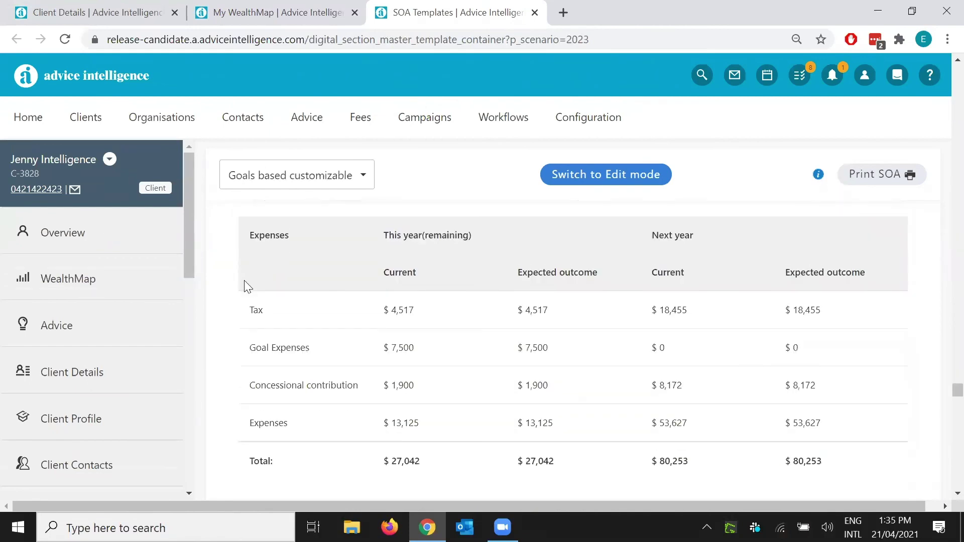
pyautogui.scroll(2, 248, 286)
pyautogui.scroll(-3, 246, 288)
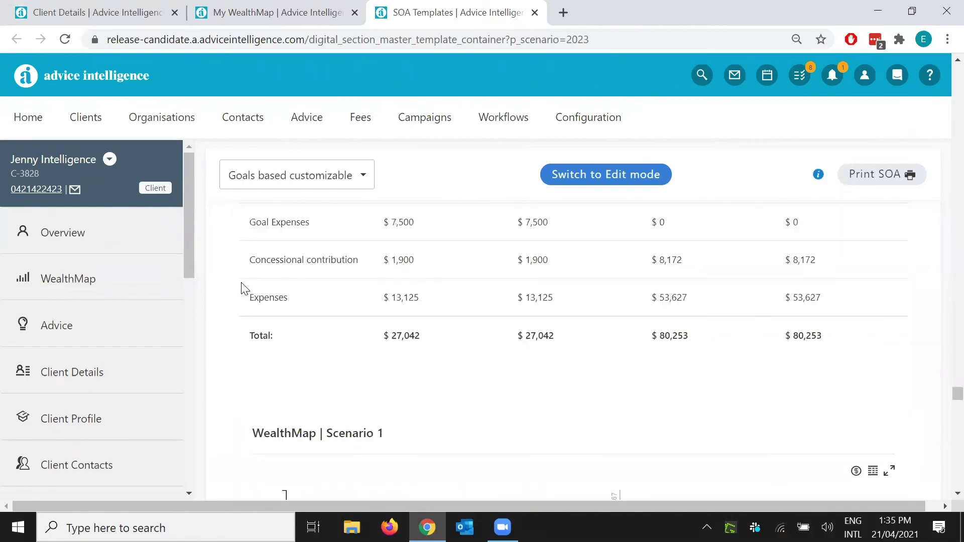
pyautogui.scroll(2, 243, 288)
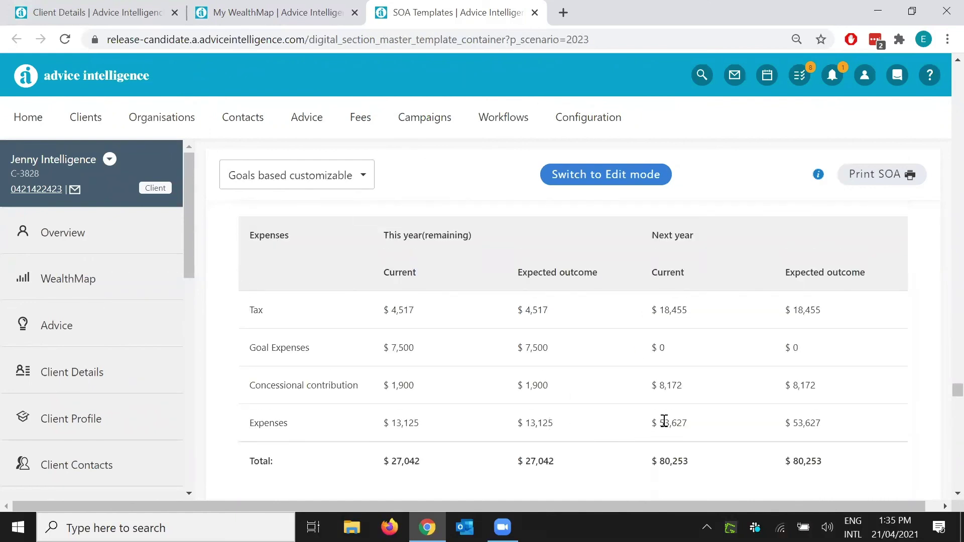
pyautogui.scroll(-4, 236, 349)
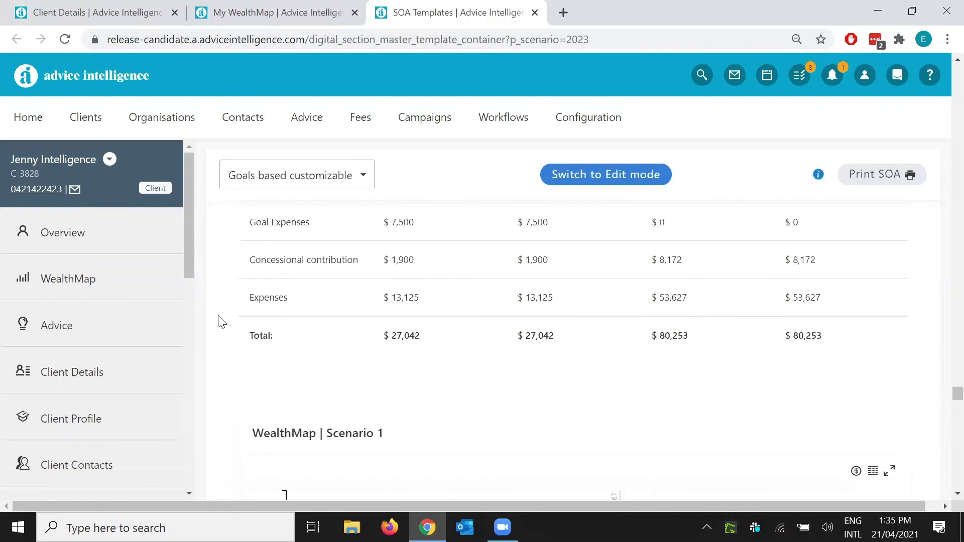
pyautogui.scroll(-2, 225, 305)
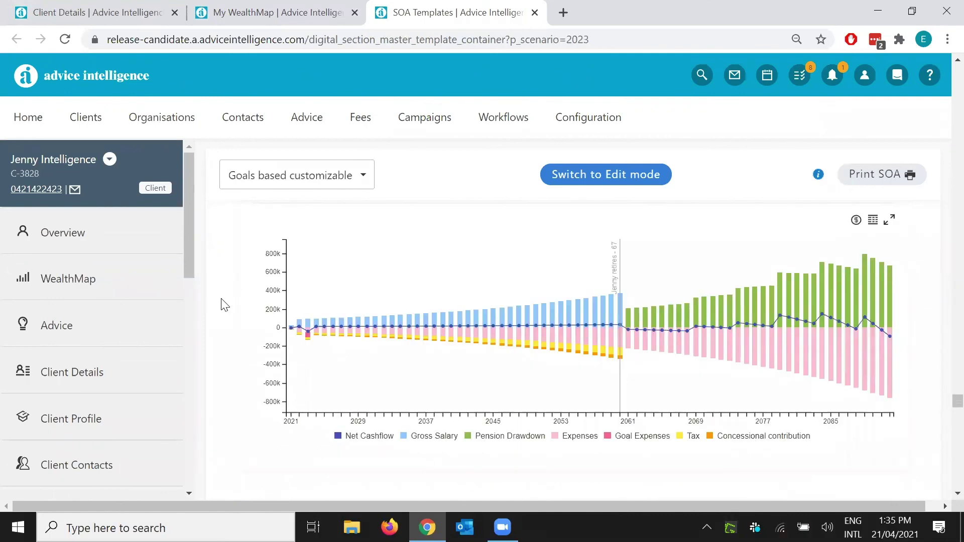
# Read the Risk & disadvantages section for withdrawing from investments and investing in the platform
pyautogui.scroll(-8, 225, 305)
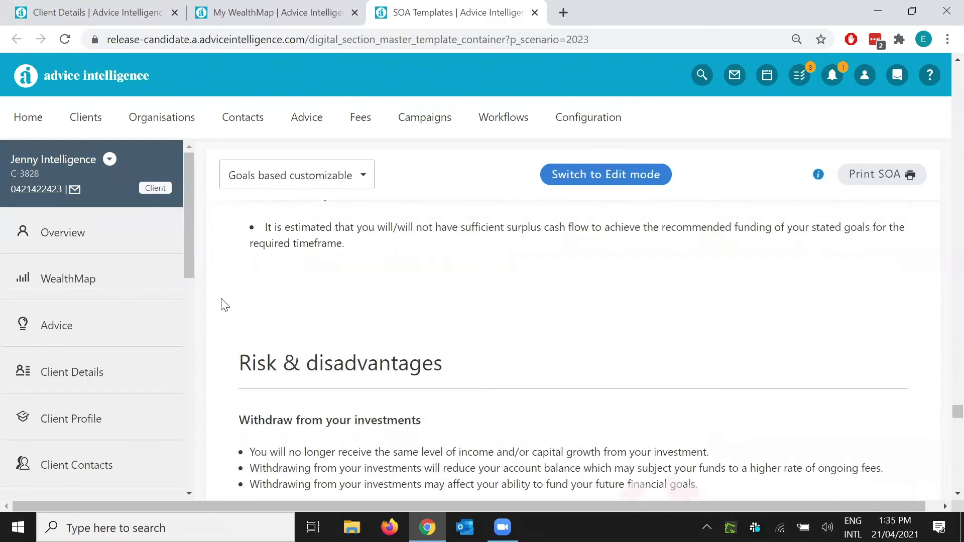
pyautogui.scroll(-3, 224, 305)
pyautogui.scroll(3, 224, 305)
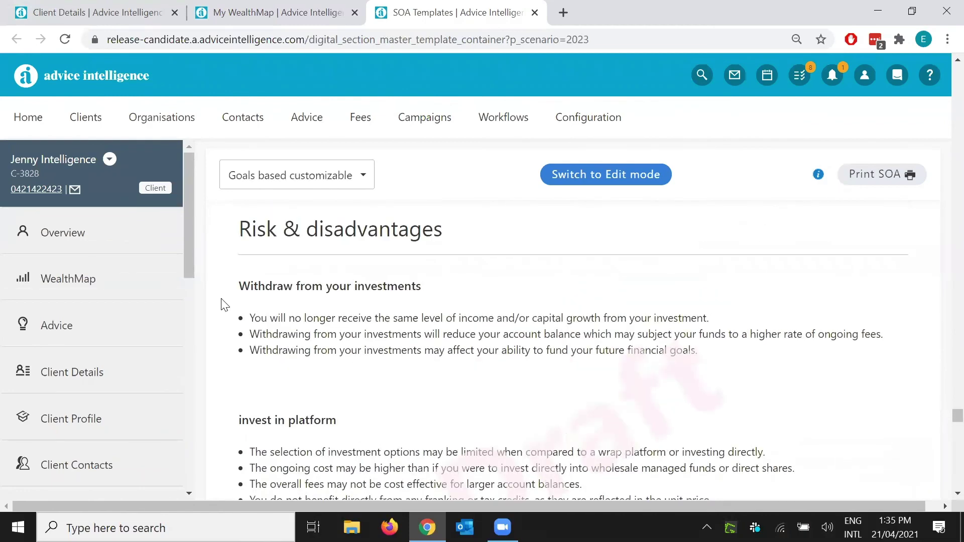
pyautogui.scroll(-3, 224, 305)
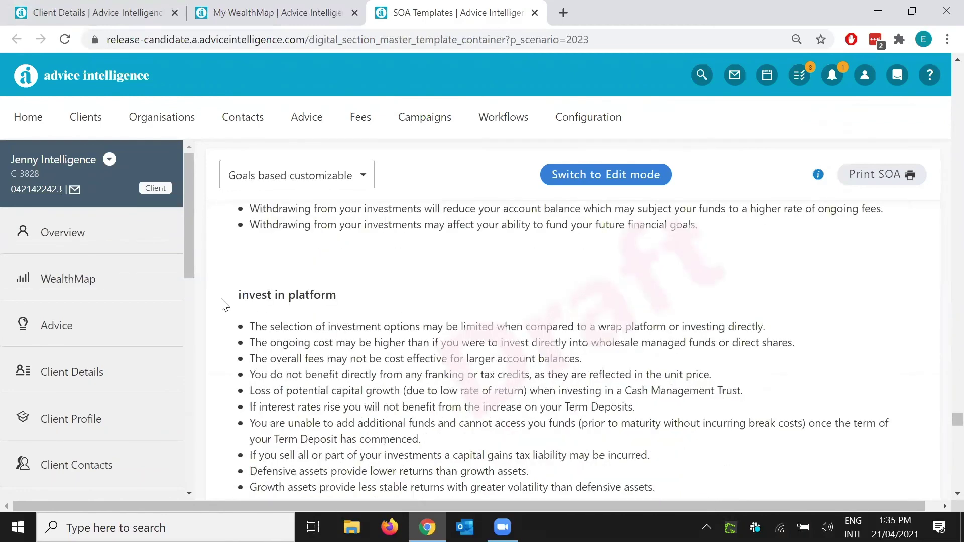
# Examine the product fees table in the Disclosures & conflicts section, including the fund fee rates and the ongoing advice fee
pyautogui.middleClick(217, 302)
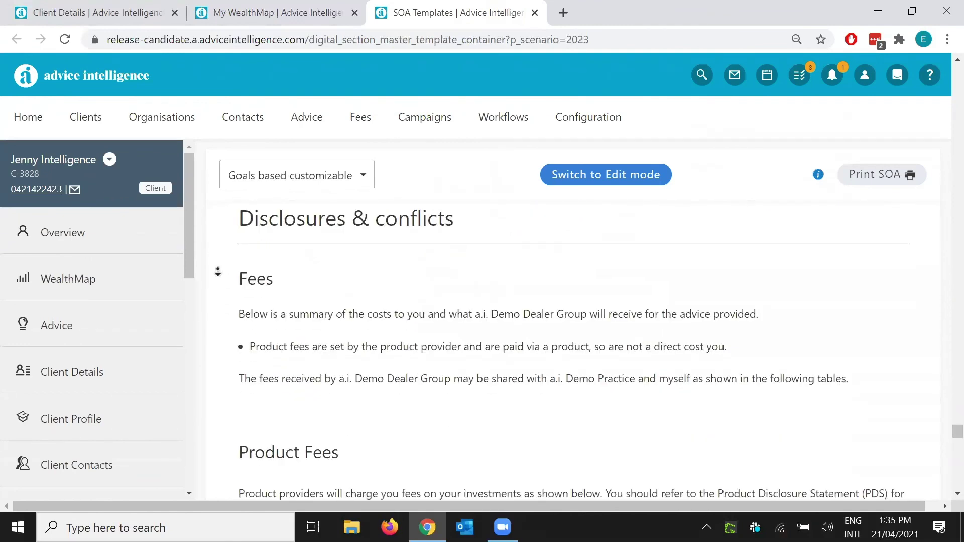
pyautogui.click(229, 317)
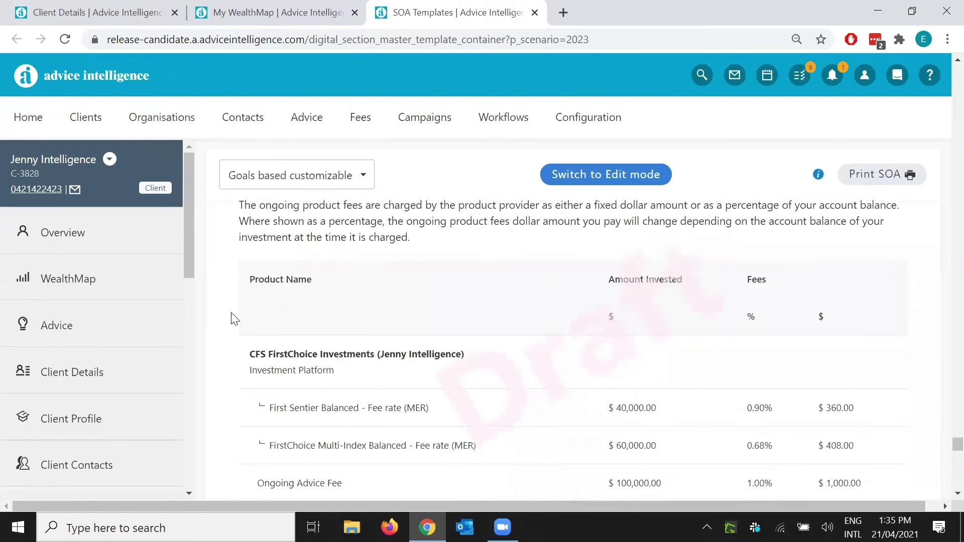
pyautogui.scroll(-2, 233, 318)
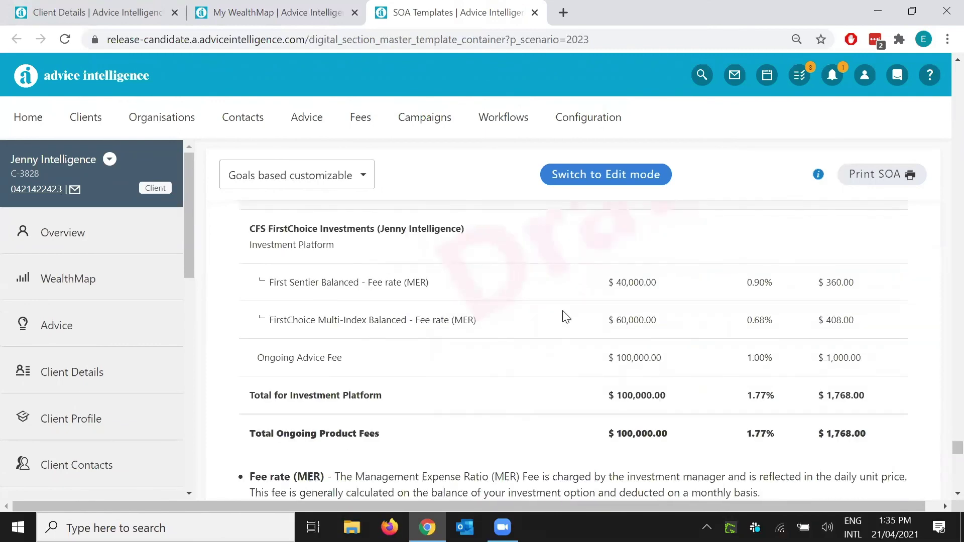
pyautogui.moveTo(747, 358); pyautogui.dragTo(772, 358)
pyautogui.click(773, 358)
pyautogui.scroll(-2, 747, 364)
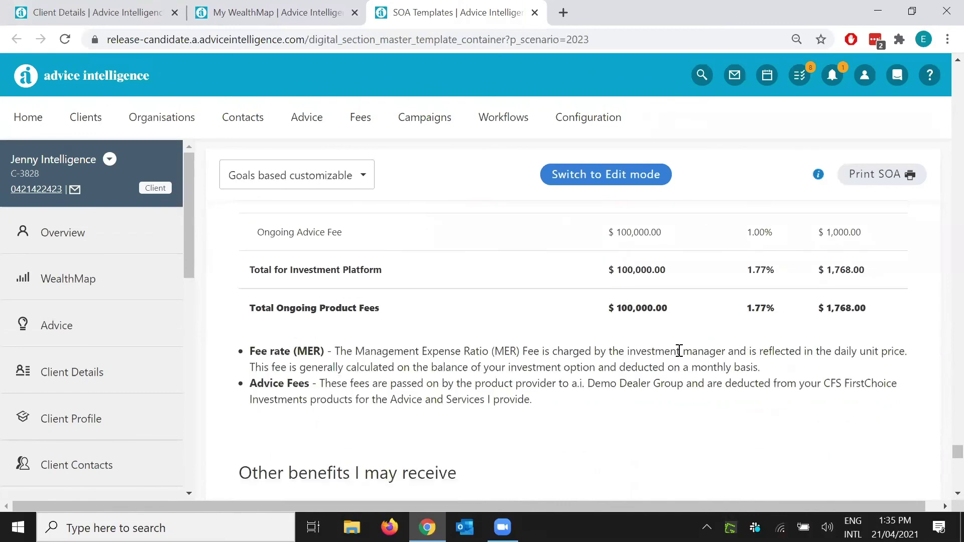
# Read the Authority to proceed section, covering the client's declarations and the table of recommendations and their acceptance
pyautogui.scroll(-9, 527, 308)
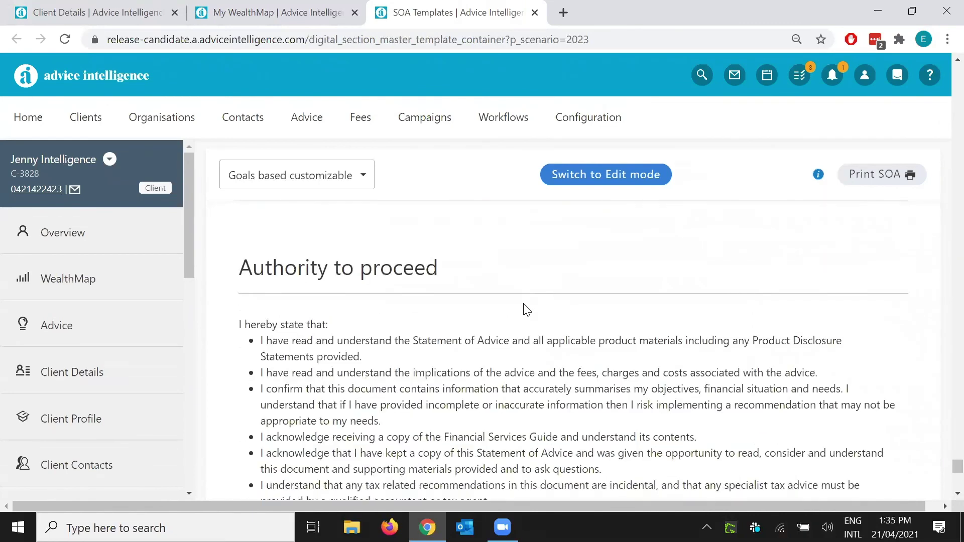
pyautogui.scroll(-9, 527, 308)
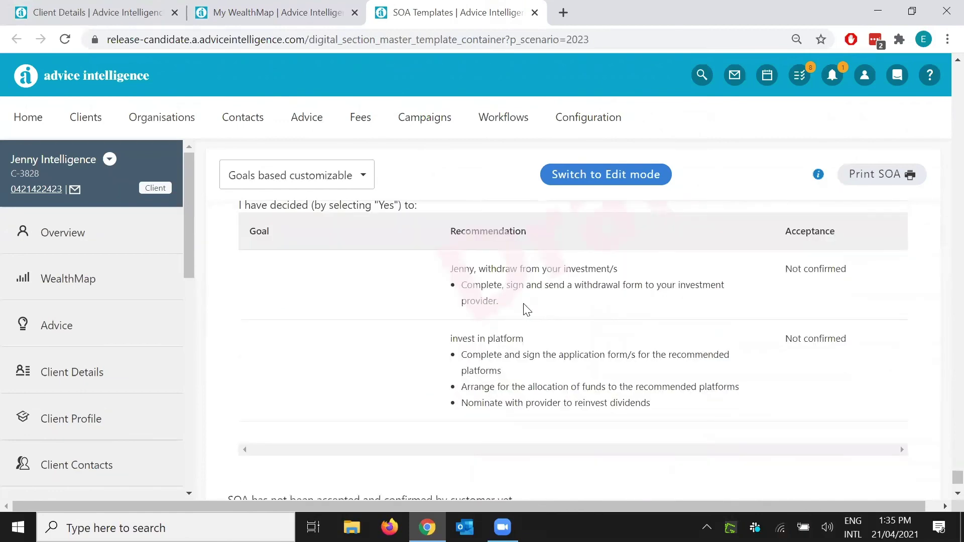
pyautogui.scroll(-2, 527, 308)
pyautogui.scroll(7, 526, 310)
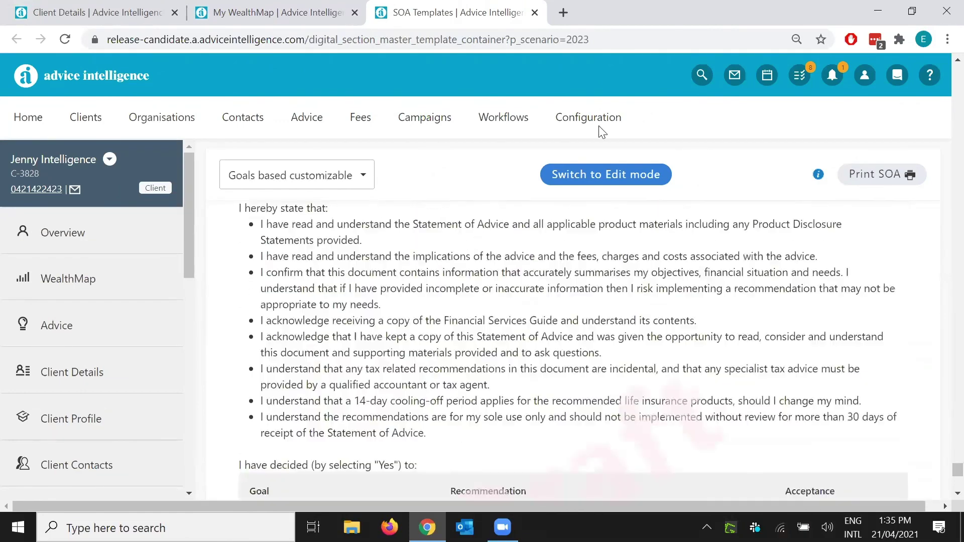